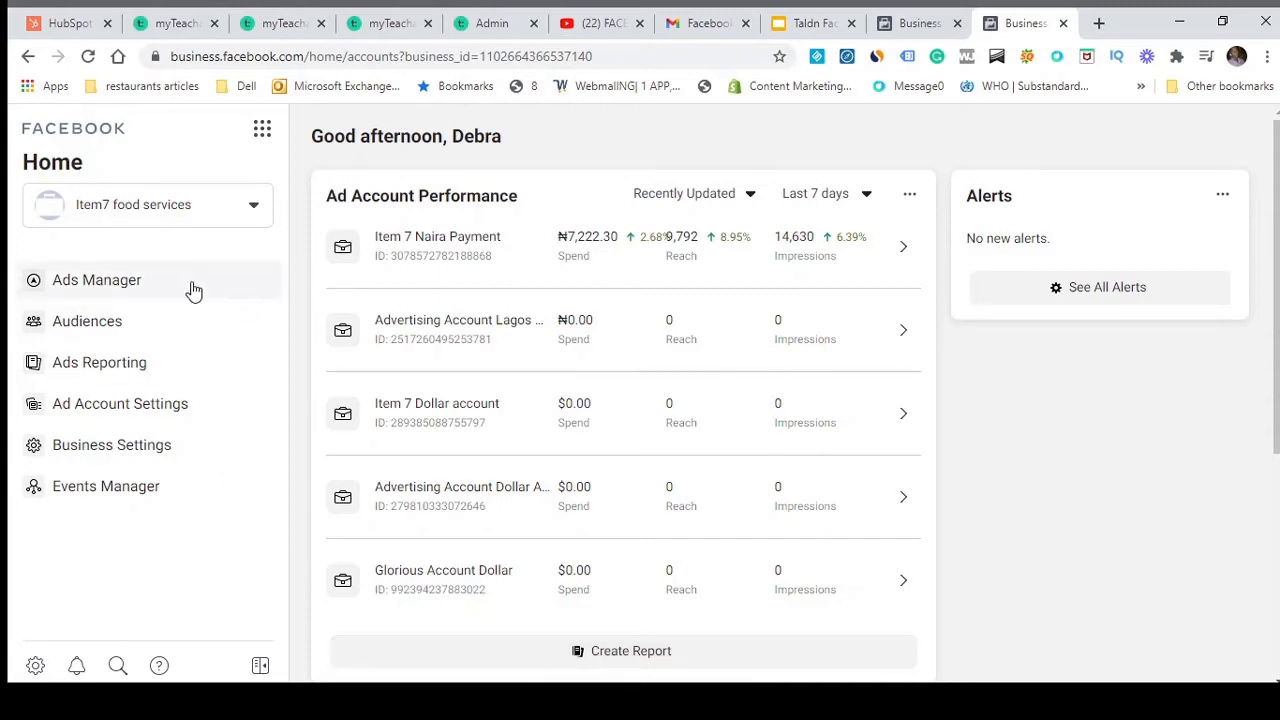
Open Ads Manager and look over the list of available business tools
left_click(126, 289)
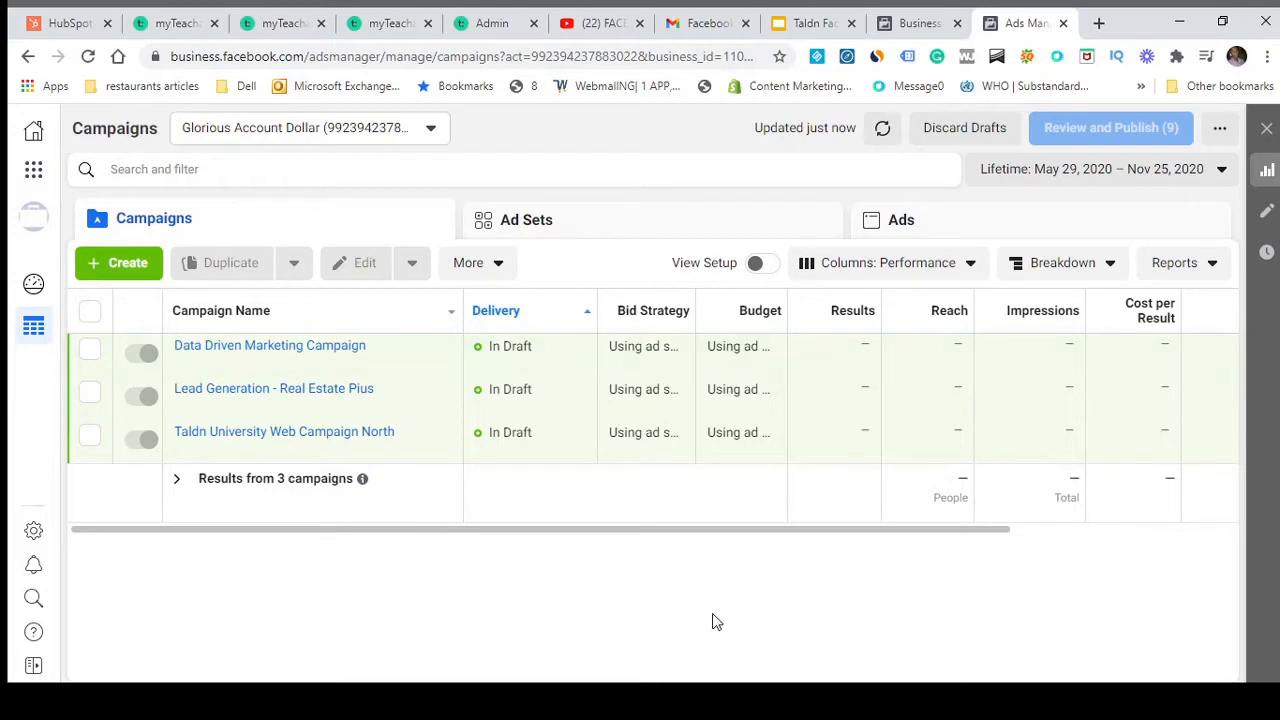
left_click(34, 173)
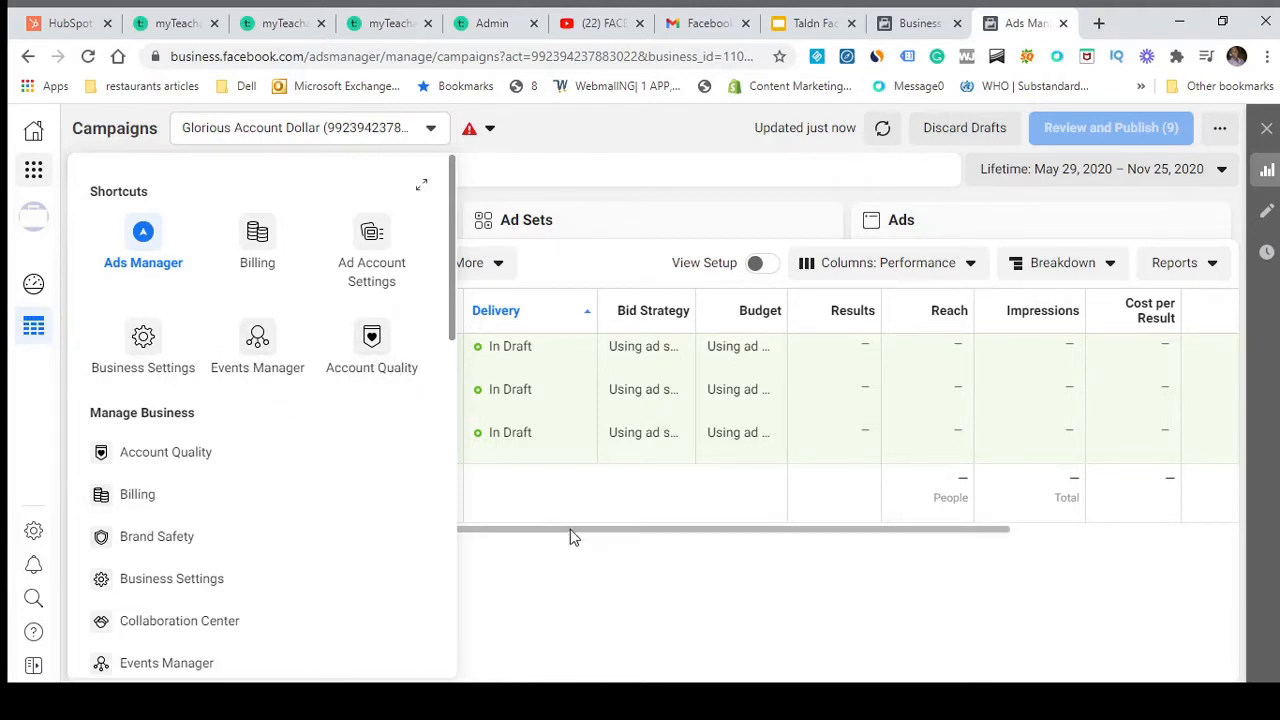
left_click(548, 511)
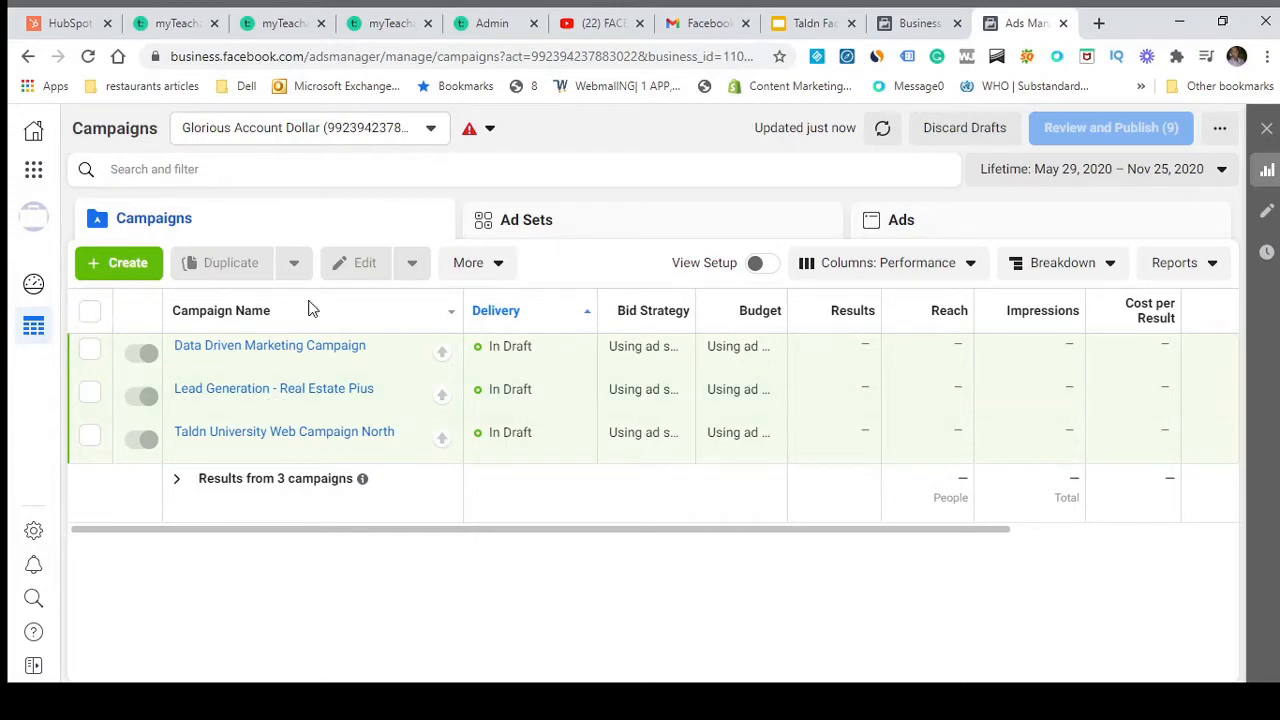
Switch the active ad account to Item 7 Naira Payment
left_click(429, 134)
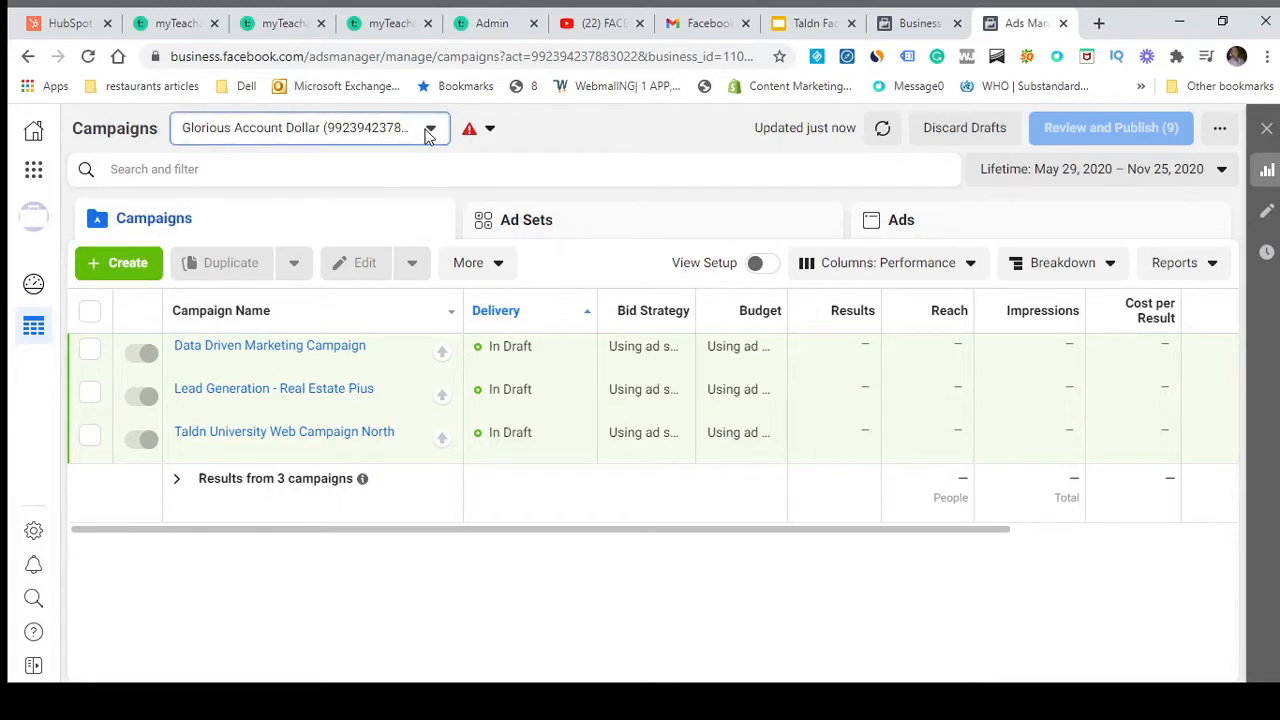
left_click(430, 134)
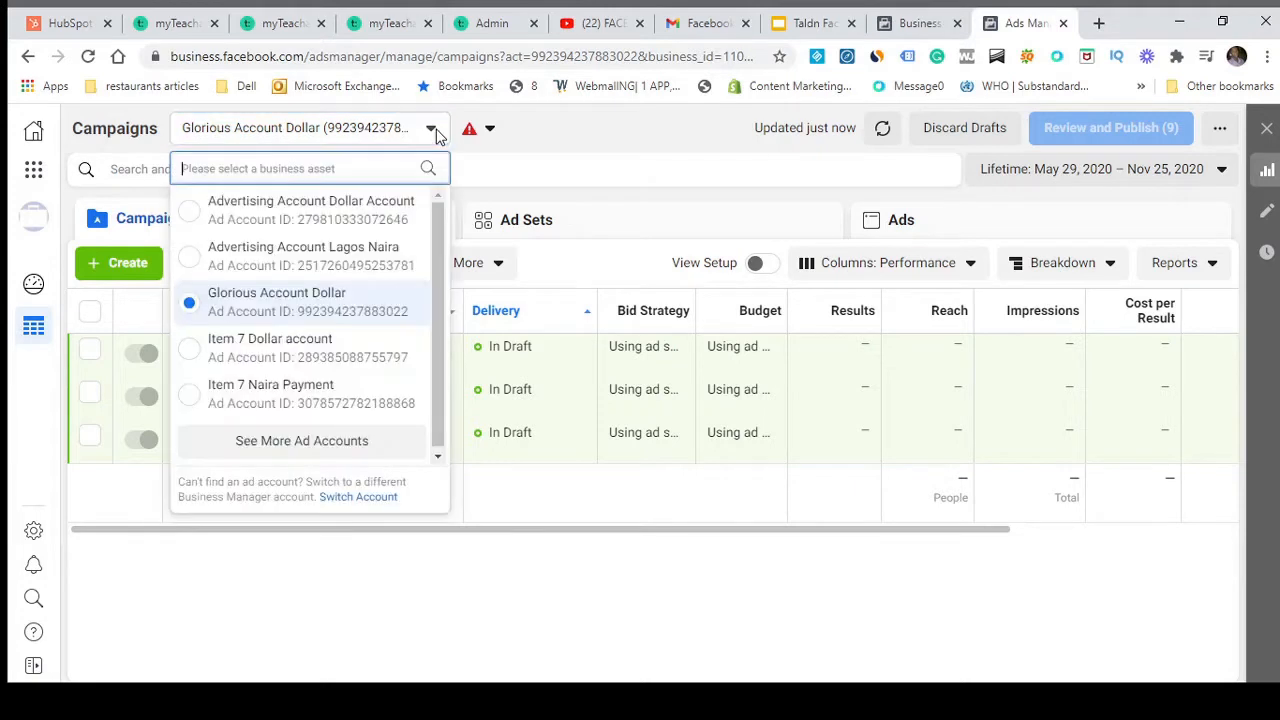
left_click(283, 400)
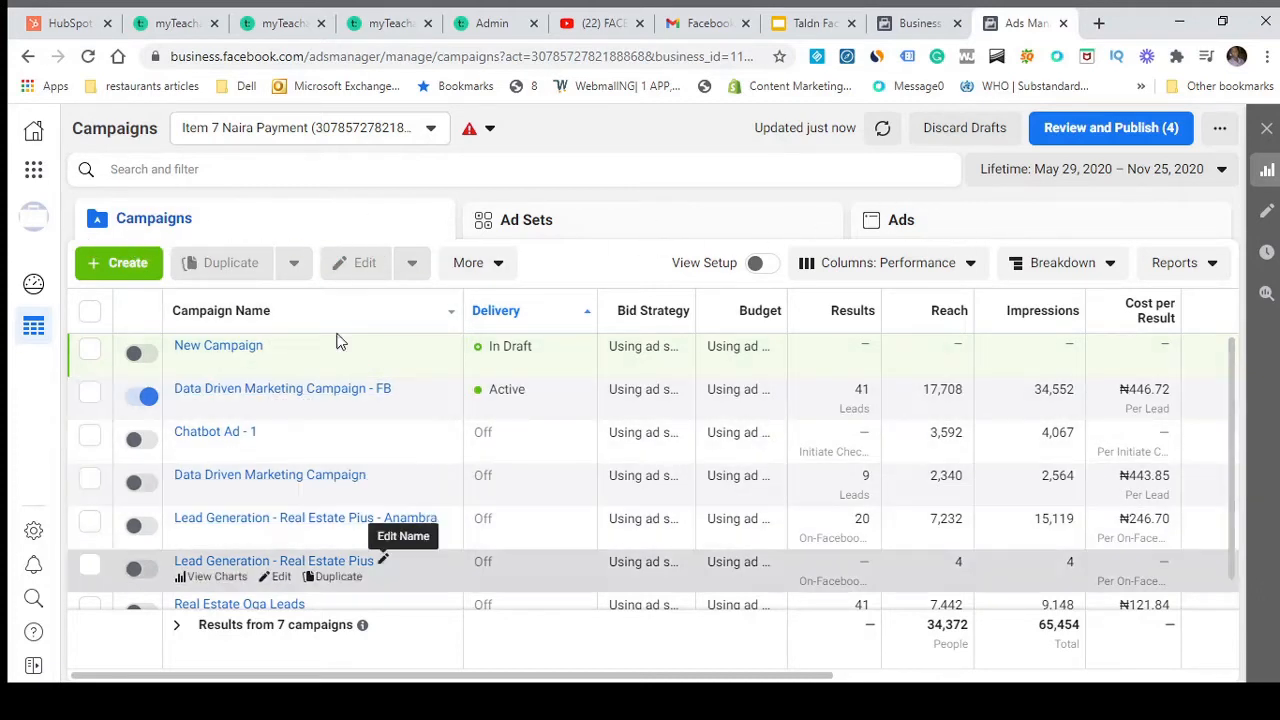
Look through the account's ad sets and ads, and return to the campaign list
left_click(672, 220)
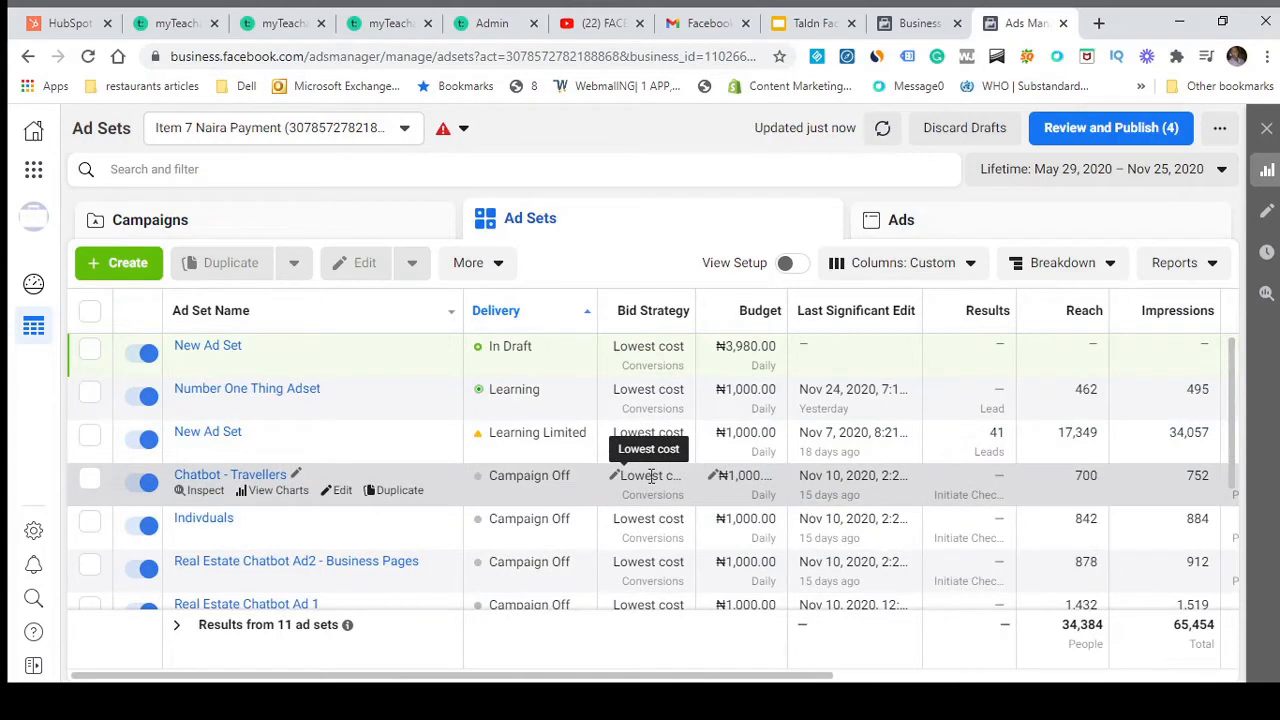
left_click(958, 238)
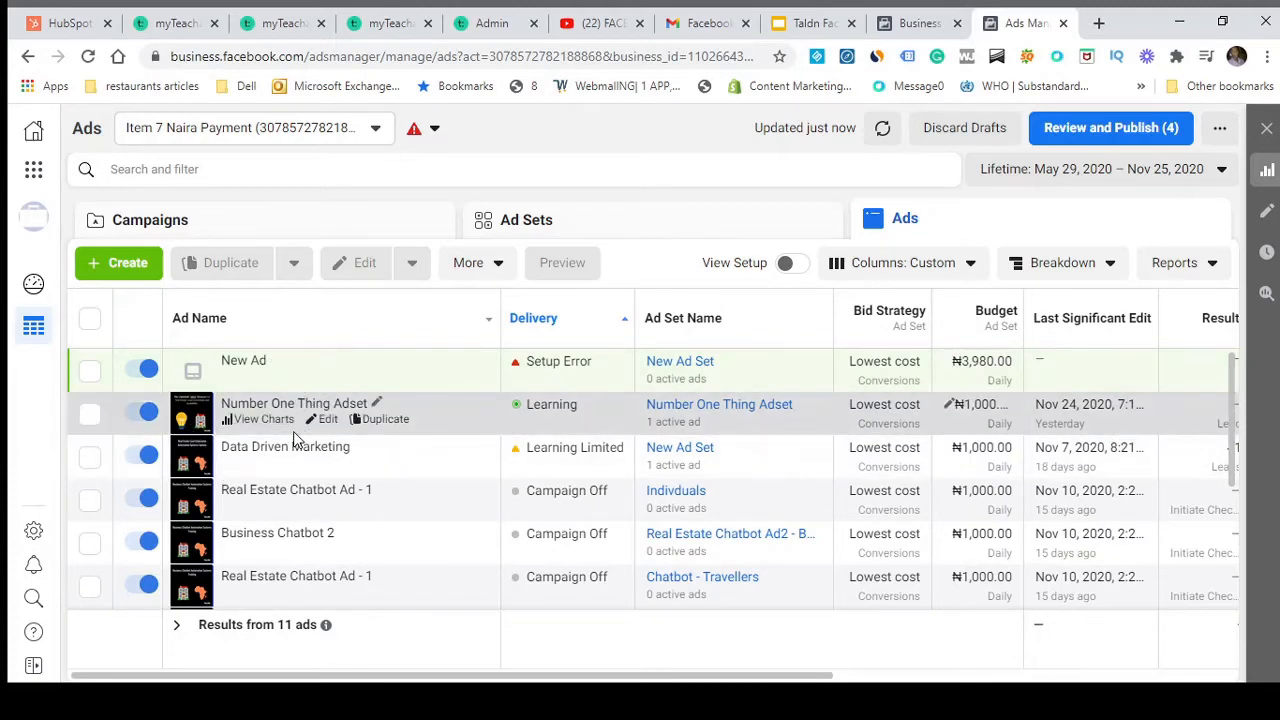
left_click(219, 234)
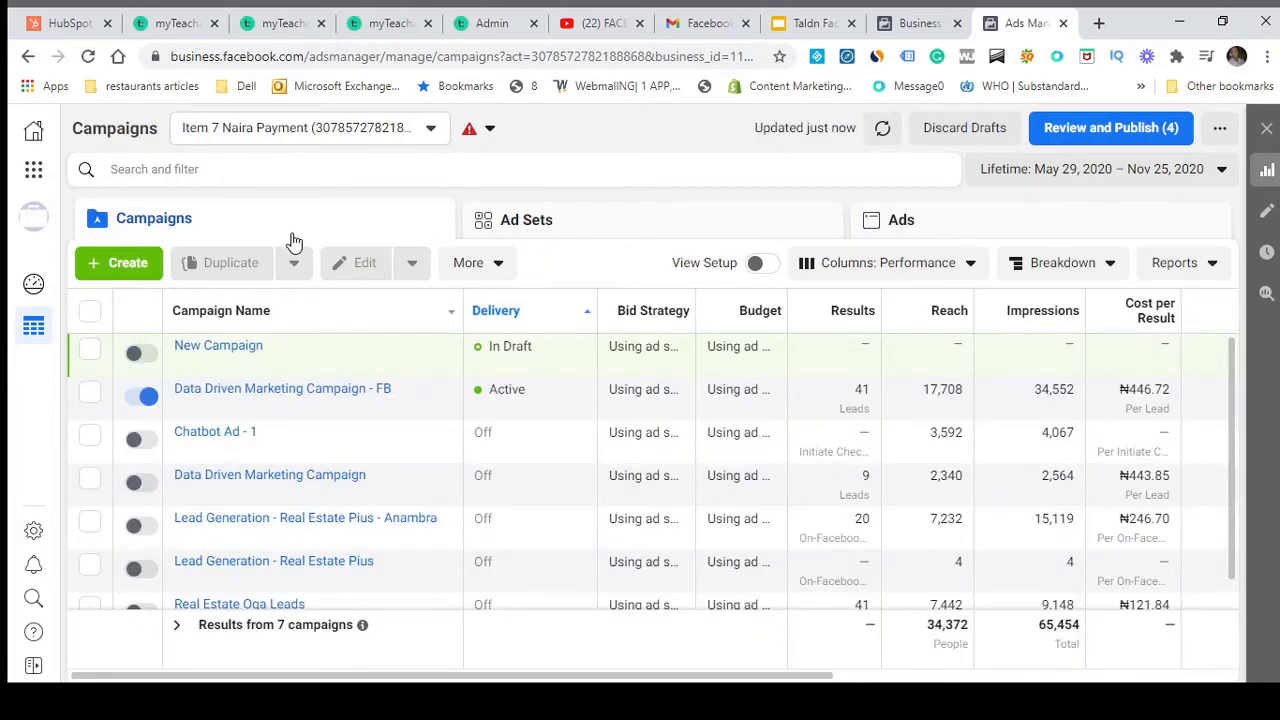
Start a new campaign with the Lead generation objective and expand its optional naming fields
left_click(132, 266)
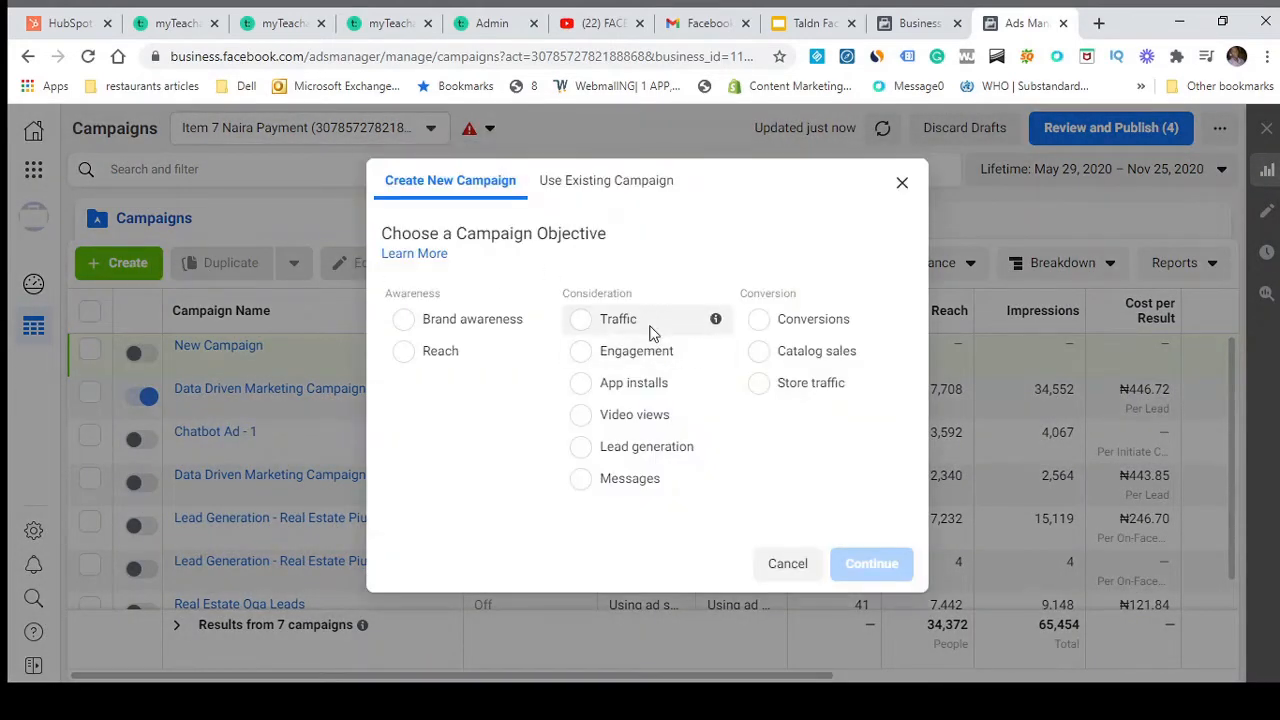
left_click(641, 450)
scroll(678, 550, "down", 2)
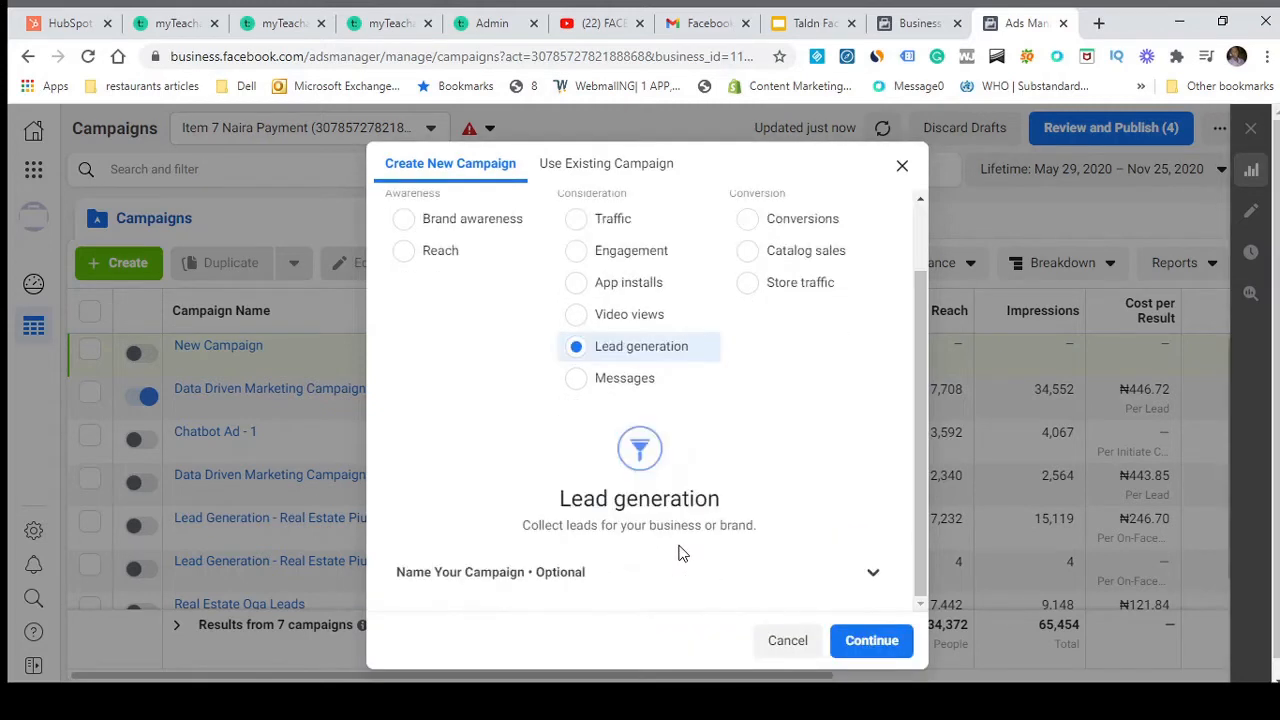
left_click(829, 583)
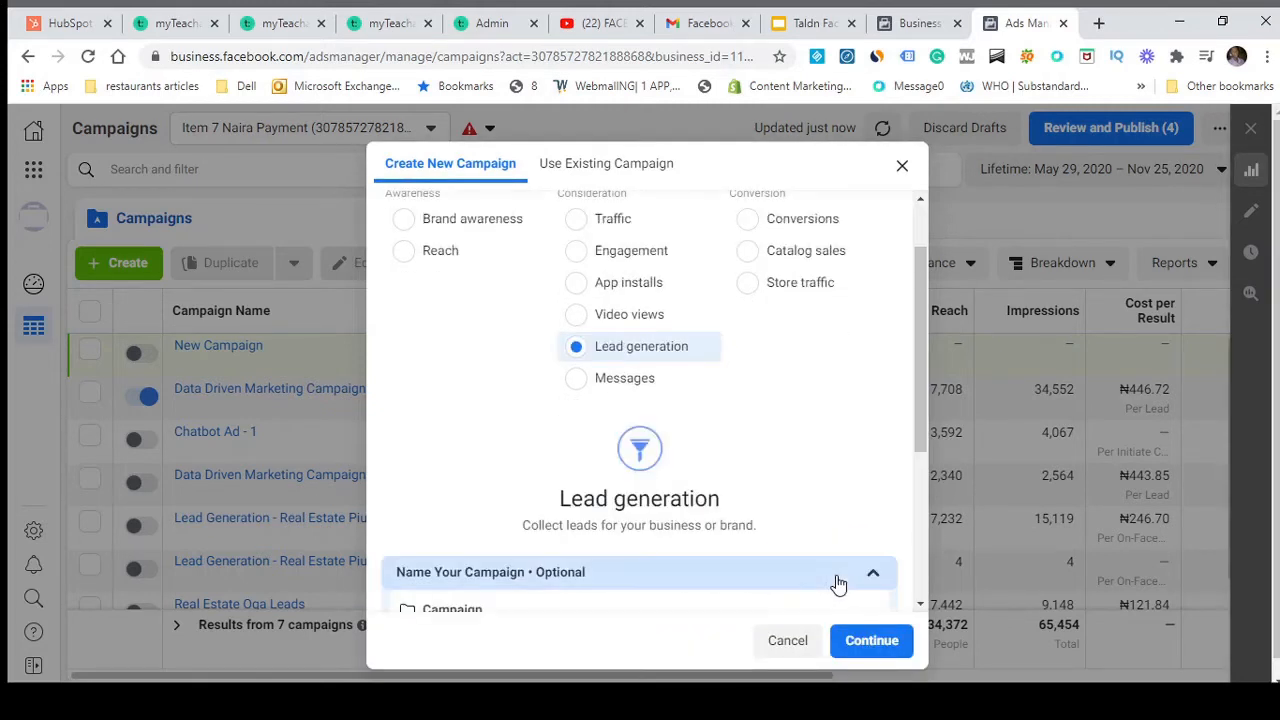
scroll(663, 545, "down", 2)
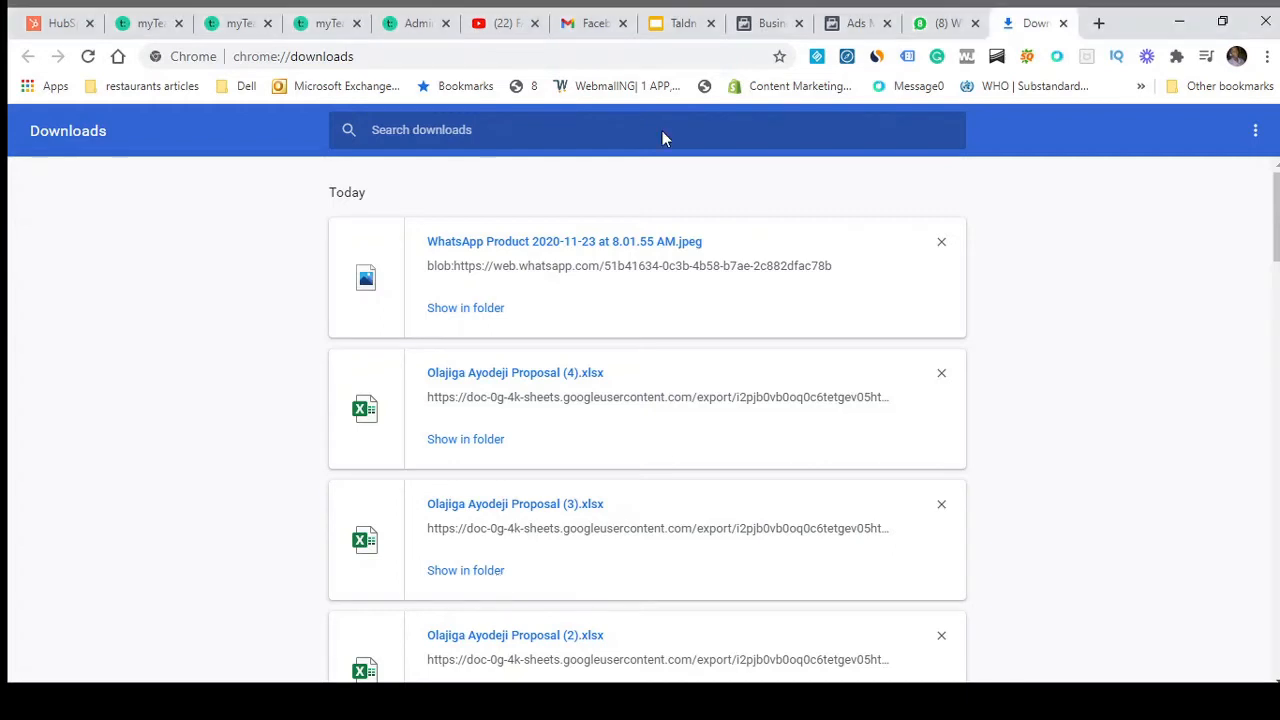
Return to the campaign creation dialog and name the campaign "Prosperity Garden"
left_click(858, 23)
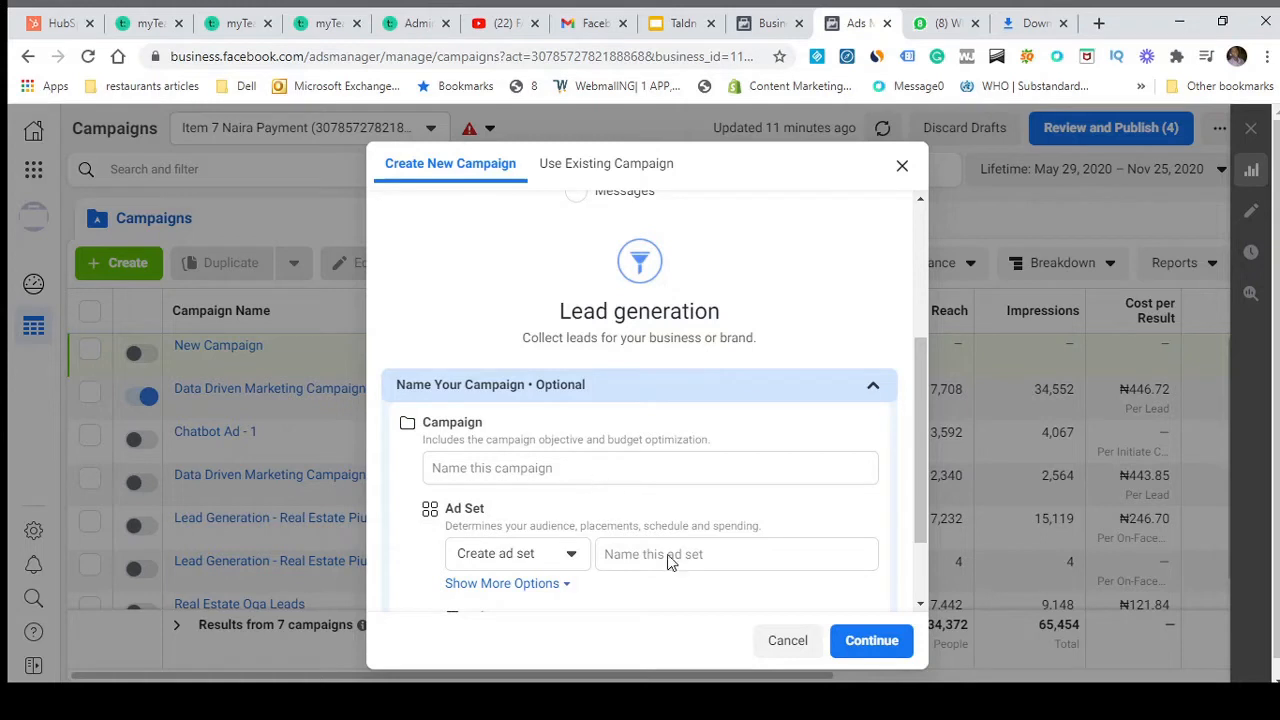
left_click(640, 468)
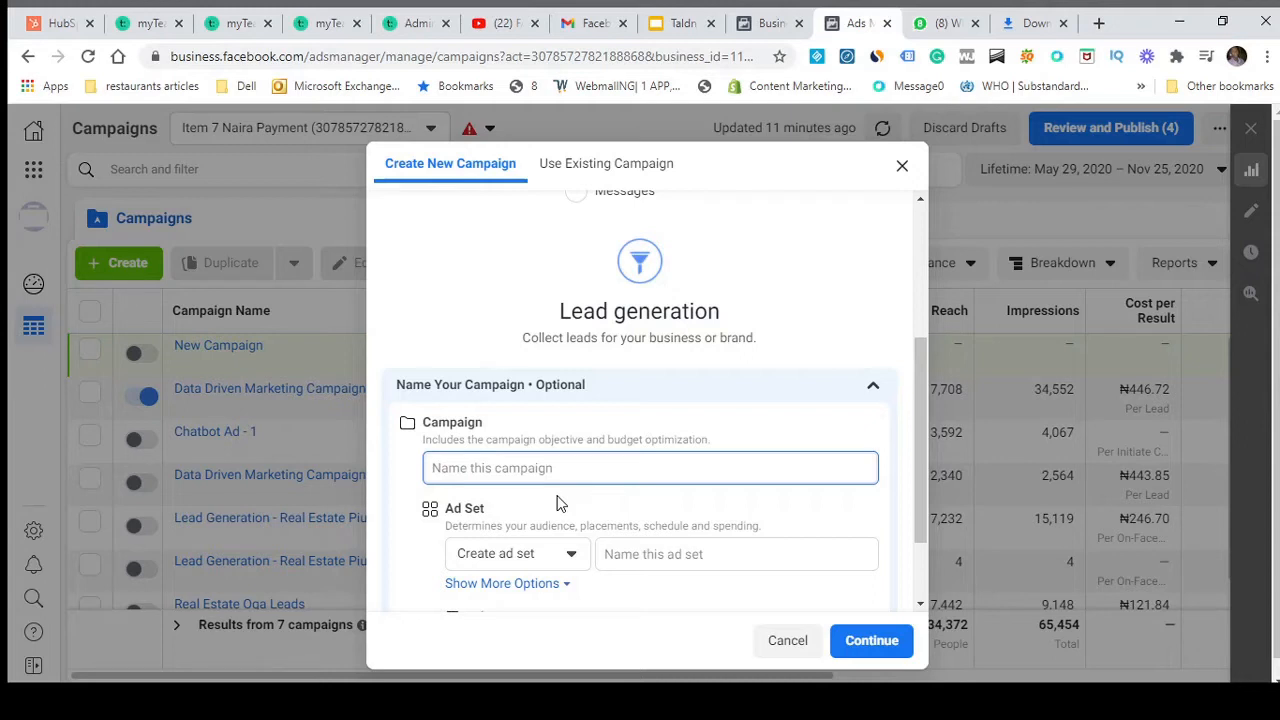
type("Prosperity Garden")
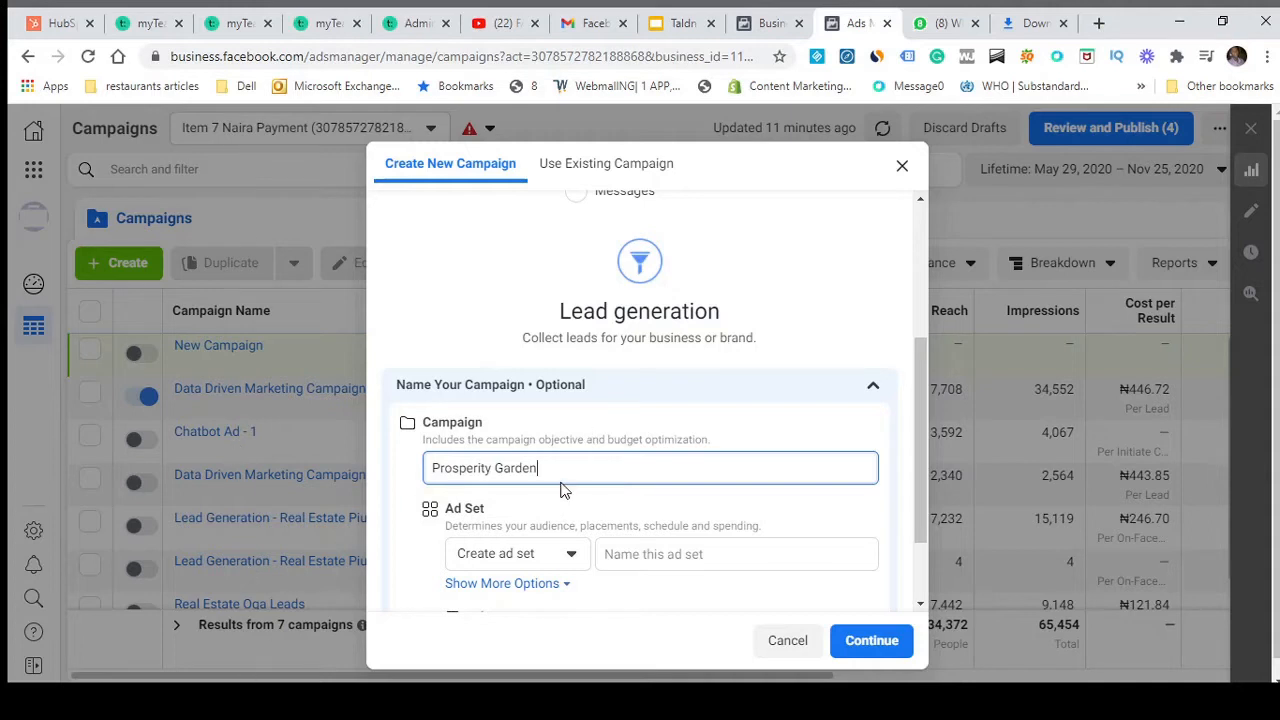
Copy the campaign name into the ad set name and extend it to "Prosperity Garden - High TIcket Buyers Lagos"
scroll(568, 500, "down", 2)
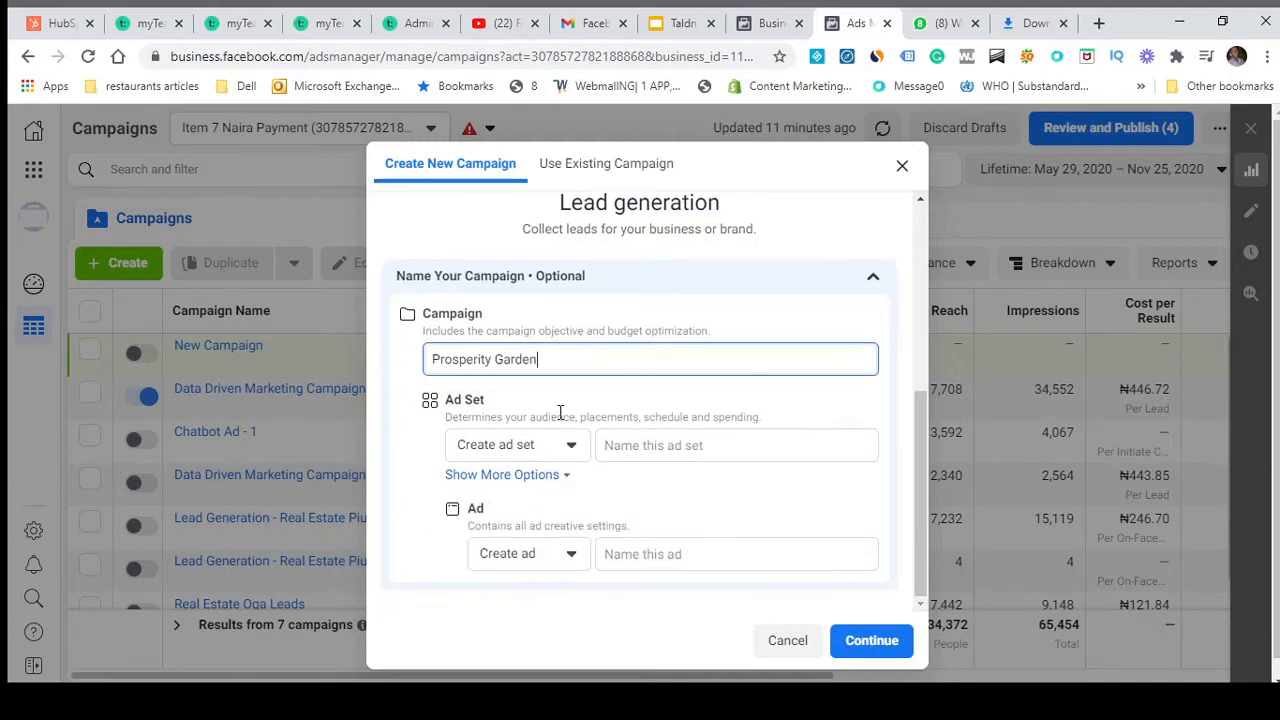
key("ctrl+a")
key("ctrl+c")
left_click(572, 359)
left_click(645, 443)
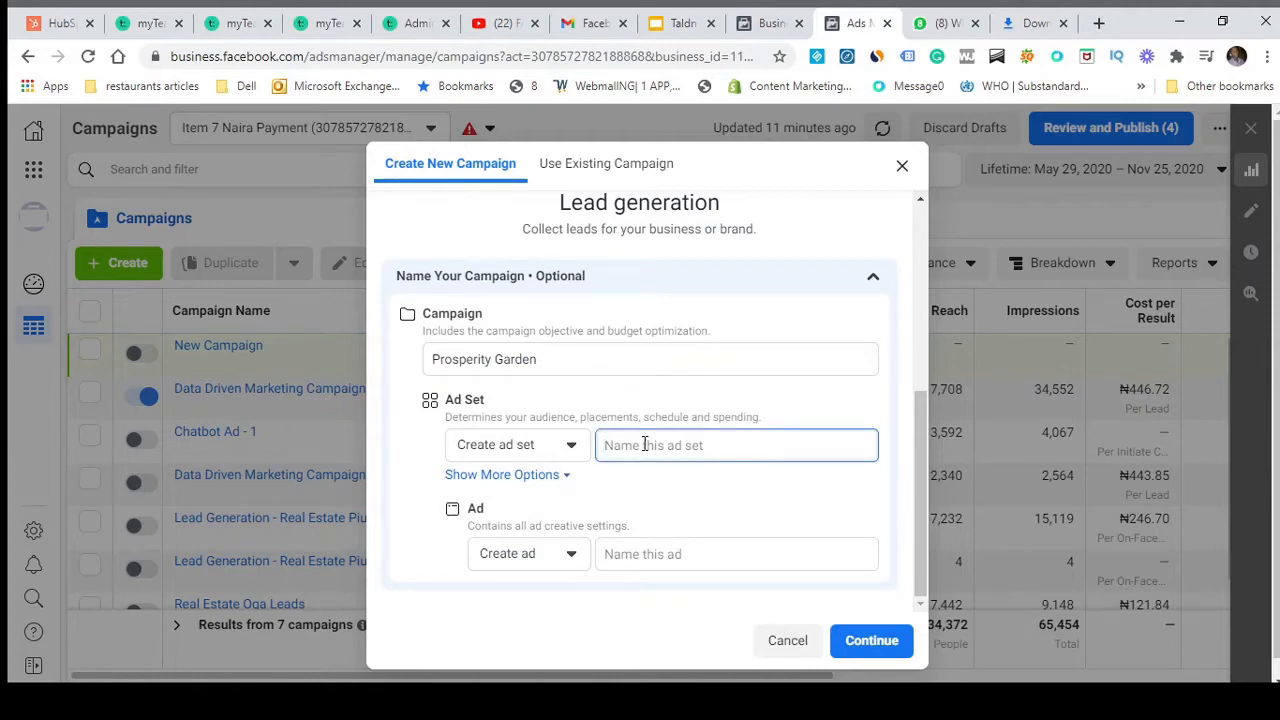
key("ctrl+v")
type("- H")
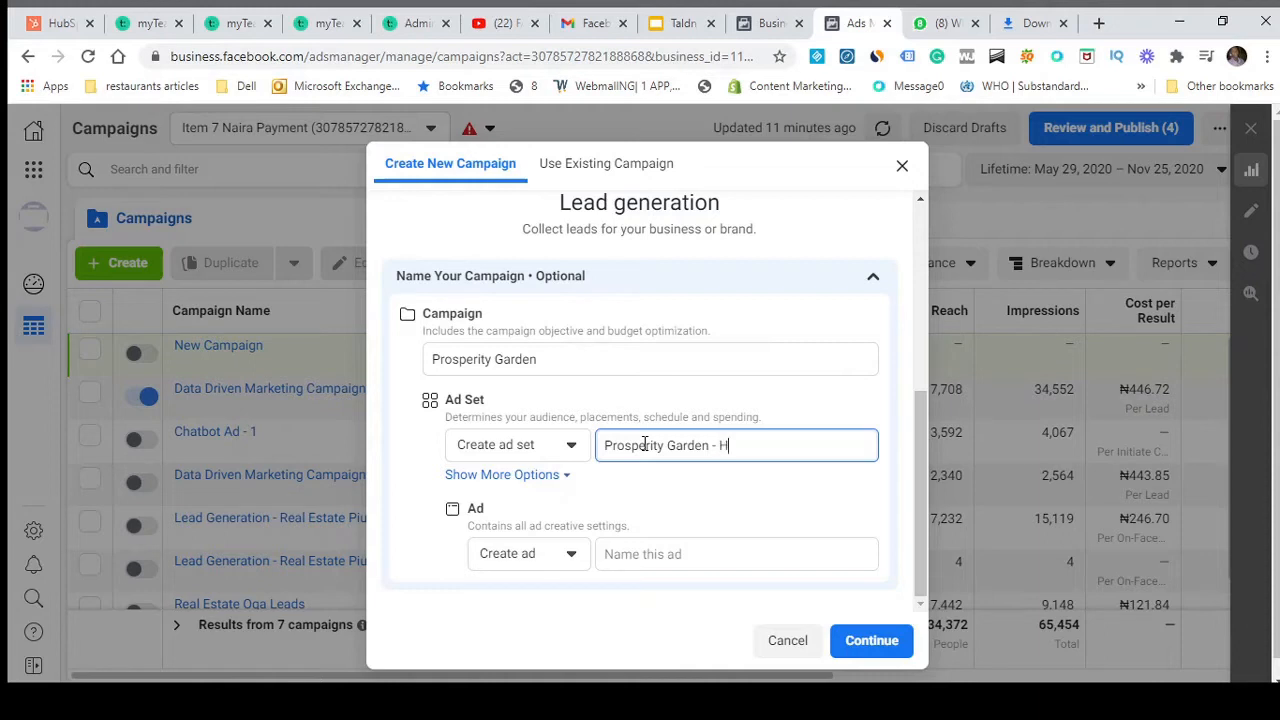
type("igh TIcket Buyers Lagos")
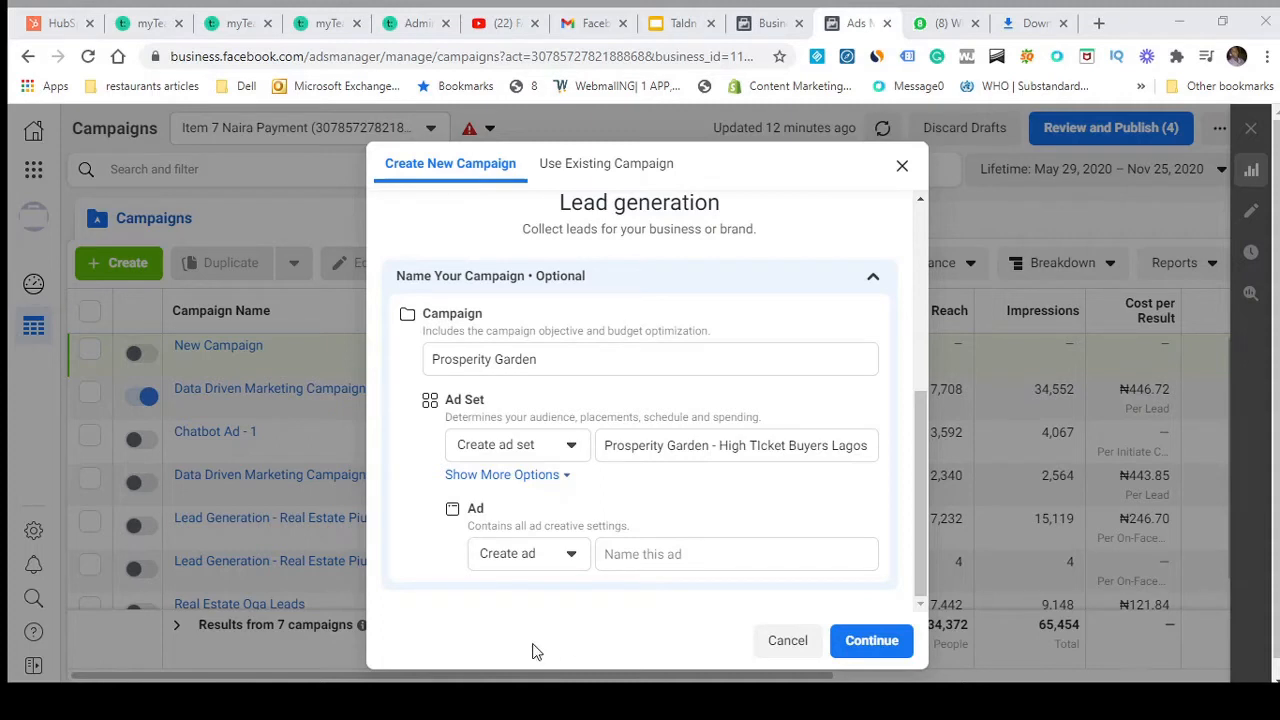
left_click(501, 642)
Name the ad "Prosperity Garden" and continue to create the draft campaign
left_click(656, 554)
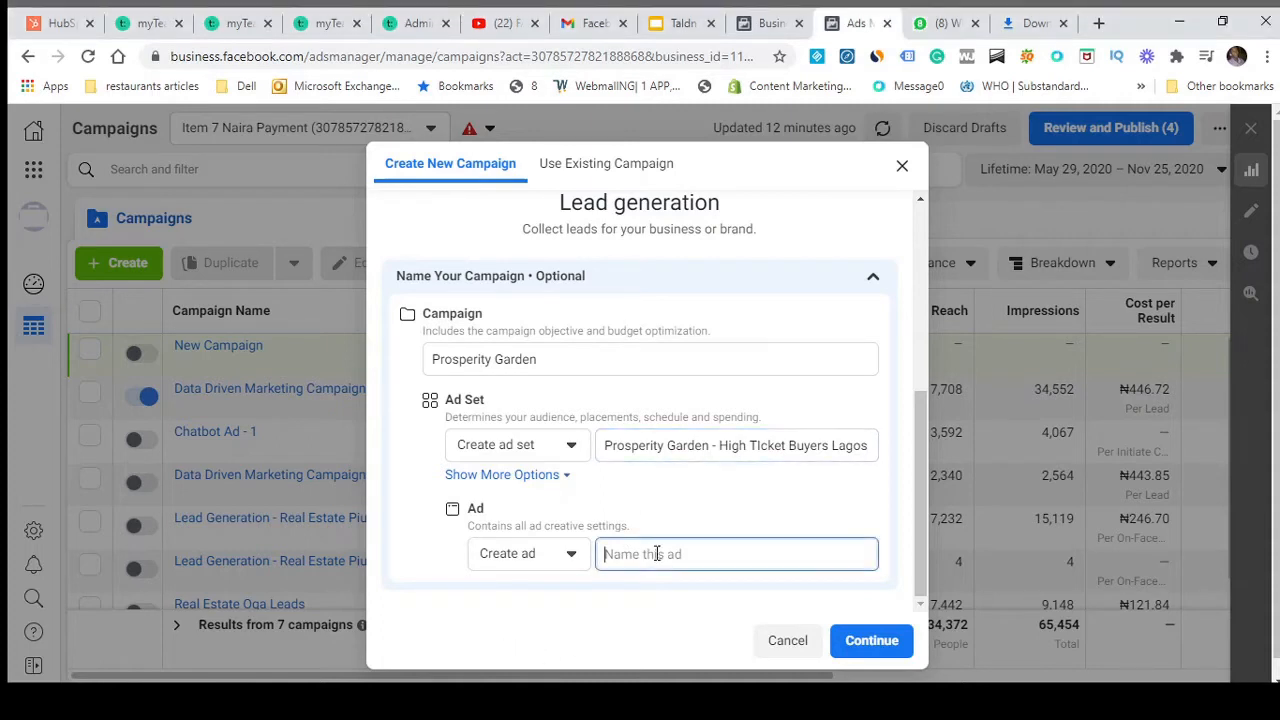
key("ctrl+v")
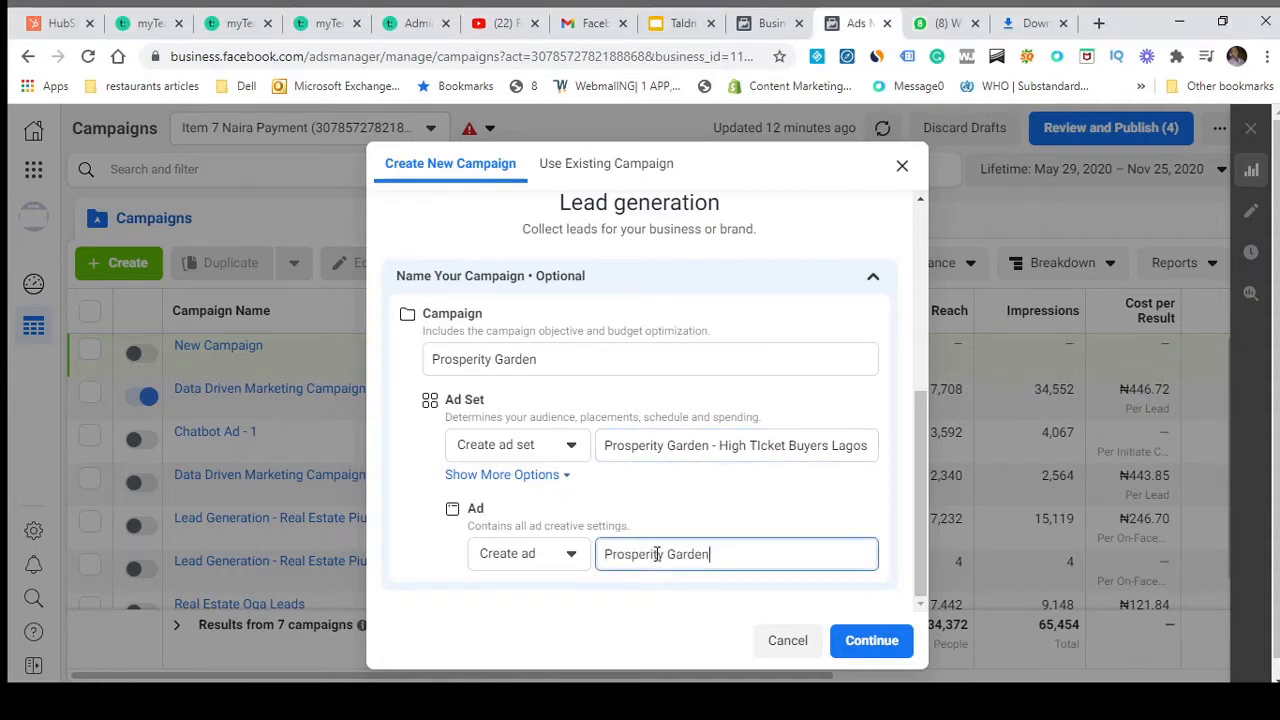
left_click(848, 652)
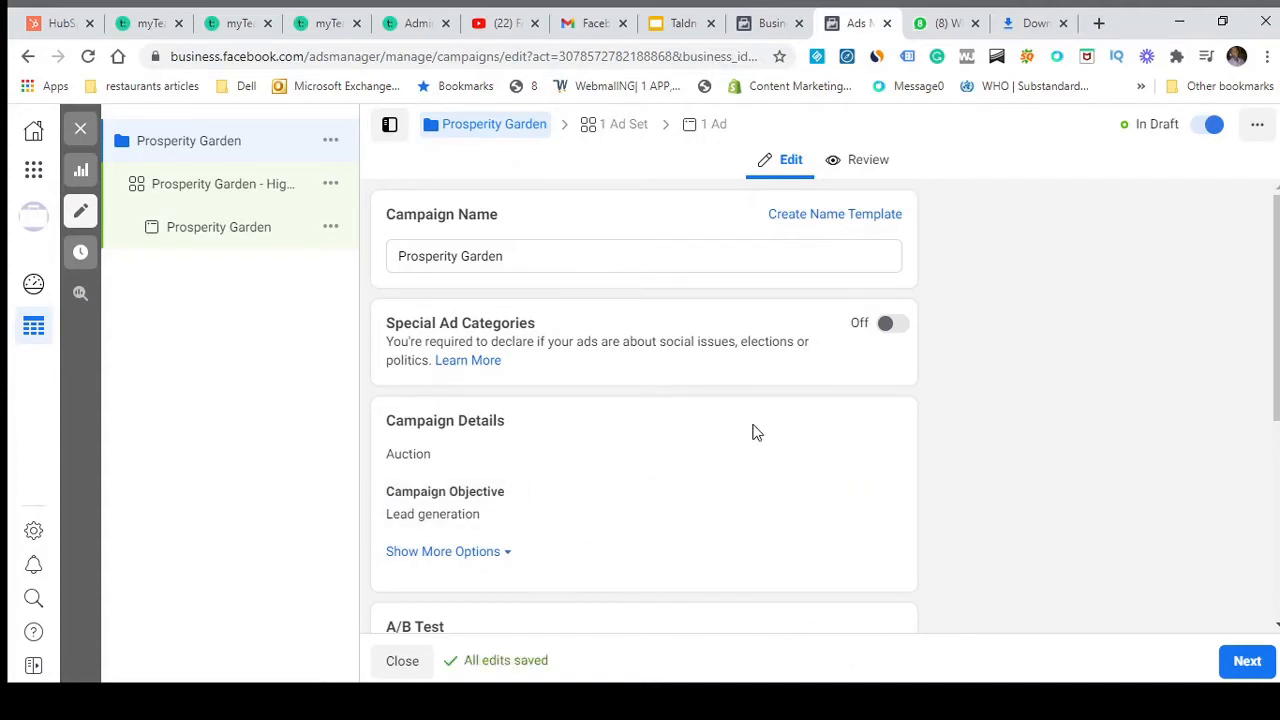
Review the campaign details and open the Auction buying type for editing
scroll(754, 431, "down", 2)
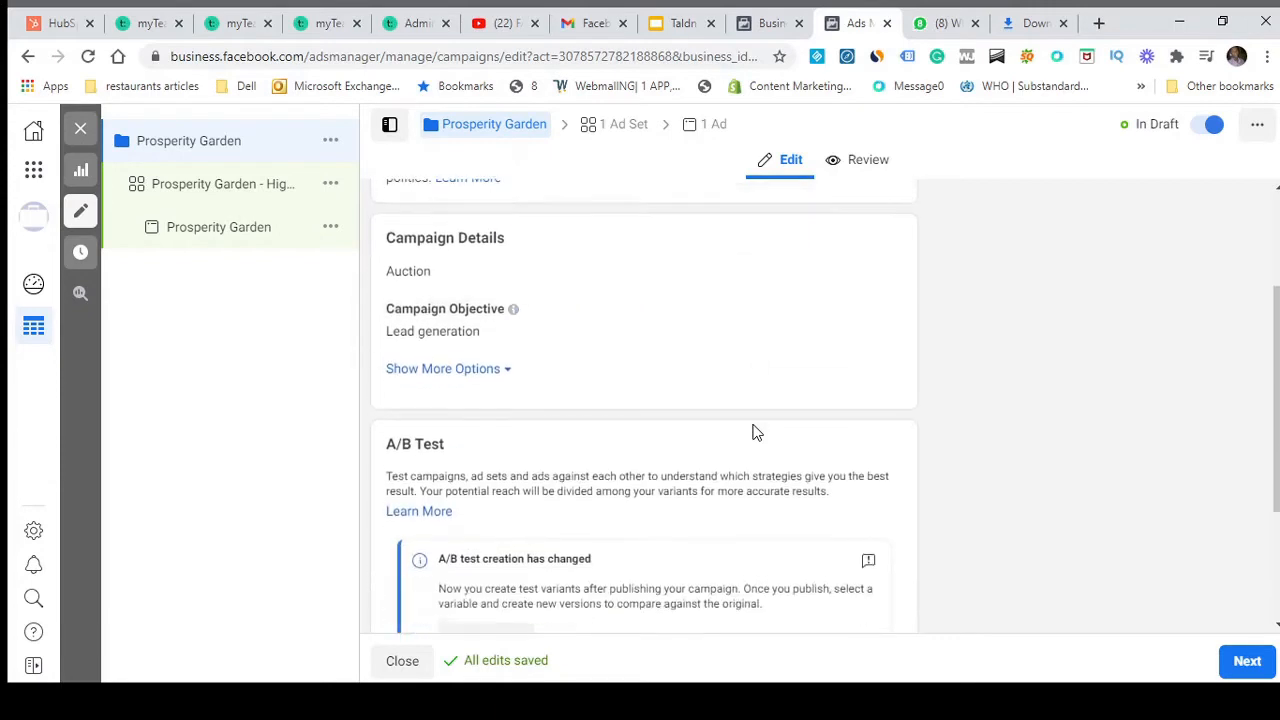
scroll(754, 431, "up", 2)
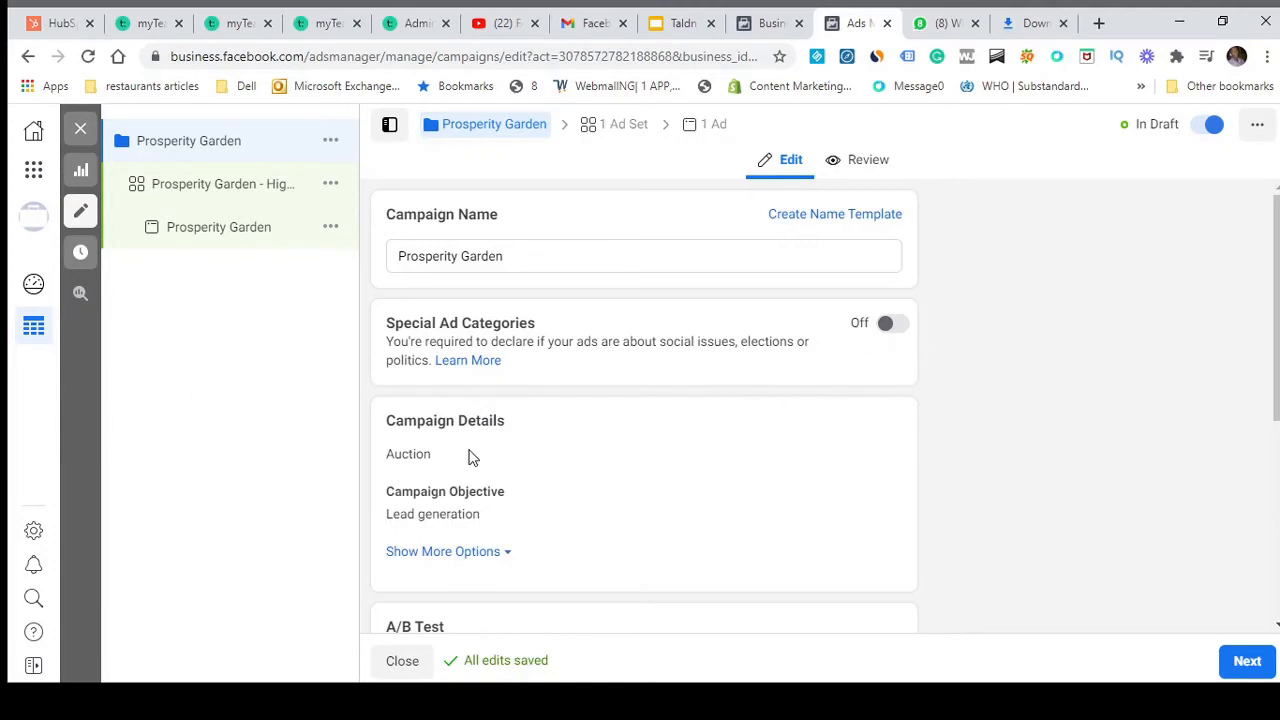
scroll(472, 458, "down", 1)
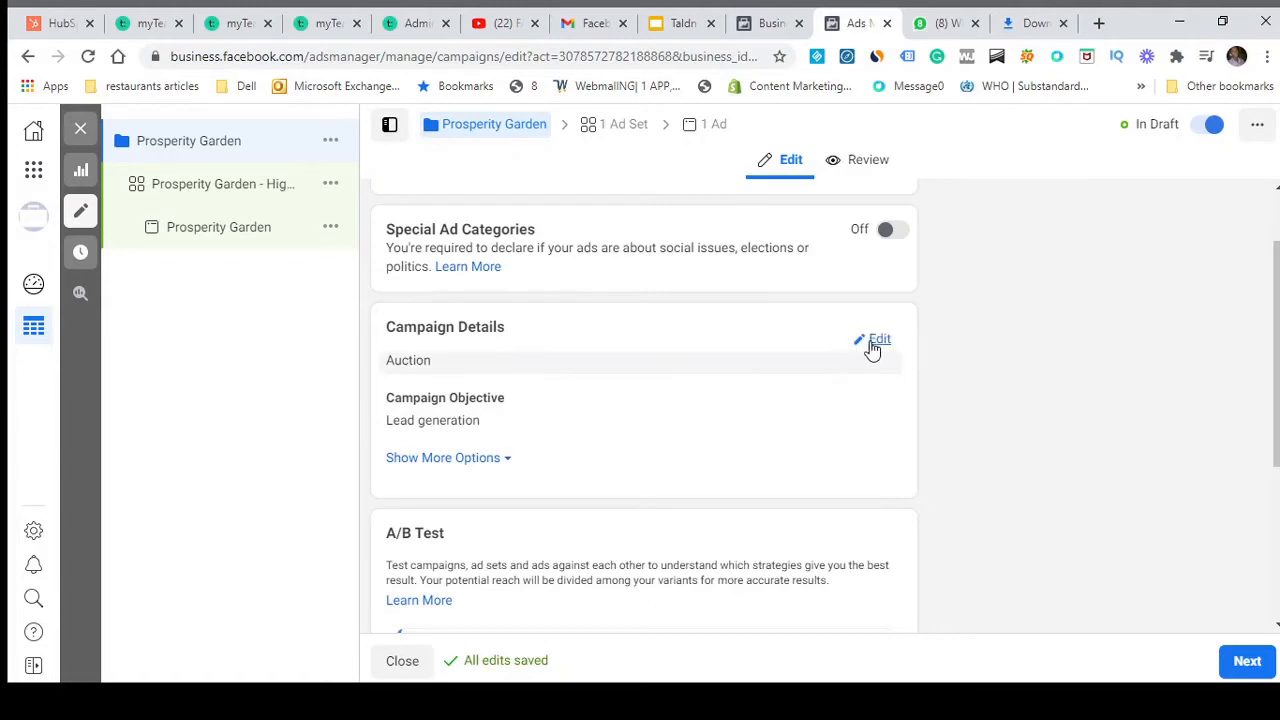
left_click(872, 343)
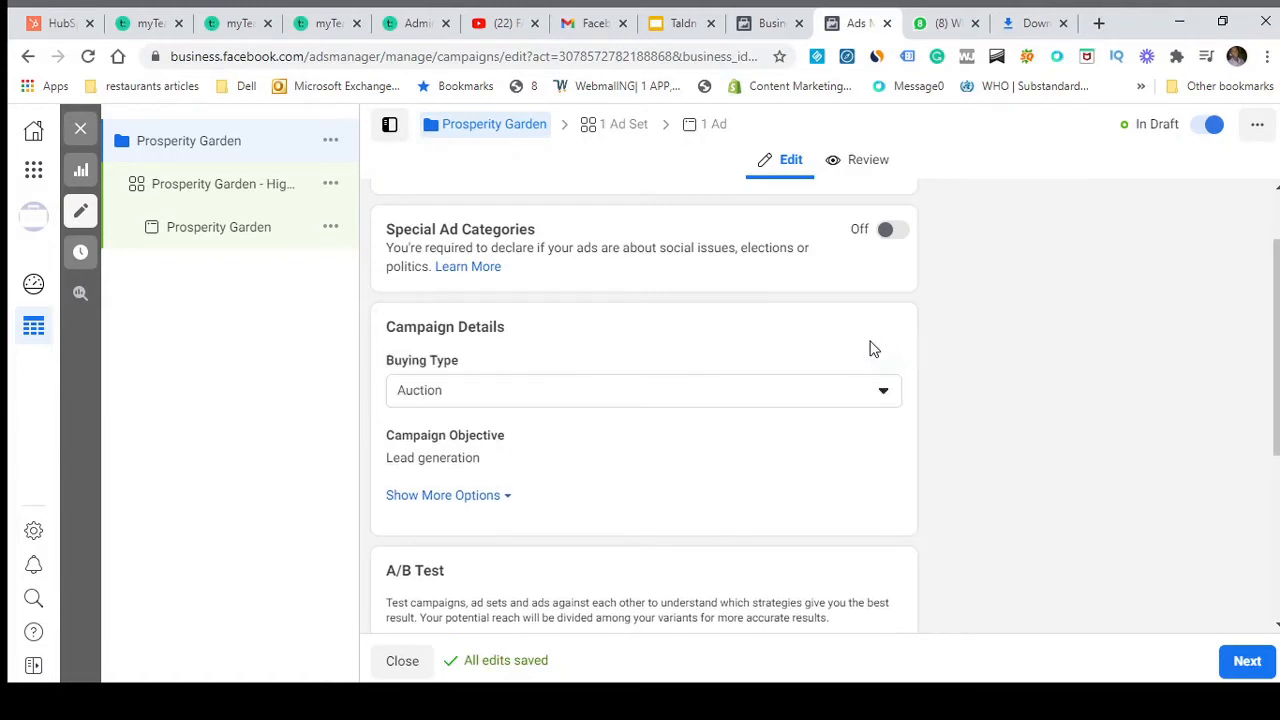
left_click(876, 396)
left_click(883, 398)
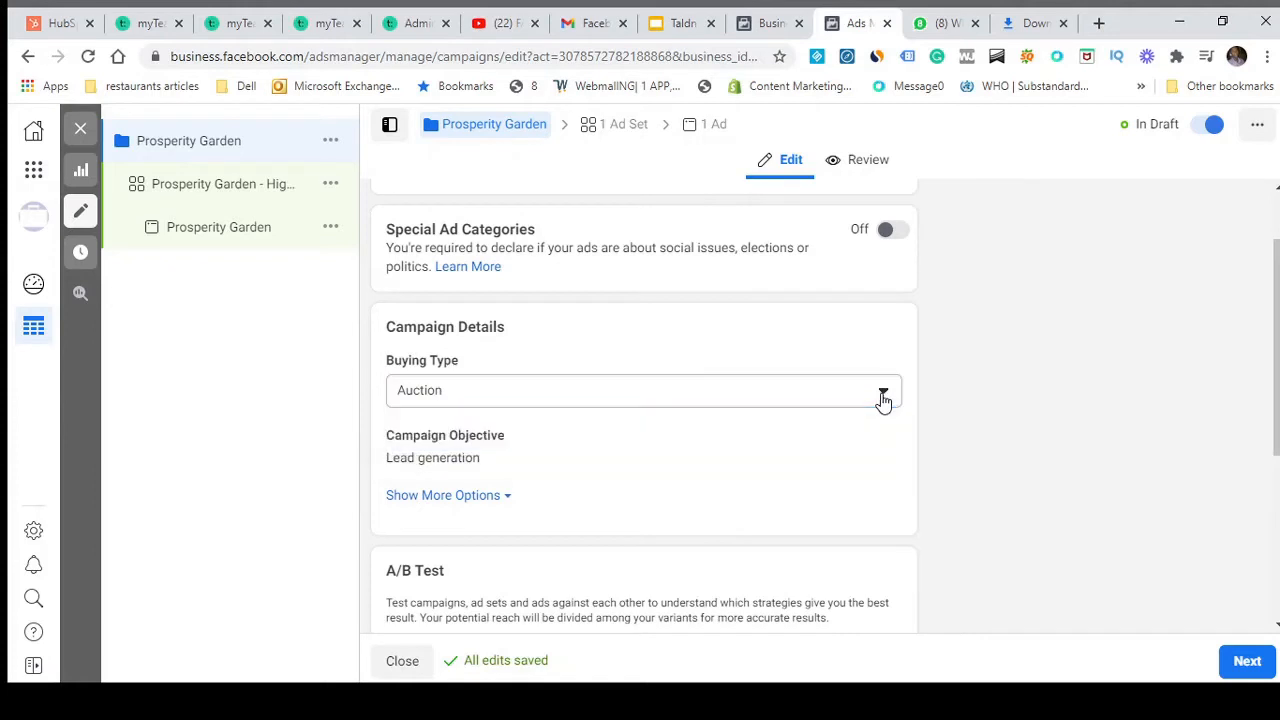
Expand the additional campaign options and examine the spending limit, A/B test and Campaign Budget Optimization settings
scroll(789, 449, "down", 1)
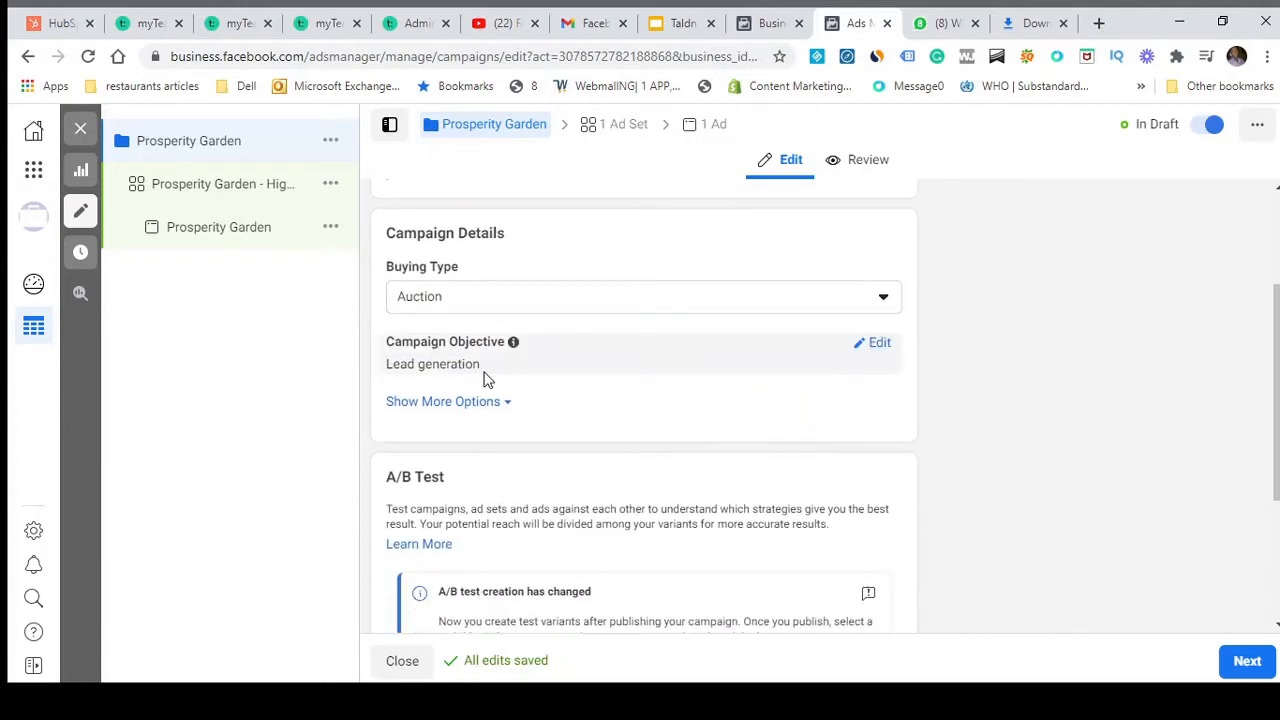
scroll(474, 403, "down", 1)
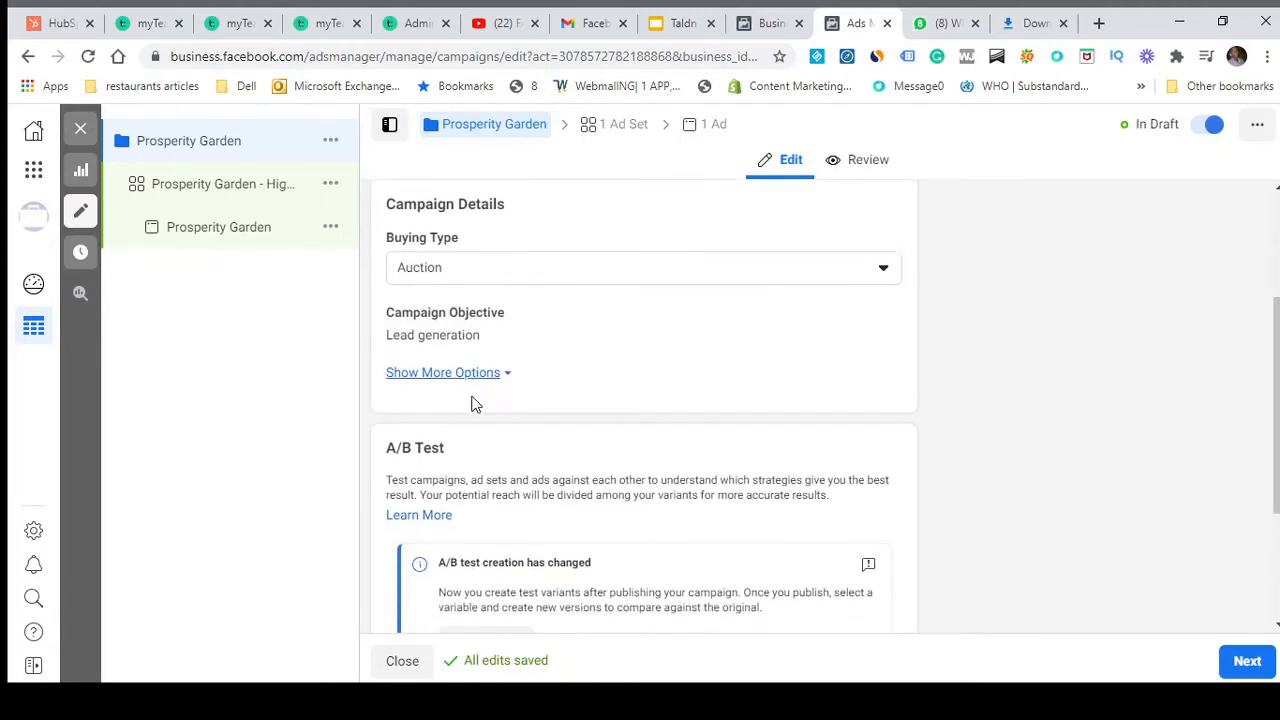
left_click(502, 313)
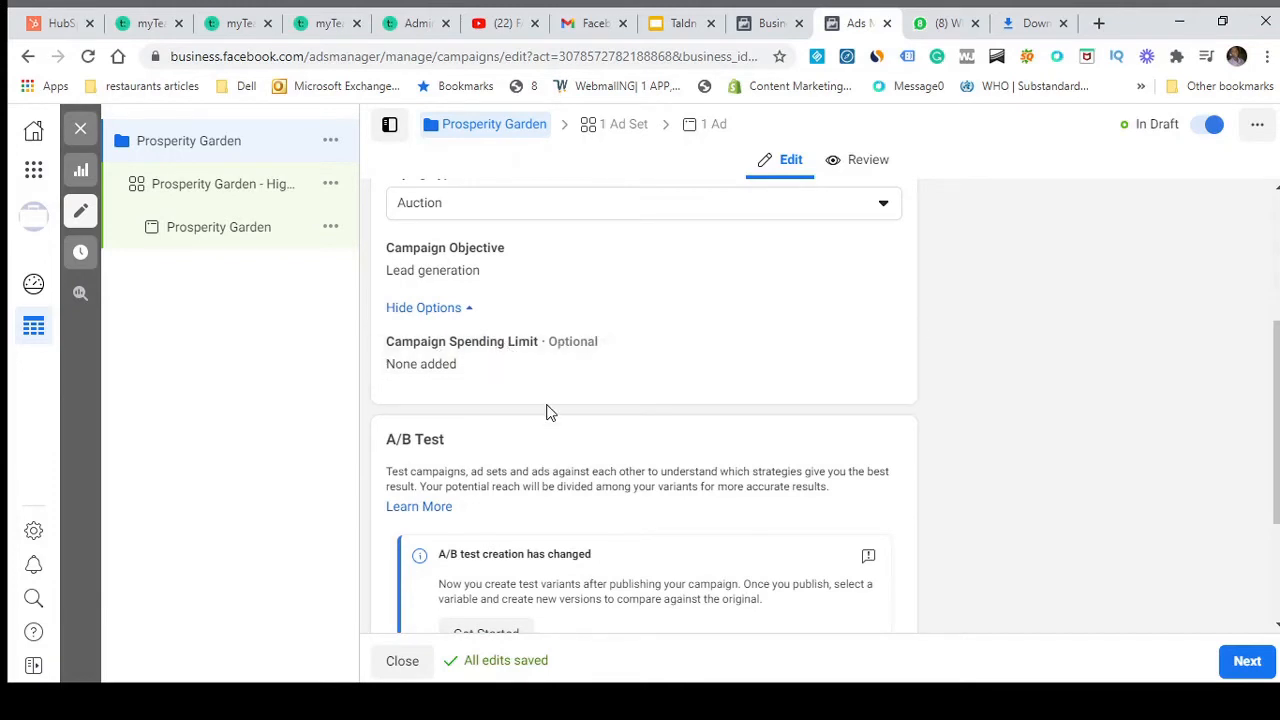
scroll(550, 410, "down", 2)
scroll(550, 410, "up", 2)
scroll(612, 405, "down", 2)
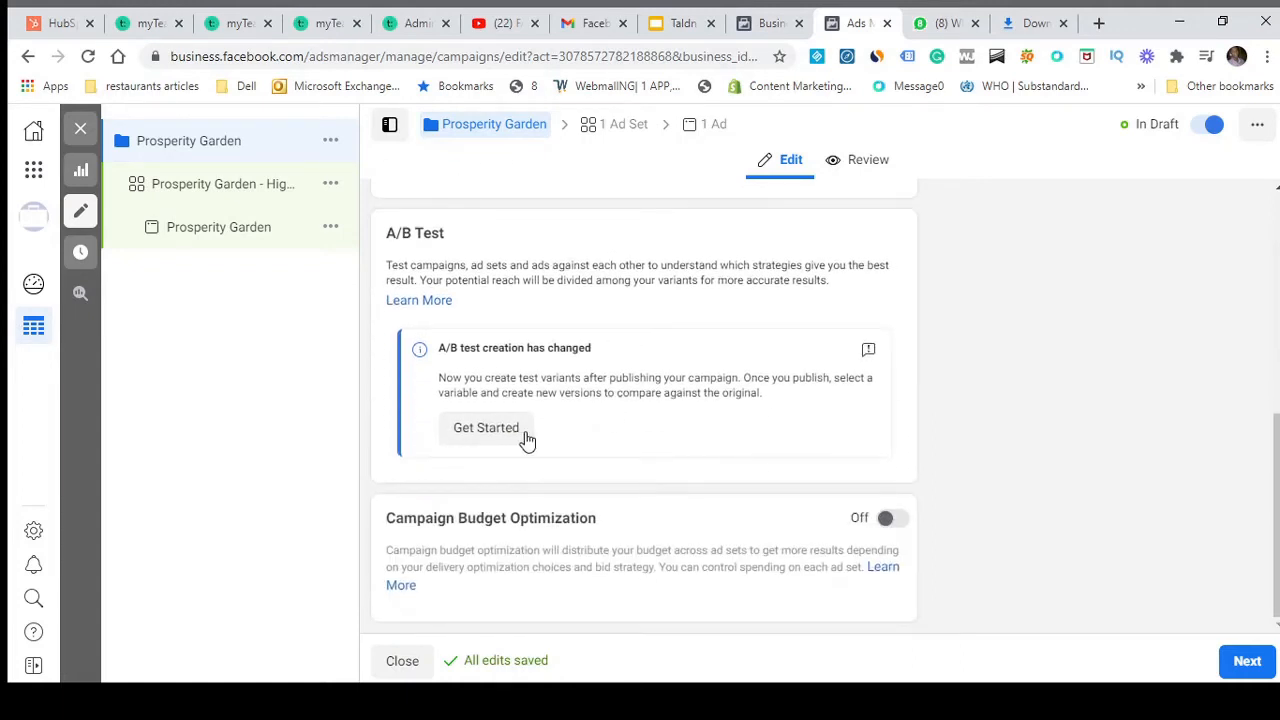
scroll(519, 440, "up", 4)
scroll(521, 436, "down", 4)
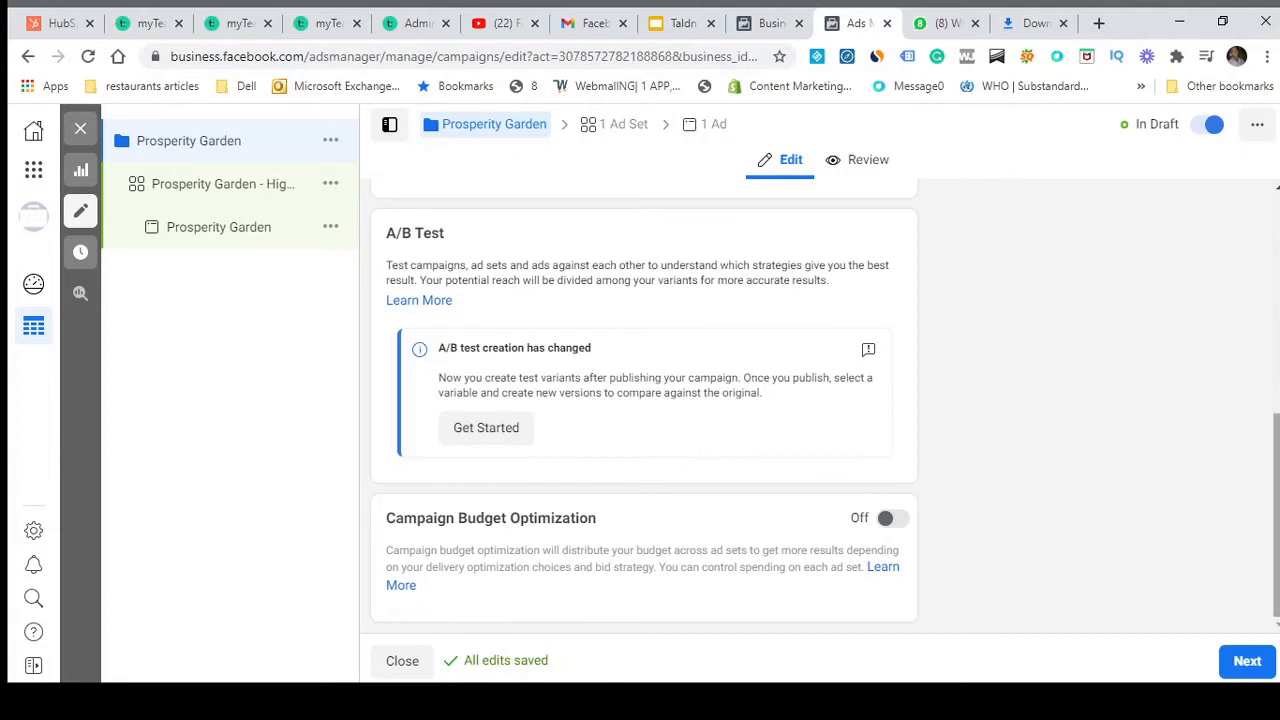
Continue to the ad set settings and review the lead method and Facebook Page sections
left_click(1264, 665)
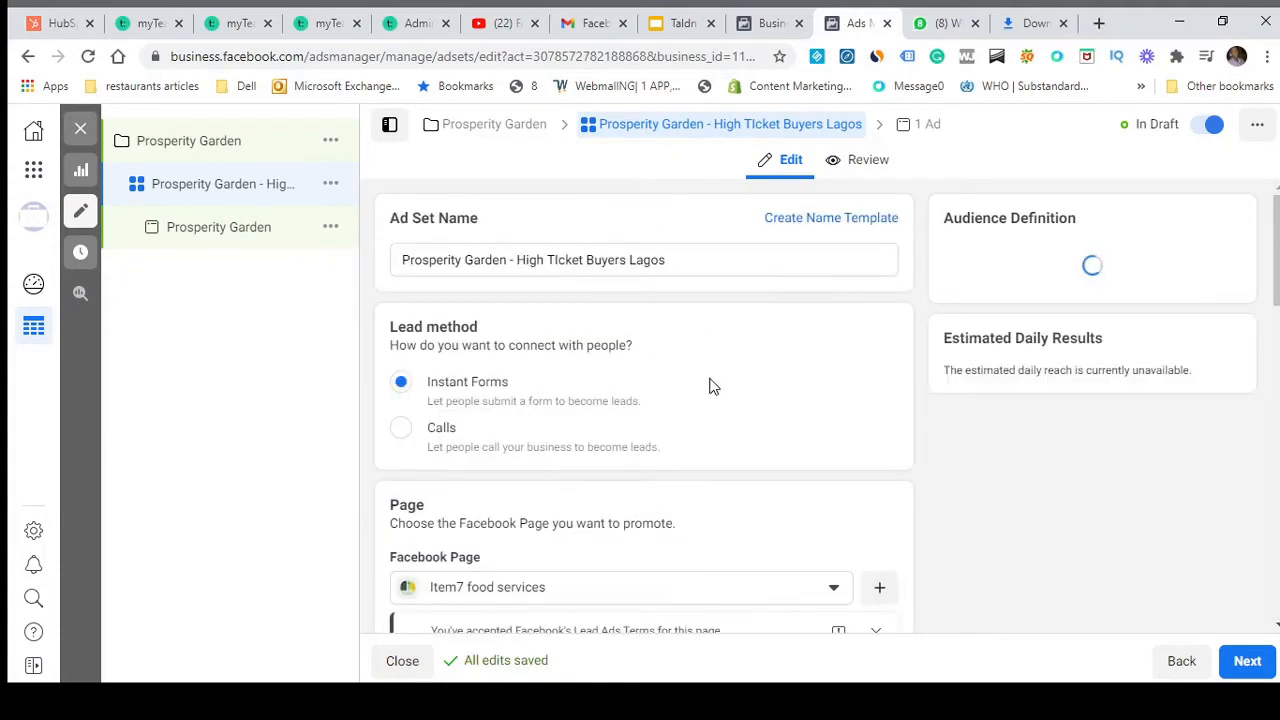
scroll(630, 520, "down", 3)
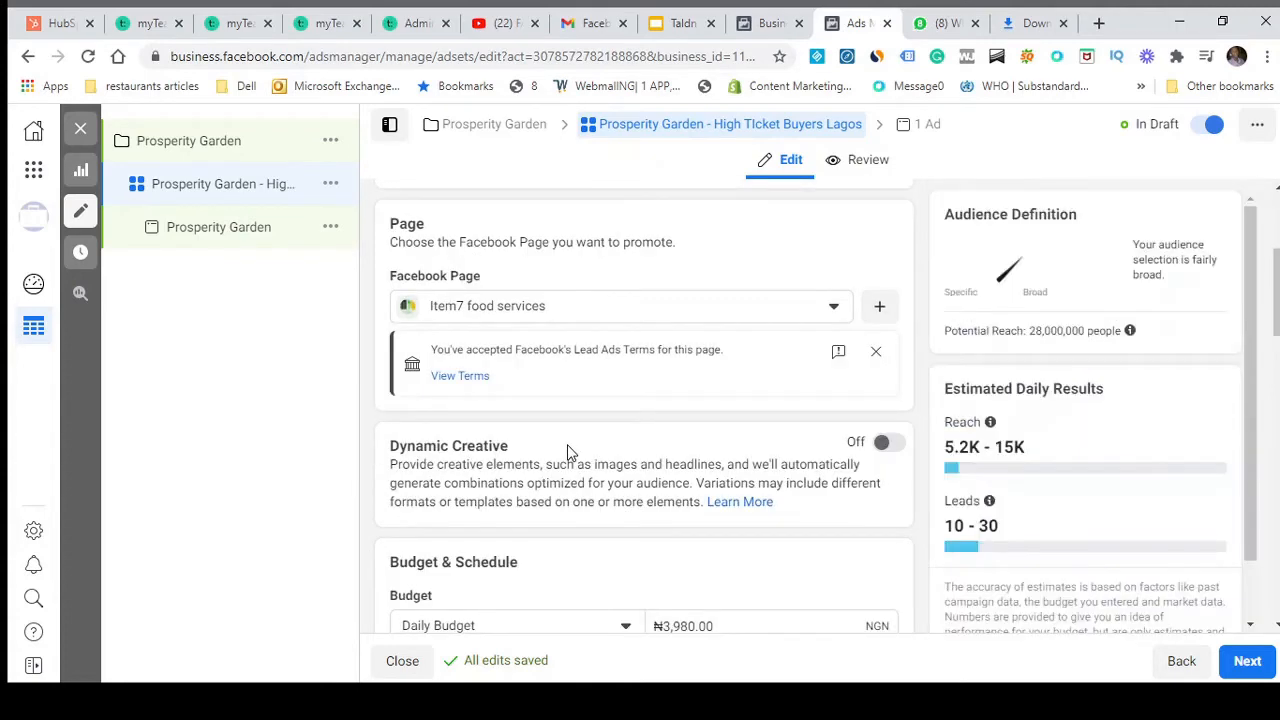
scroll(567, 452, "up", 2)
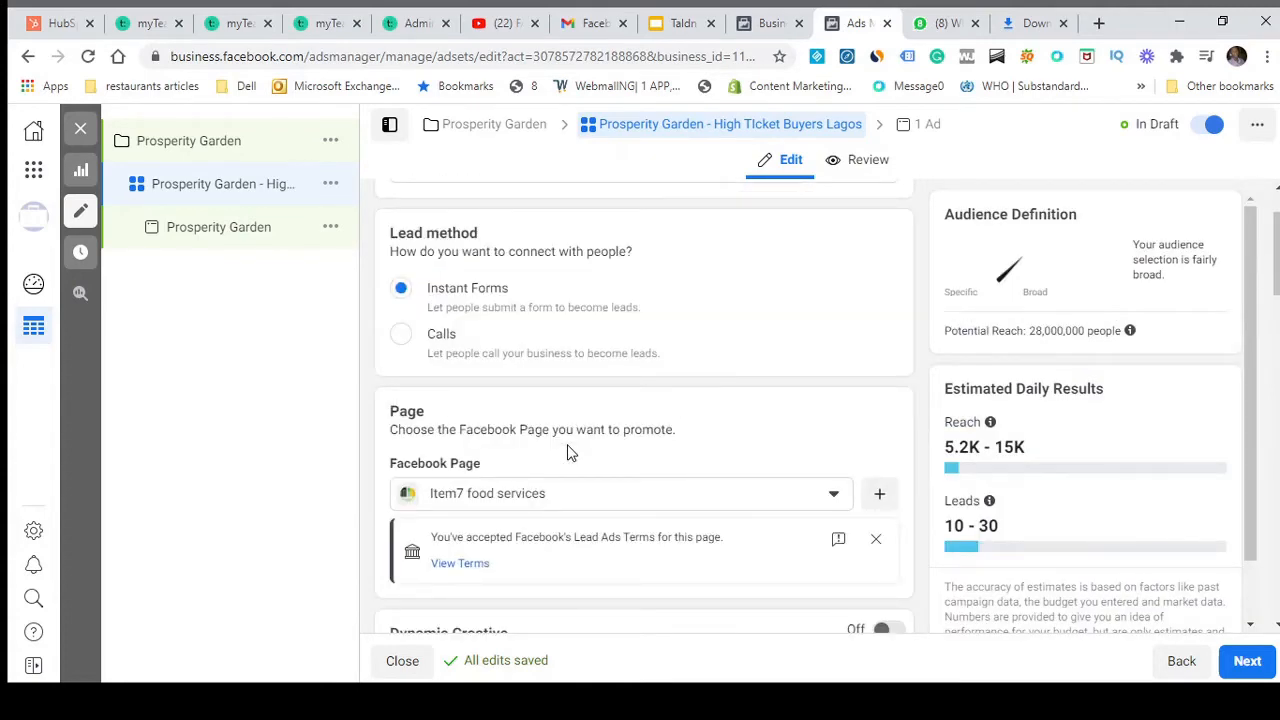
scroll(567, 452, "up", 1)
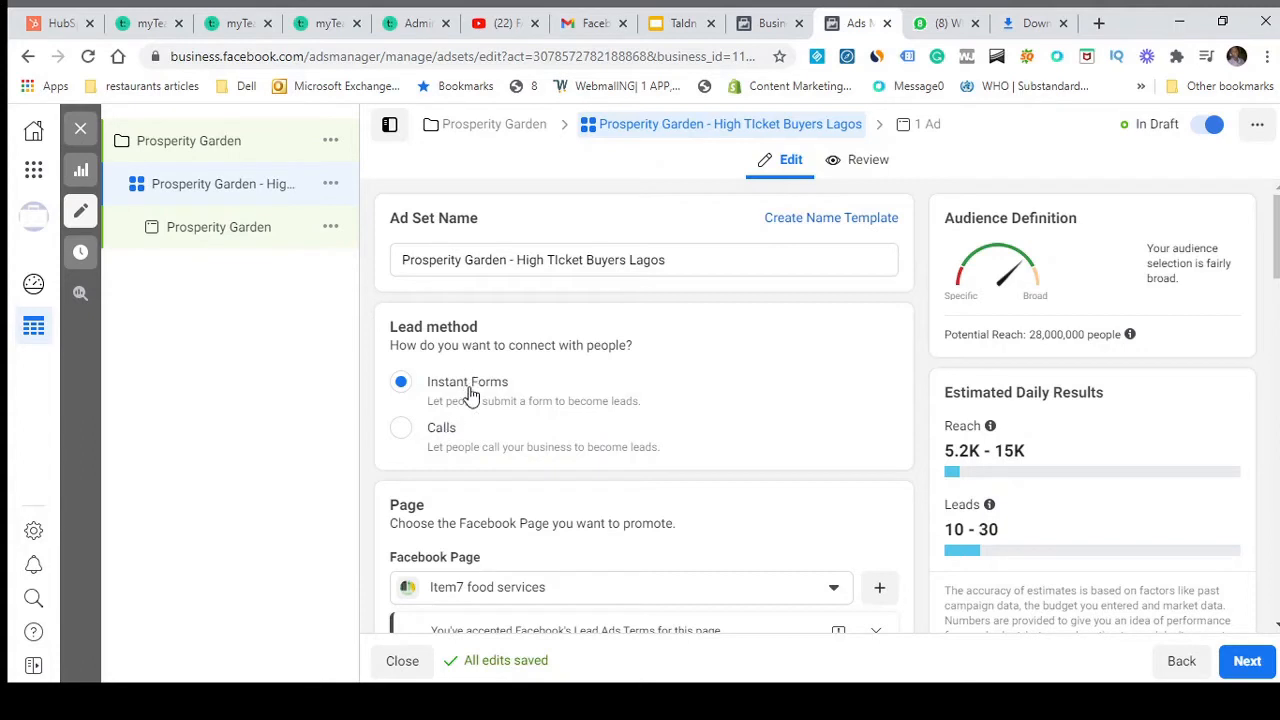
Try Calls as the ad set's lead method and switch back to Instant Forms
left_click(401, 430)
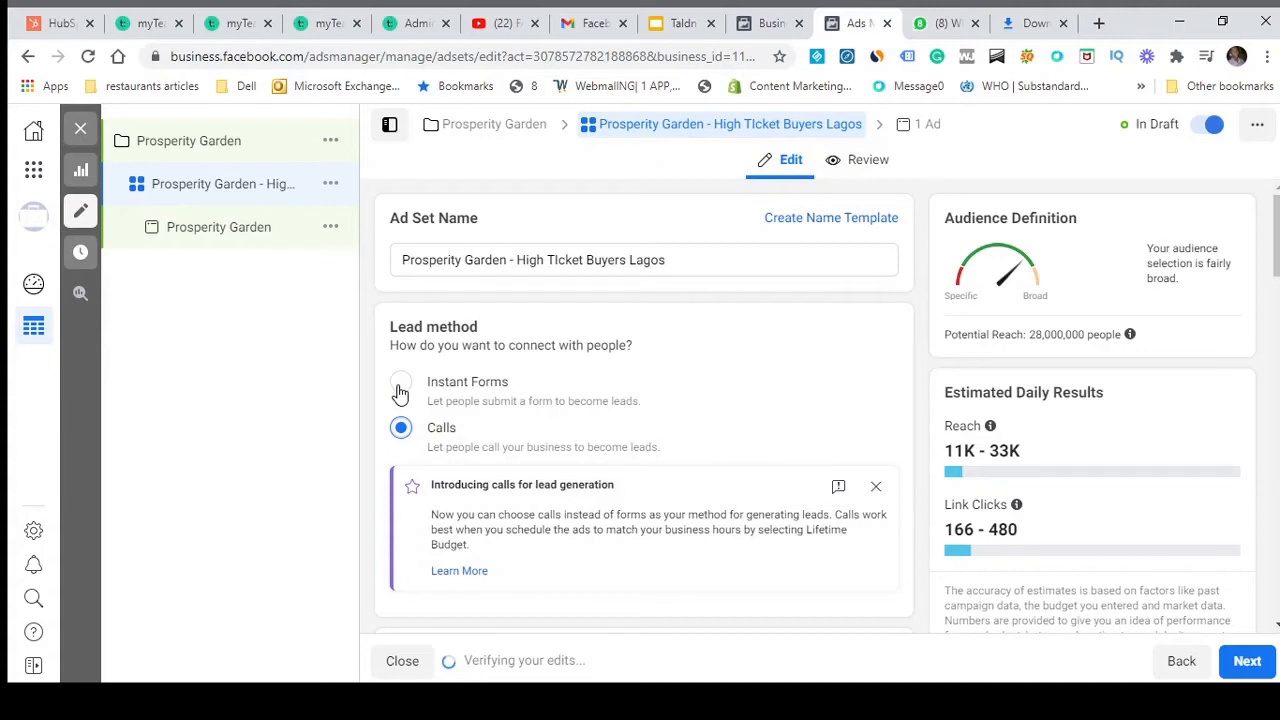
left_click(400, 389)
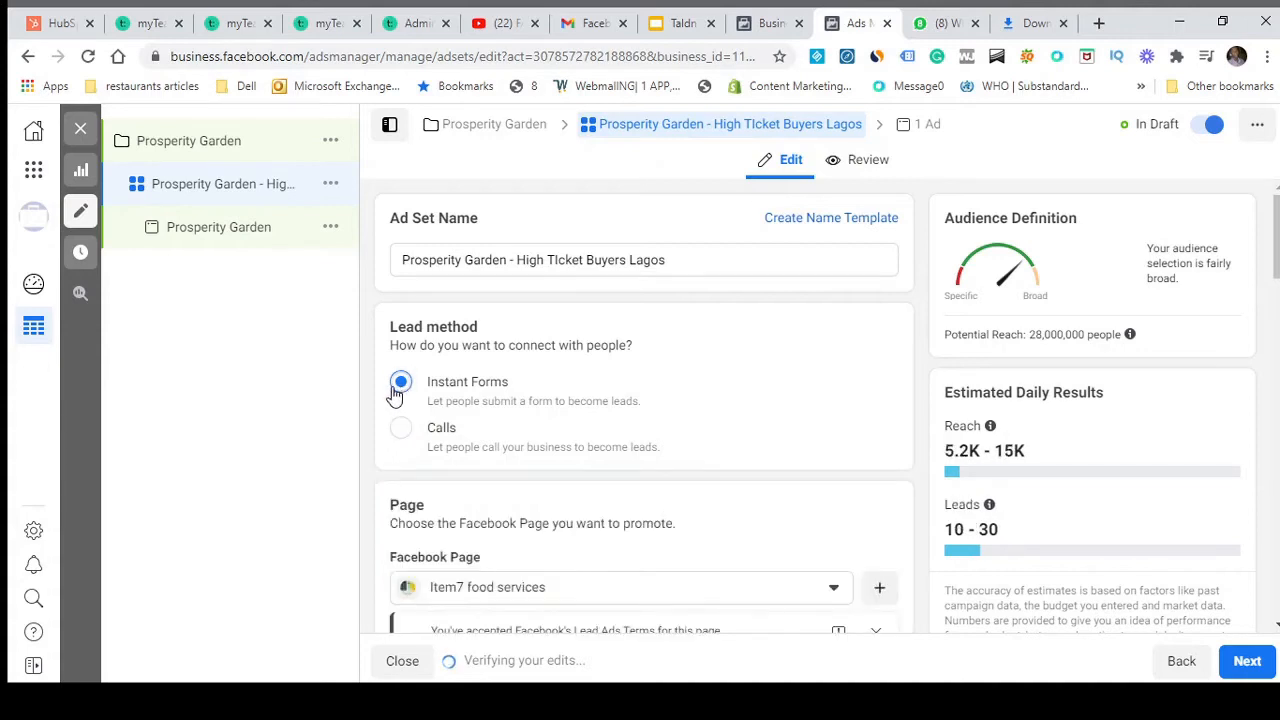
scroll(463, 459, "down", 1)
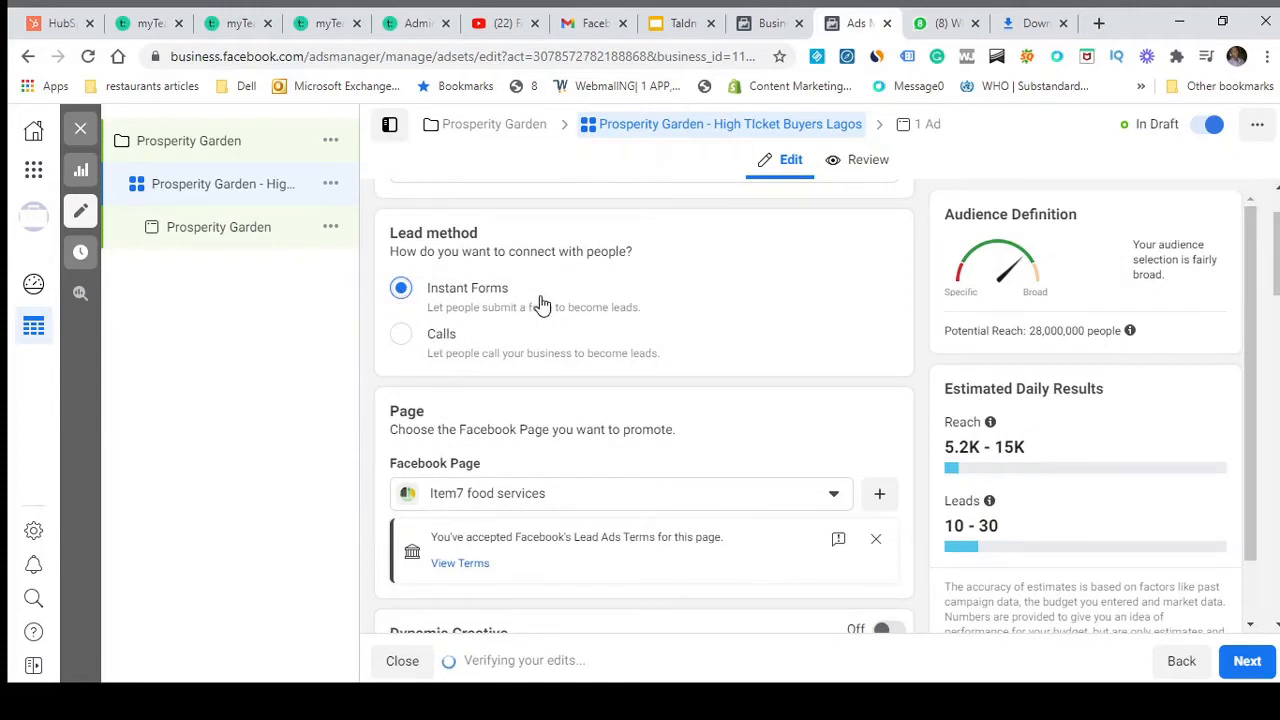
scroll(541, 305, "down", 1)
scroll(541, 305, "up", 2)
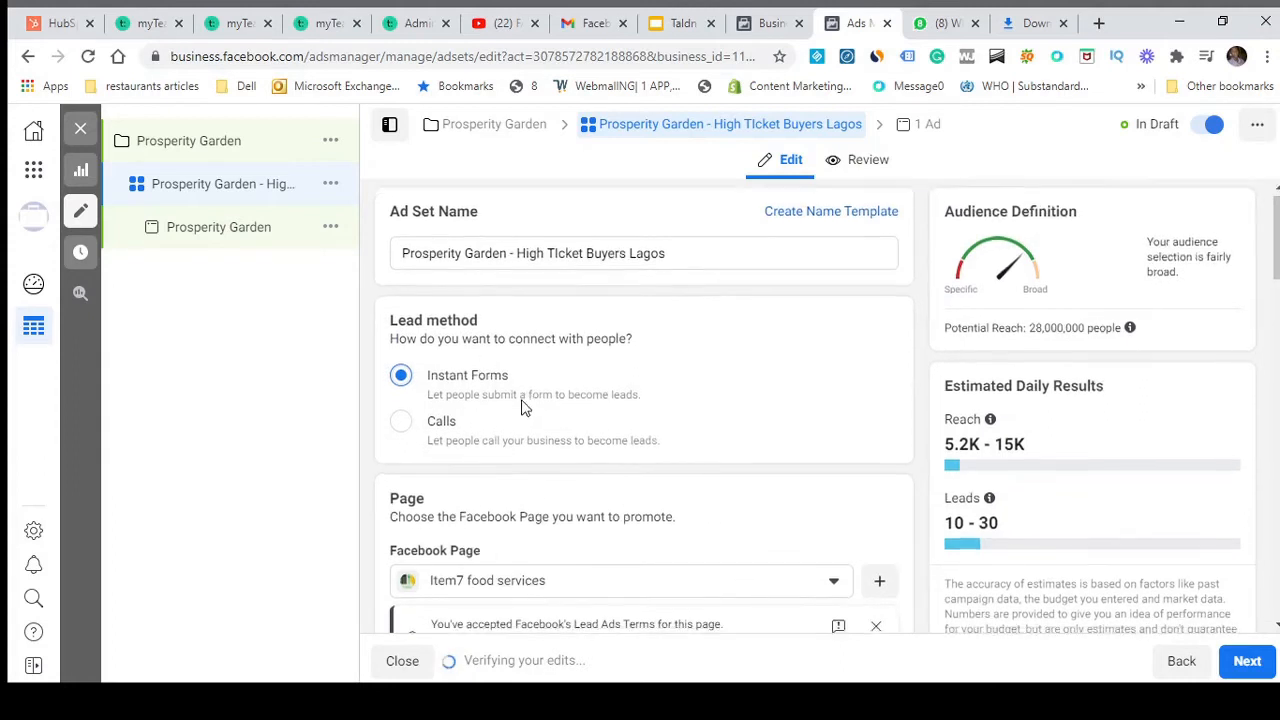
Choose Taldn E-Learning Center from the taldnuniversity group as the Facebook Page to promote
scroll(523, 408, "down", 2)
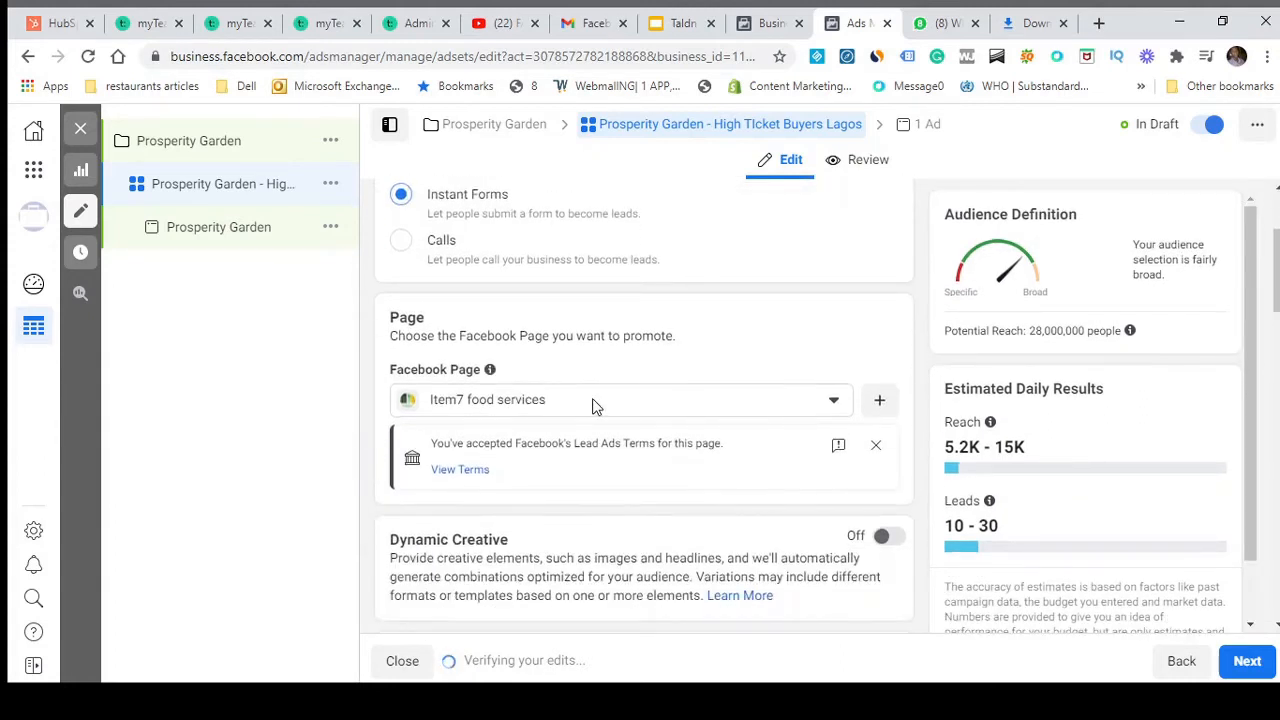
left_click(592, 402)
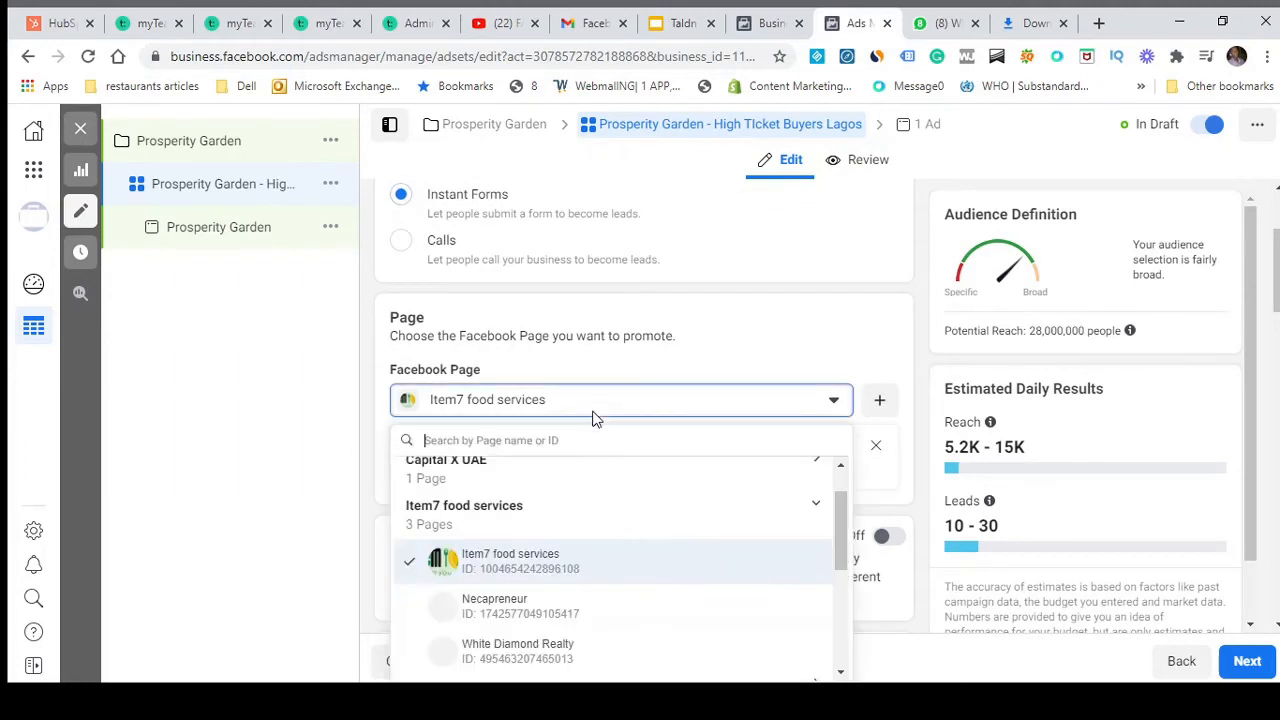
scroll(594, 584, "down", 2)
scroll(594, 584, "down", 1)
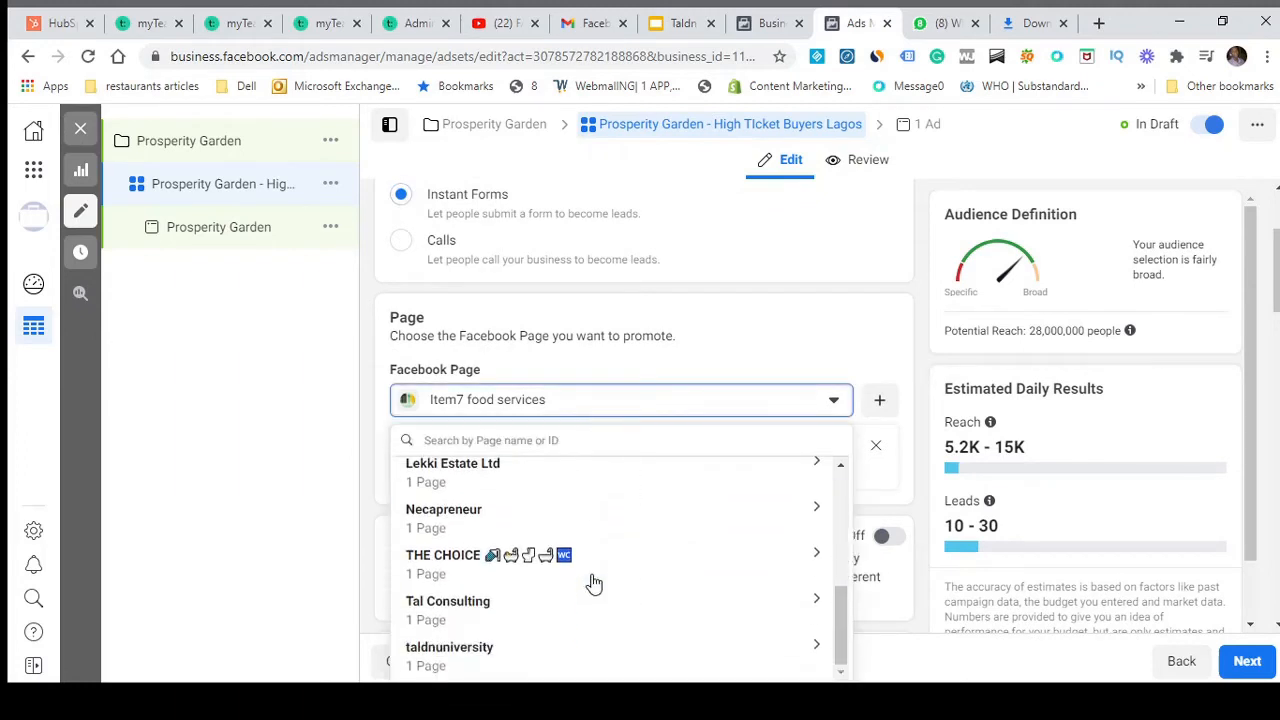
left_click(672, 655)
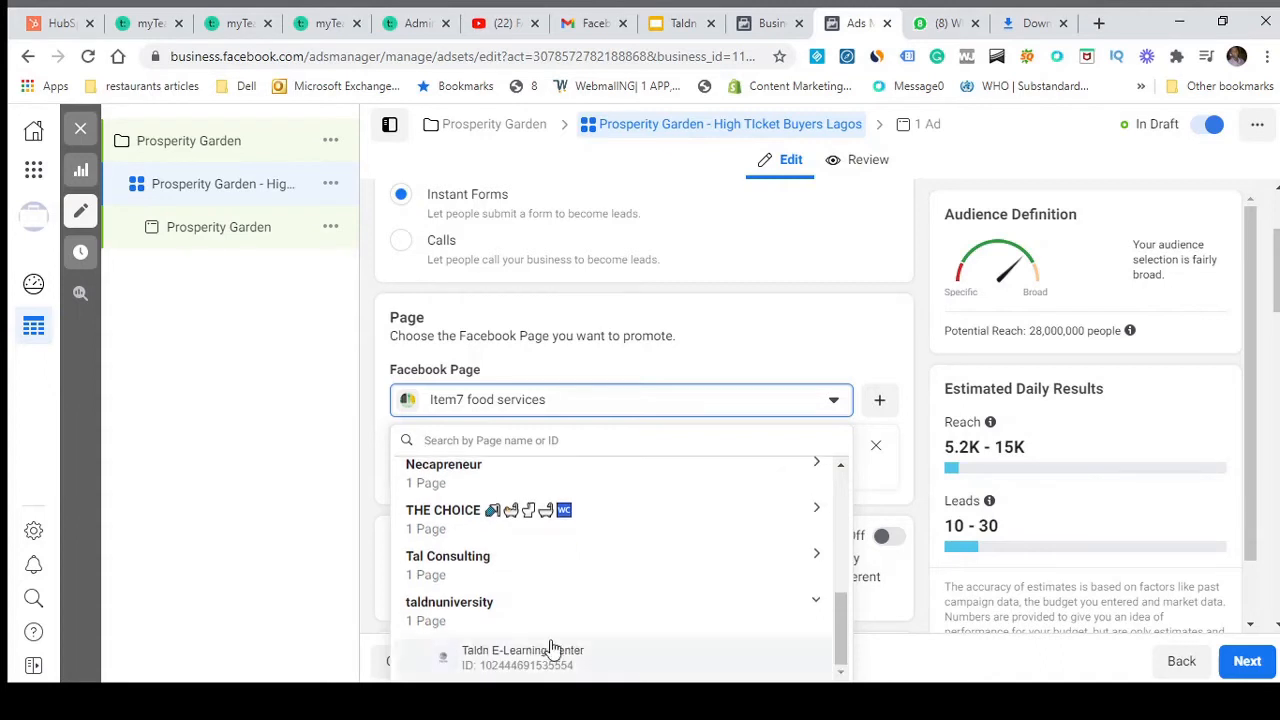
left_click(548, 656)
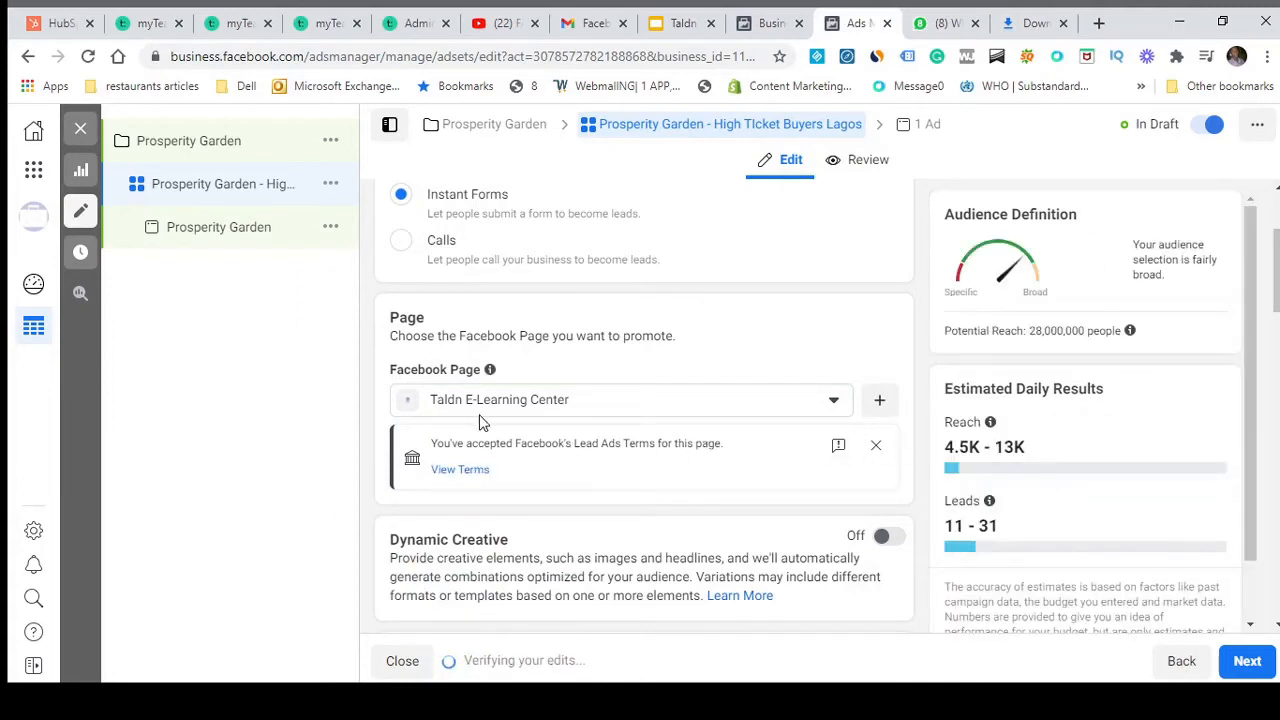
Change the promoted Facebook Page to Lekki Estate from the Lekki Estate Ltd group
left_click(660, 401)
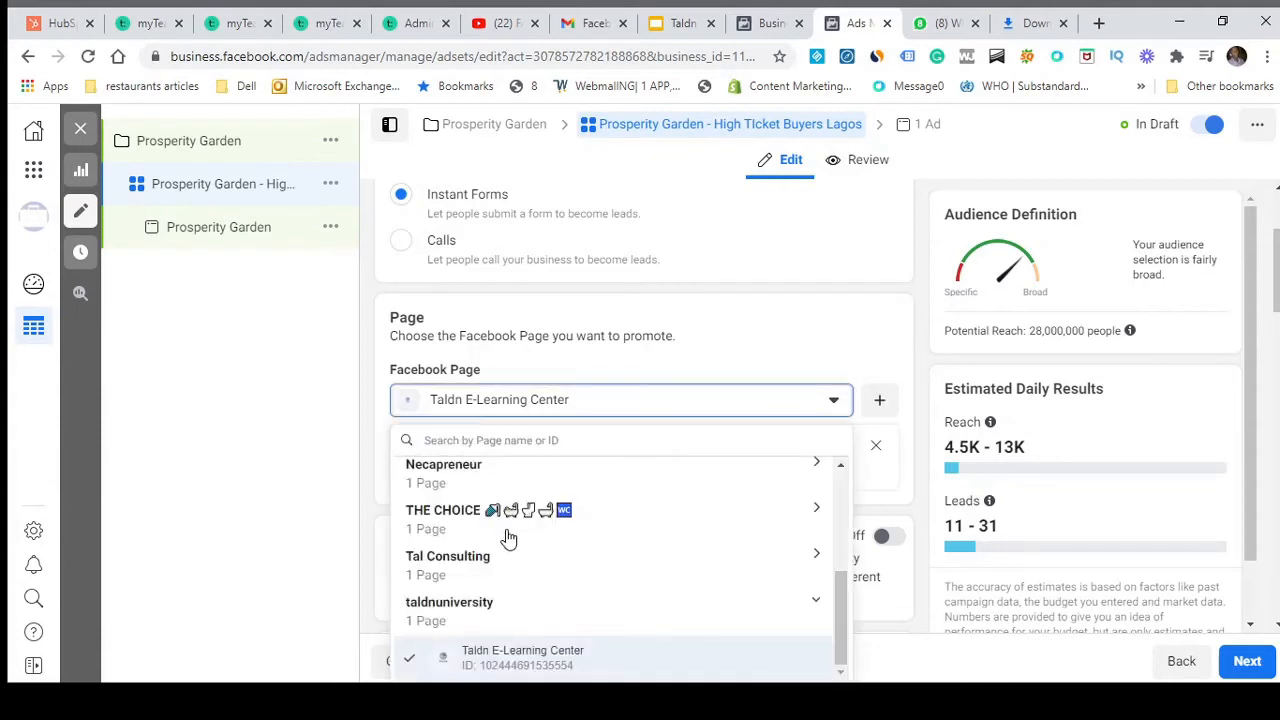
scroll(498, 582, "up", 3)
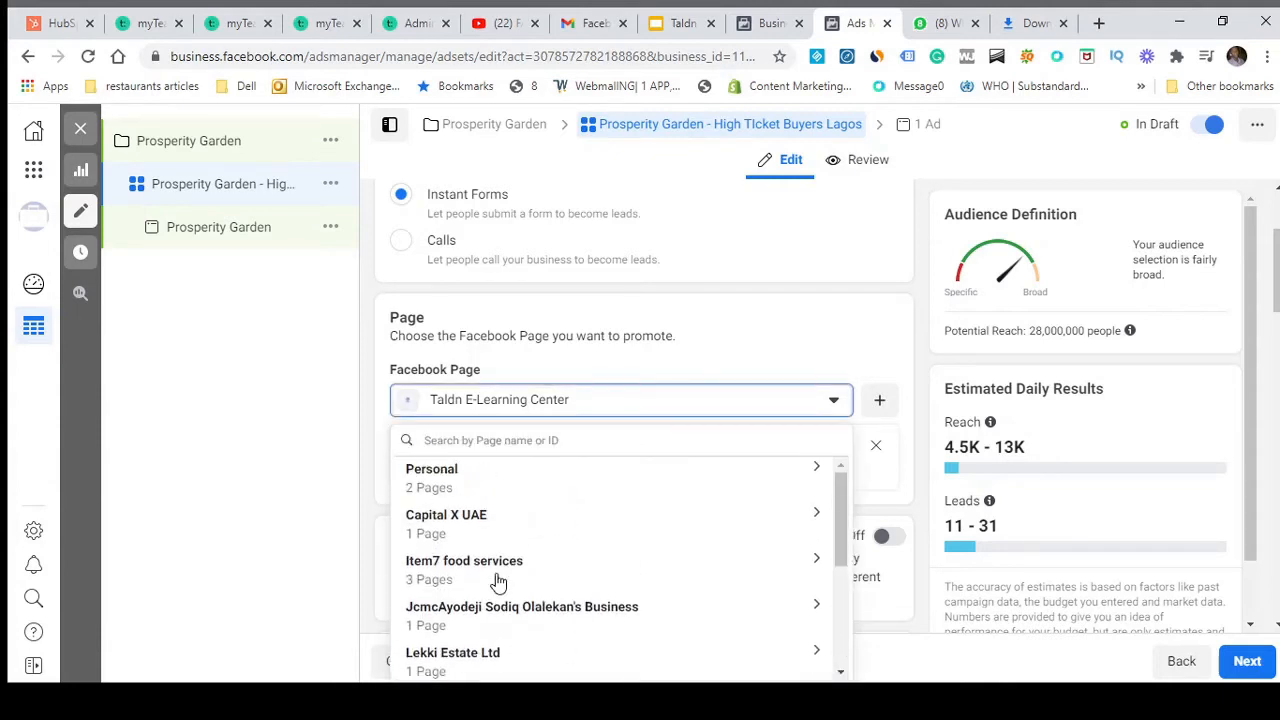
scroll(528, 525, "down", 3)
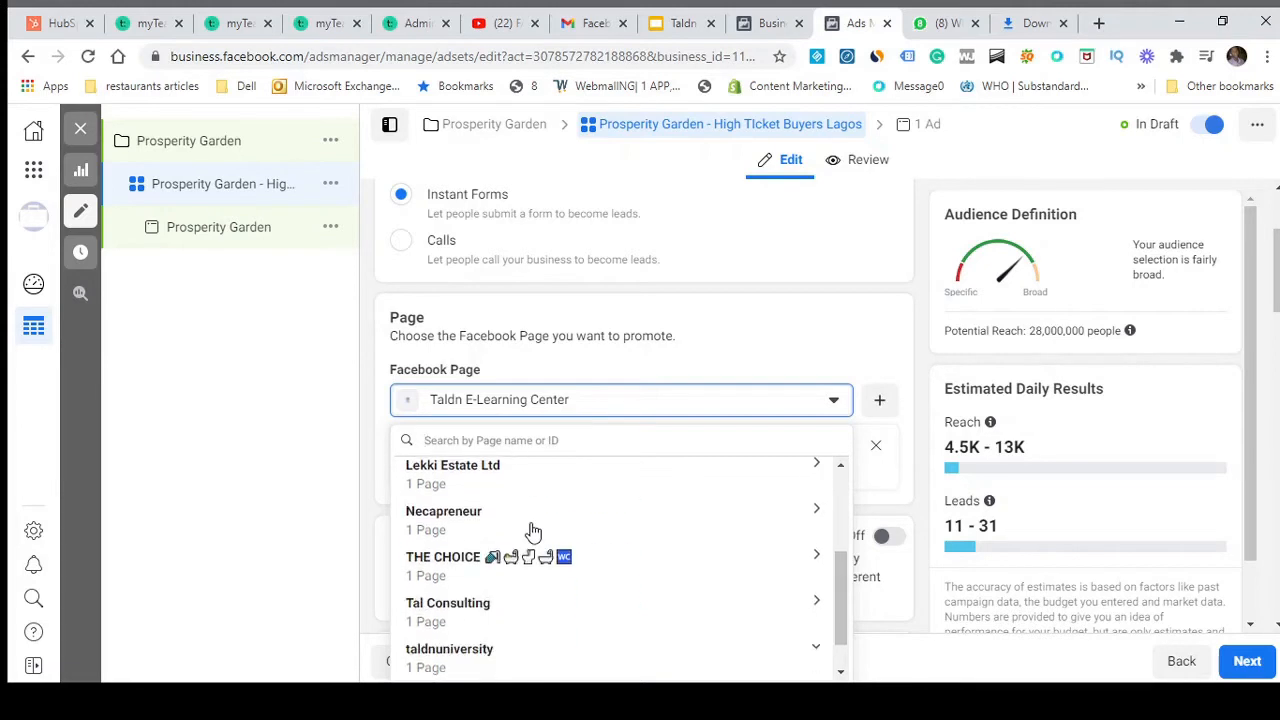
scroll(535, 548, "up", 2)
left_click(509, 572)
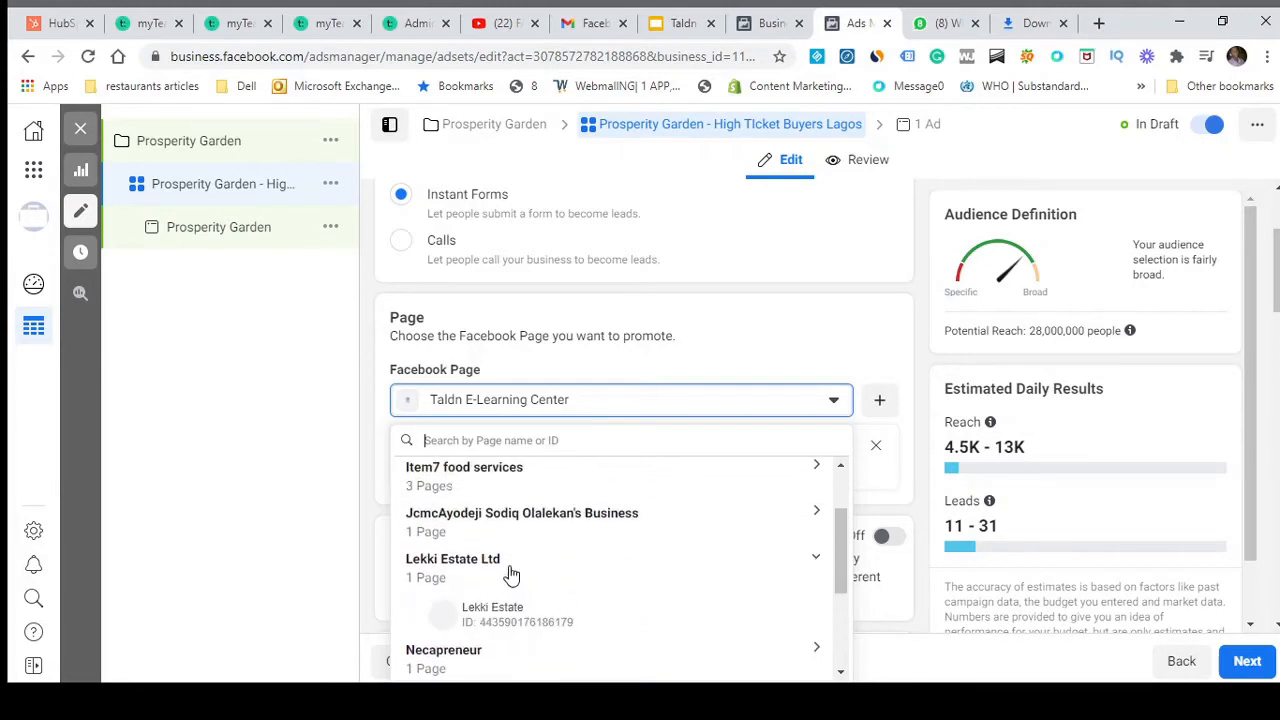
left_click(512, 612)
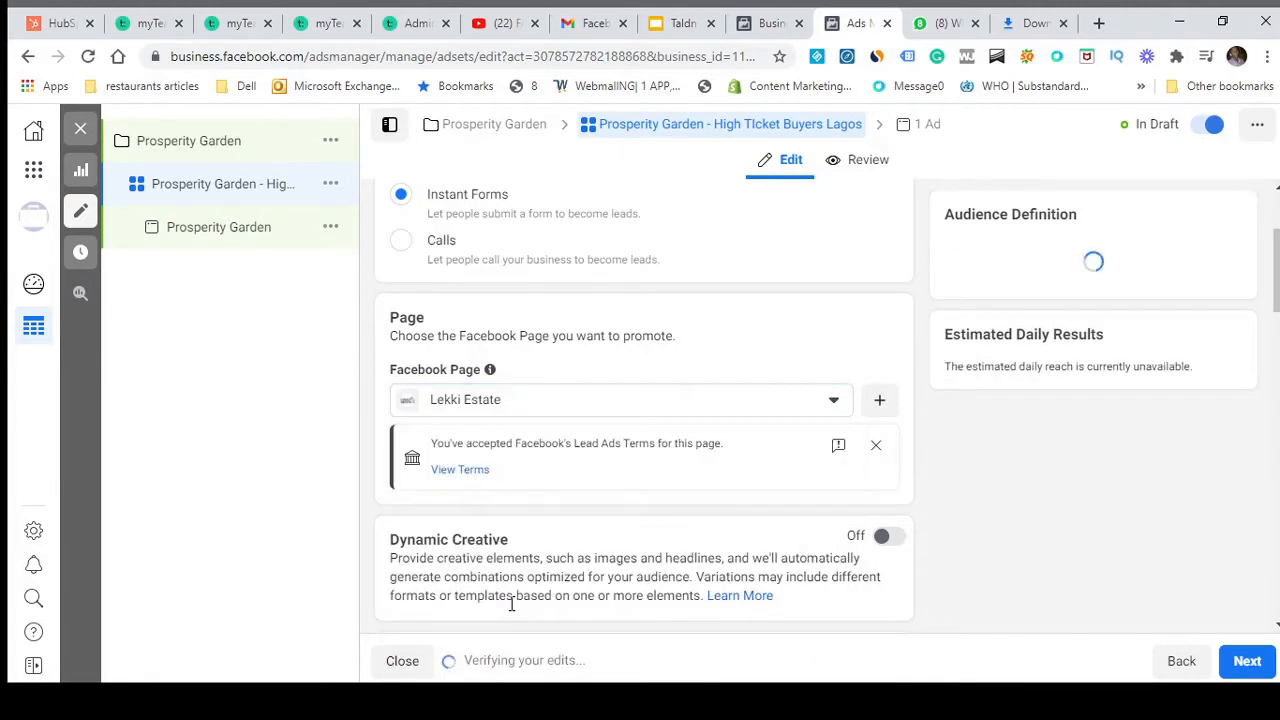
Switch the promoted Facebook Page back to Taldn E-Learning Center under taldnuniversity
left_click(672, 400)
scroll(565, 540, "down", 2)
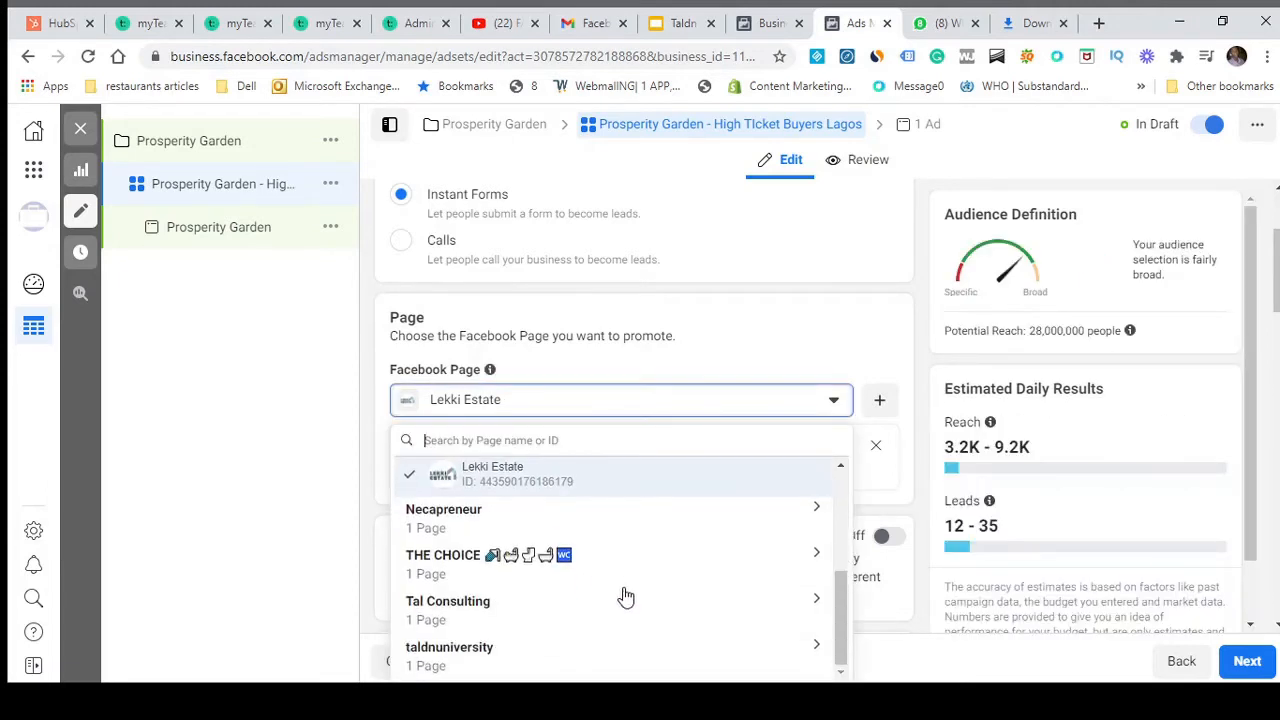
left_click(500, 660)
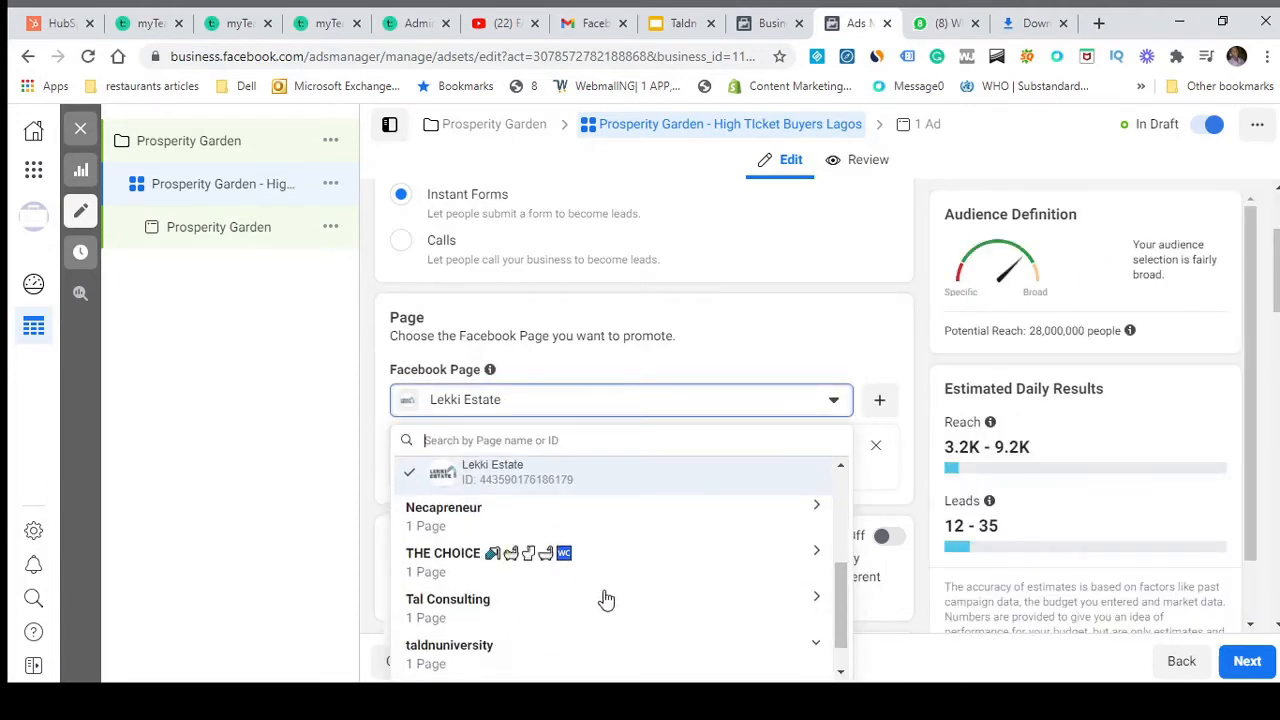
left_click(523, 664)
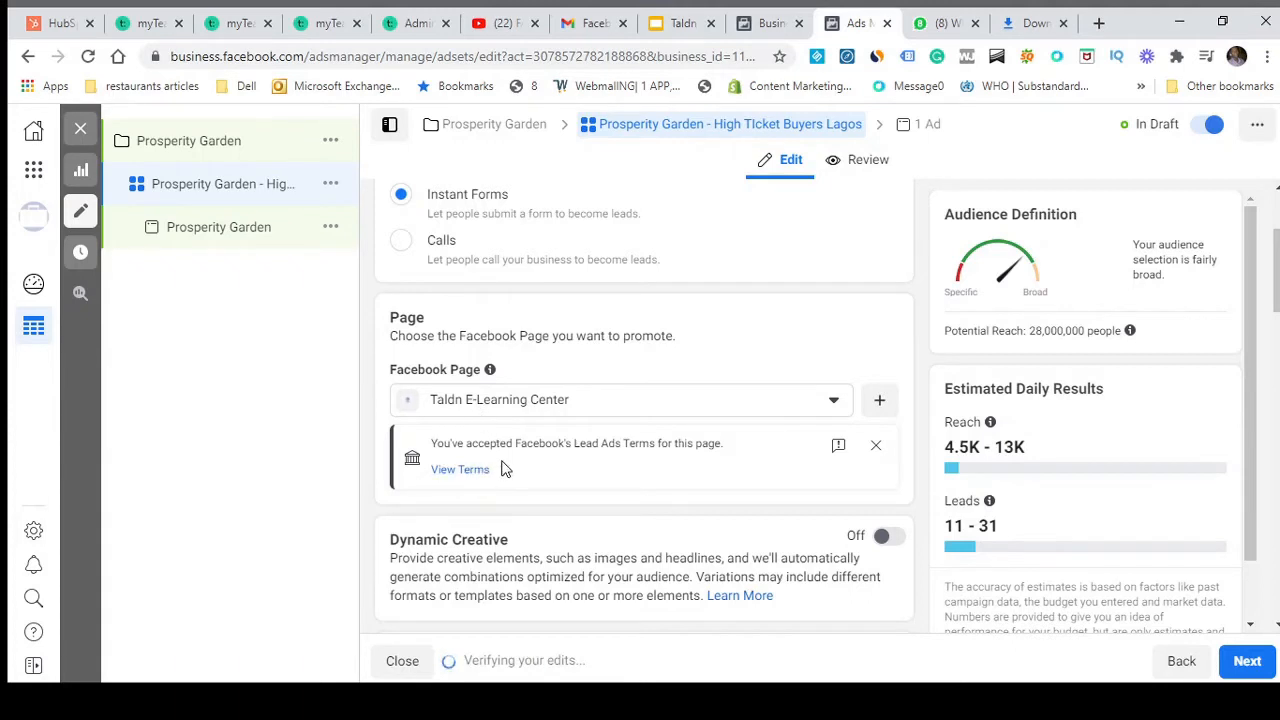
Set the ad set's daily budget to ₦500
scroll(505, 469, "down", 3)
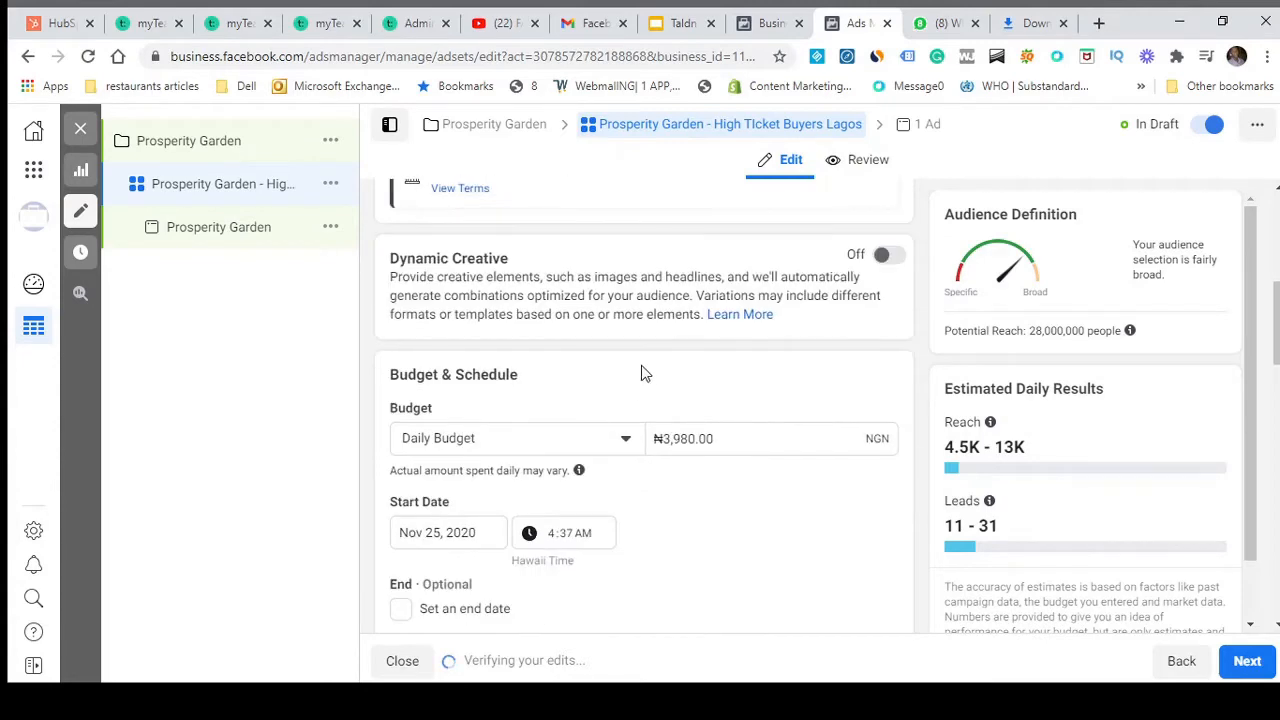
scroll(640, 371, "up", 2)
scroll(640, 371, "down", 2)
scroll(644, 373, "down", 1)
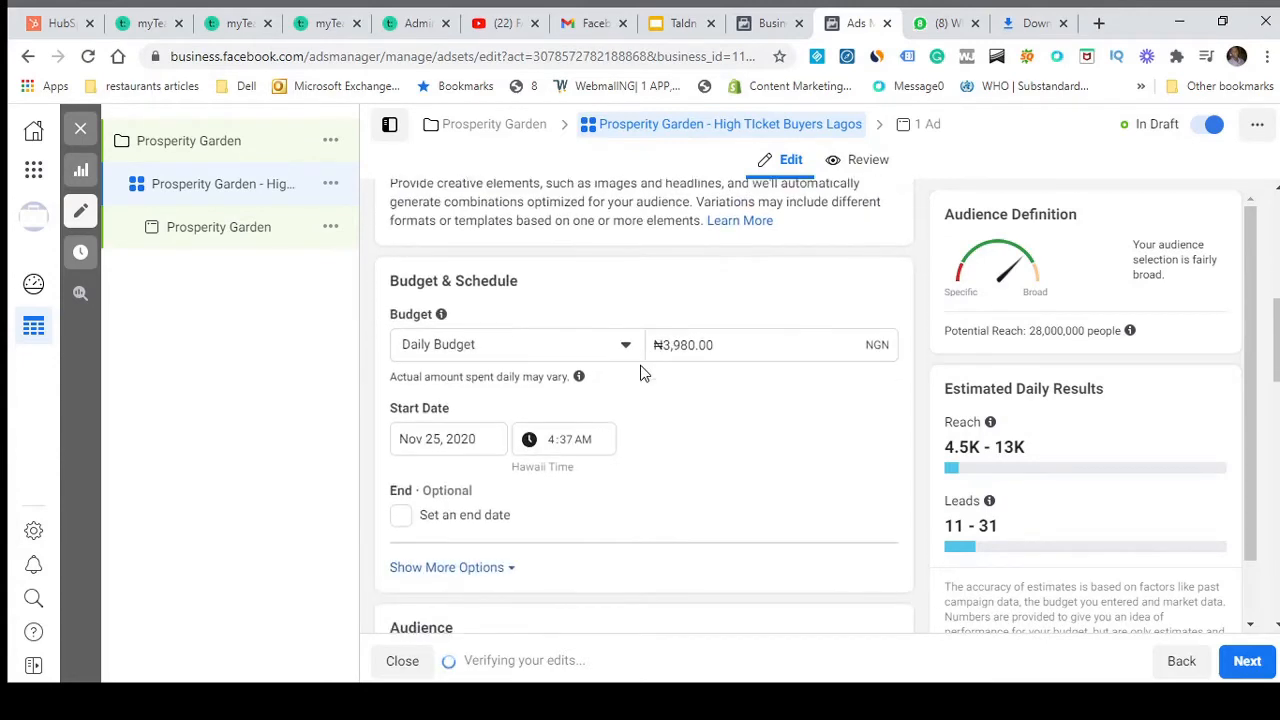
scroll(611, 330, "up", 2)
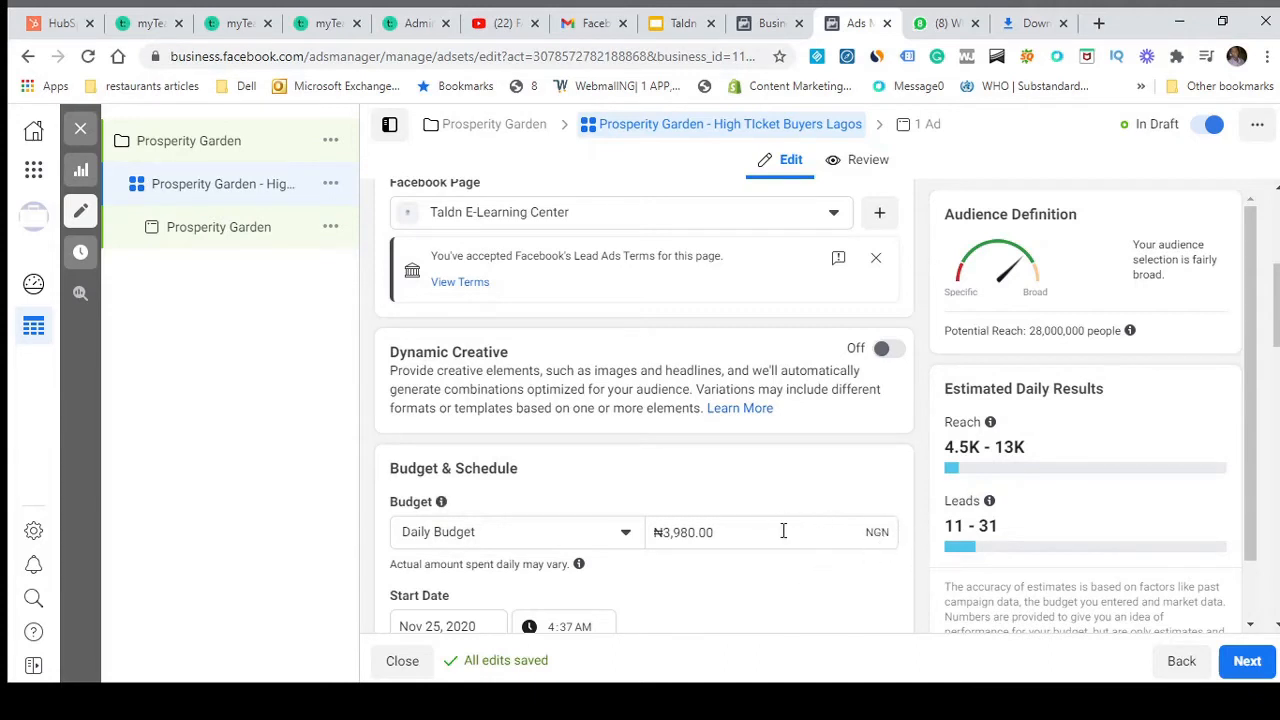
left_click(690, 534)
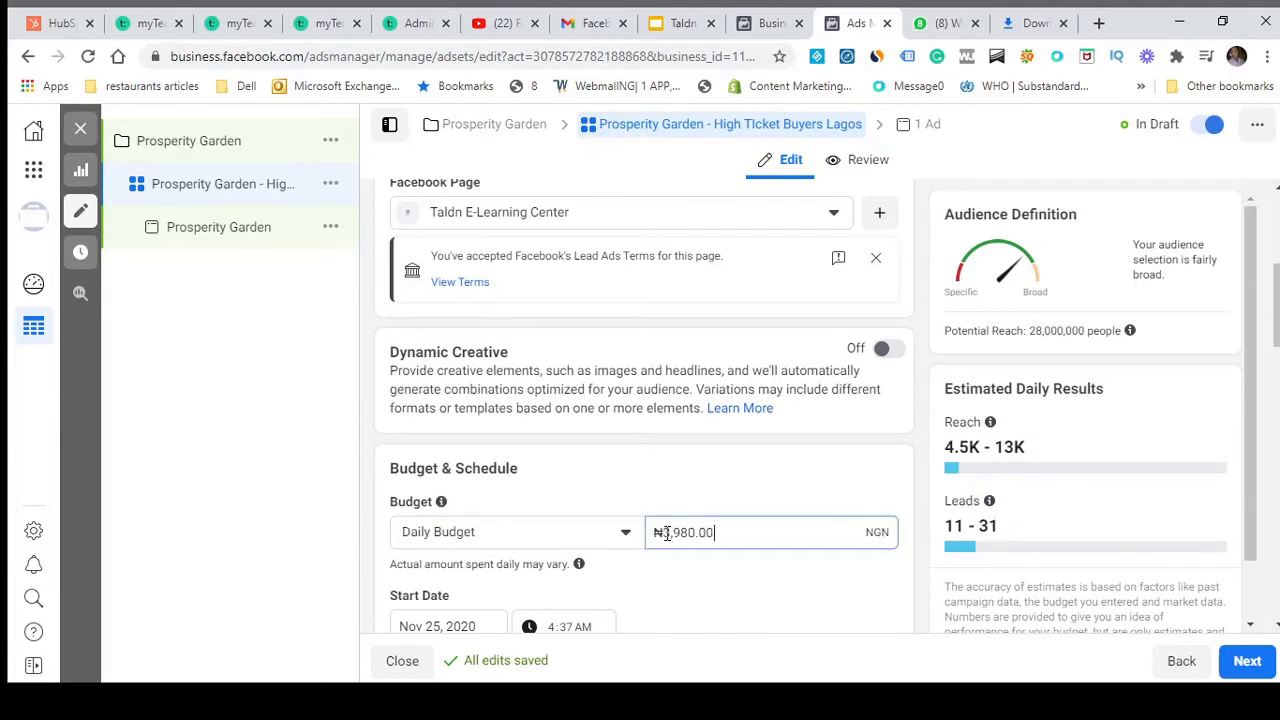
double_click(667, 534)
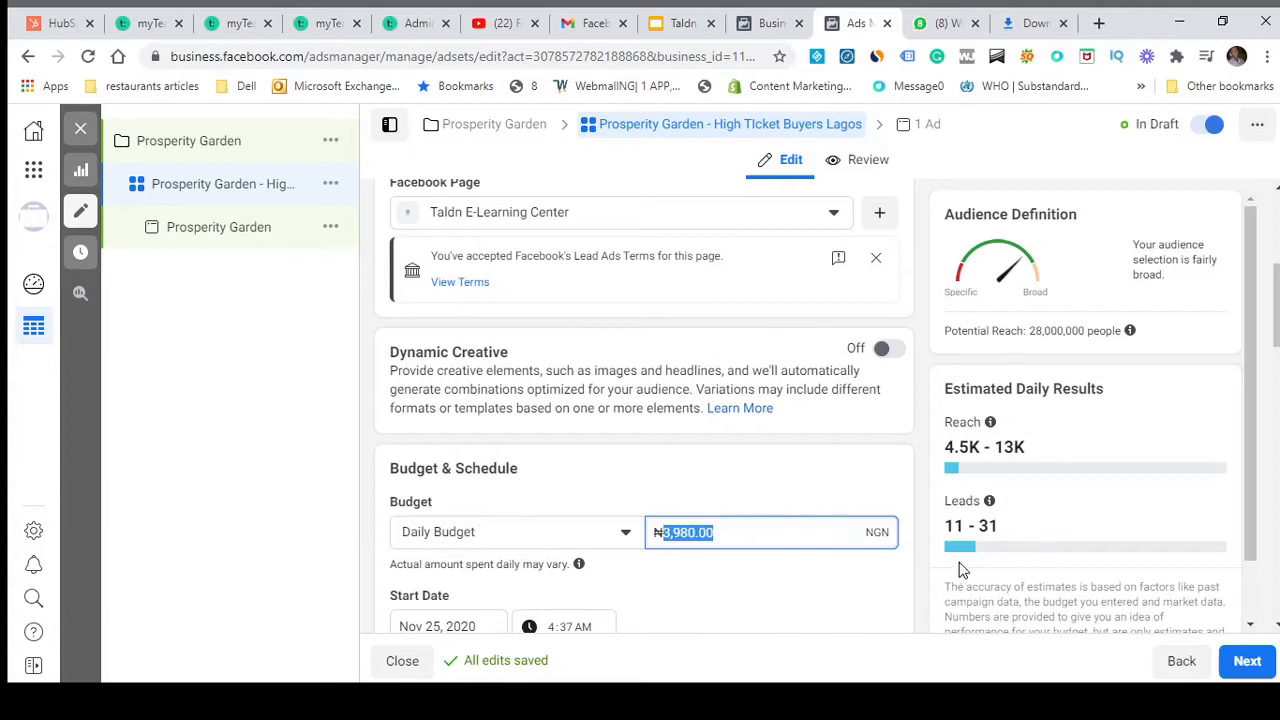
type("5")
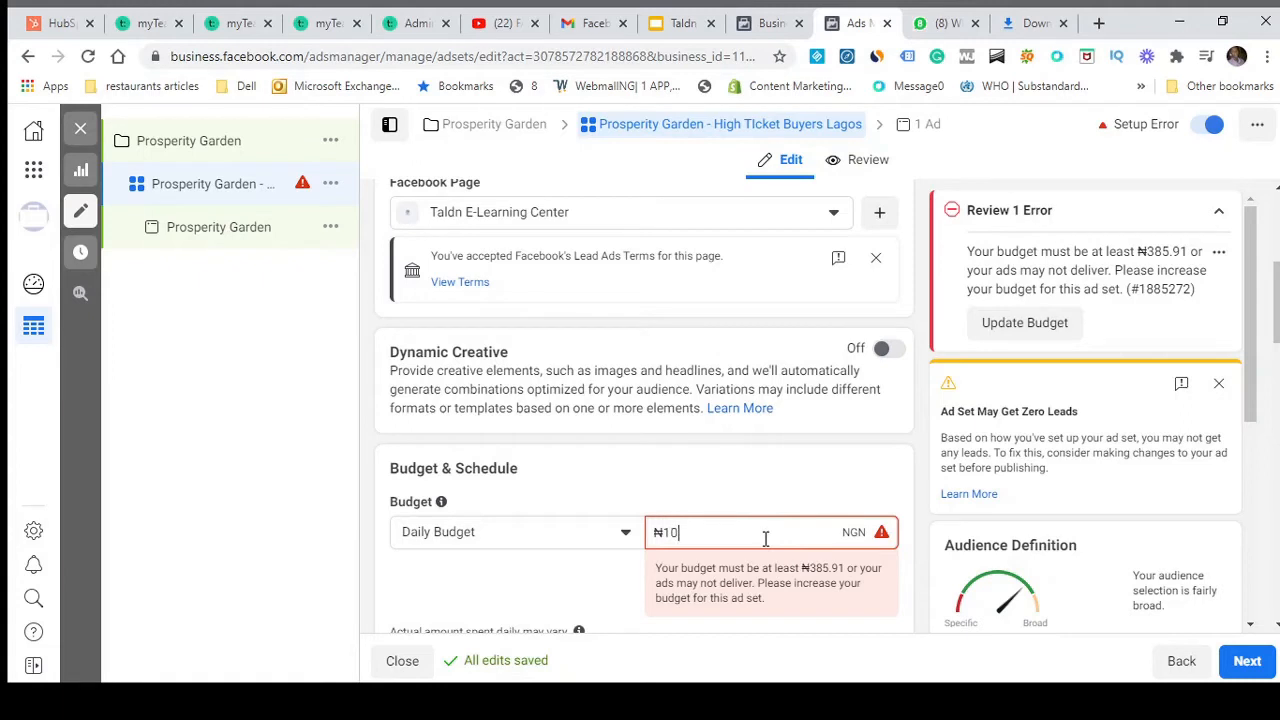
key("BackSpace")
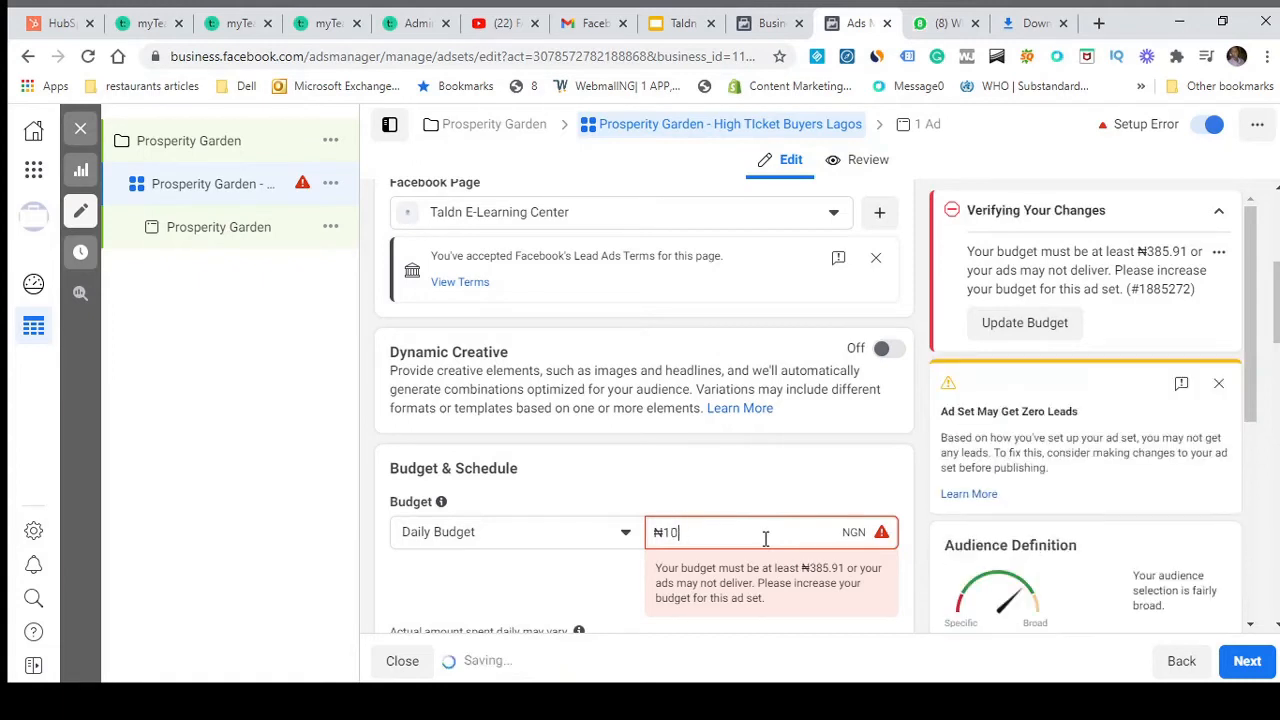
type("500")
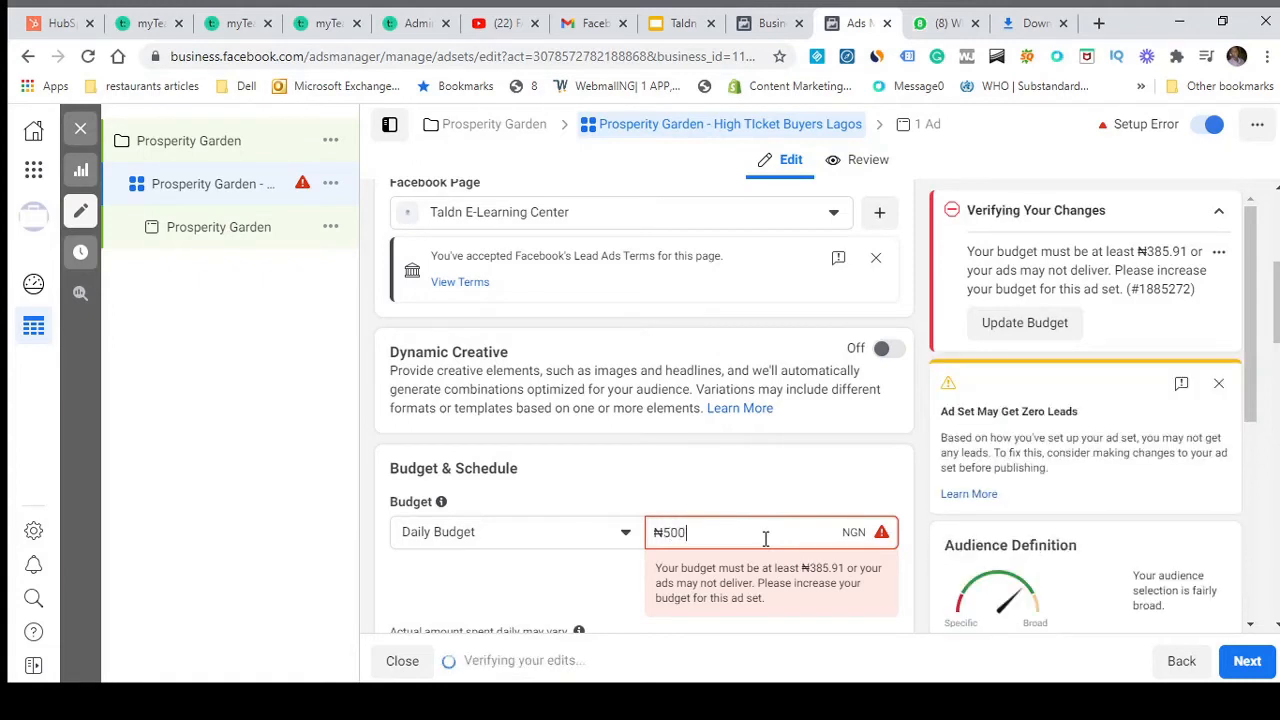
left_click(655, 503)
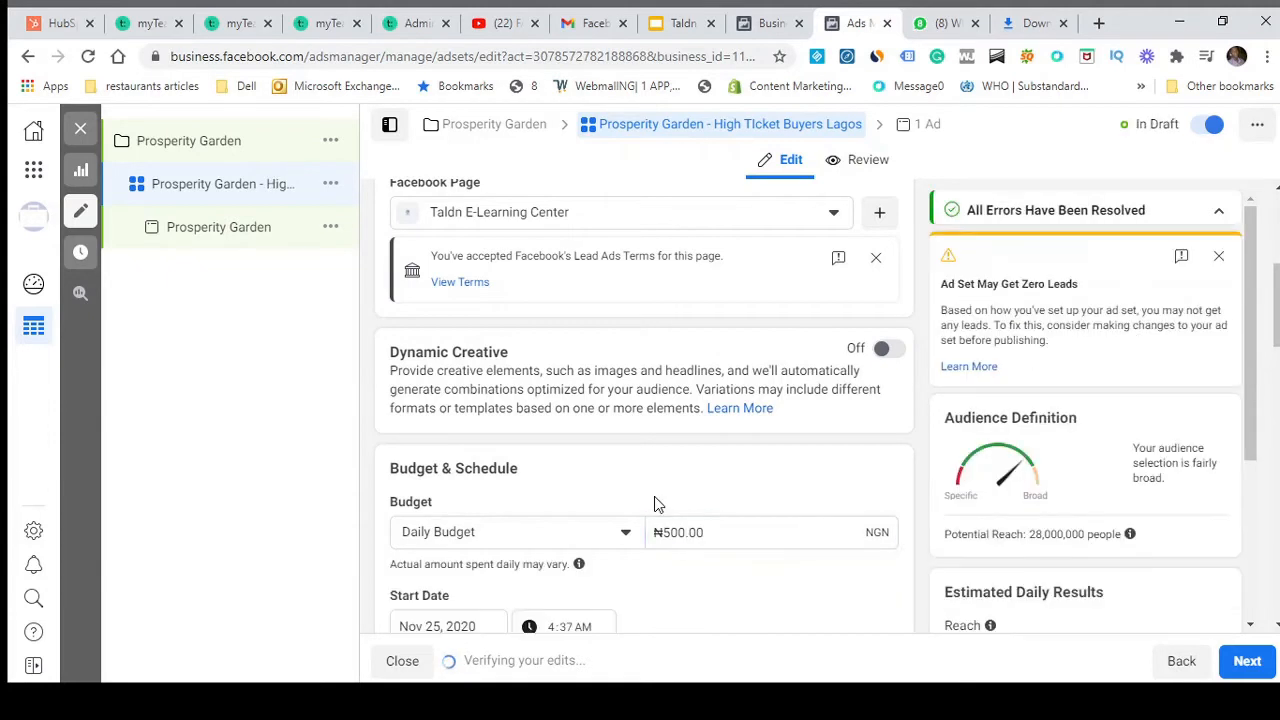
Give the ad set's schedule an end date of November 30, 2020
scroll(805, 500, "down", 2)
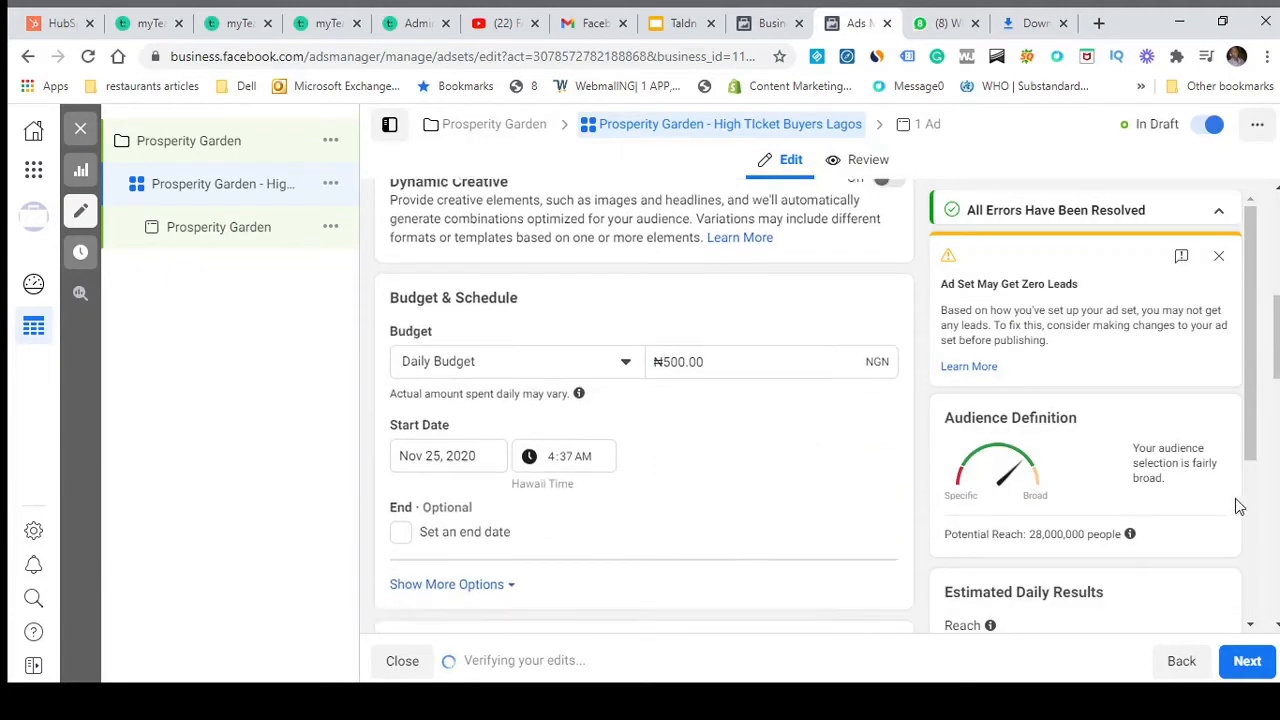
scroll(1234, 505, "down", 2)
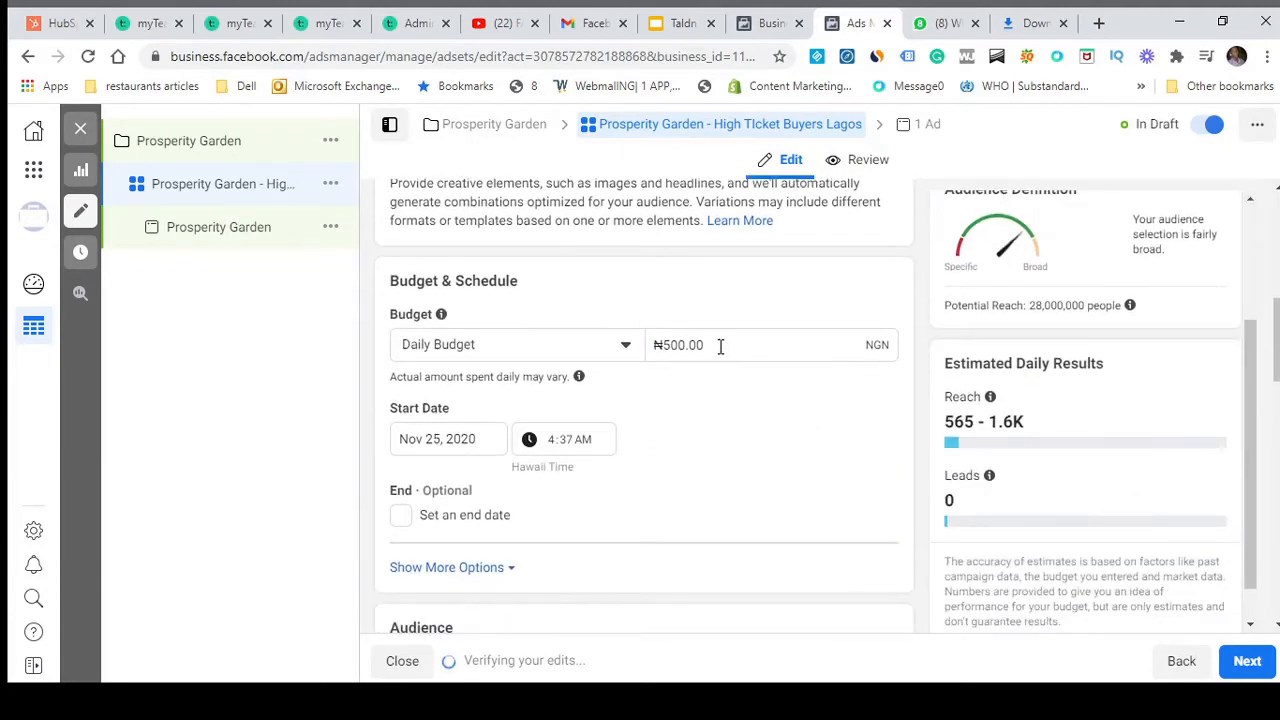
left_click_drag(720, 346, 663, 343)
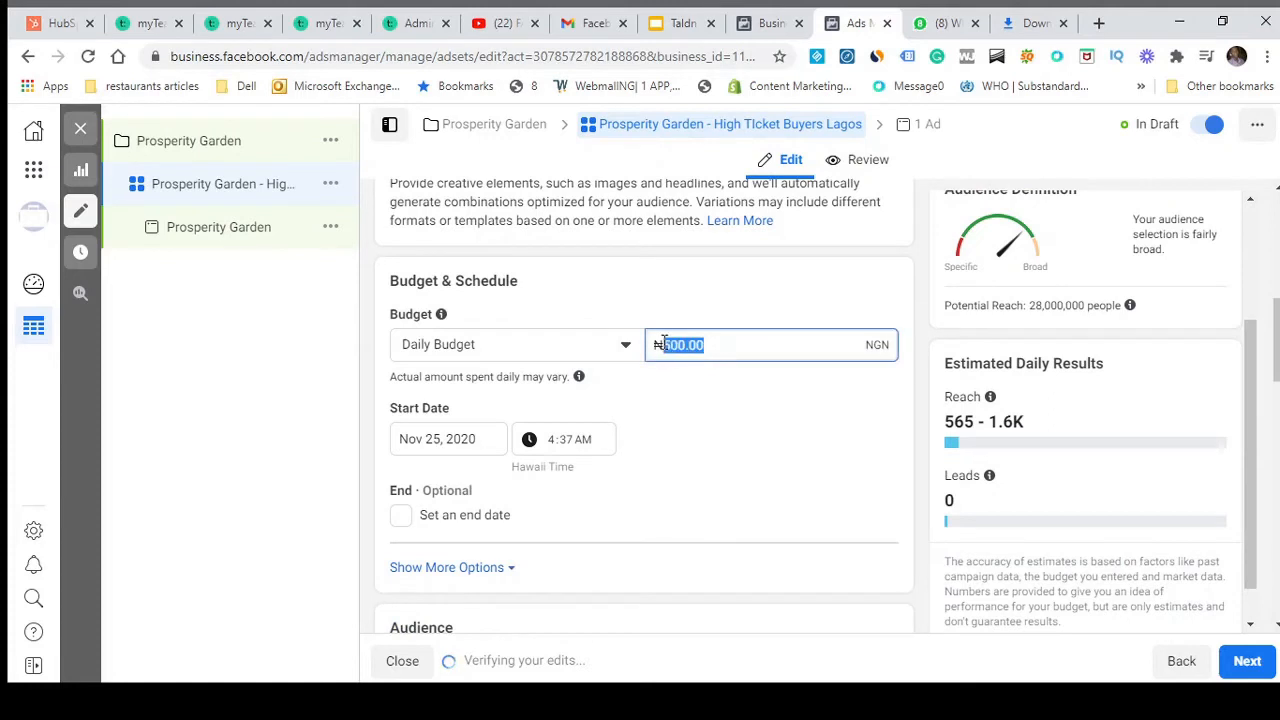
left_click(688, 406)
scroll(688, 406, "down", 2)
scroll(688, 406, "up", 2)
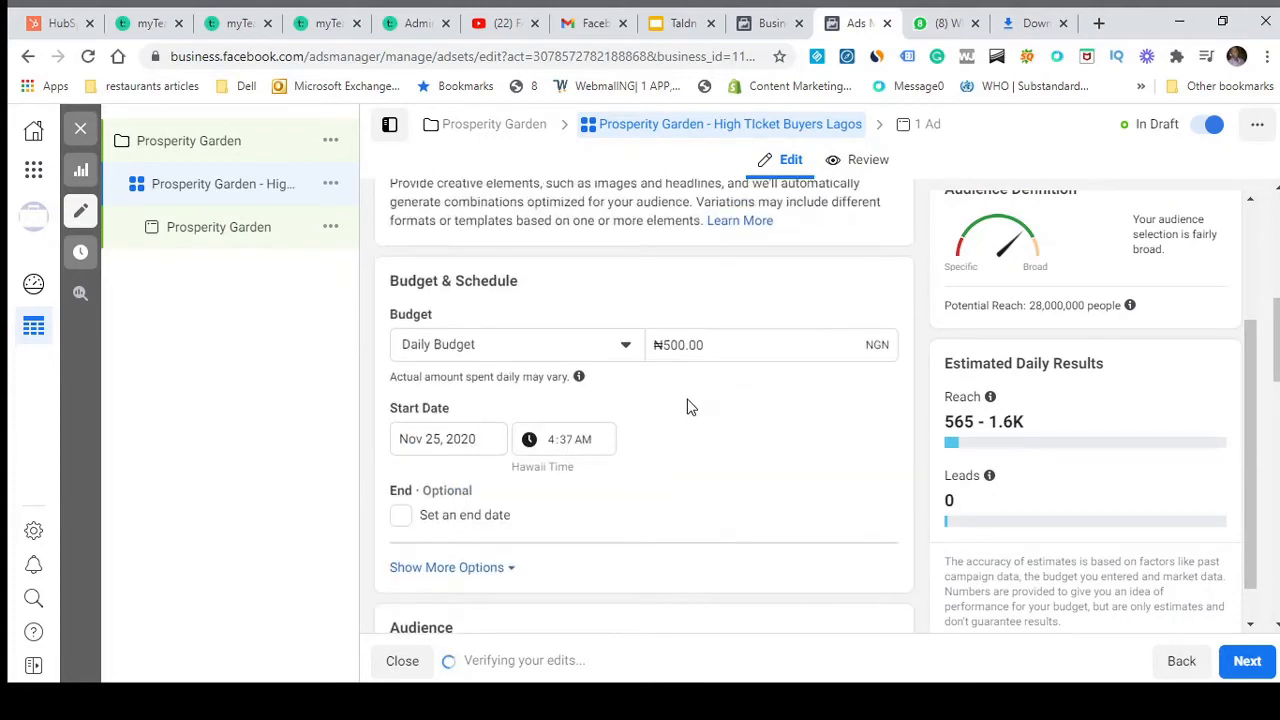
left_click(403, 517)
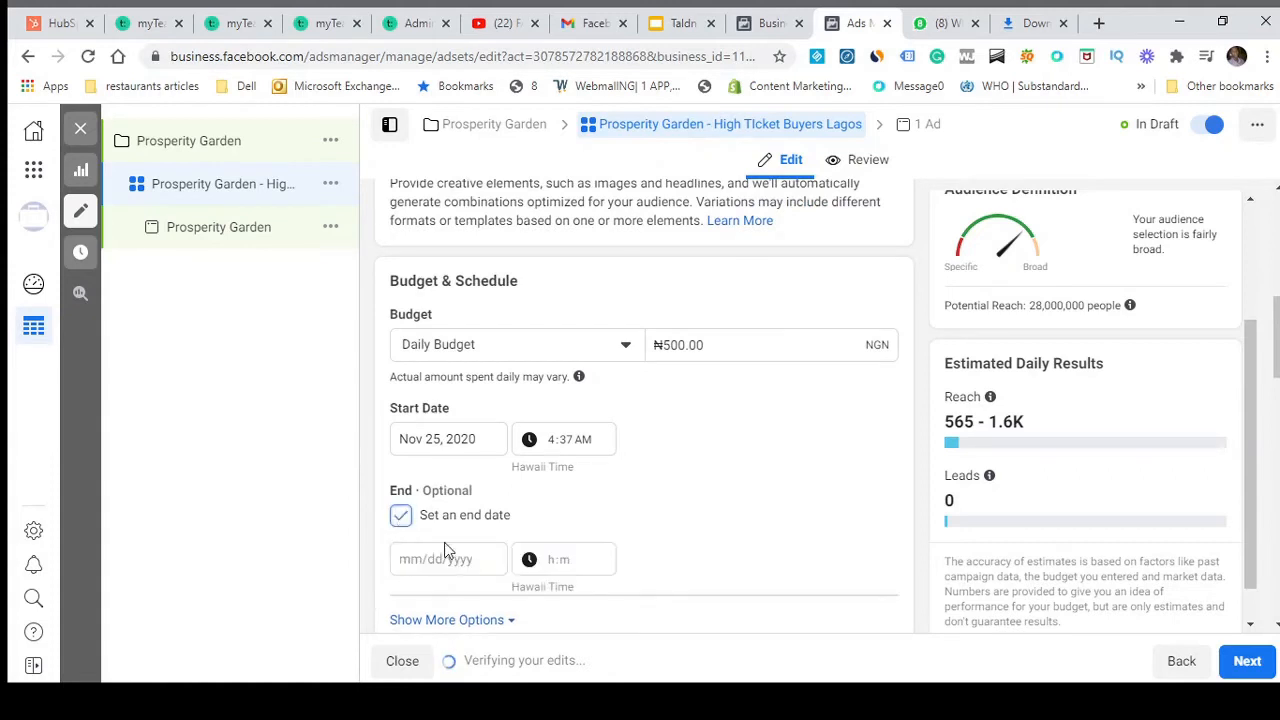
left_click(454, 557)
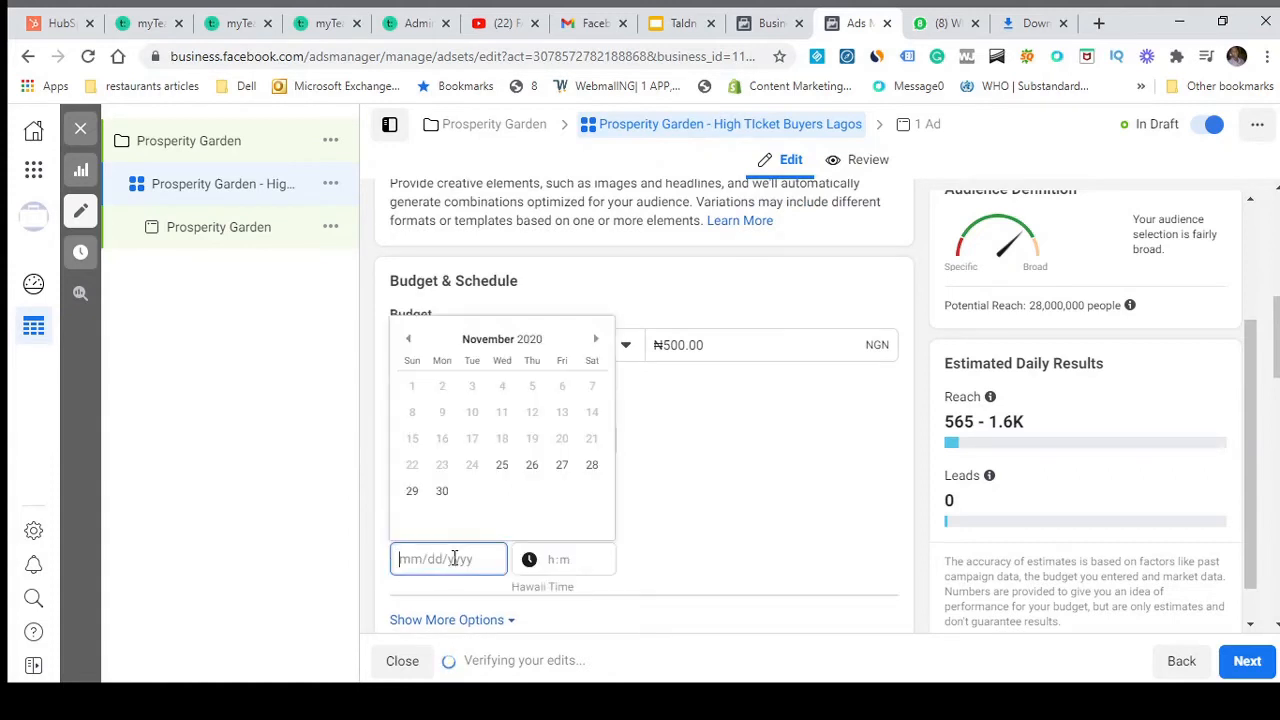
left_click(442, 491)
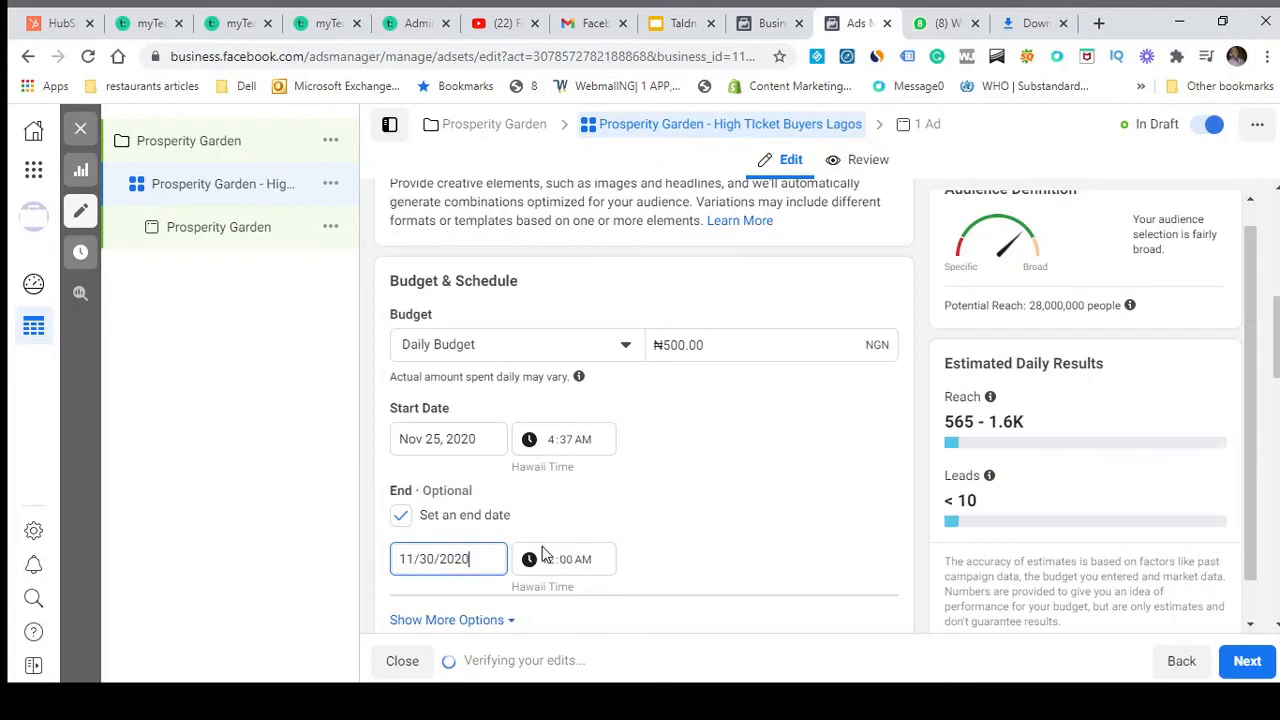
Remove Nigeria from the included locations of the ad set's new audience
scroll(770, 493, "down", 3)
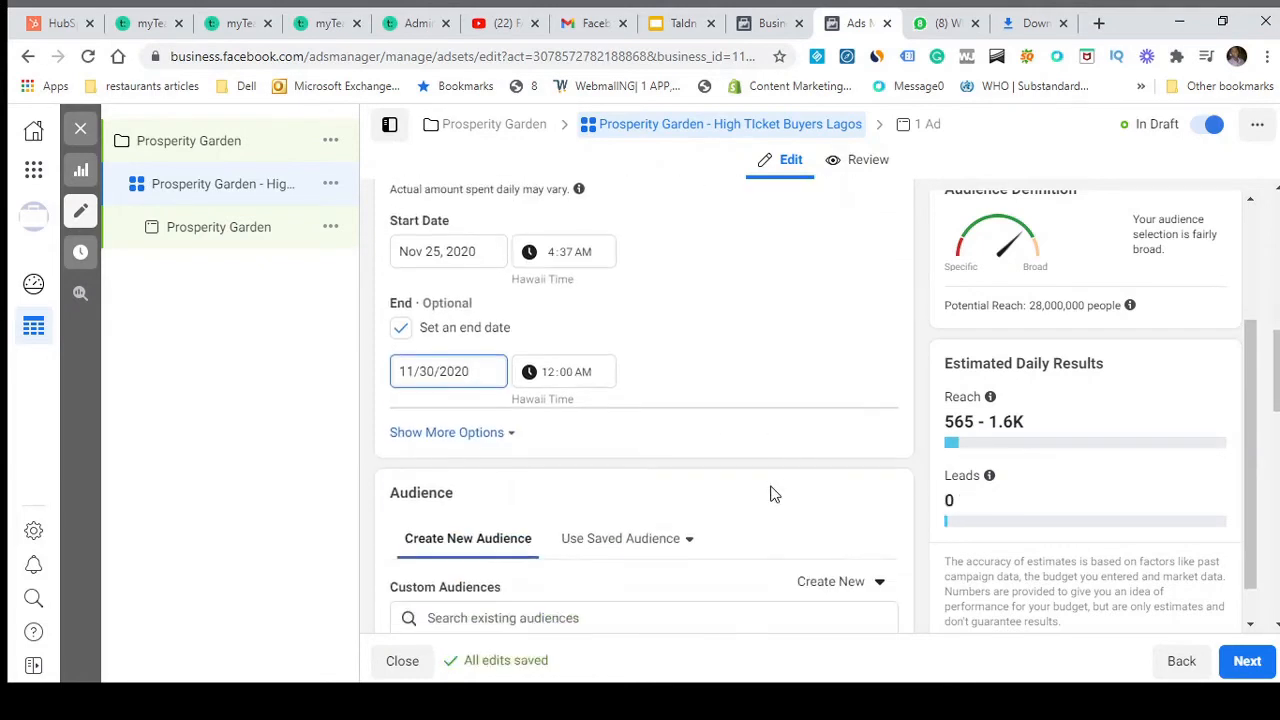
scroll(770, 493, "down", 1)
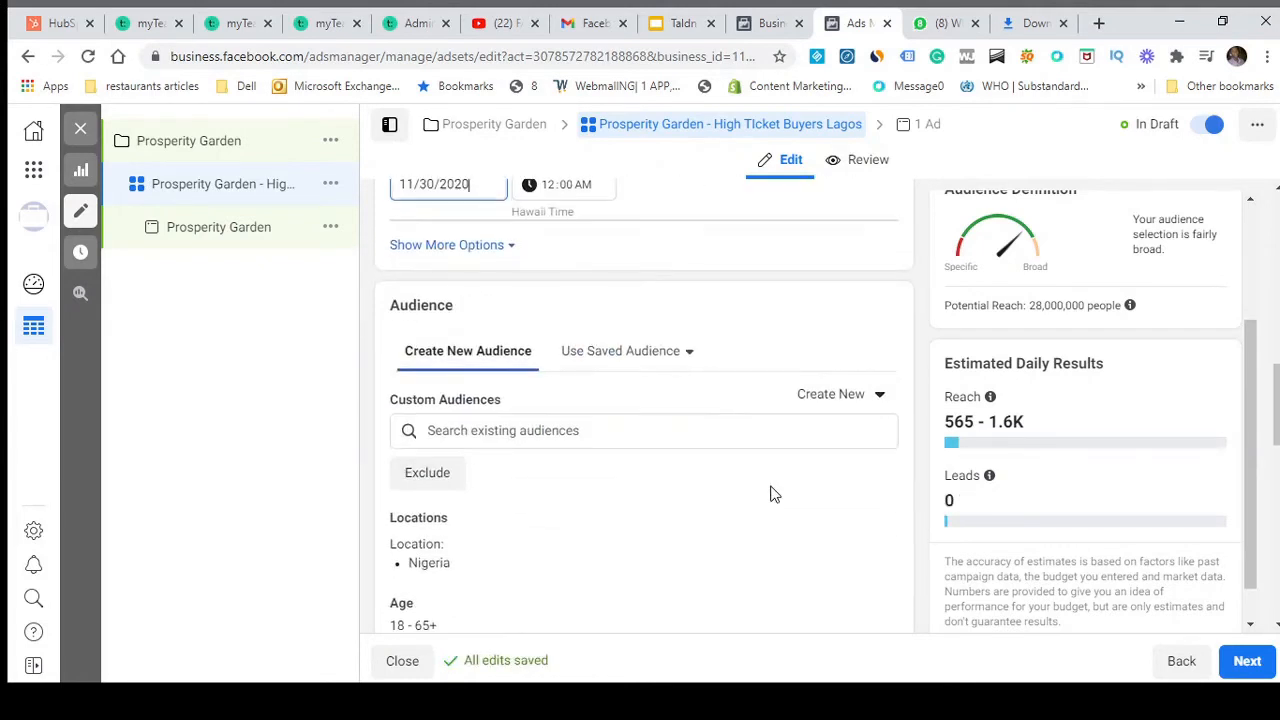
scroll(770, 493, "down", 2)
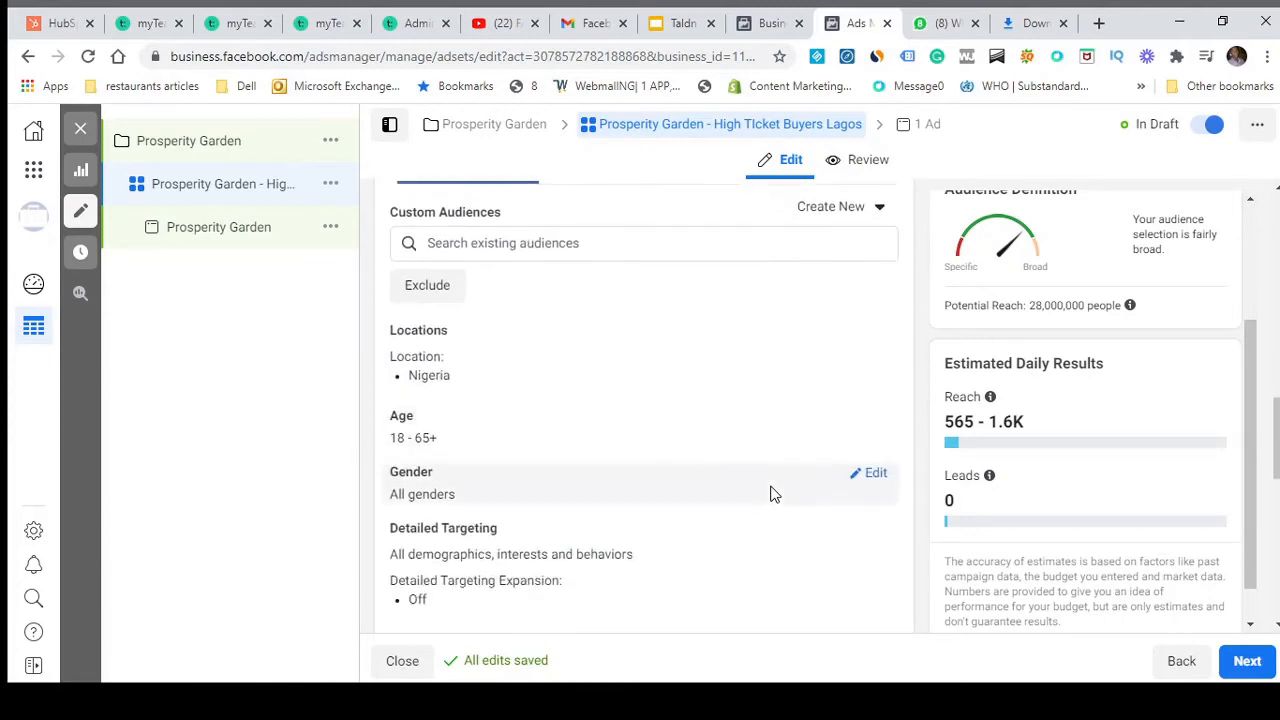
scroll(770, 493, "up", 2)
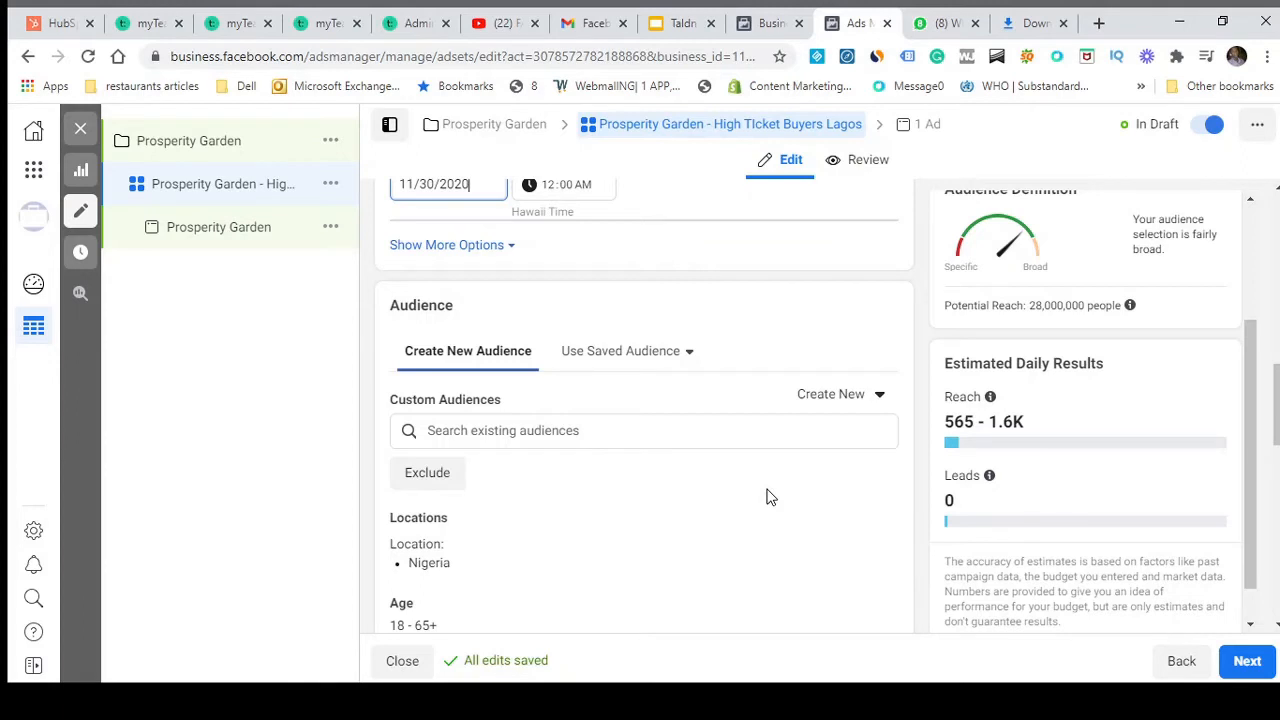
scroll(770, 493, "down", 2)
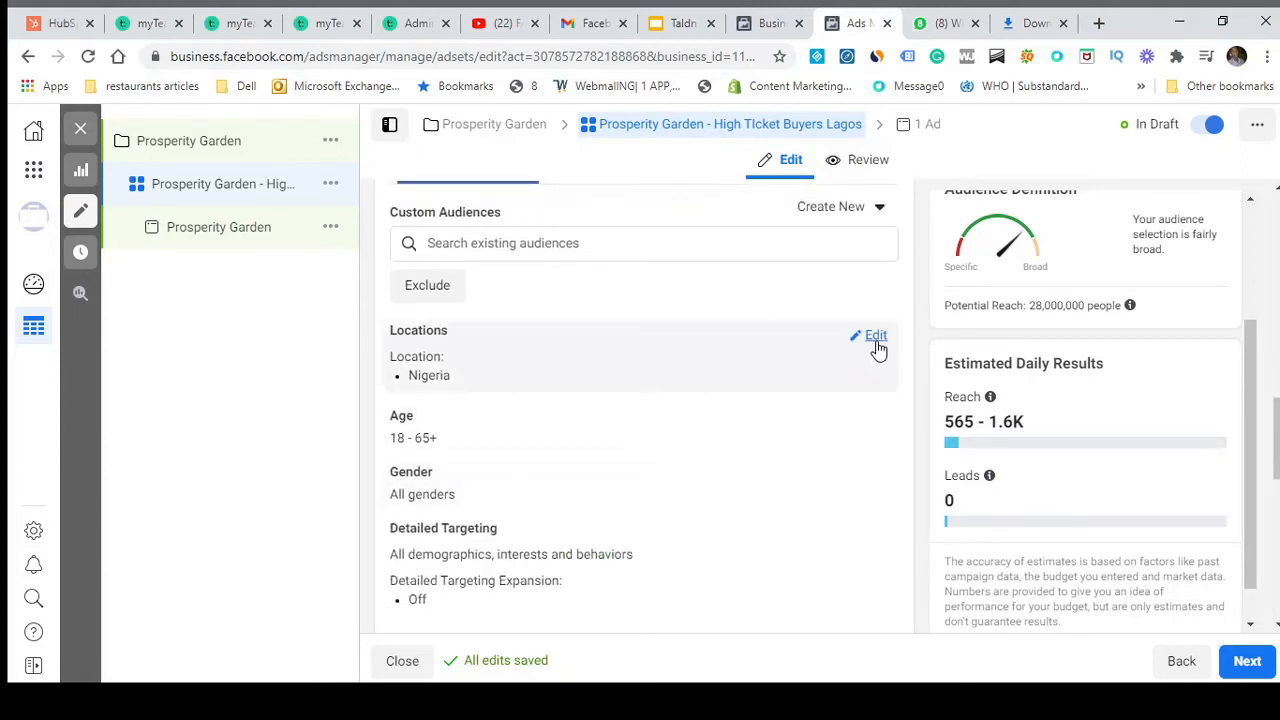
left_click(875, 337)
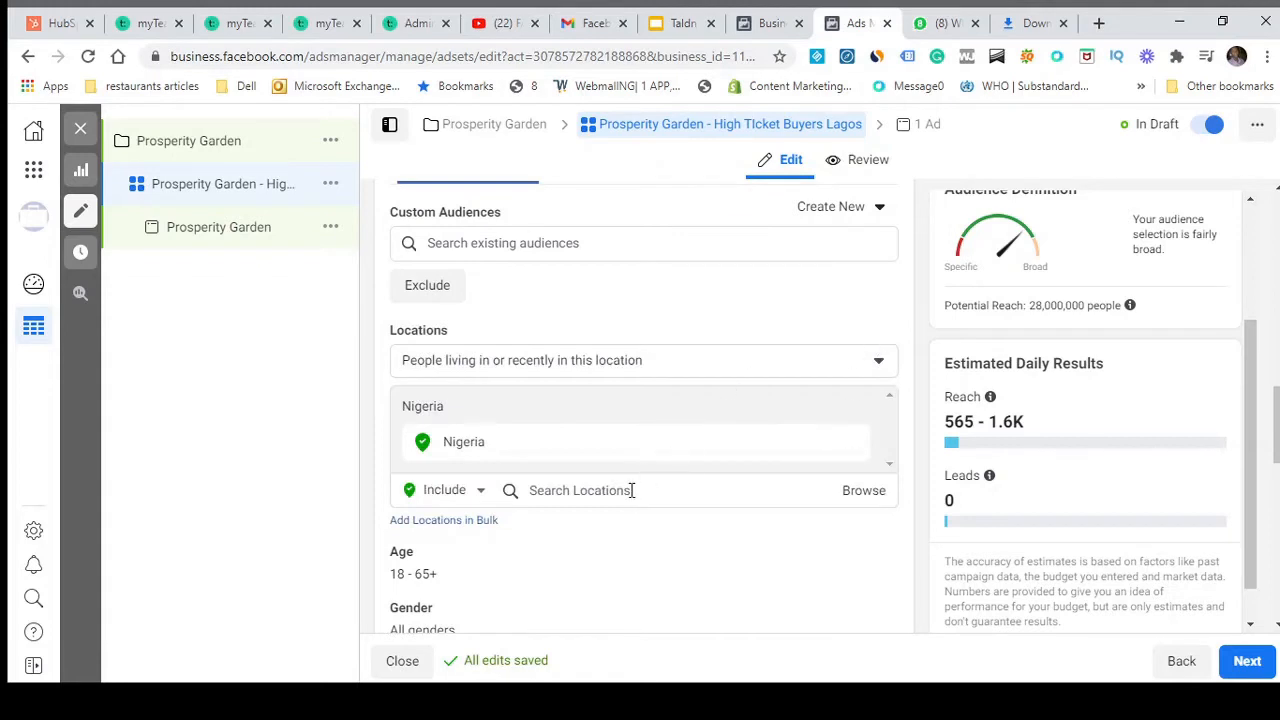
mouse_move(828, 450)
left_click(851, 450)
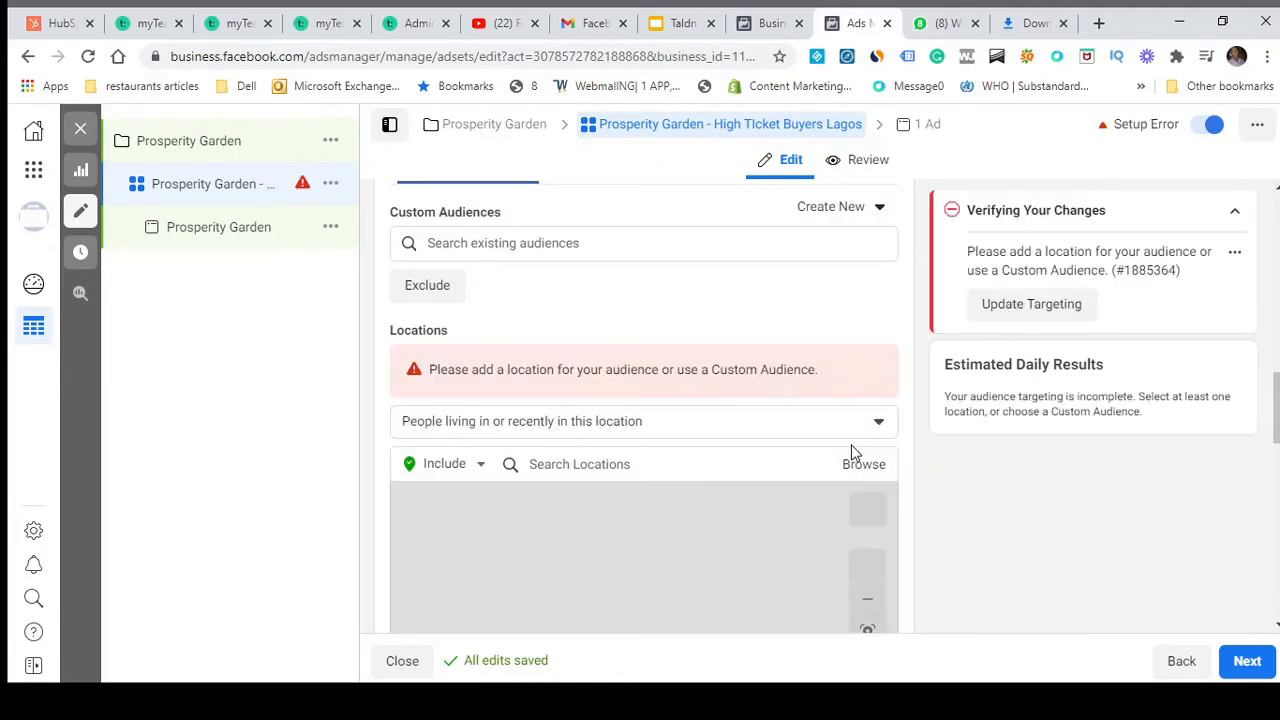
Include the state of Lagos, Nigeria and the city of Abuja, Federal Capital Territory, as audience locations
left_click(669, 466)
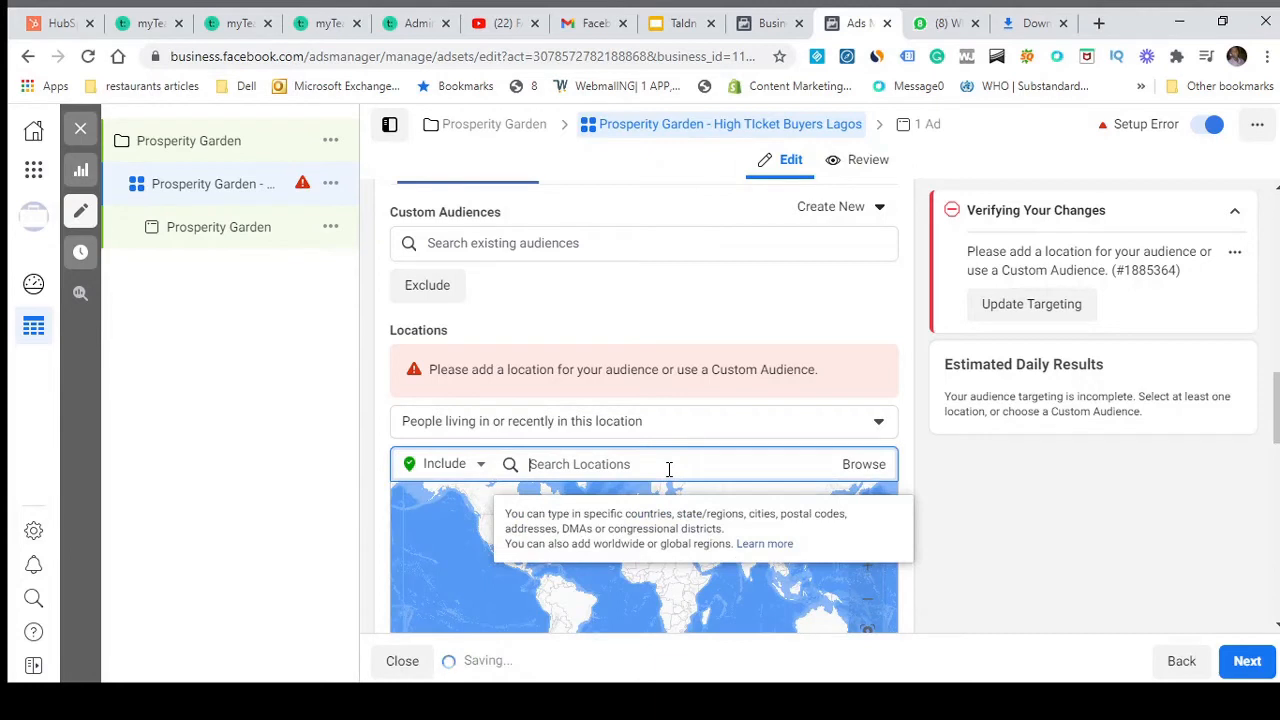
type("lagos")
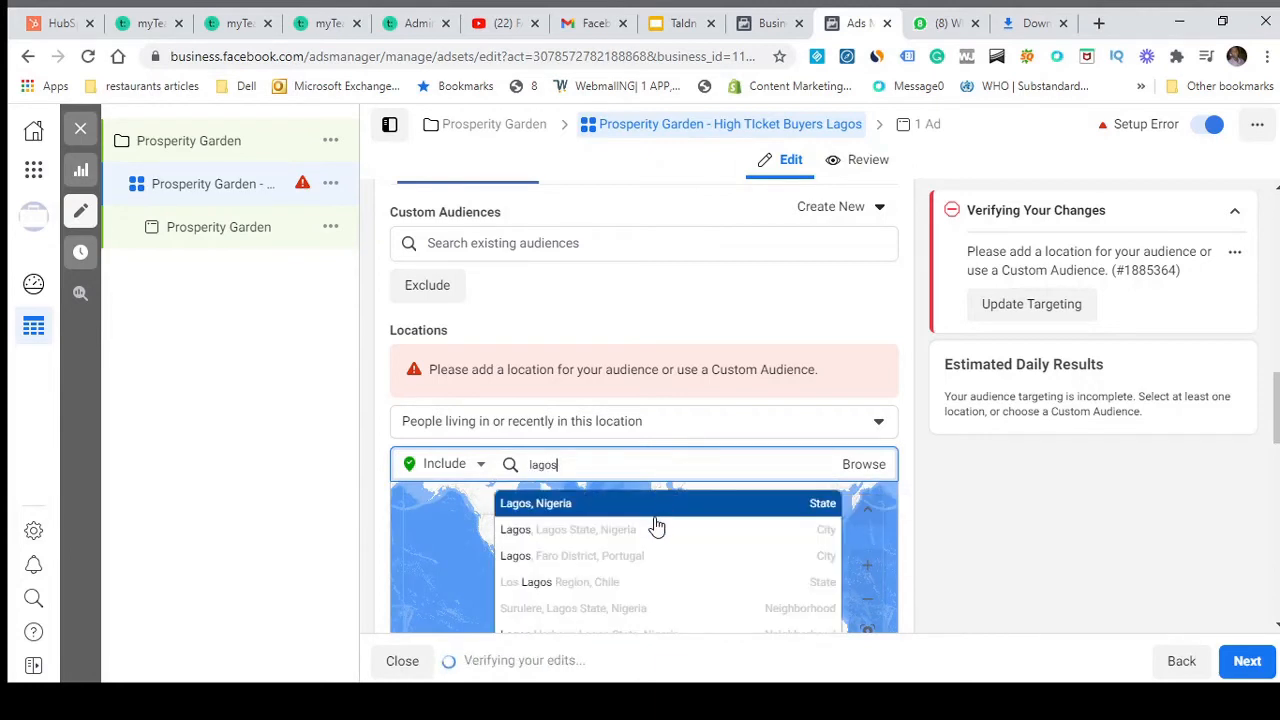
left_click(637, 506)
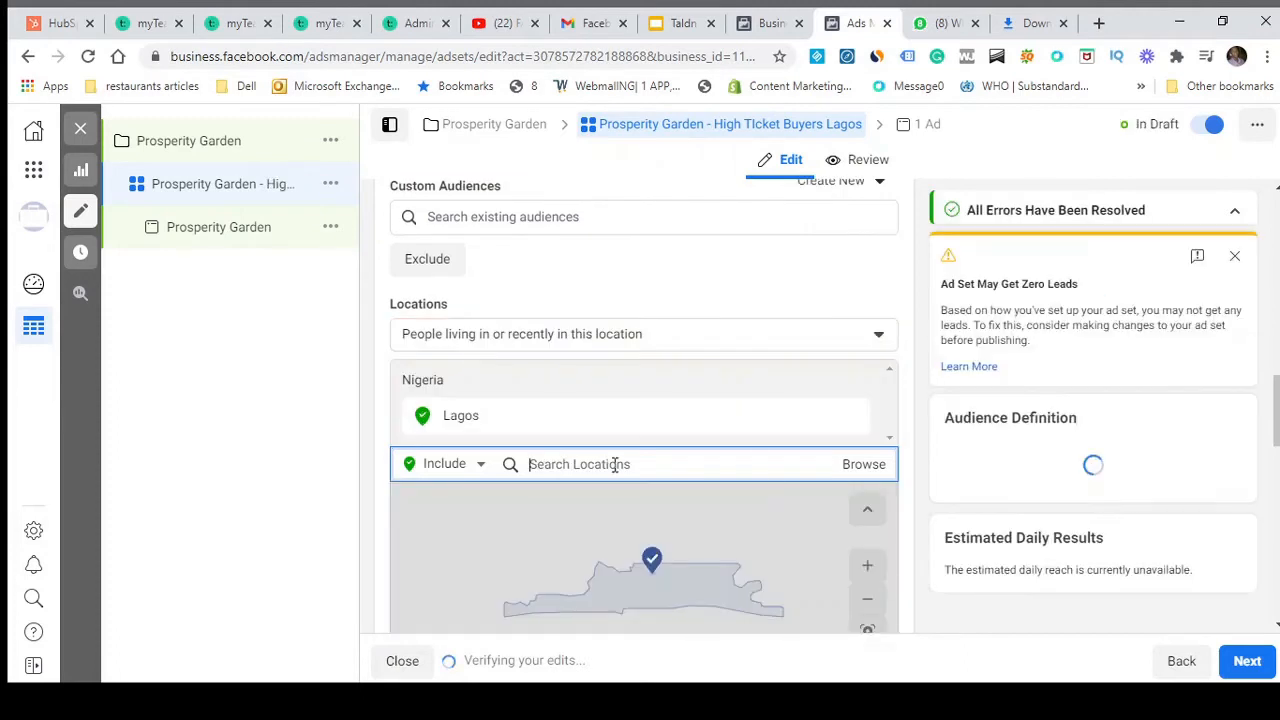
type("ab")
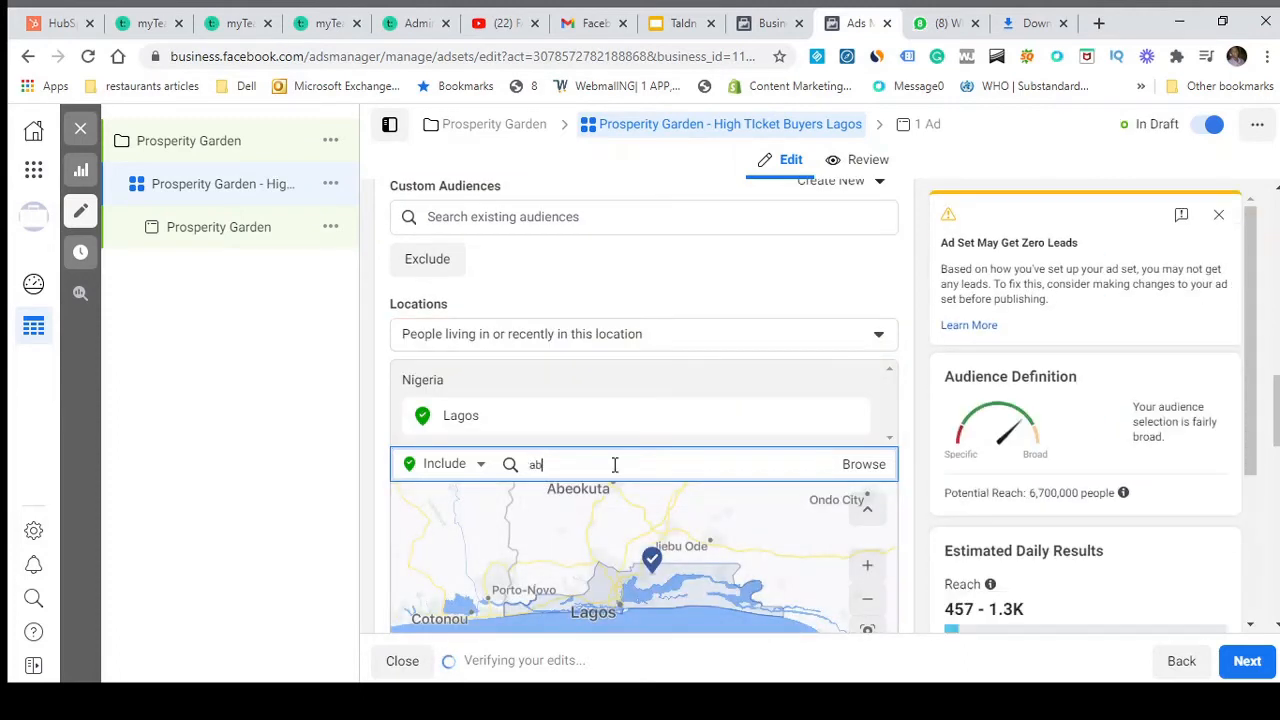
type("uja")
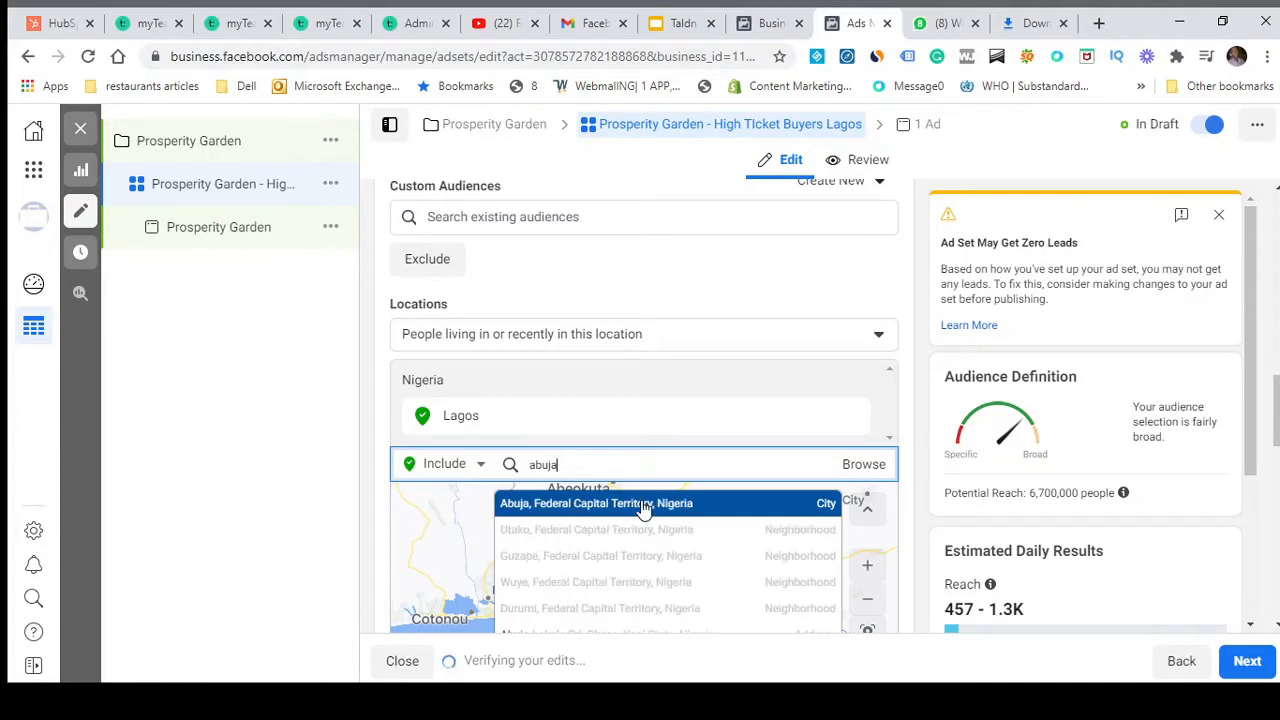
key("Return")
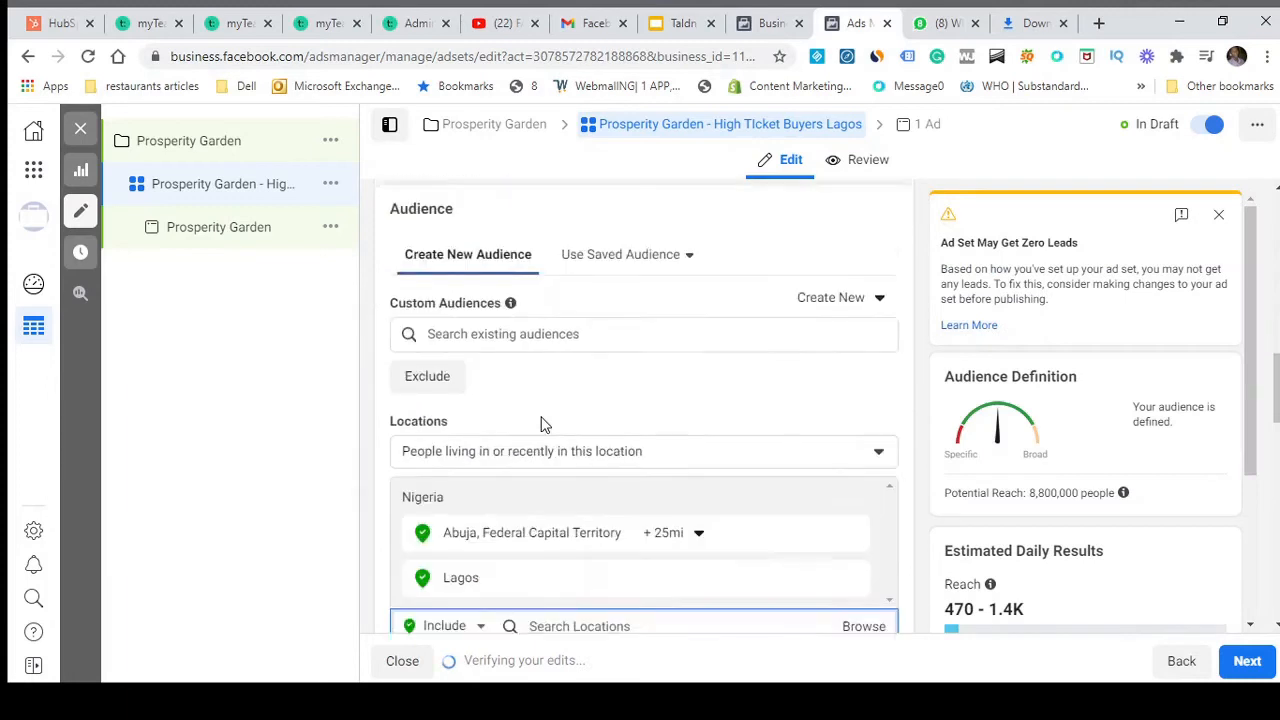
Set the audience's minimum age to 28
scroll(541, 425, "down", 6)
scroll(541, 425, "up", 3)
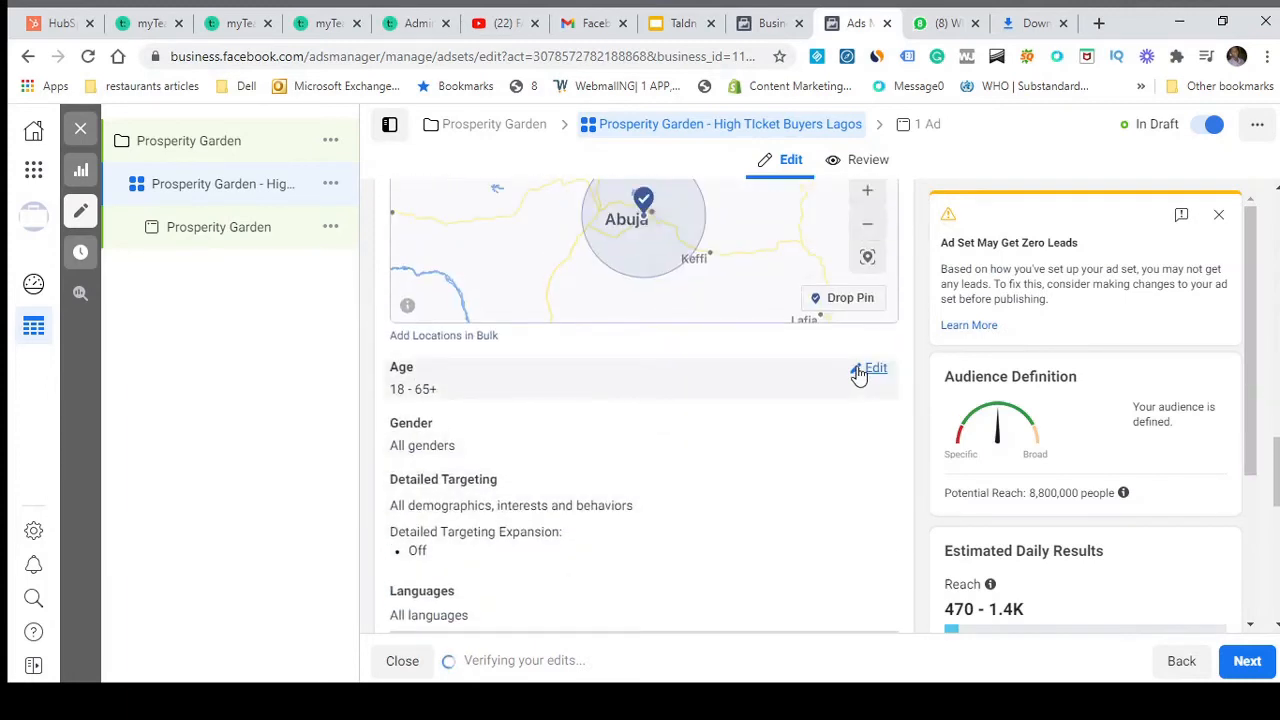
left_click(858, 372)
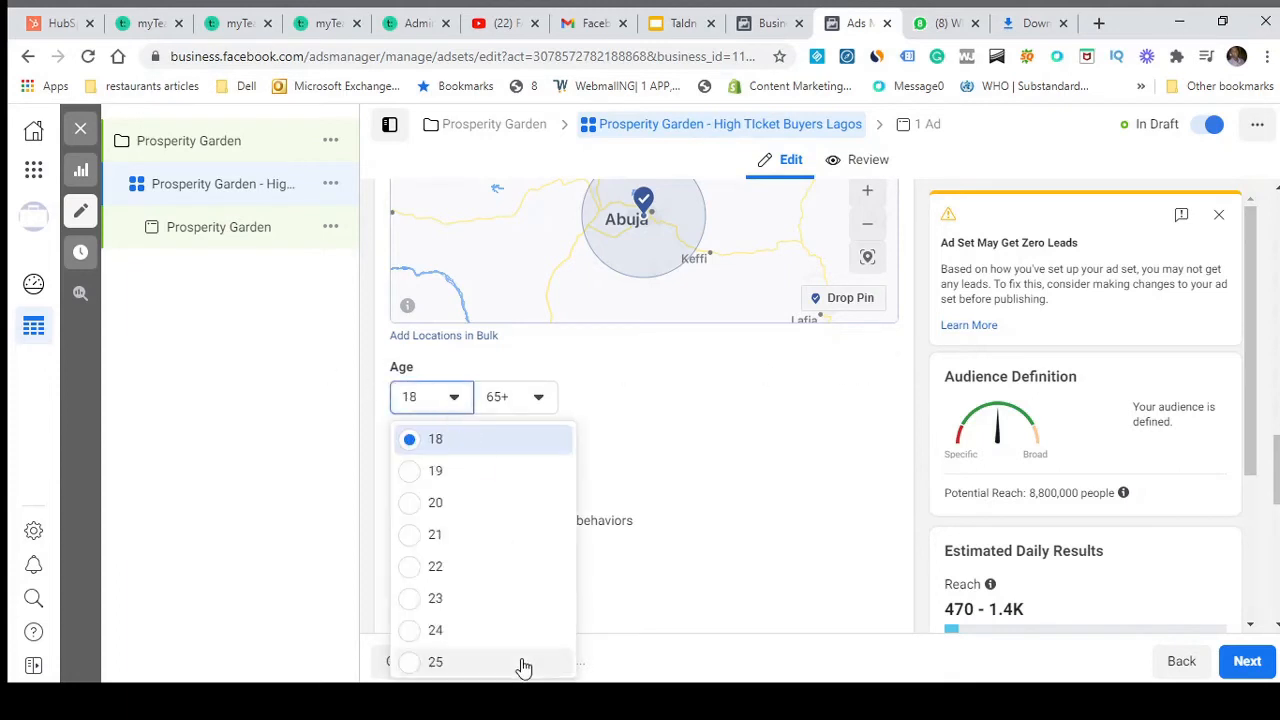
scroll(503, 651, "down", 2)
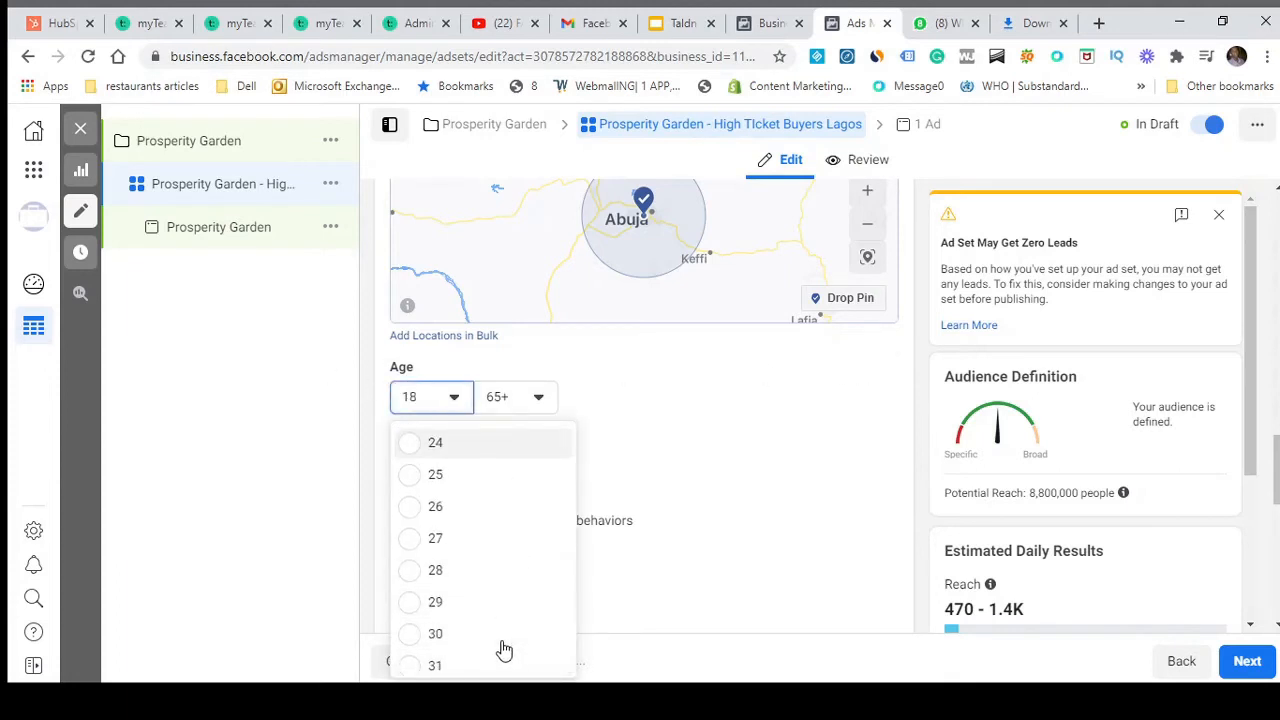
left_click(440, 572)
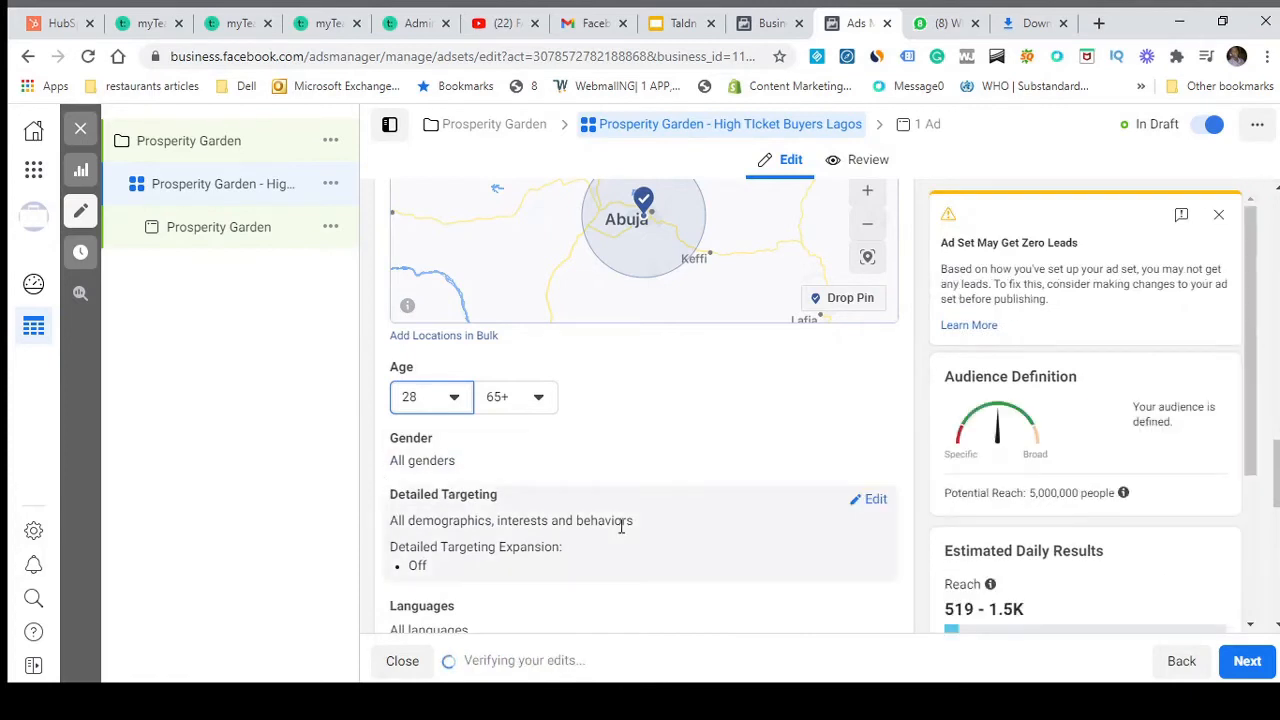
Search the detailed targeting options for "frequently travel" and include the Frequent Travelers behavior
scroll(620, 527, "down", 2)
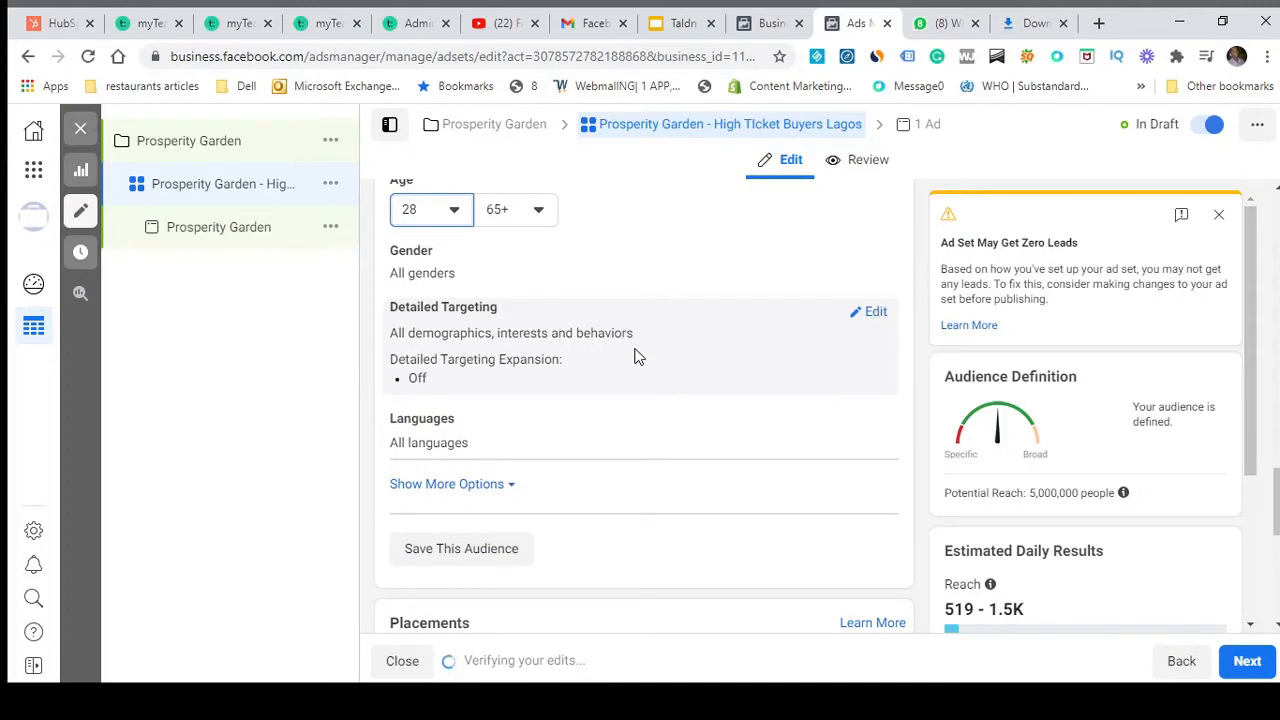
left_click(865, 316)
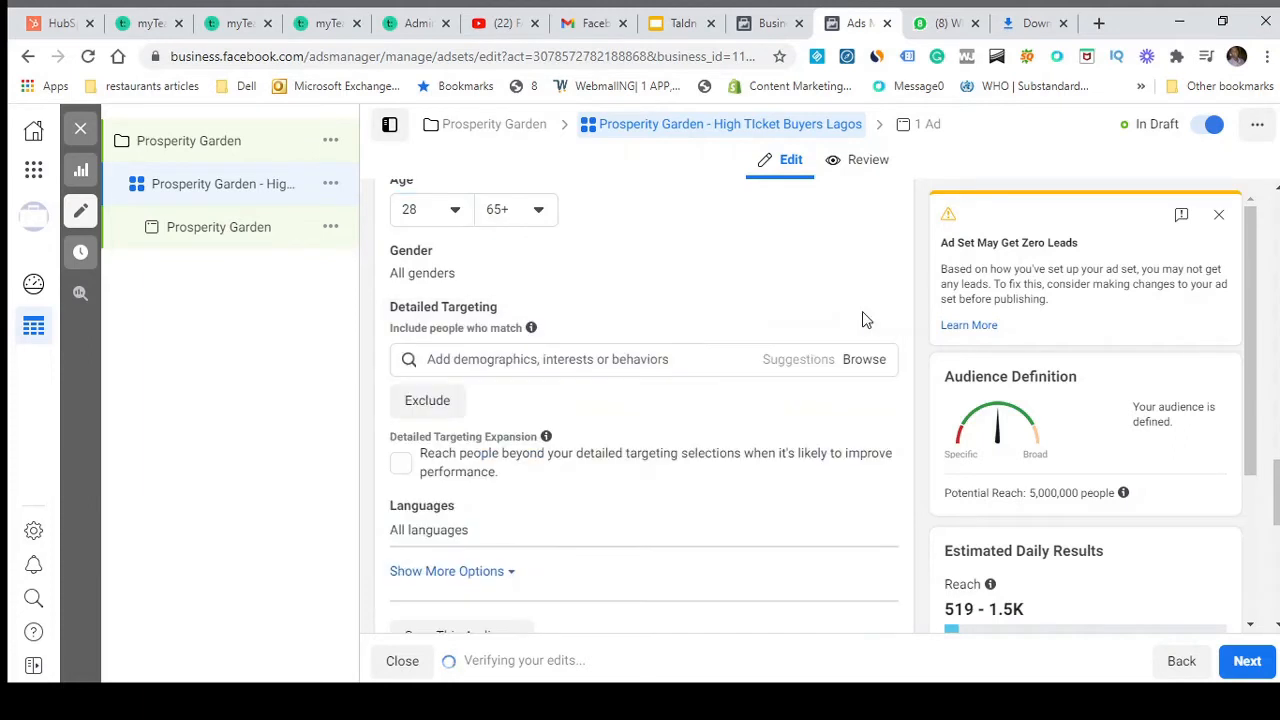
left_click(687, 356)
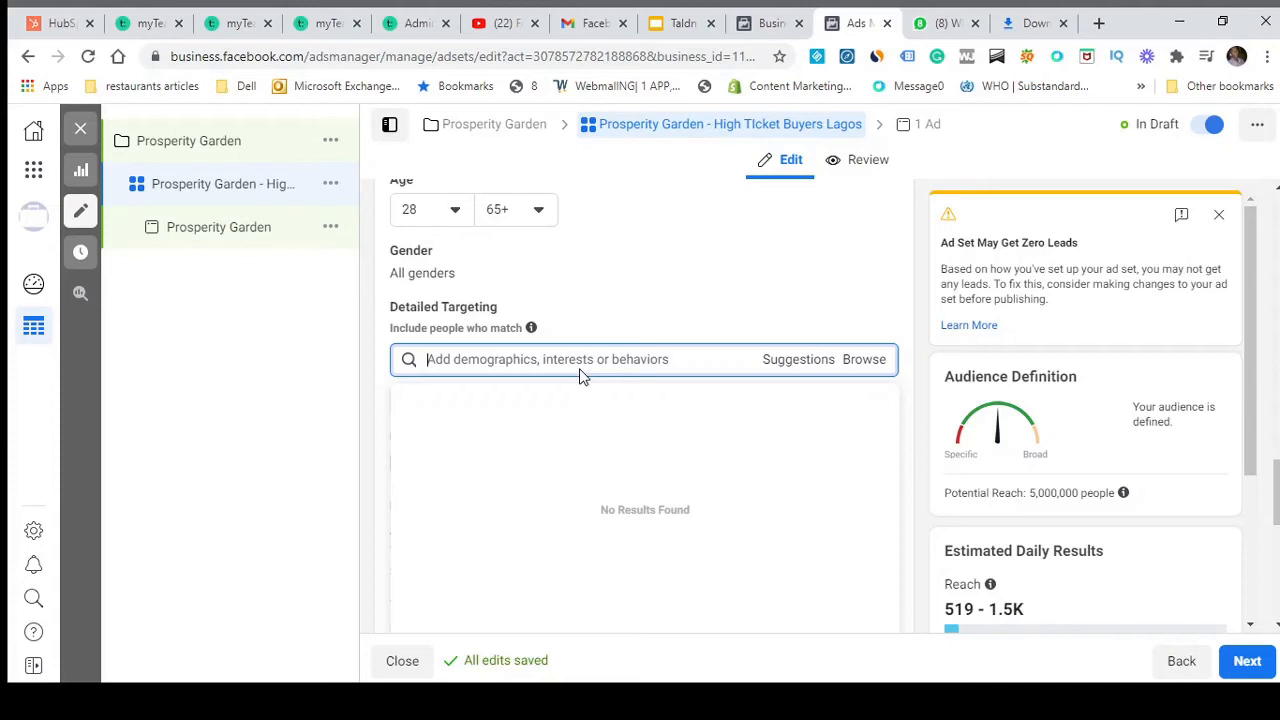
type("frequ")
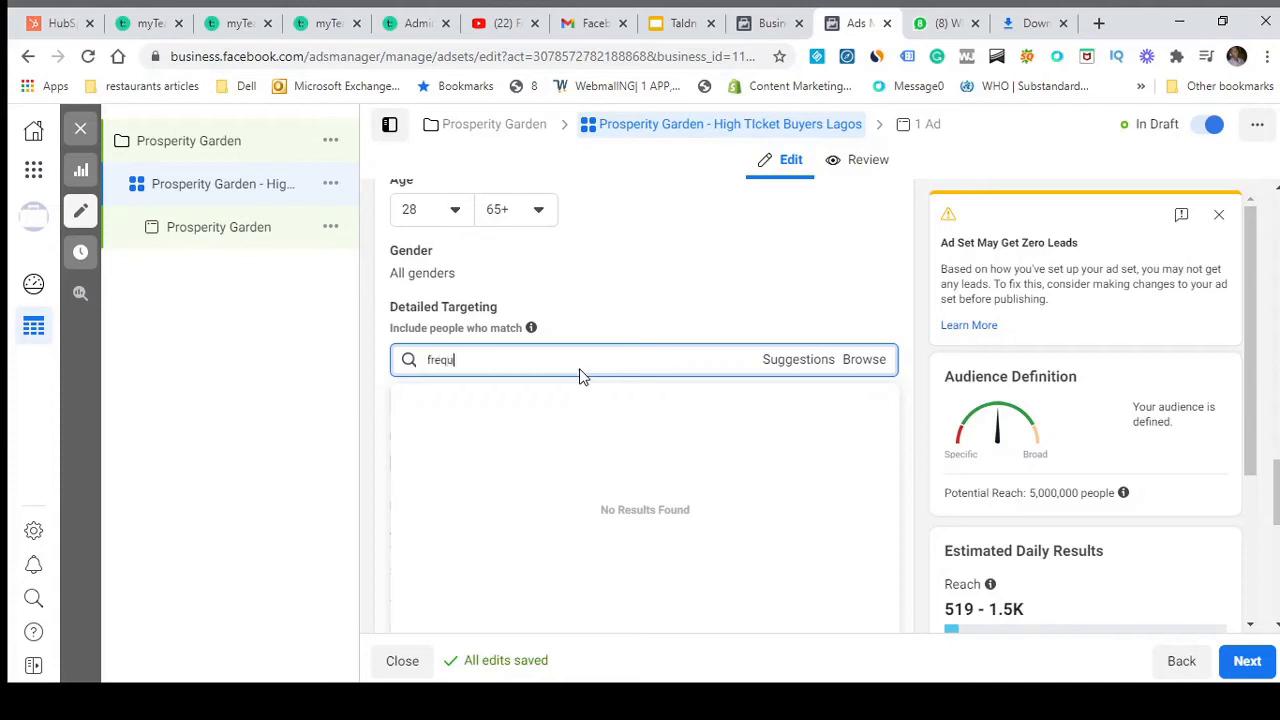
type("ently travel")
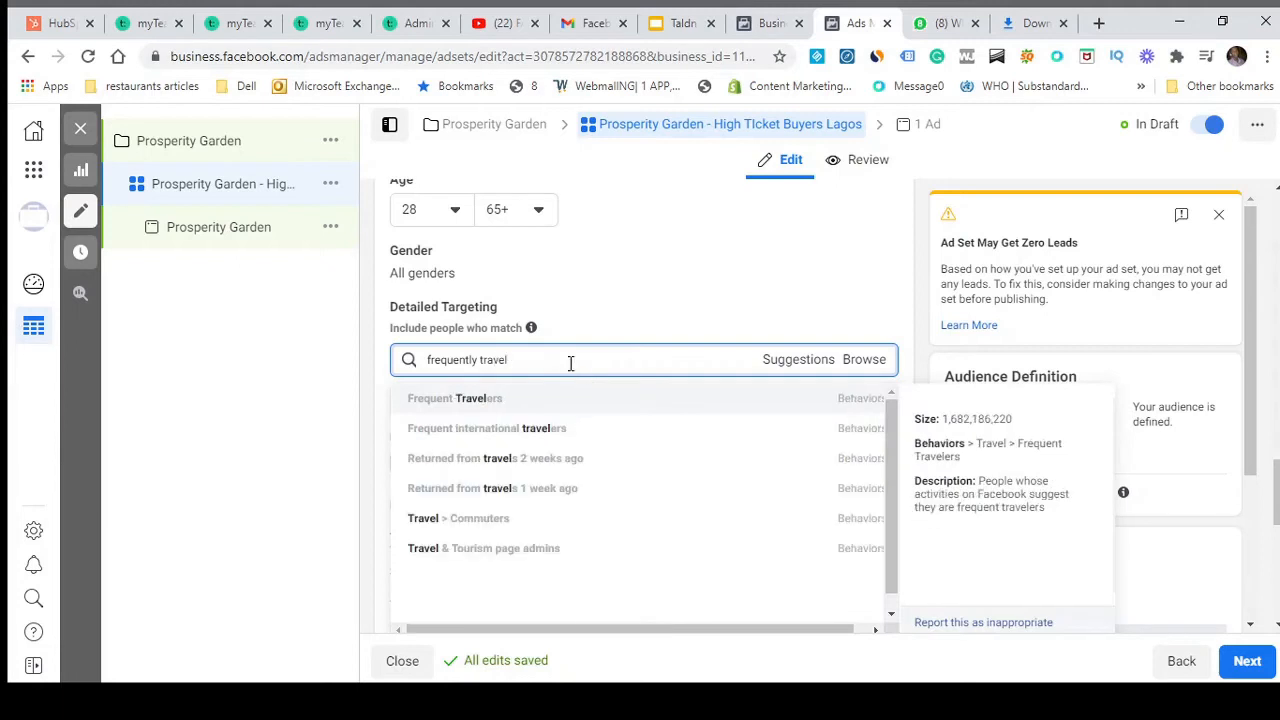
left_click(589, 410)
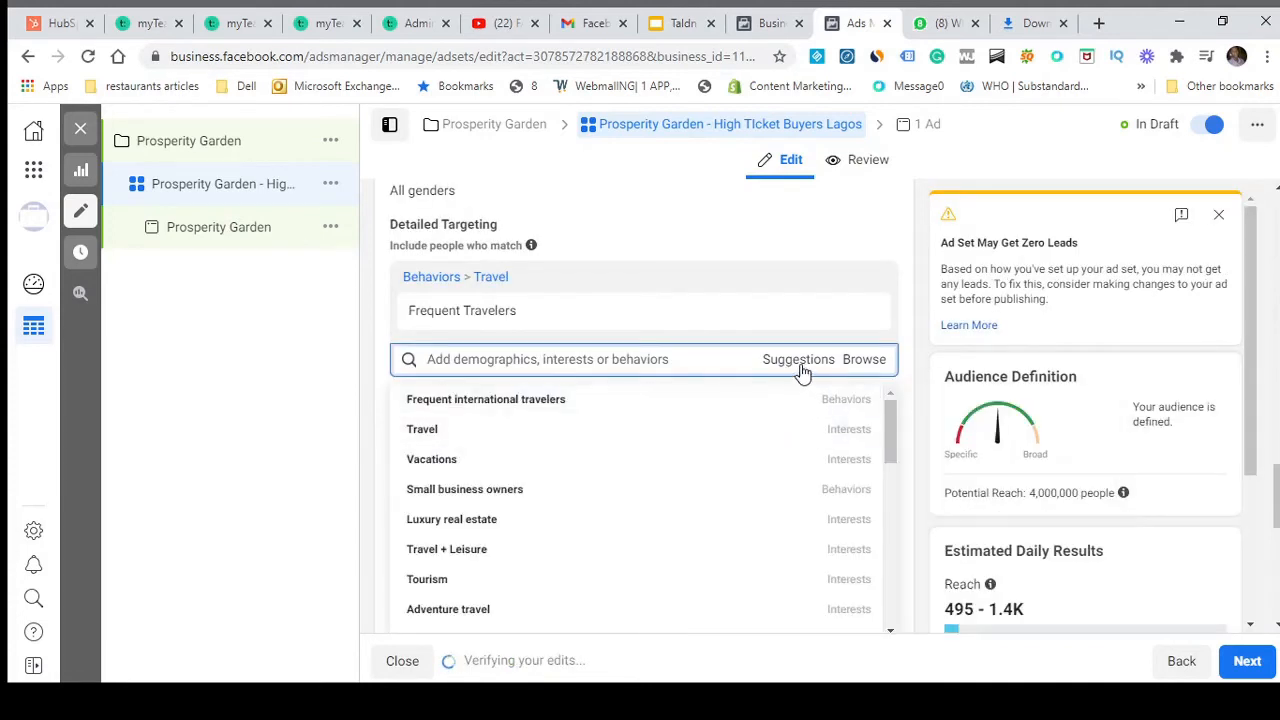
Add the suggested Frequent international travelers behavior and the Travel and Vacations interests to the detailed targeting
left_click(684, 402)
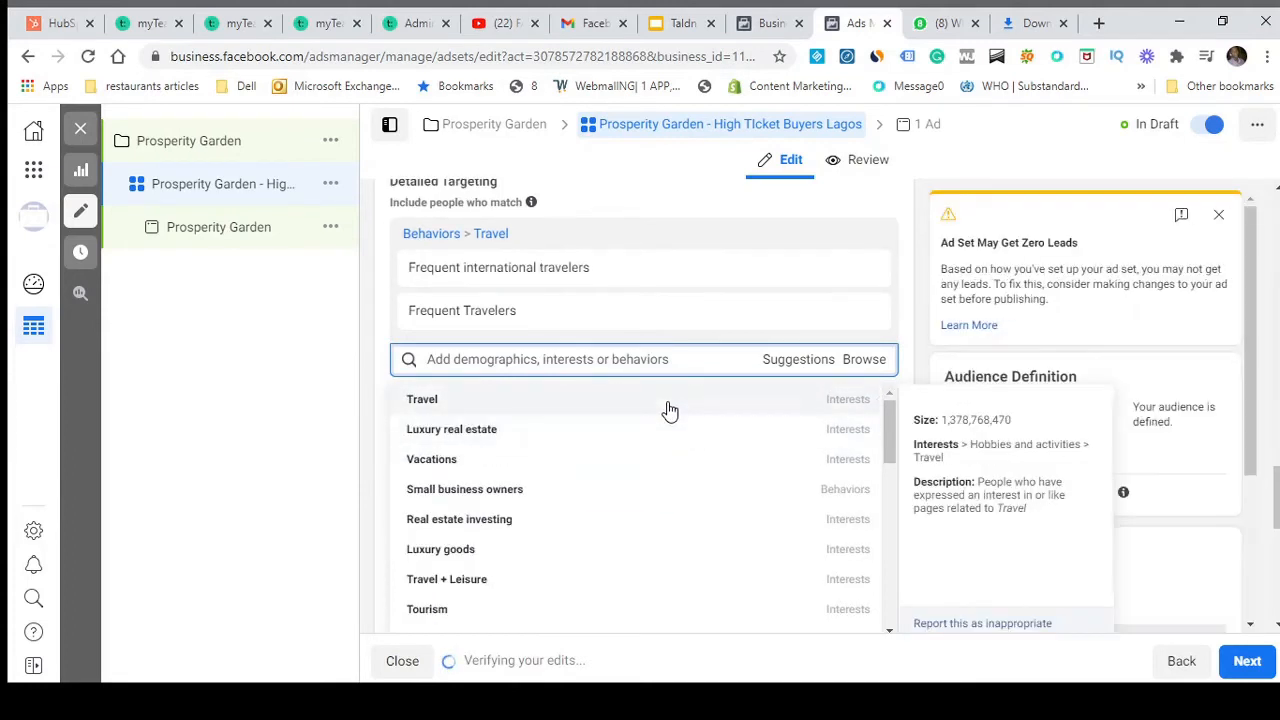
left_click(664, 408)
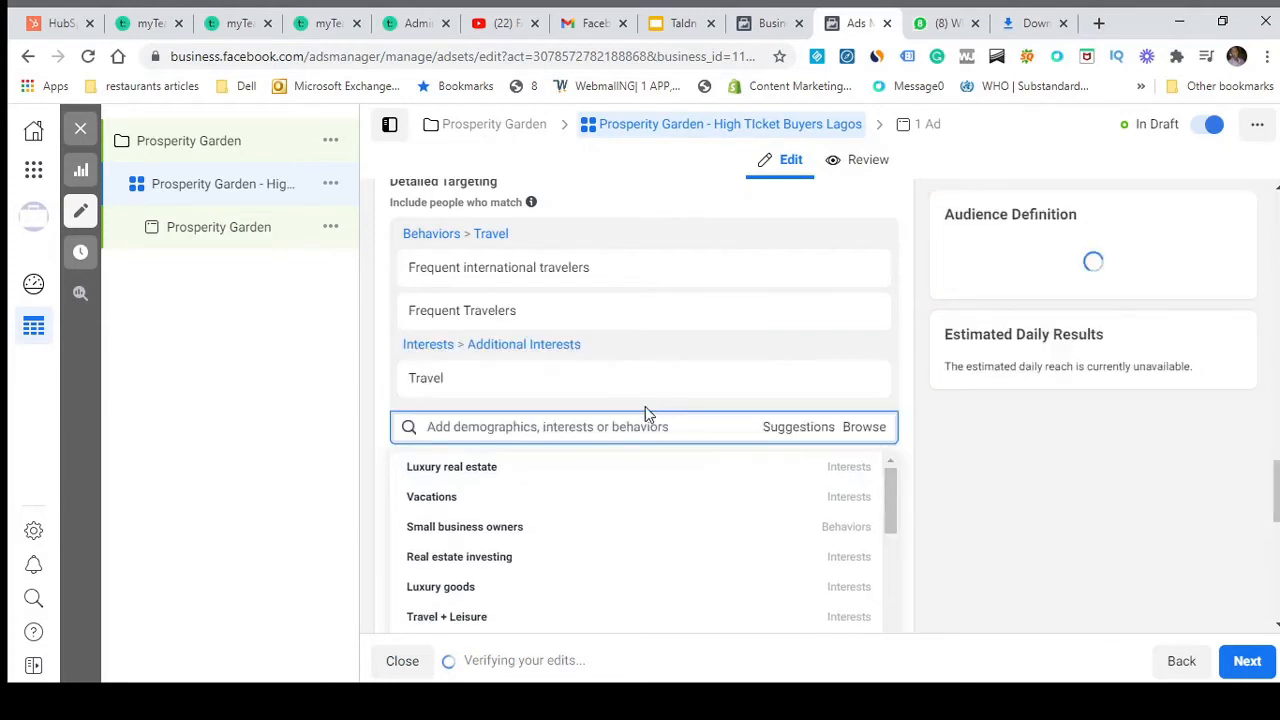
left_click(540, 507)
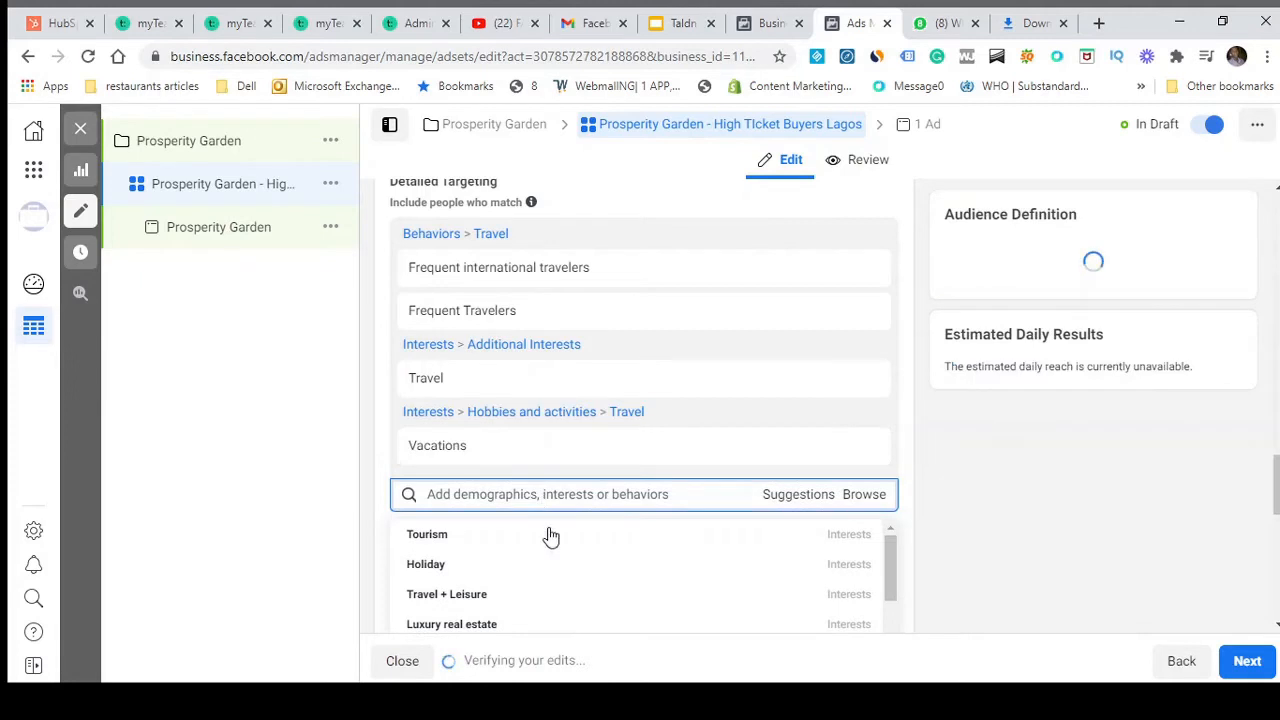
scroll(575, 575, "down", 1)
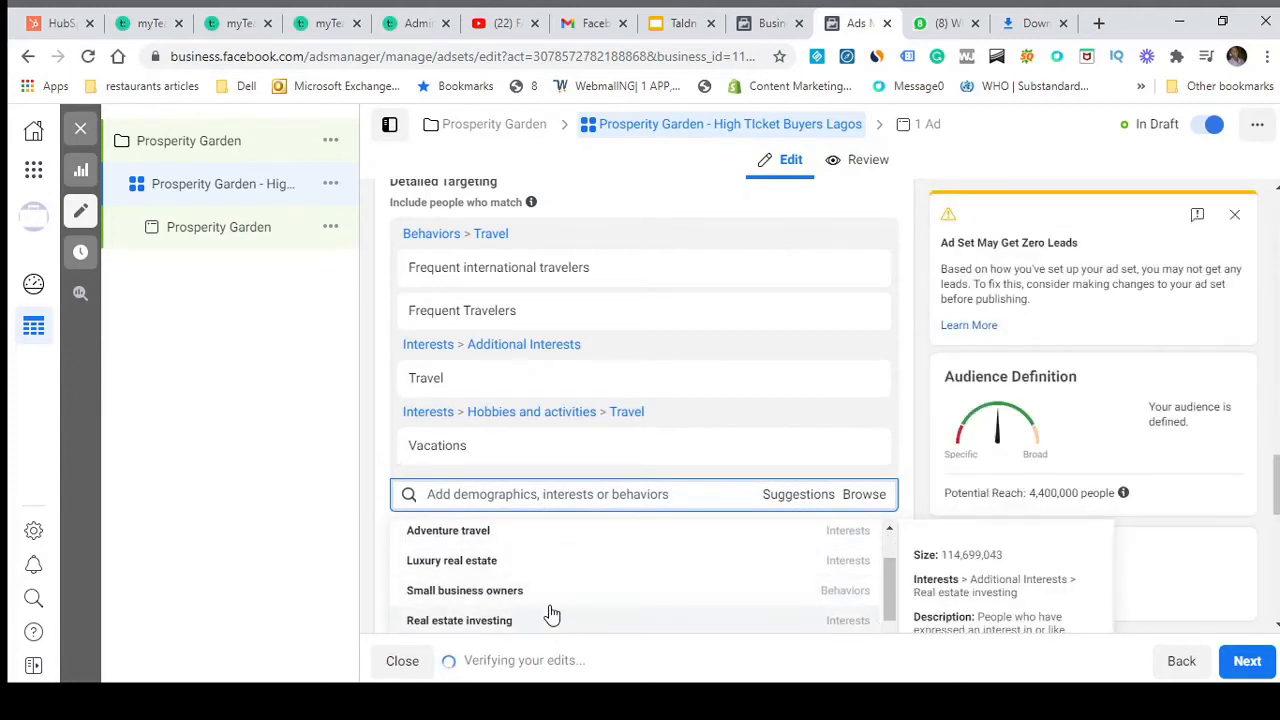
scroll(553, 606, "down", 1)
scroll(551, 603, "up", 2)
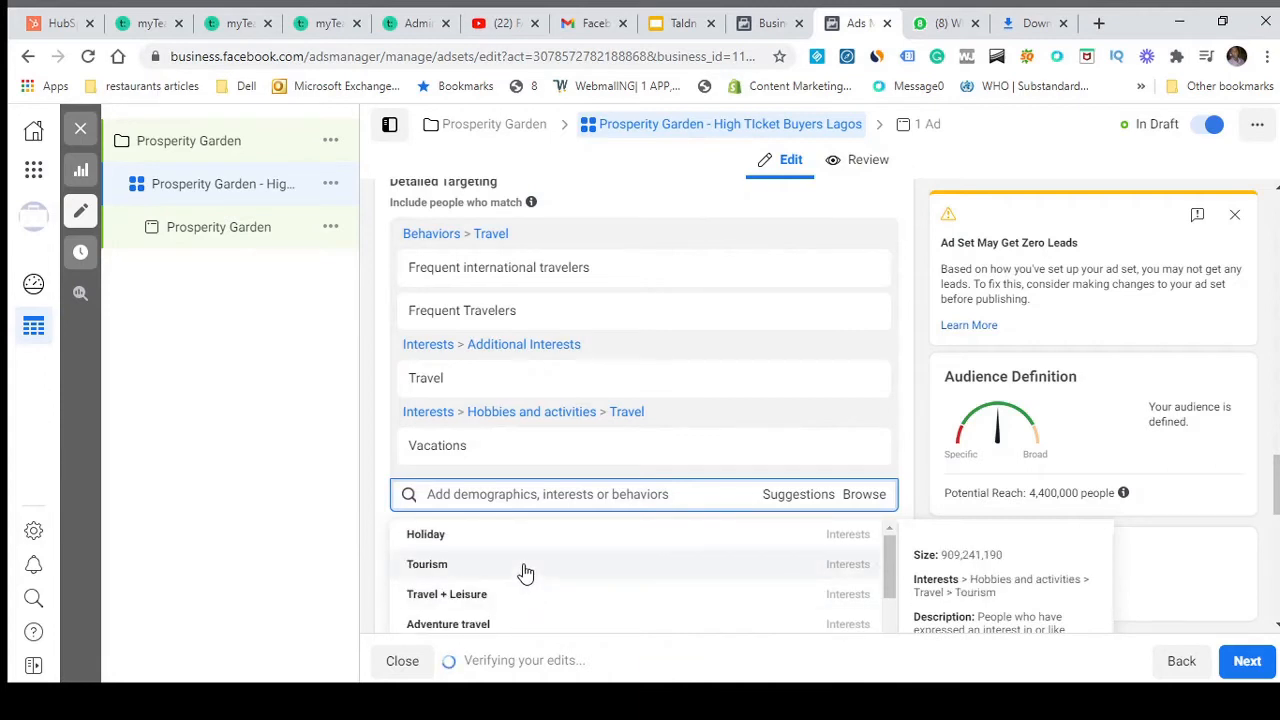
Add the suggested Tourism and Holiday interests to the detailed targeting
left_click(526, 572)
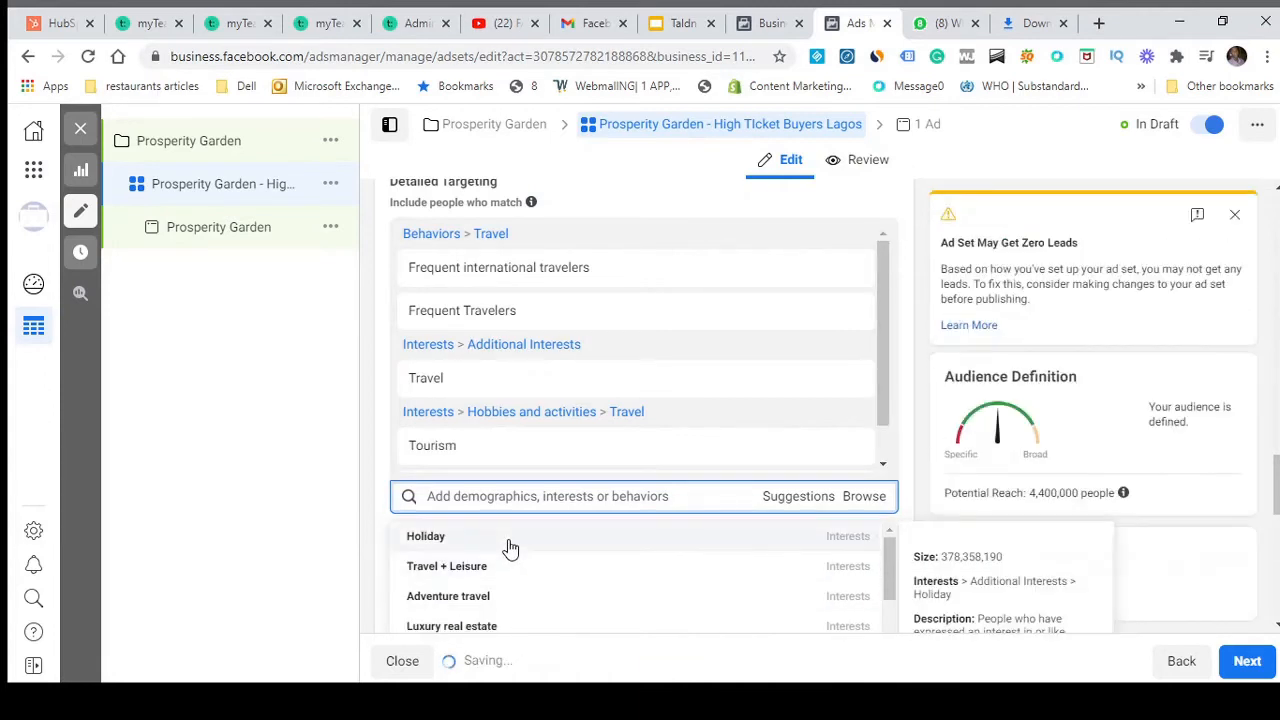
left_click(511, 548)
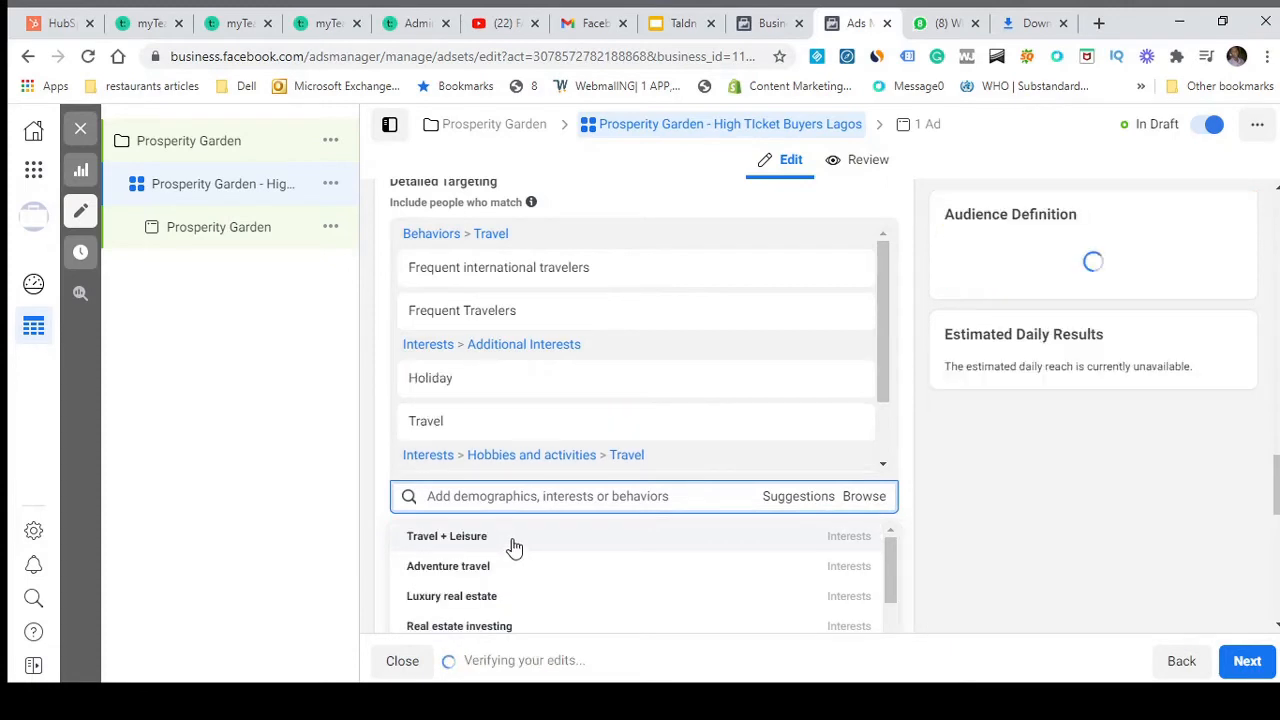
Search the detailed targeting options for "family" and examine the matching interests, demographics and behaviors
type("family")
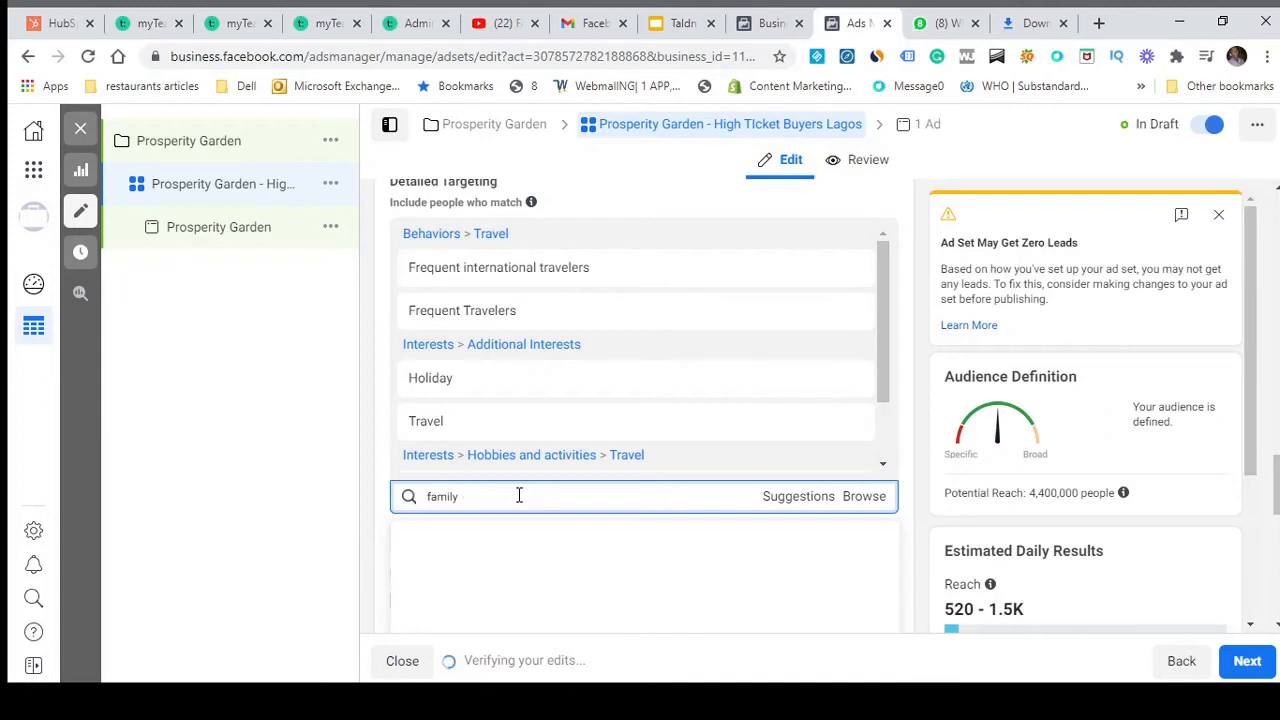
scroll(569, 537, "down", 2)
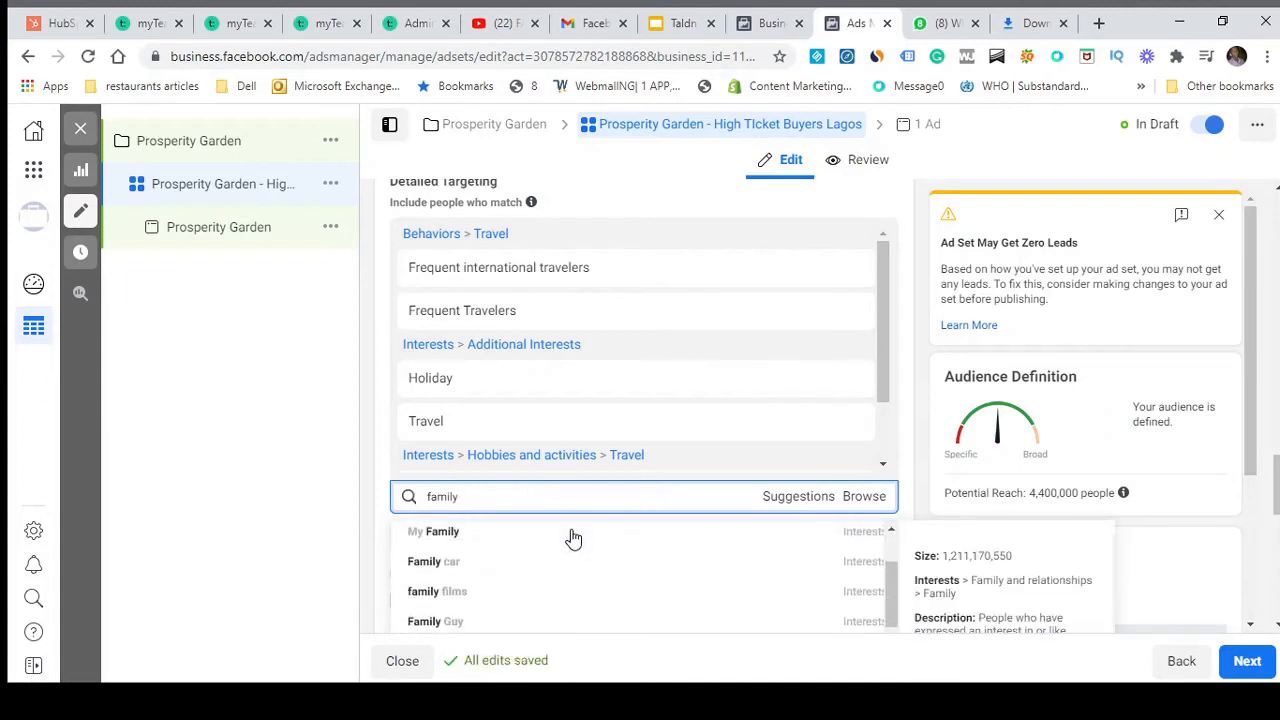
scroll(571, 529, "up", 4)
scroll(854, 580, "down", 4)
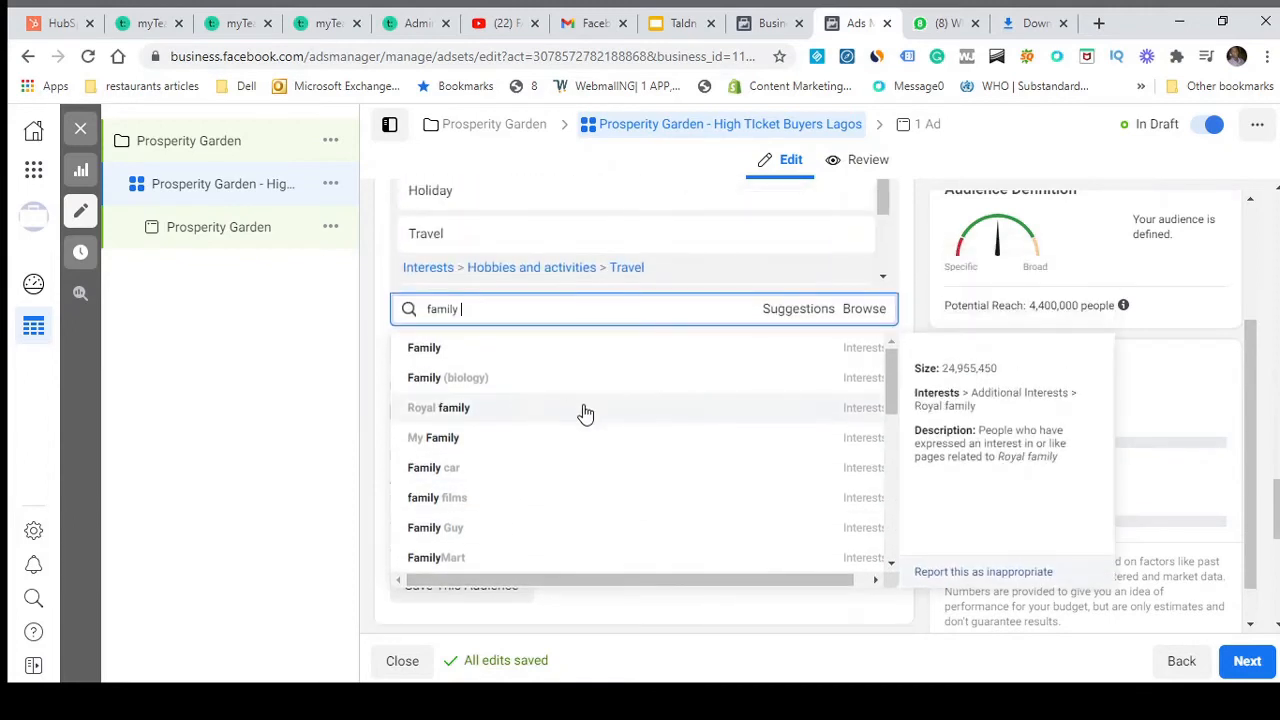
scroll(614, 388, "down", 4)
scroll(616, 391, "down", 3)
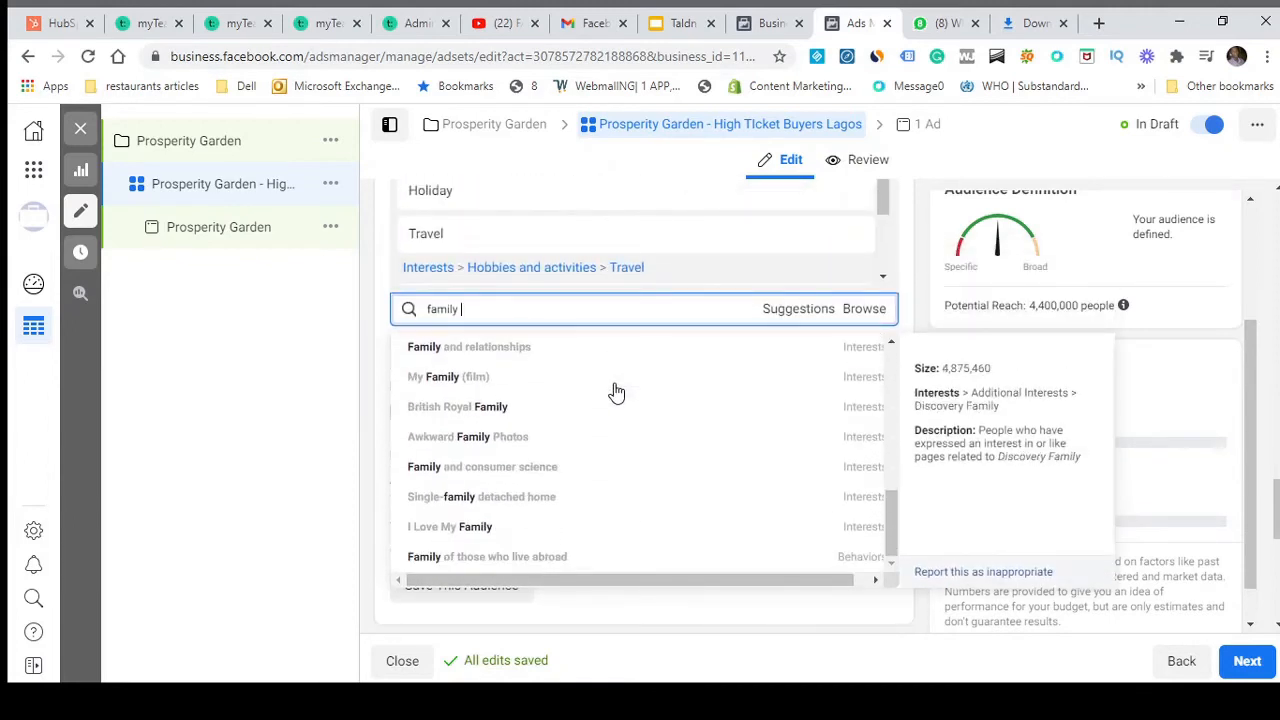
scroll(614, 400, "up", 3)
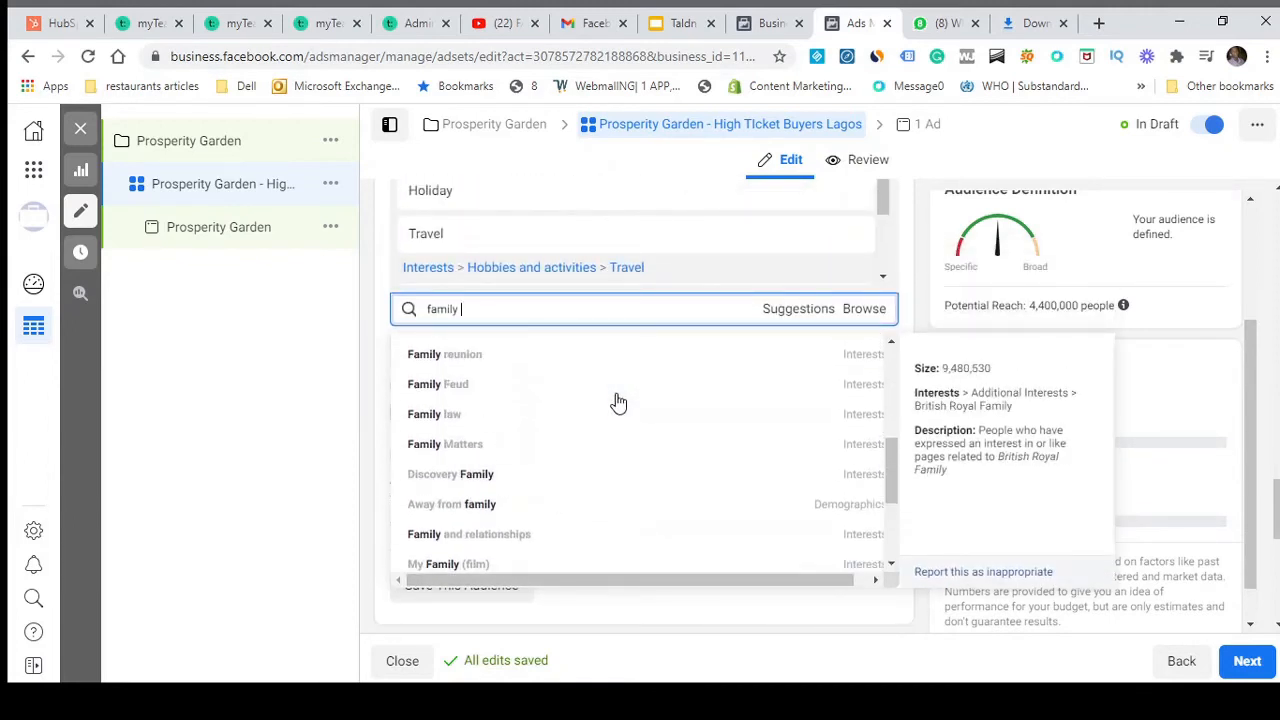
scroll(704, 382, "down", 3)
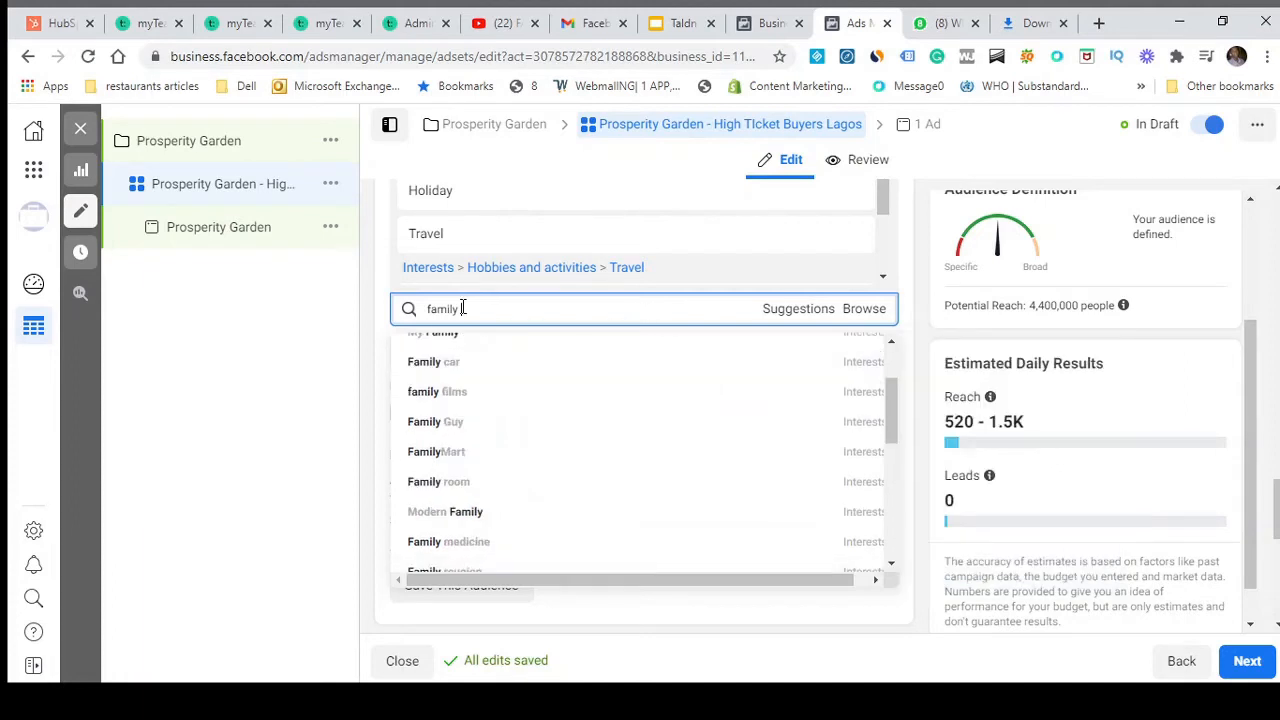
Search the detailed targeting options for "married" and include the Just Married interest
left_click_drag(463, 308, 421, 313)
type("married")
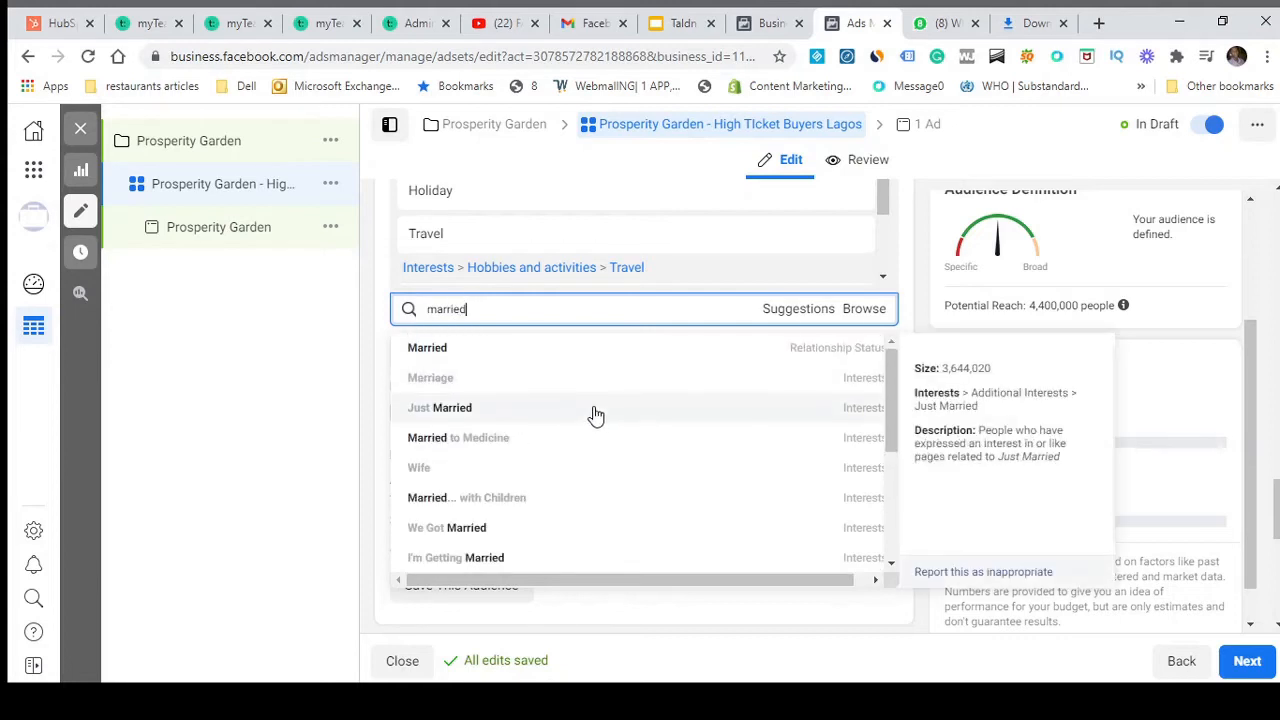
left_click(444, 416)
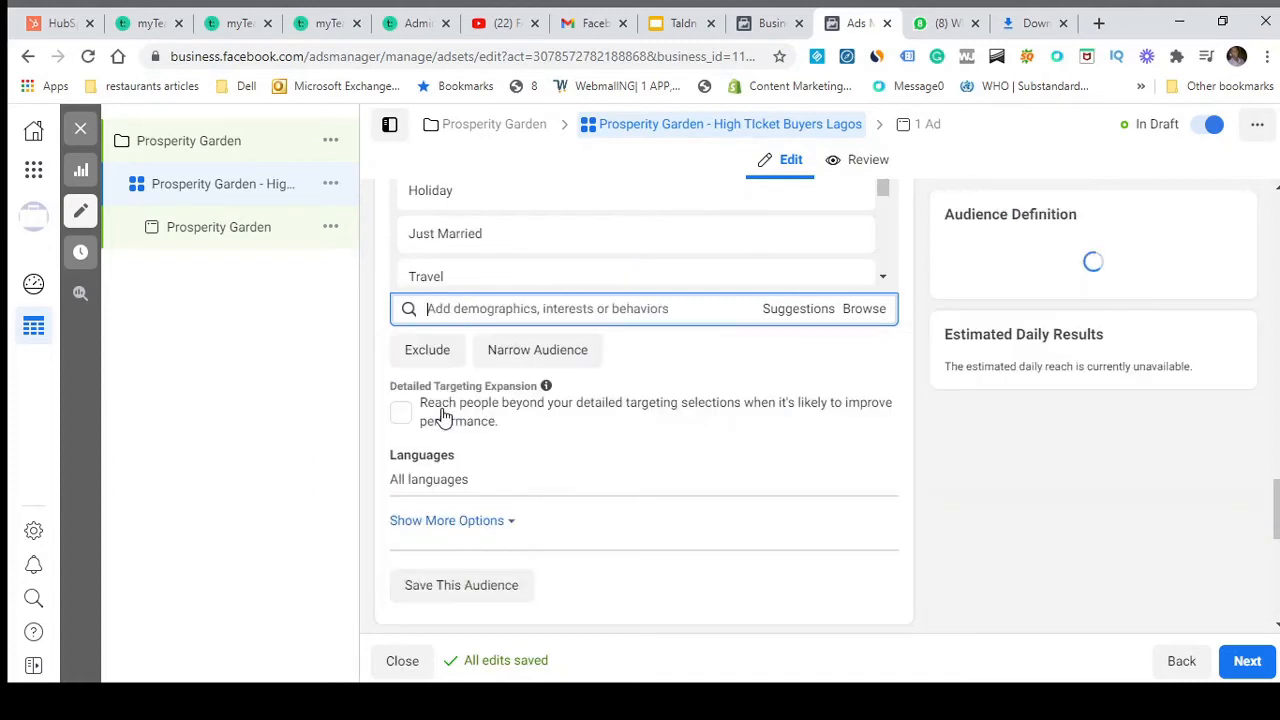
Add the suggested Newlywed (1 year) demographic and the Luxury real estate interest to the detailed targeting
left_click(788, 312)
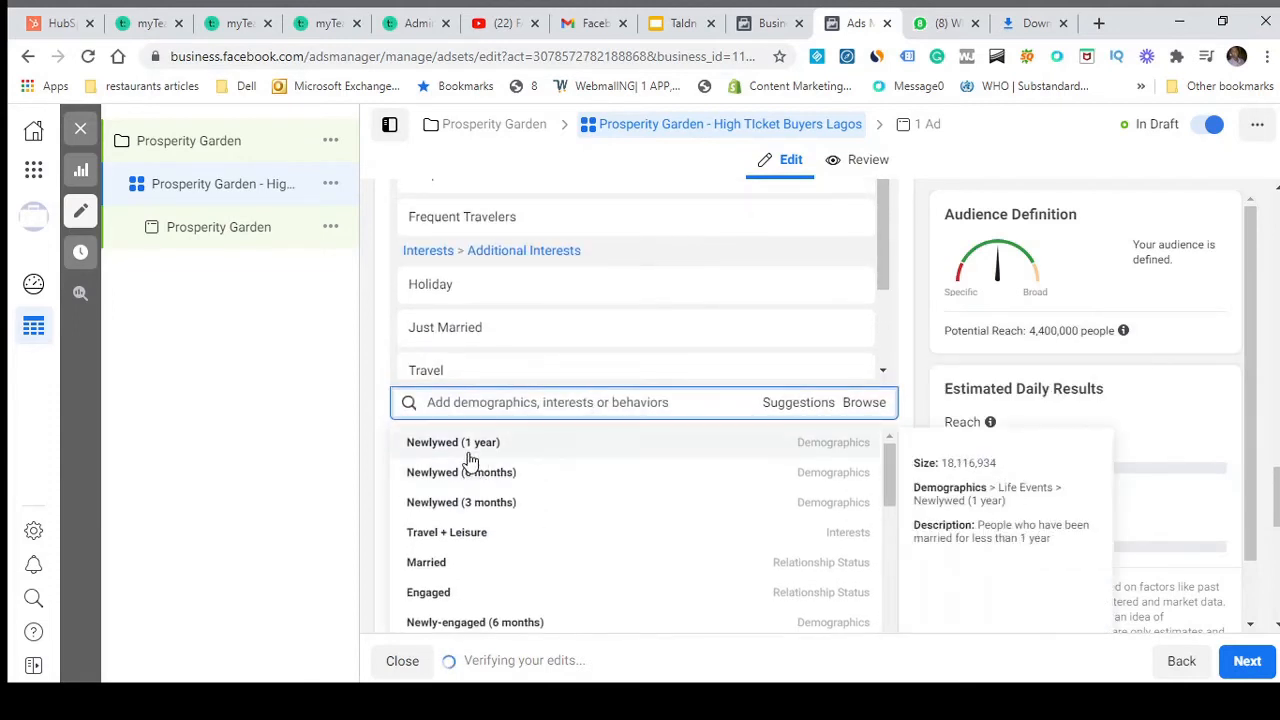
left_click(470, 458)
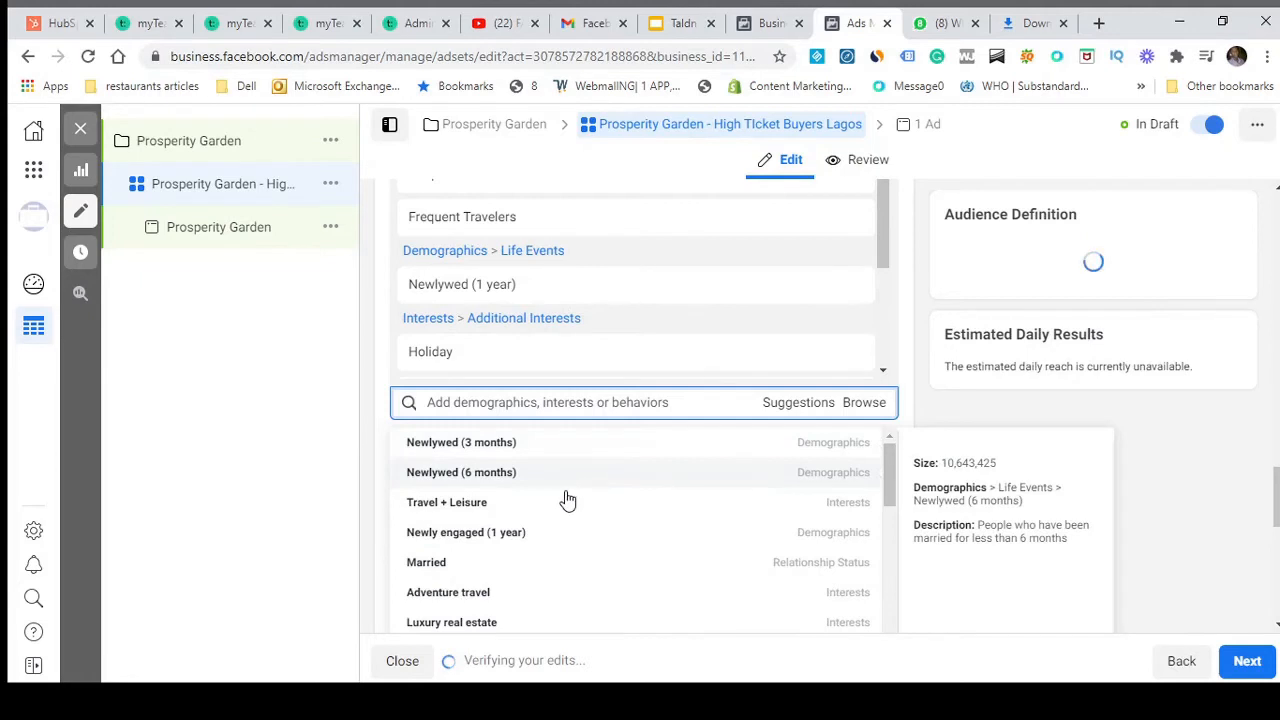
scroll(523, 463, "down", 1)
scroll(523, 463, "up", 1)
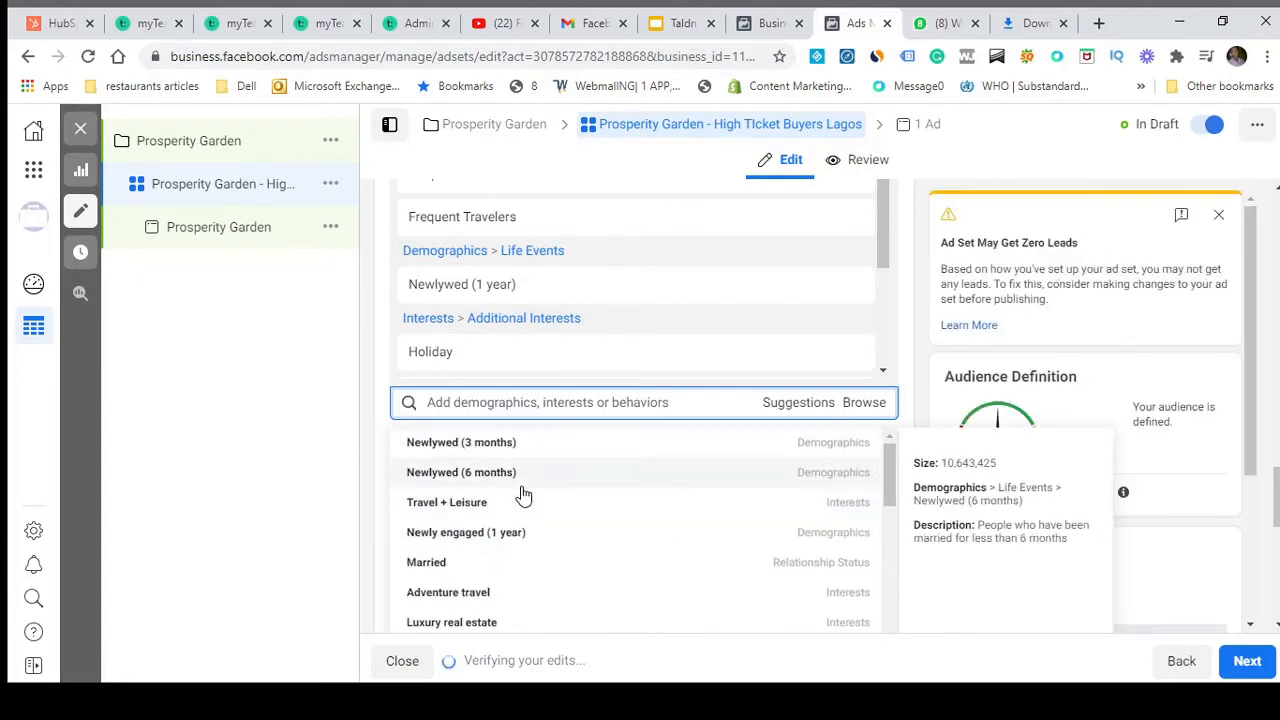
scroll(521, 515, "down", 3)
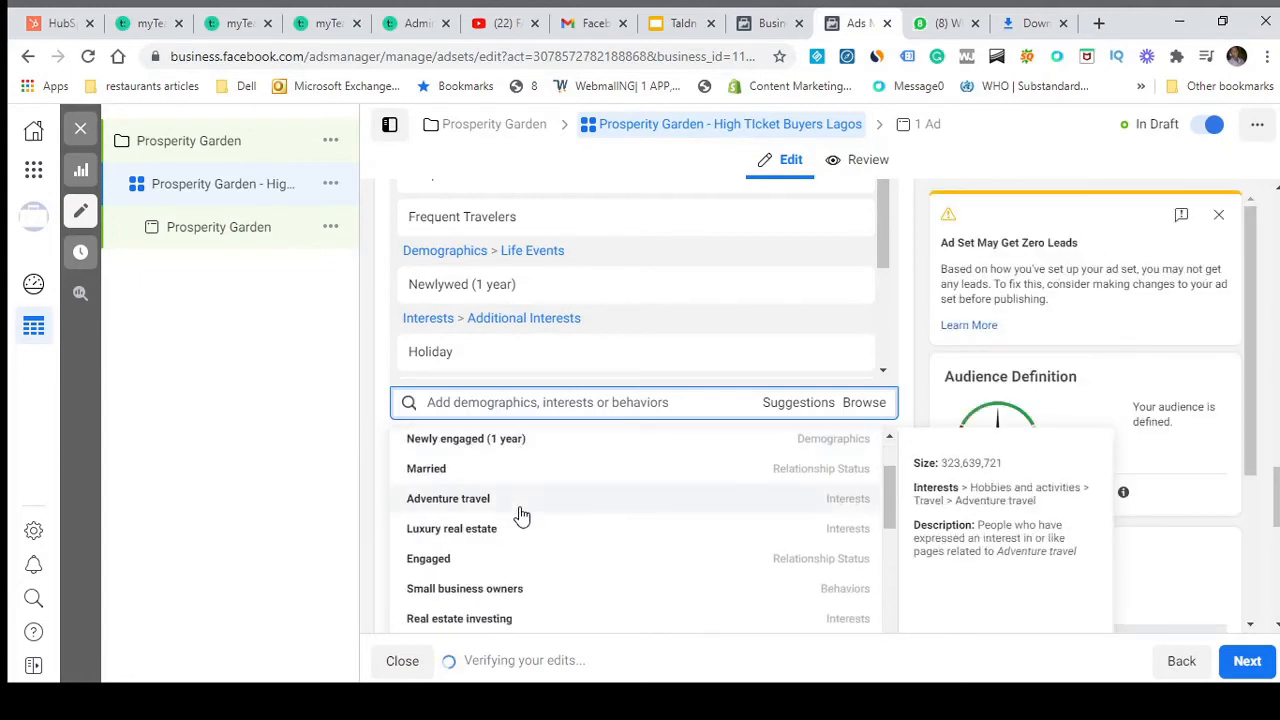
scroll(519, 516, "down", 1)
scroll(517, 516, "up", 1)
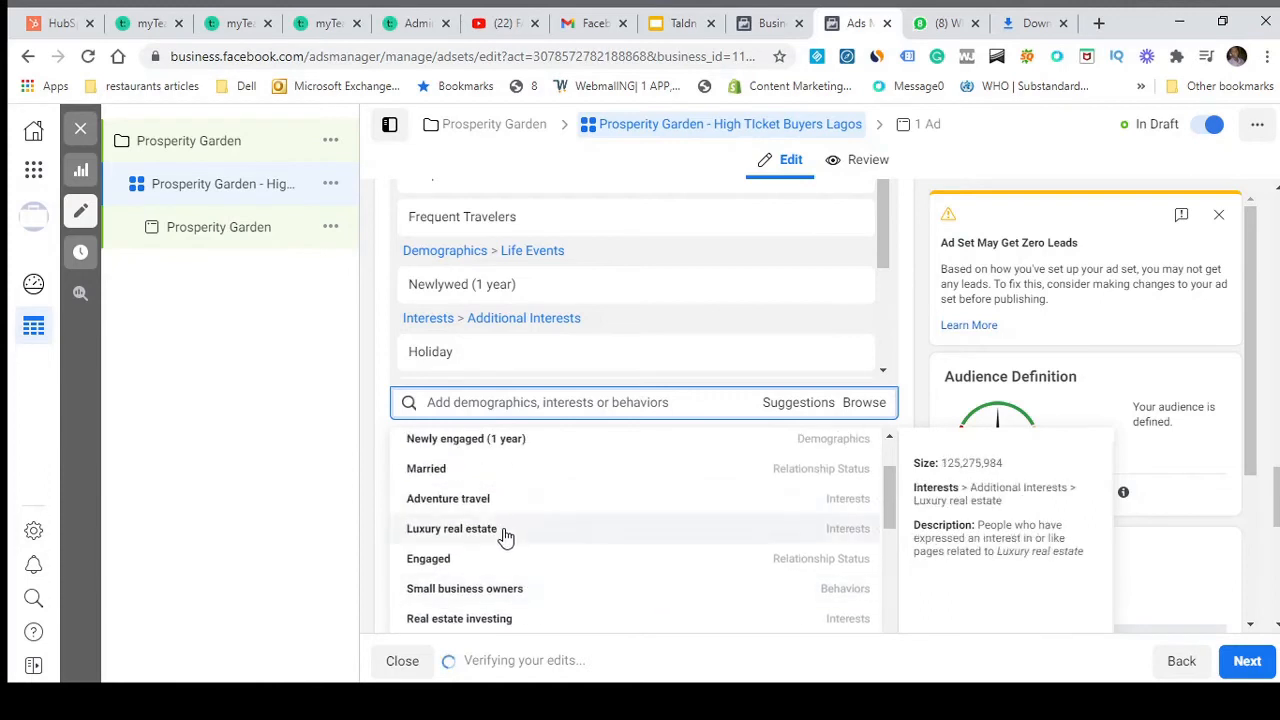
left_click(505, 538)
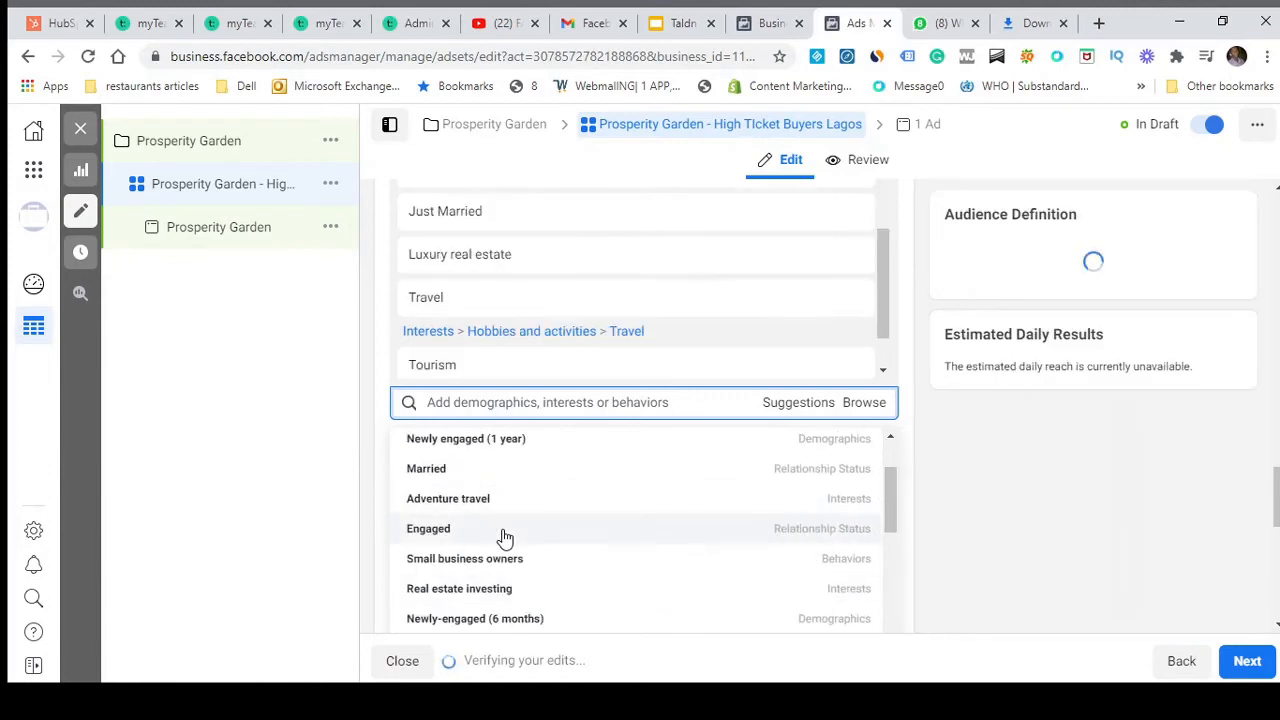
Look through the remaining detailed targeting suggestions for further options suited to high-ticket buyers
scroll(505, 538, "down", 2)
scroll(505, 540, "down", 5)
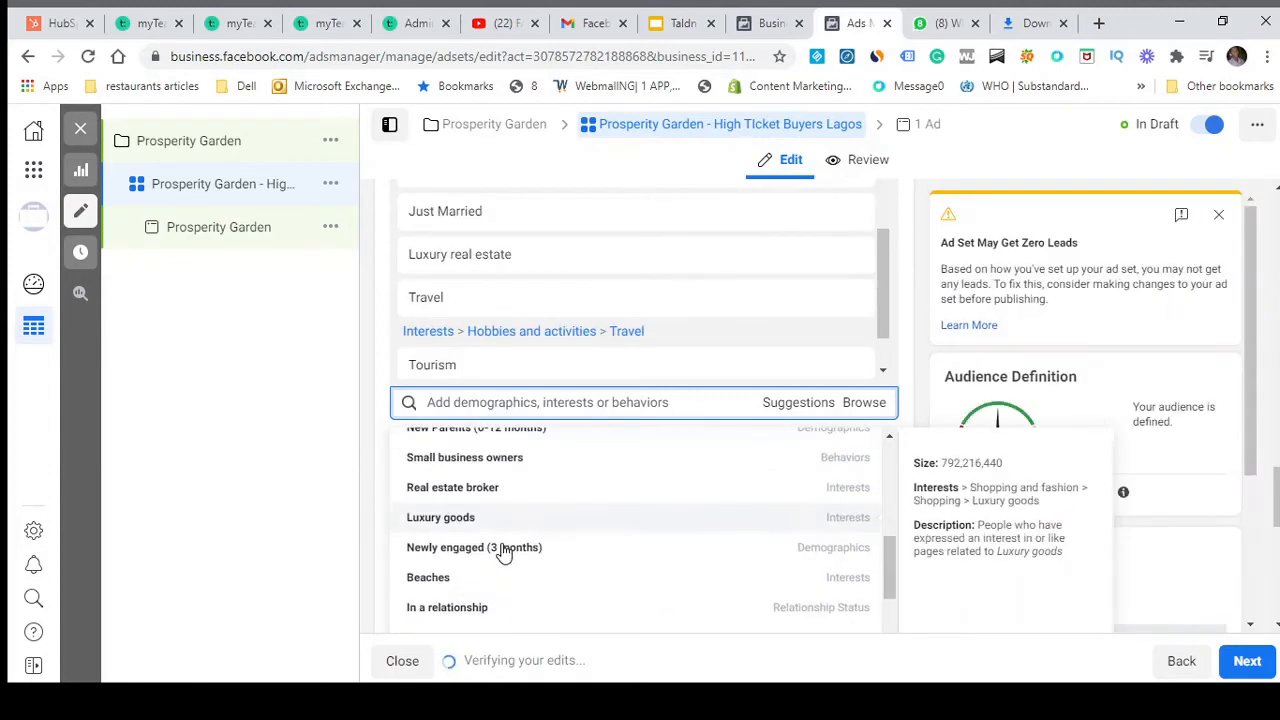
scroll(505, 553, "down", 2)
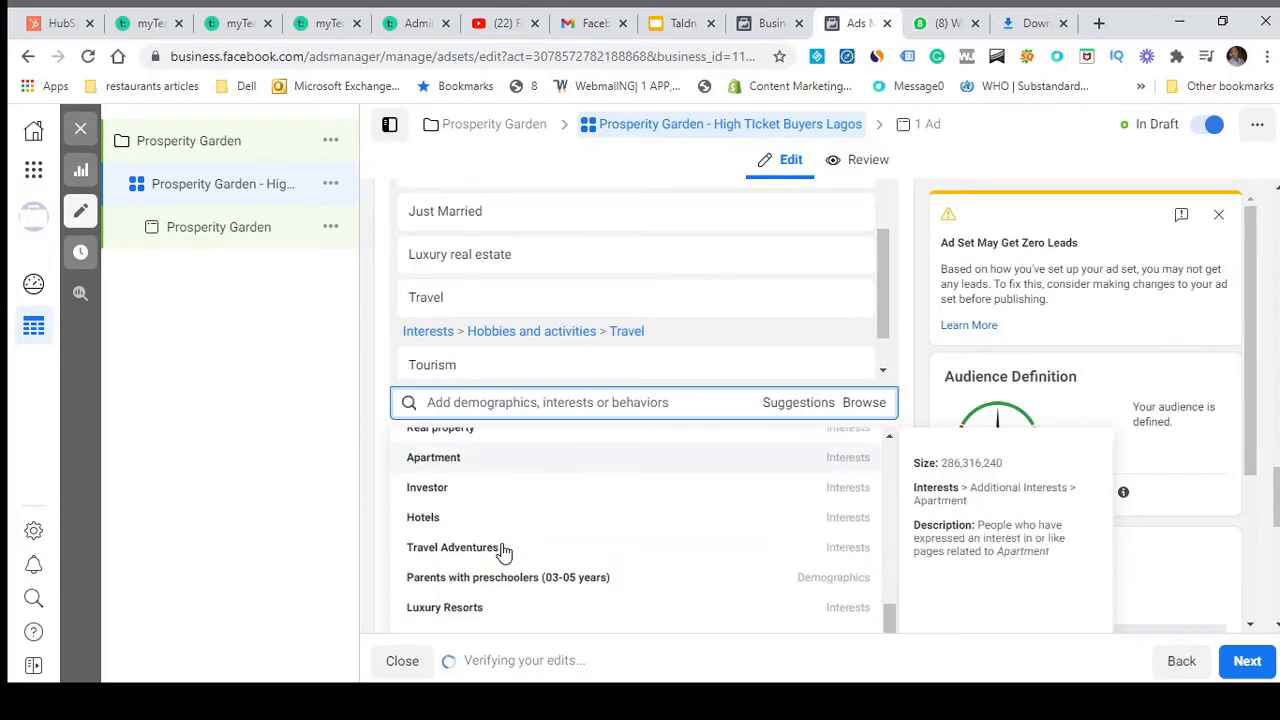
scroll(505, 553, "down", 1)
scroll(503, 545, "down", 2)
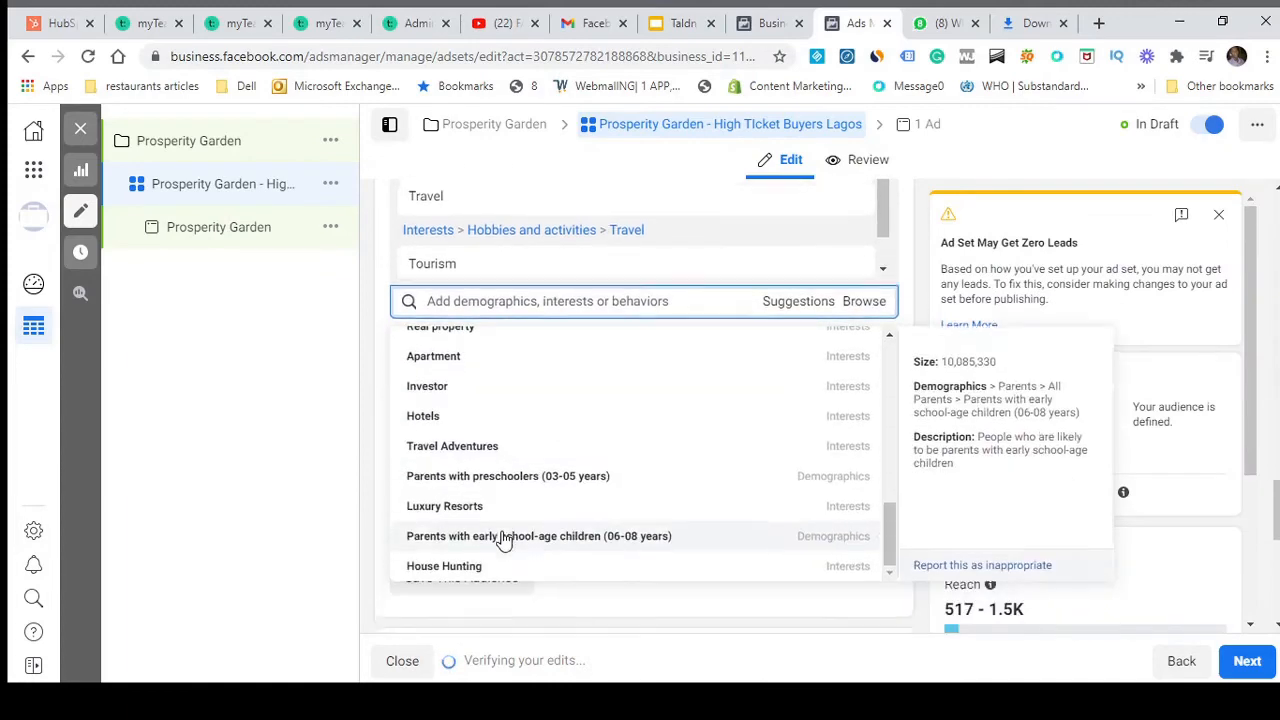
scroll(475, 419, "up", 2)
scroll(483, 418, "down", 1)
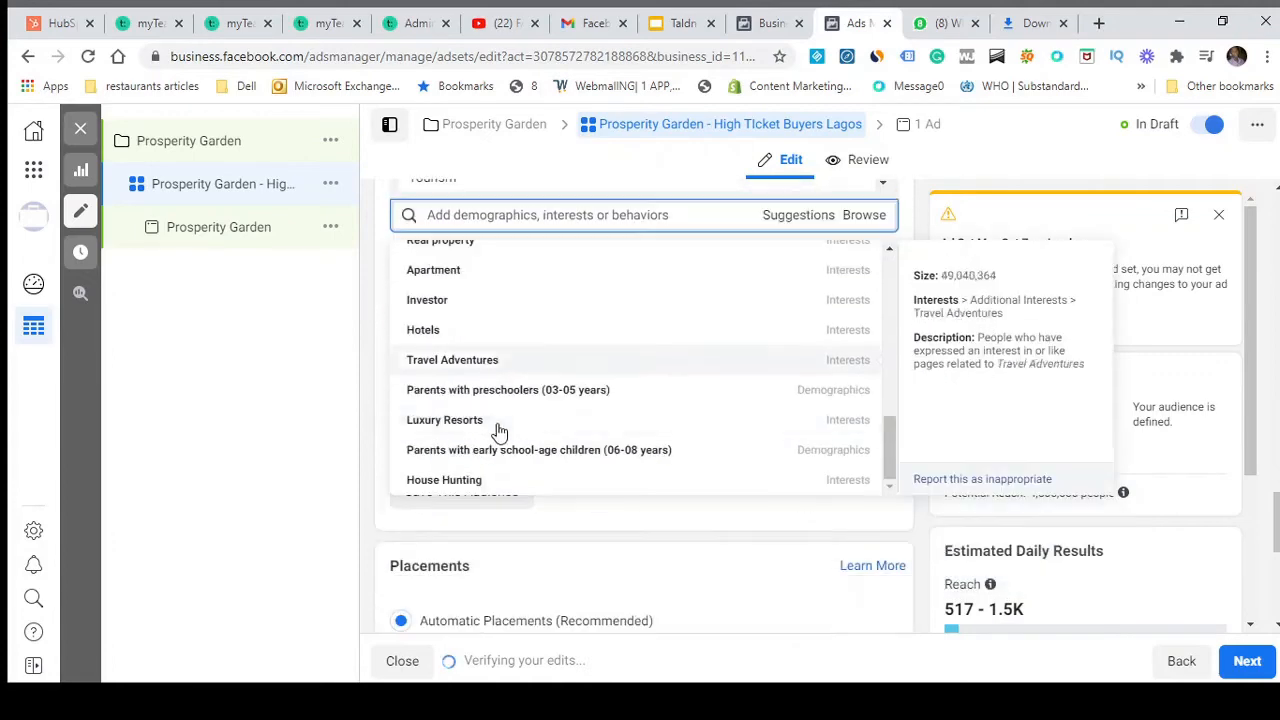
scroll(500, 429, "up", 10)
scroll(521, 326, "up", 5)
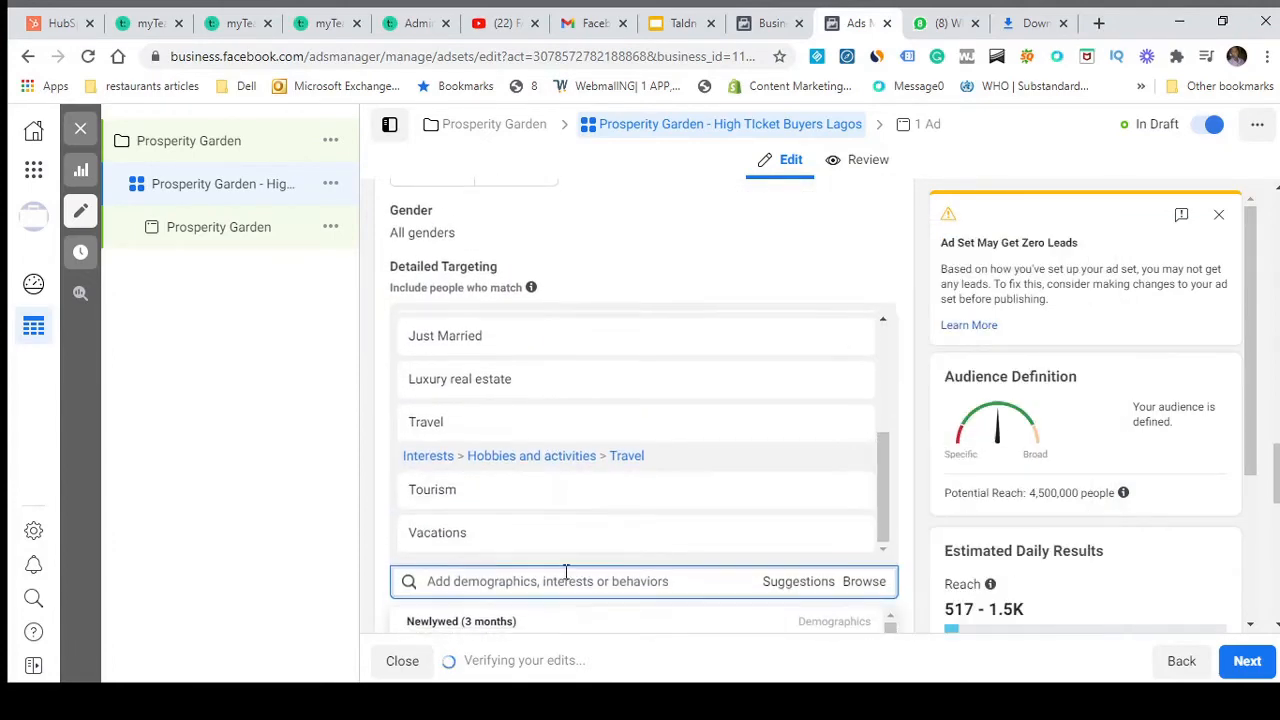
Search for "gold investment" and "diamond investment" and include the Gold as an investment and Diamonds as an investment interests
scroll(566, 571, "down", 1)
type("gold investment")
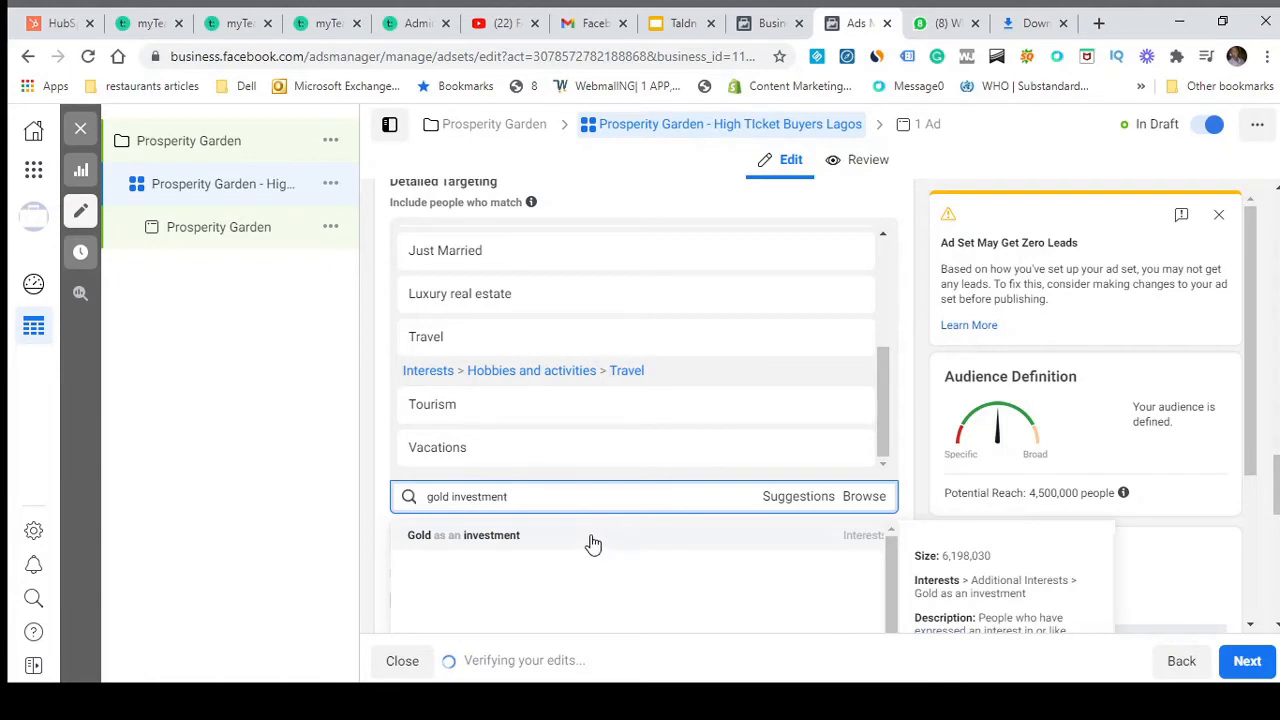
left_click(593, 543)
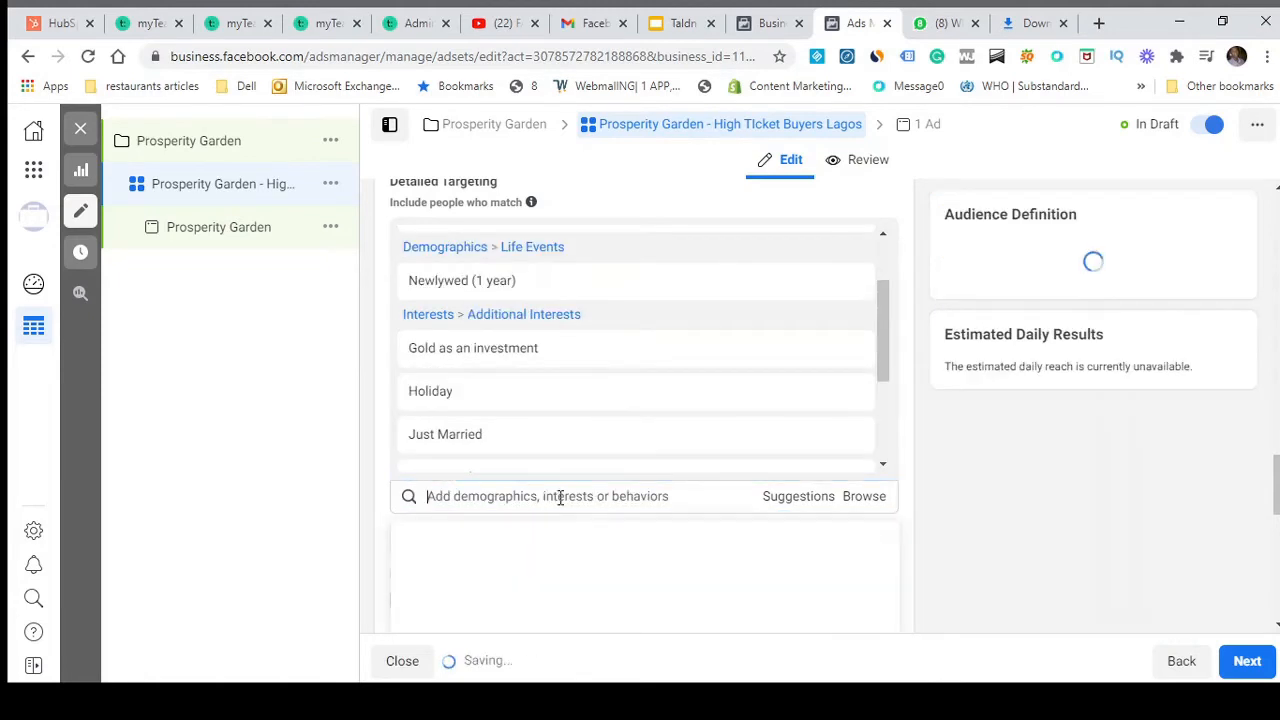
type("diamond investment")
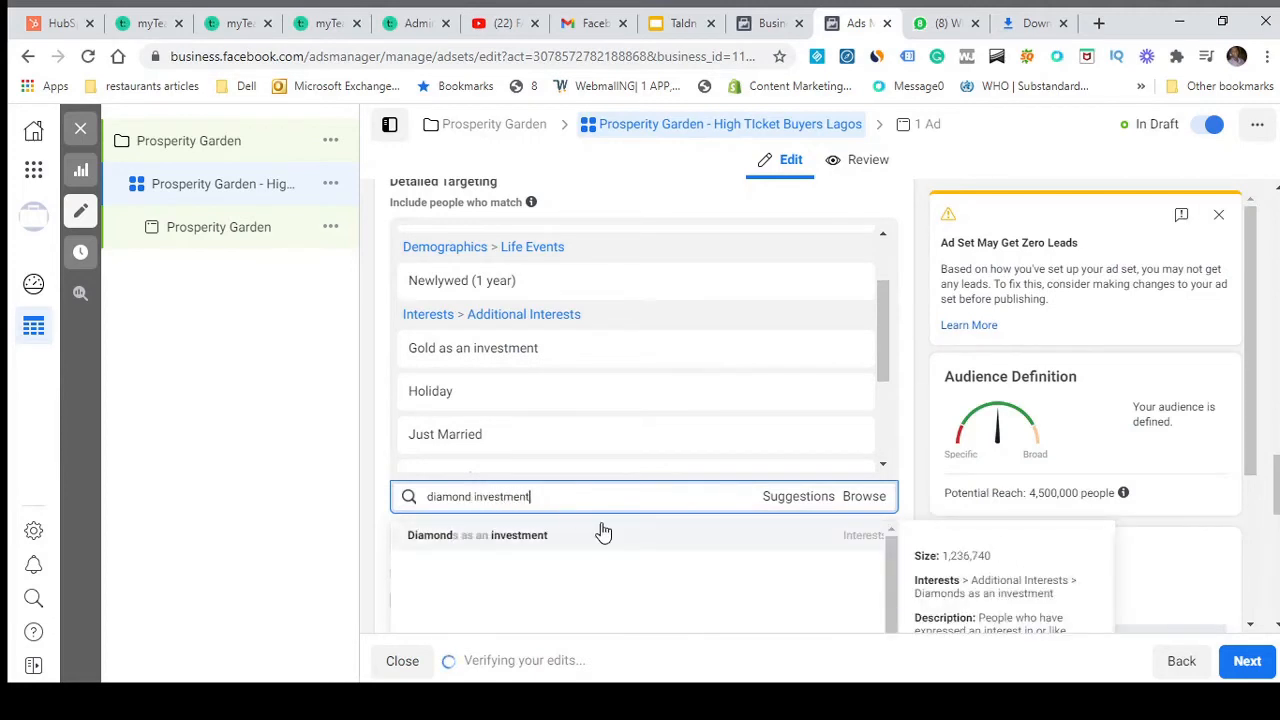
left_click(605, 538)
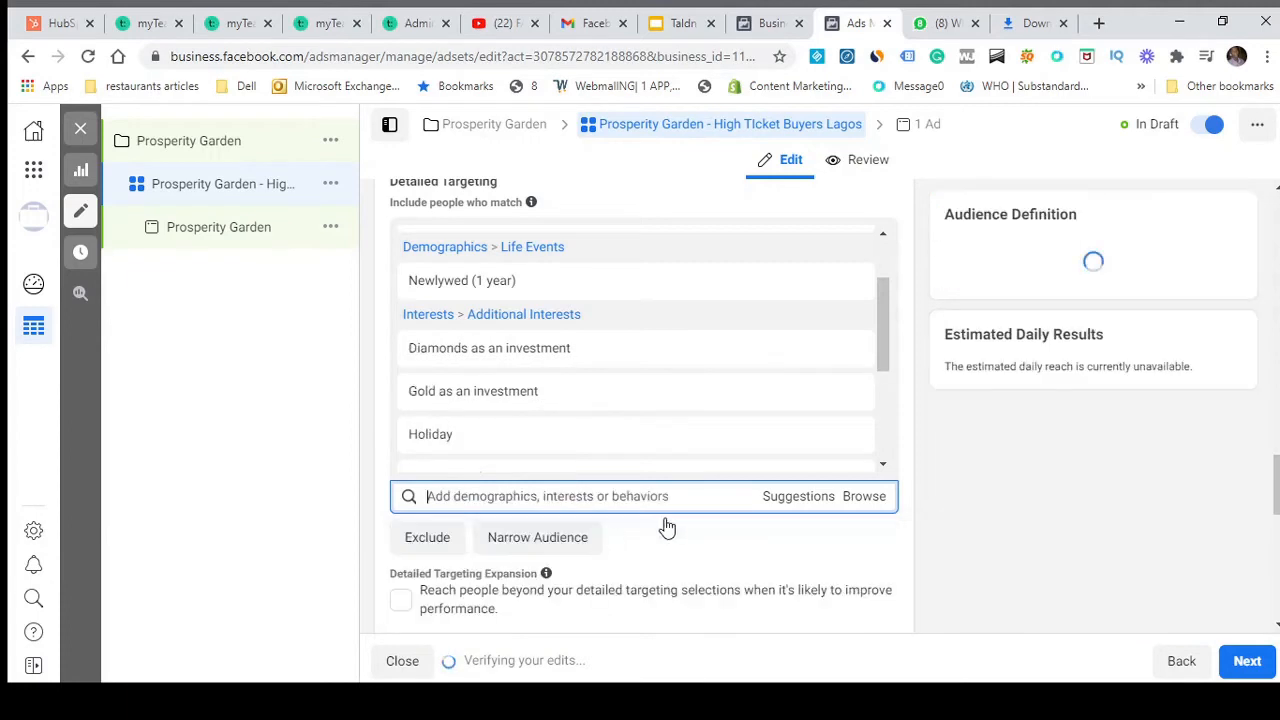
Add the suggested Gold coin interest to the detailed targeting
left_click(774, 508)
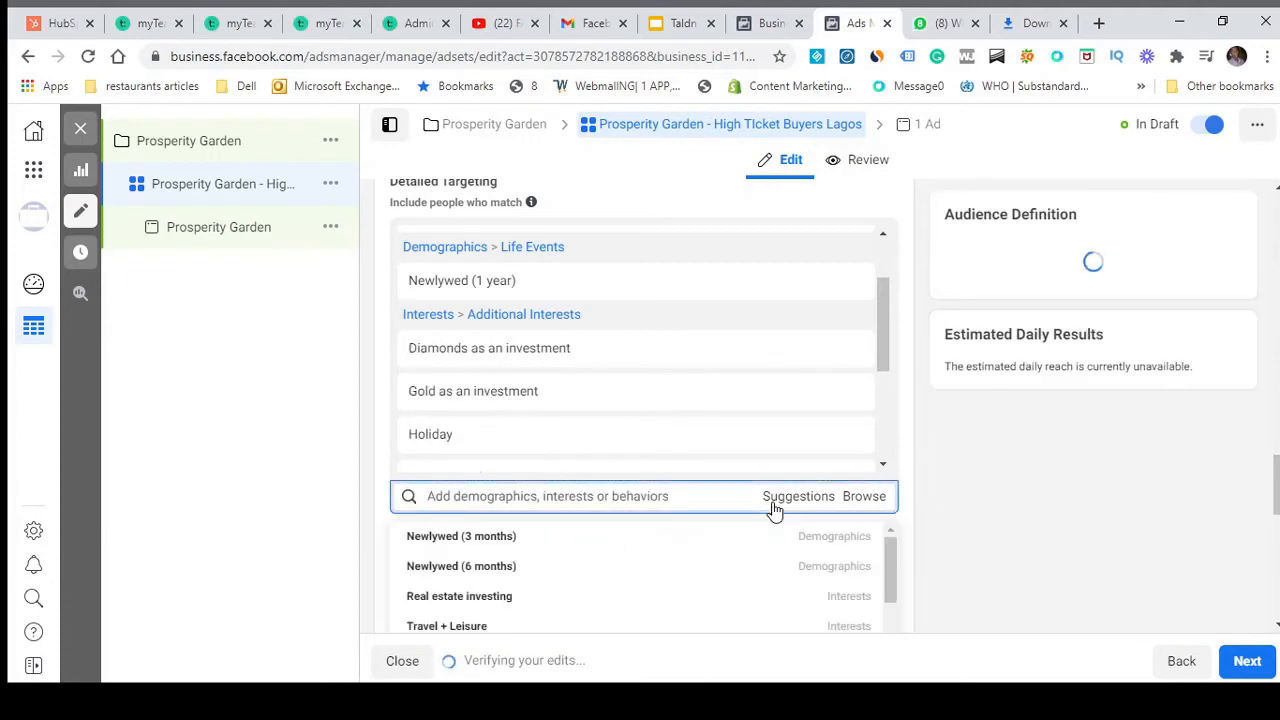
scroll(743, 557, "down", 1)
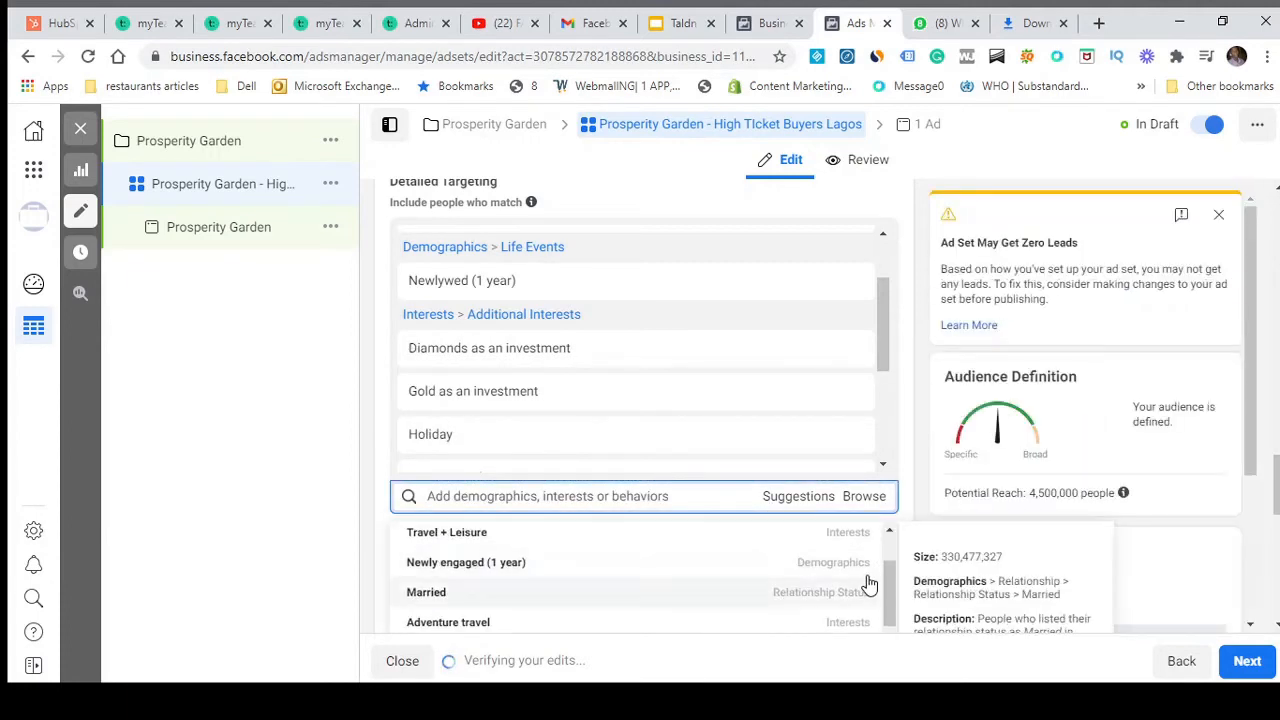
scroll(867, 585, "down", 3)
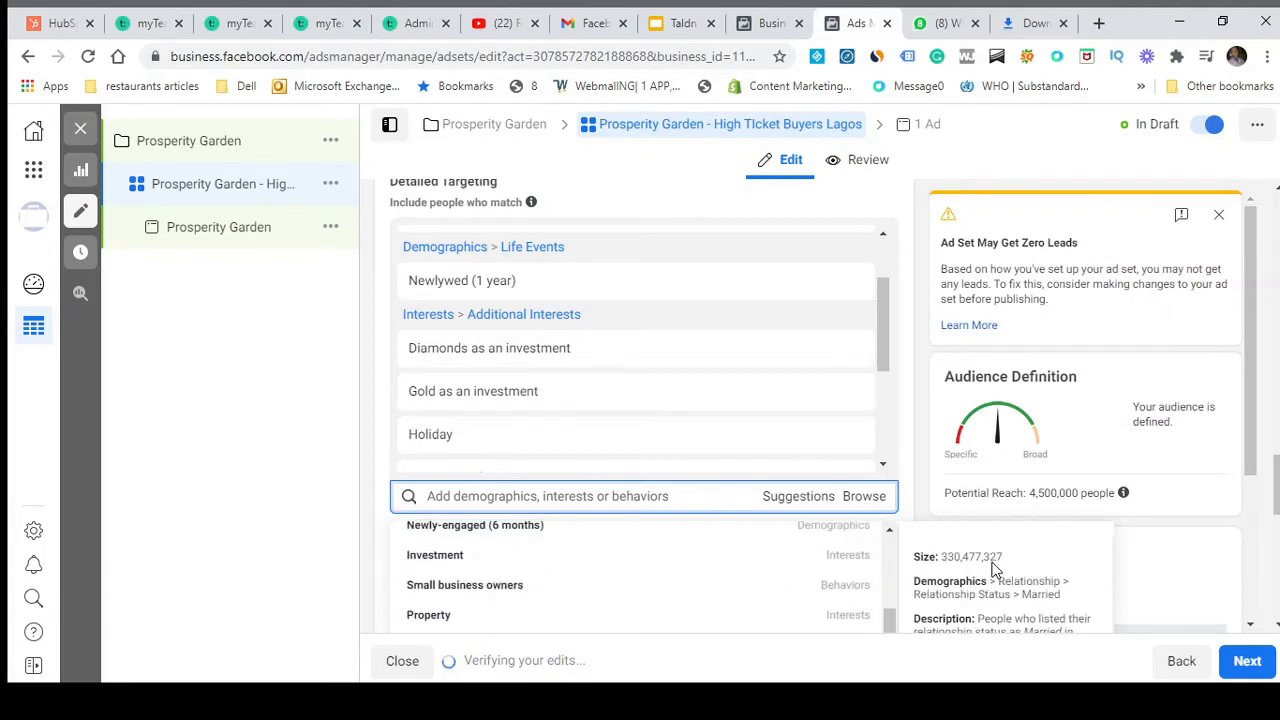
scroll(1251, 534, "down", 5)
scroll(1254, 534, "down", 2)
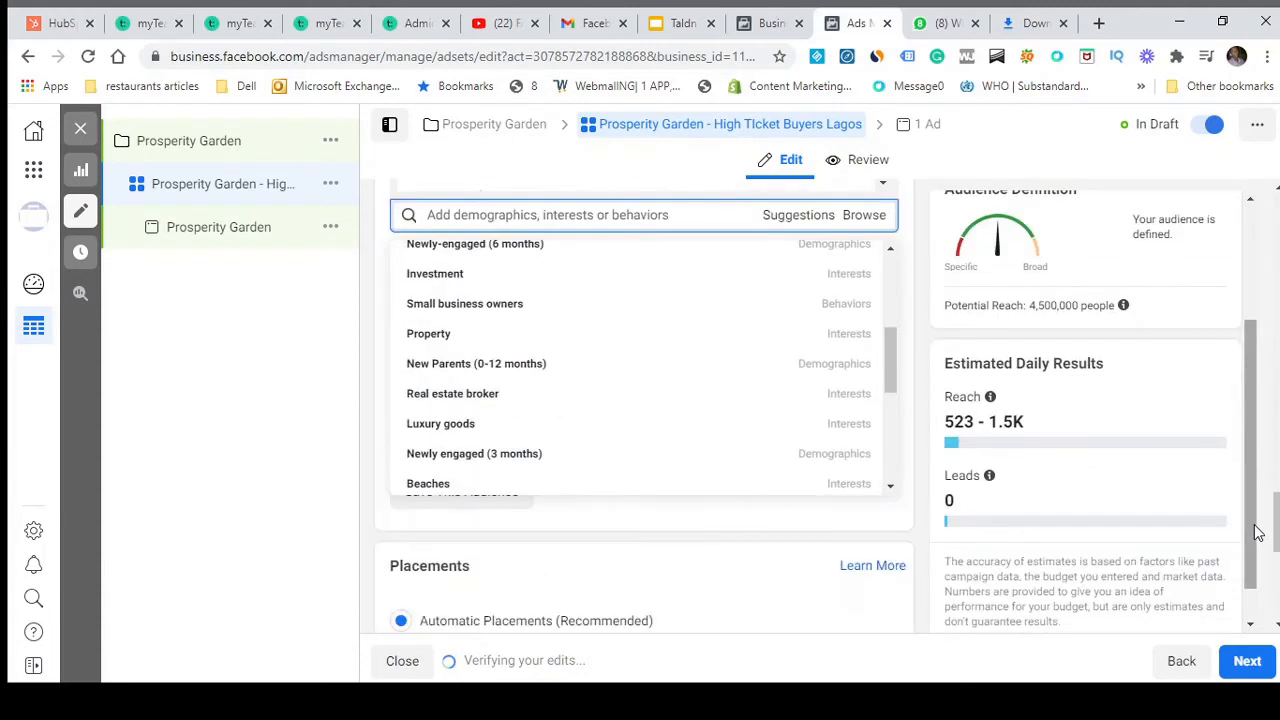
scroll(849, 424, "down", 5)
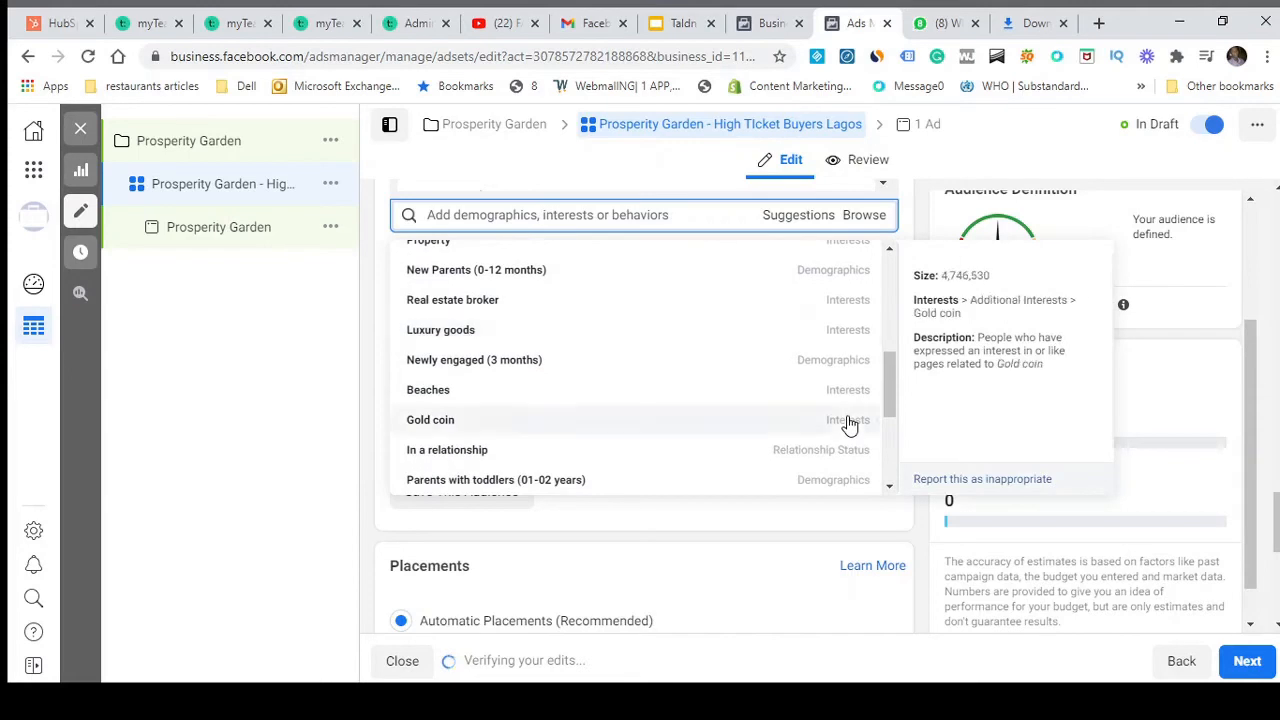
scroll(849, 424, "up", 1)
left_click(575, 420)
Search the detailed targeting for "yacht" and include the Yacht interest
scroll(776, 295, "down", 3)
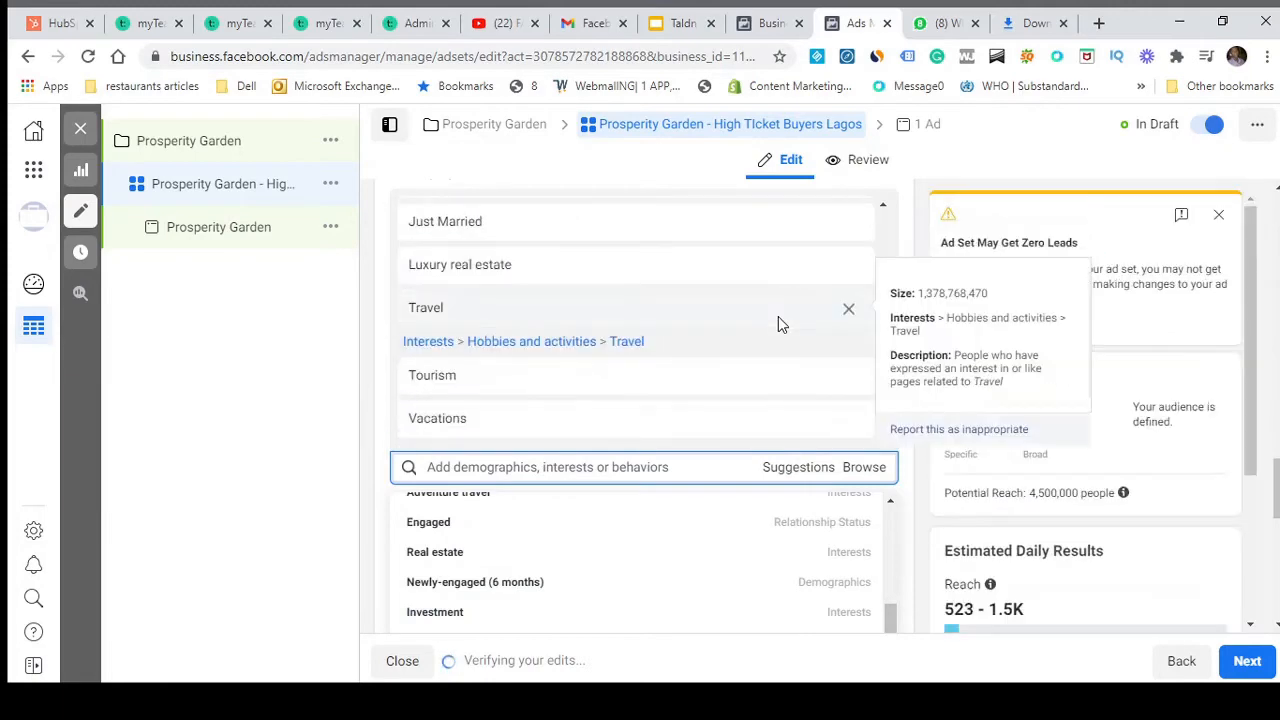
scroll(774, 360, "down", 5)
scroll(720, 474, "down", 4)
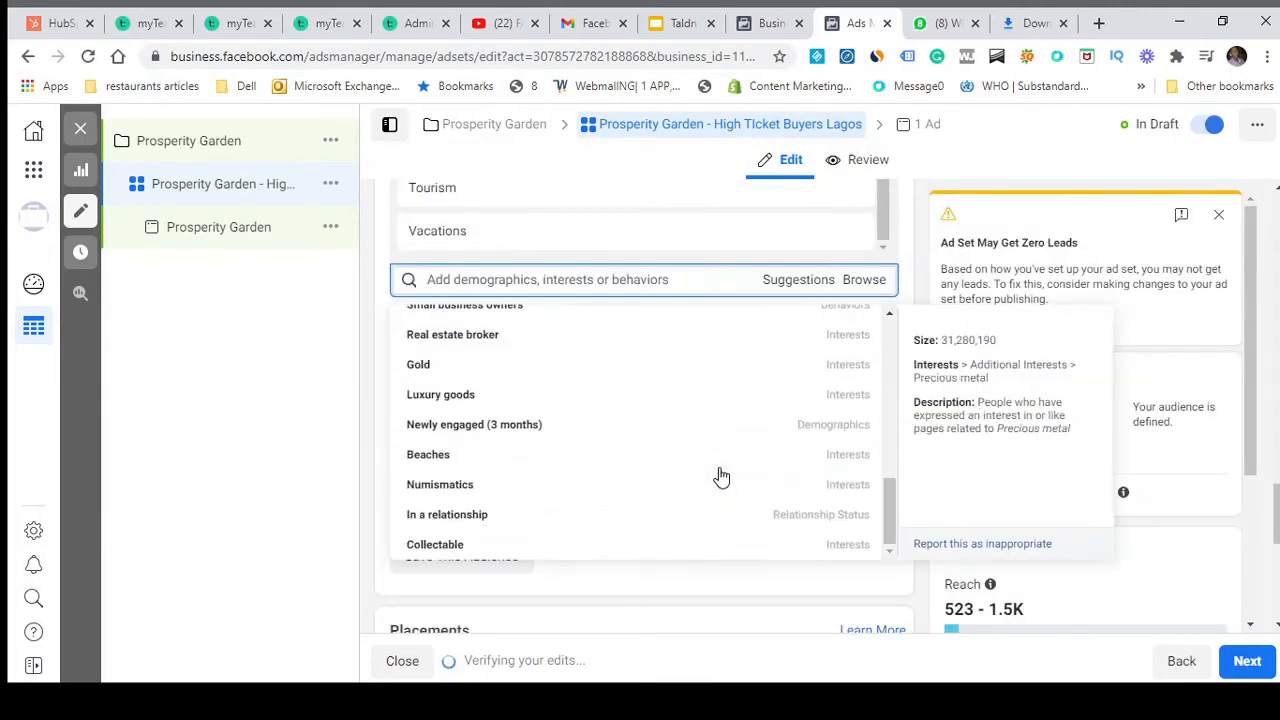
scroll(720, 476, "down", 1)
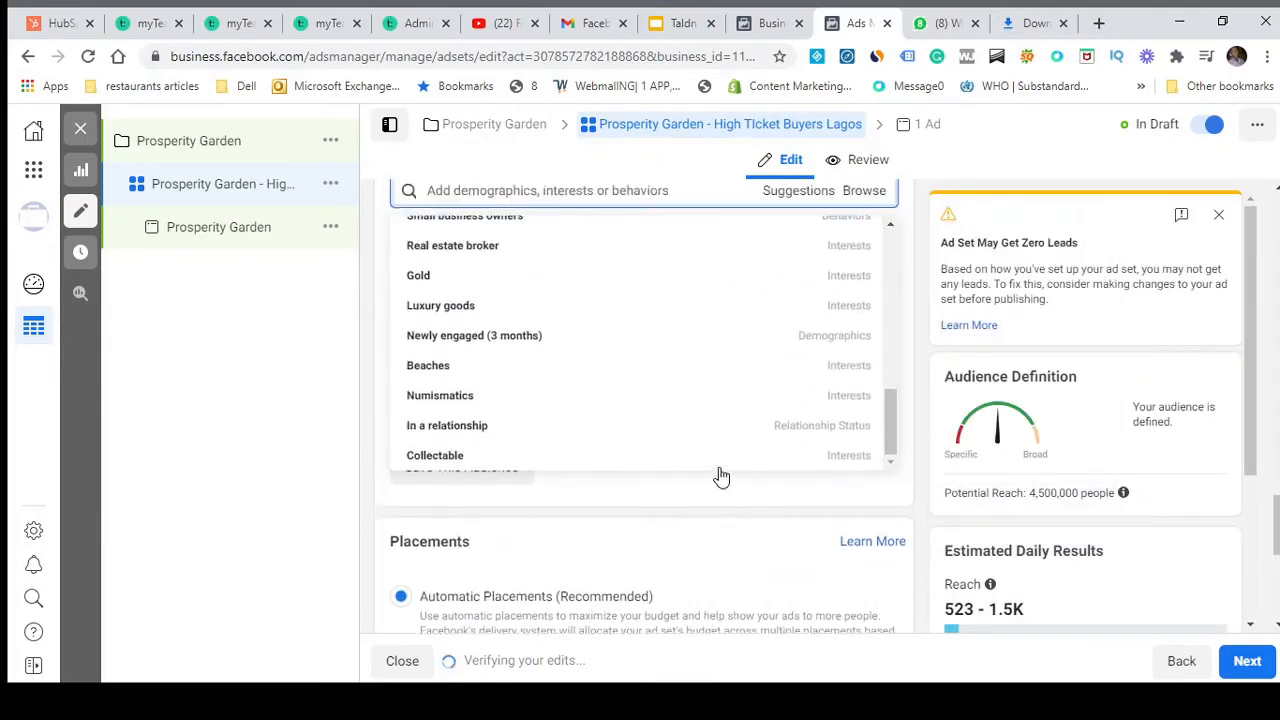
scroll(720, 476, "up", 3)
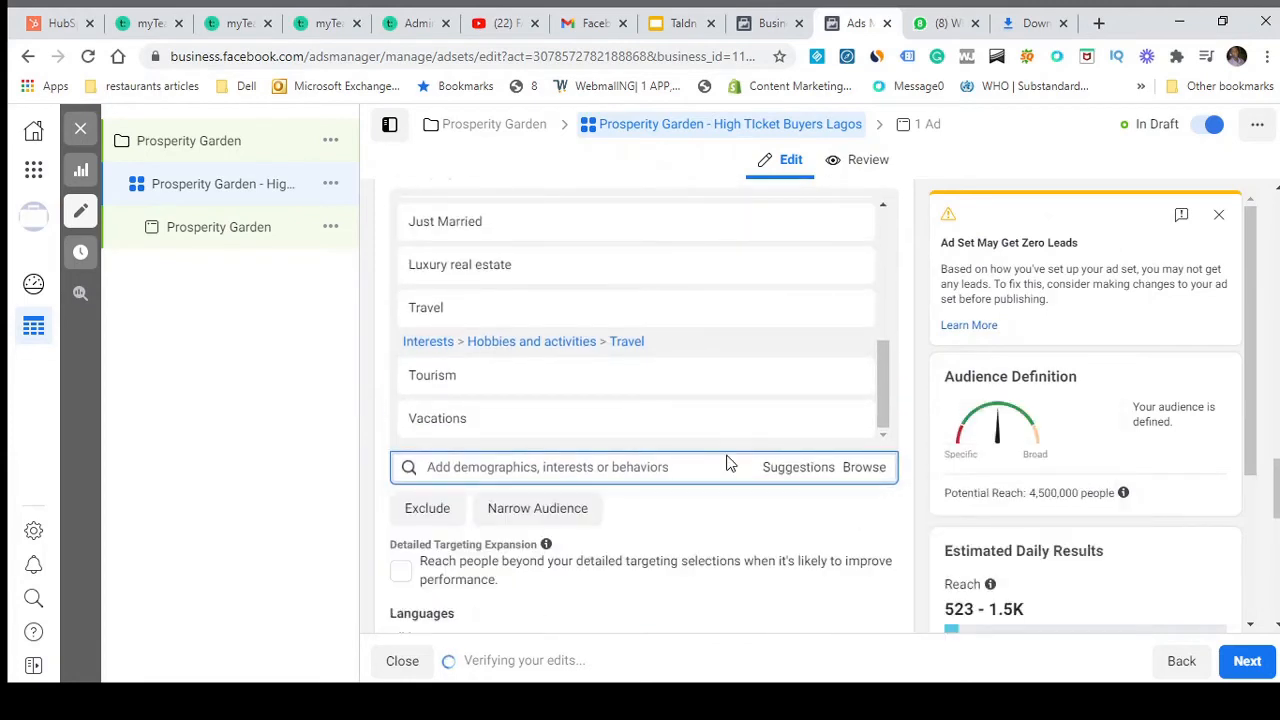
type("yacht")
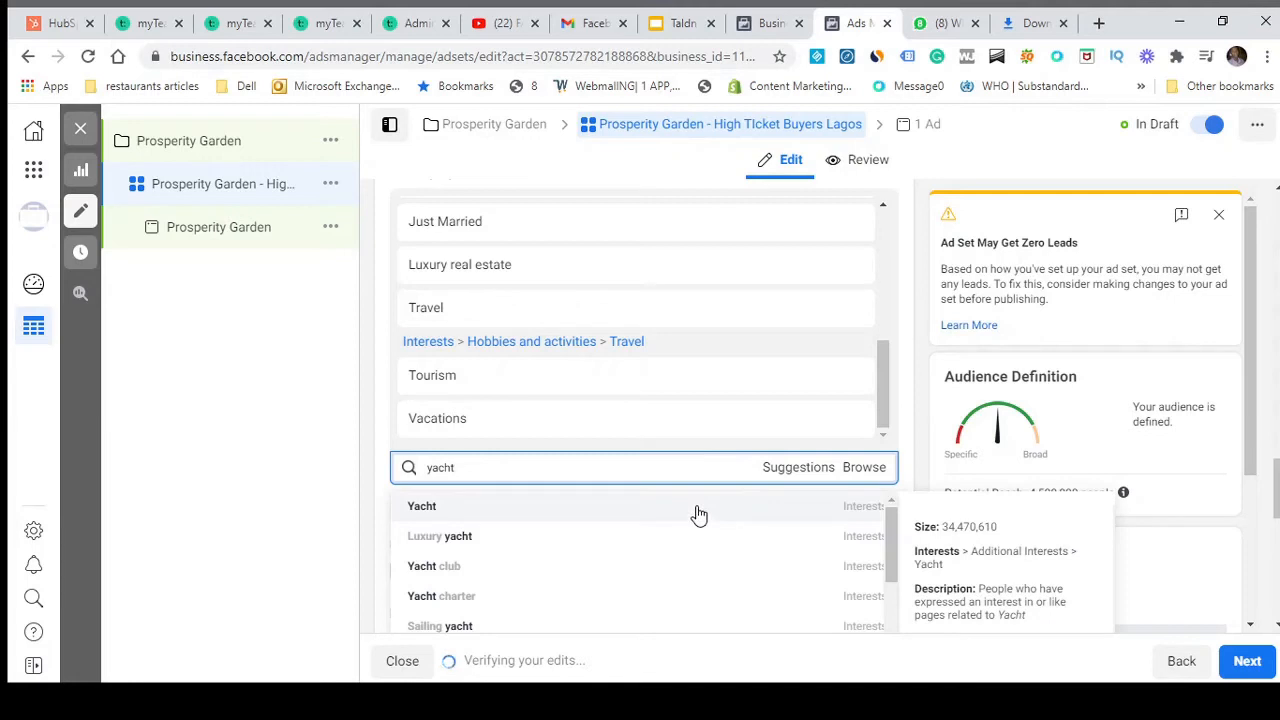
left_click(657, 502)
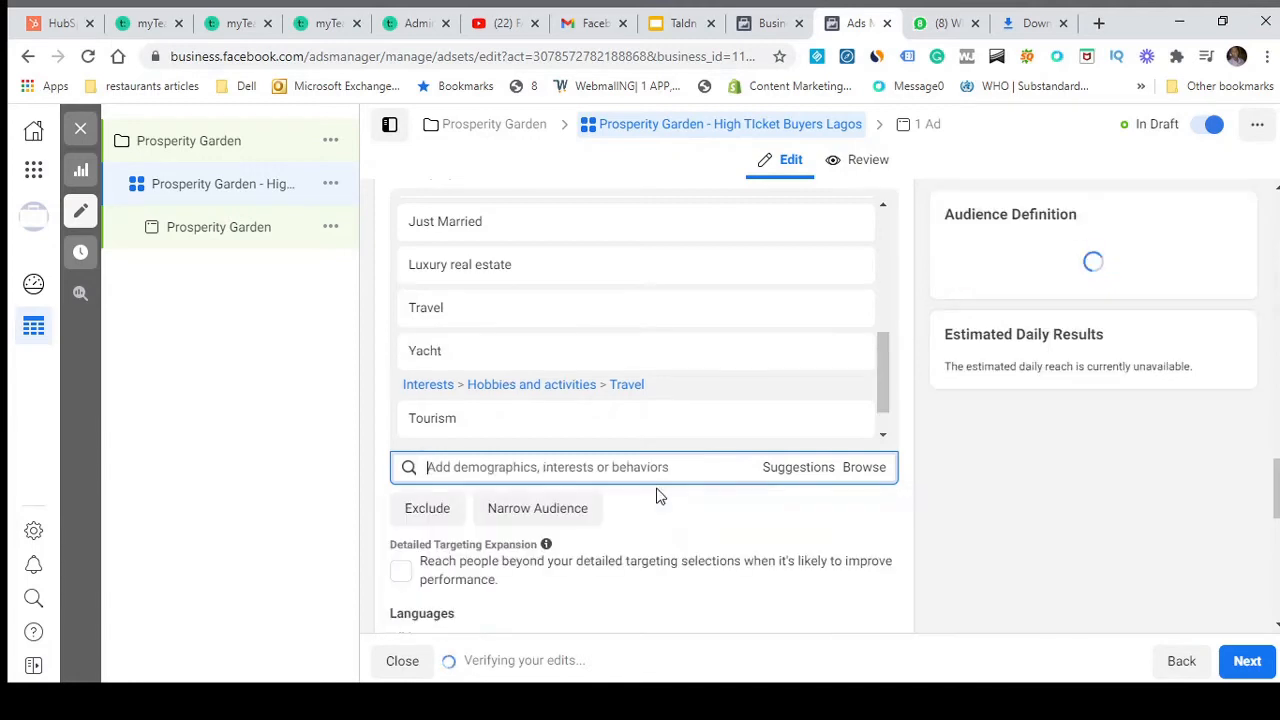
Search the detailed targeting for "jet", look through the matching interests and clear the search
left_click(707, 462)
type("je")
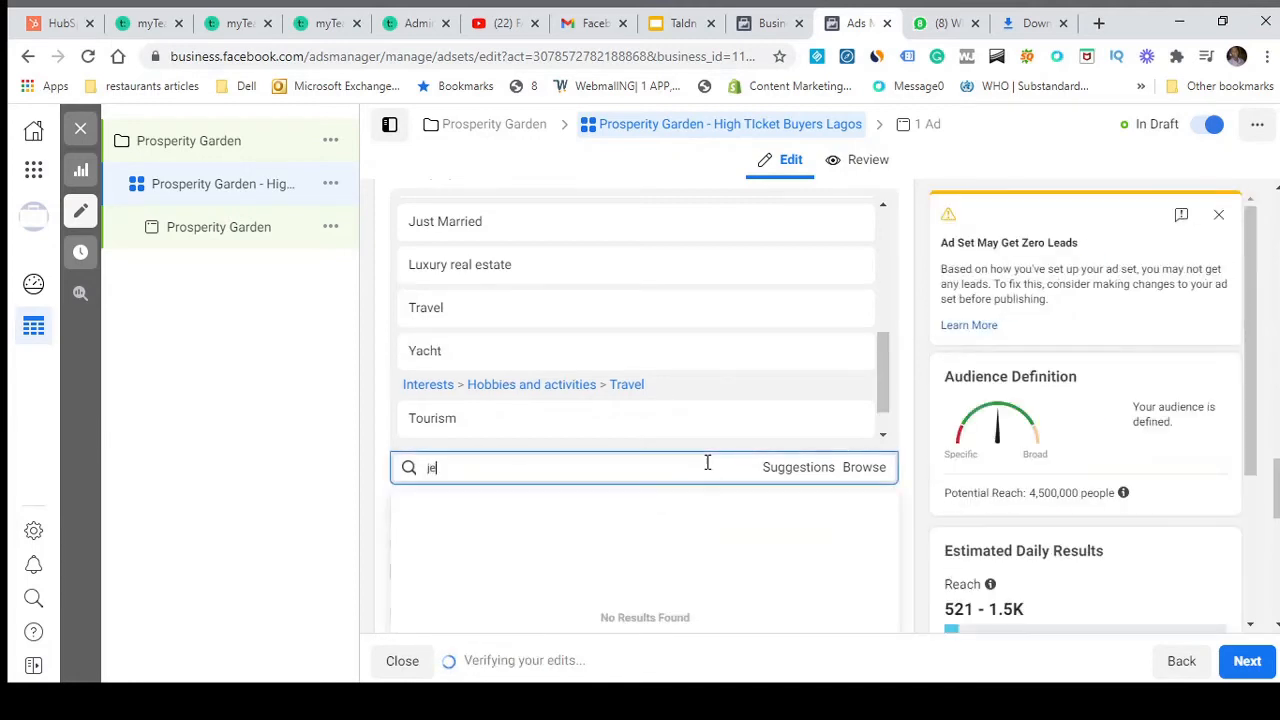
type("t")
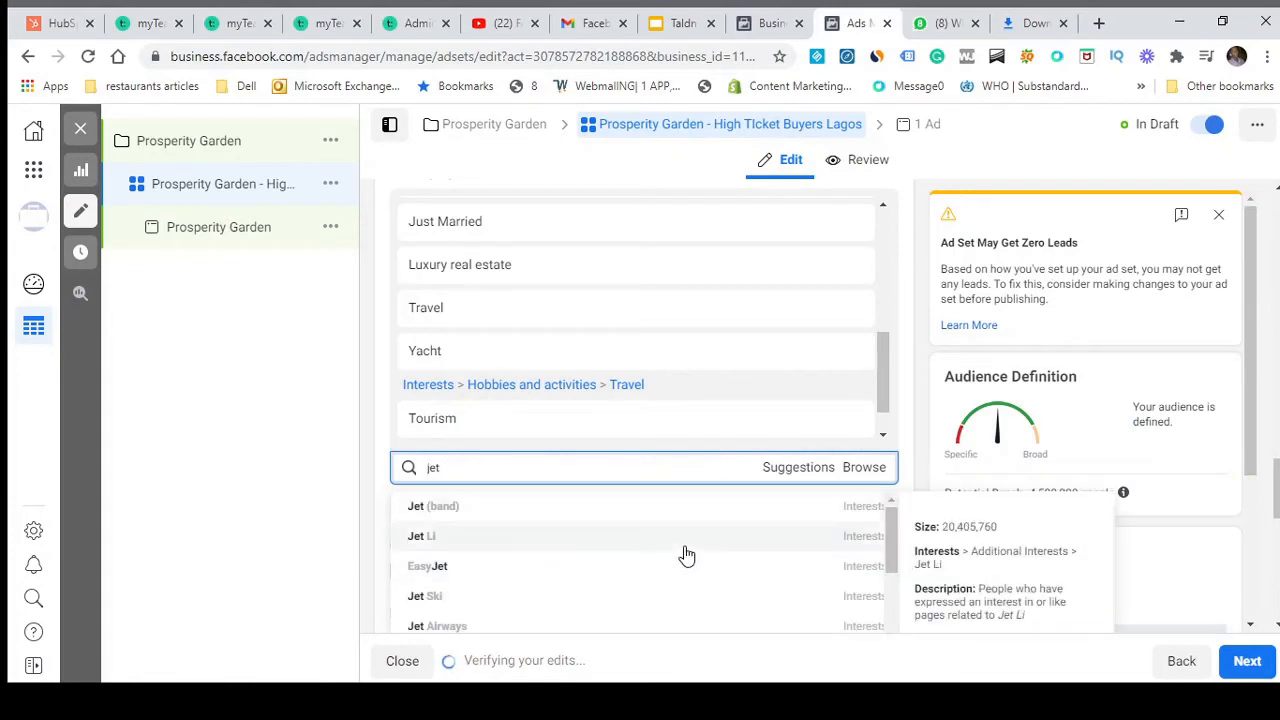
scroll(686, 555, "down", 2)
scroll(686, 553, "down", 2)
scroll(686, 551, "up", 5)
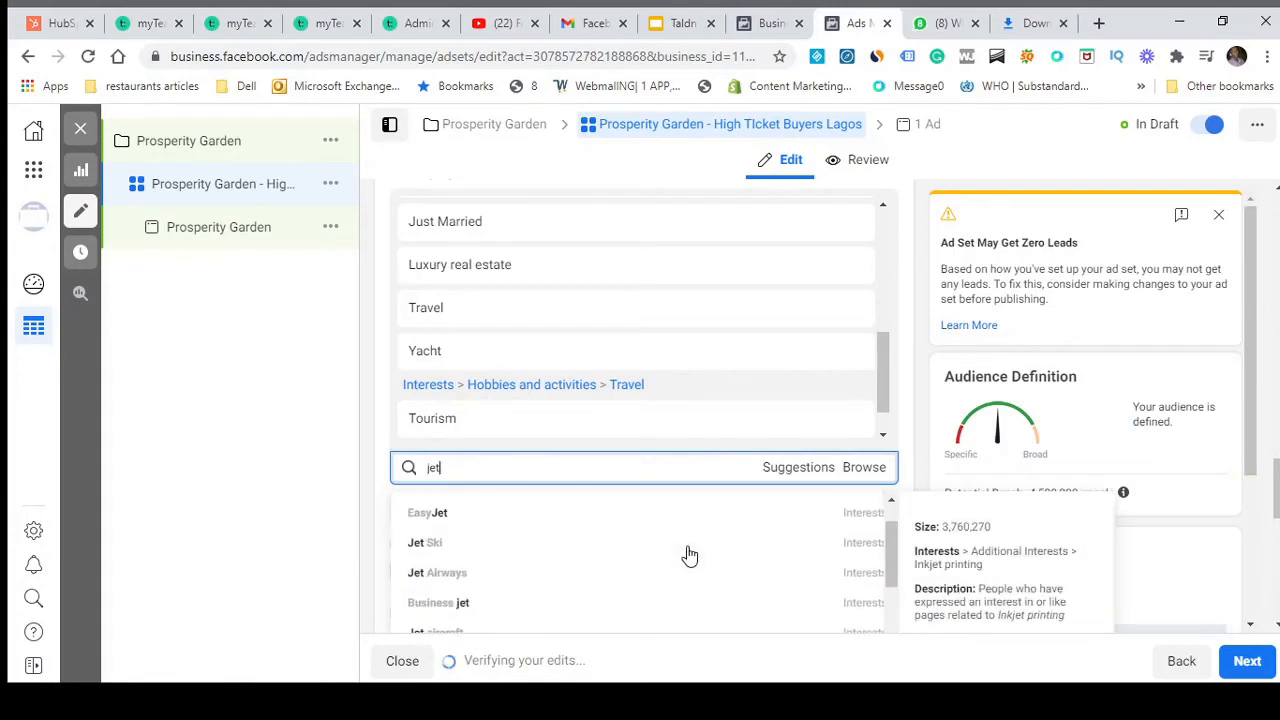
left_click_drag(540, 467, 400, 480)
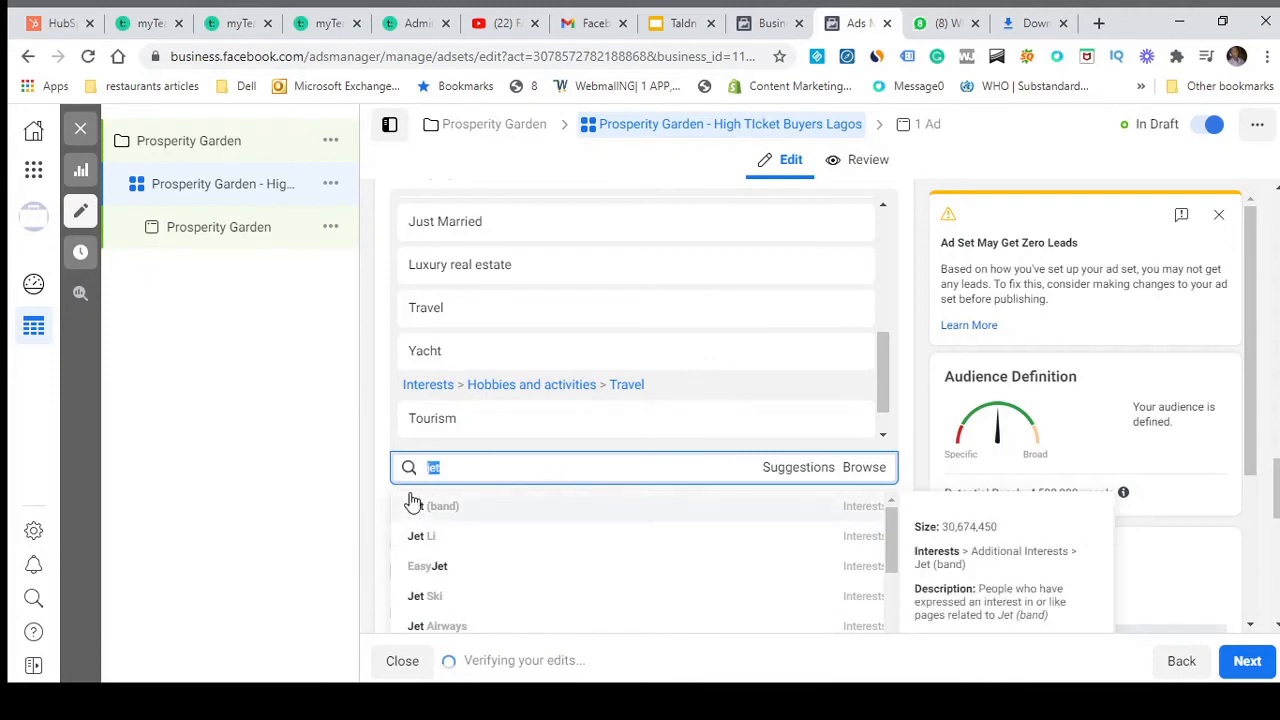
key("BackSpace")
Search for "emirates" and "dubai mall" and include the Emirates (airline) and The Dubai Mall interests in the detailed targeting
type("es")
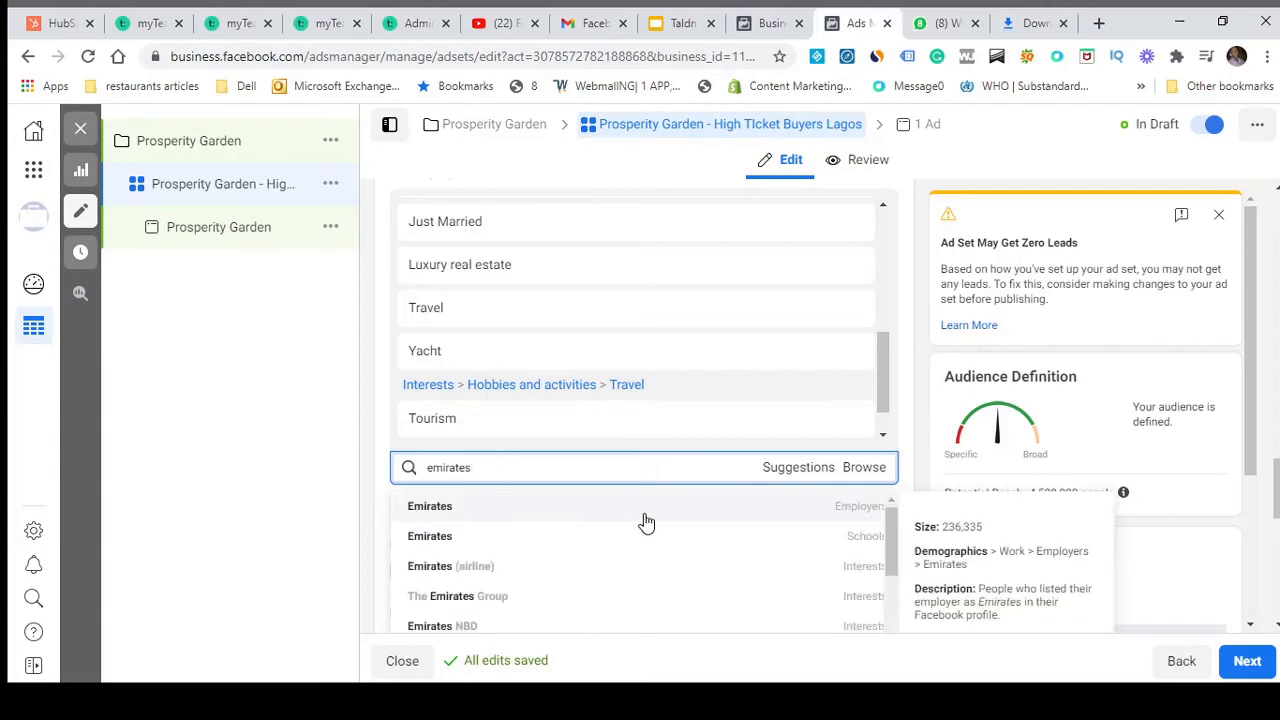
left_click(631, 570)
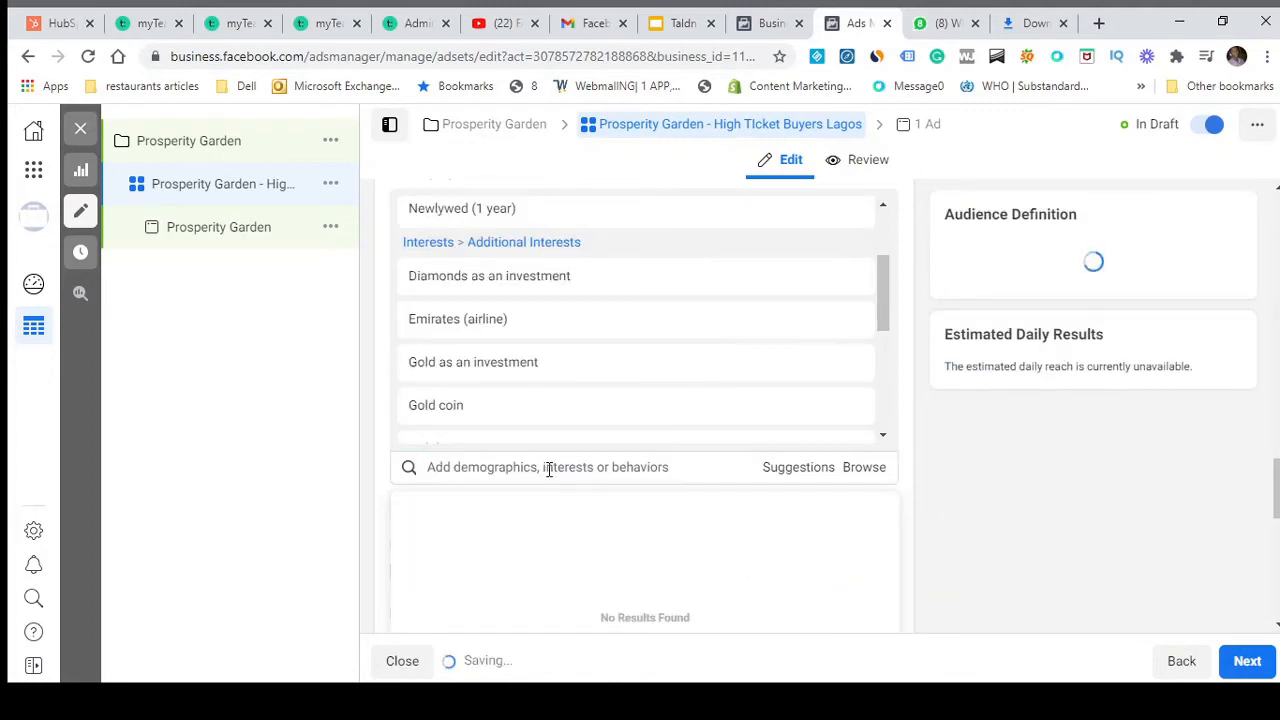
type("dubai mall")
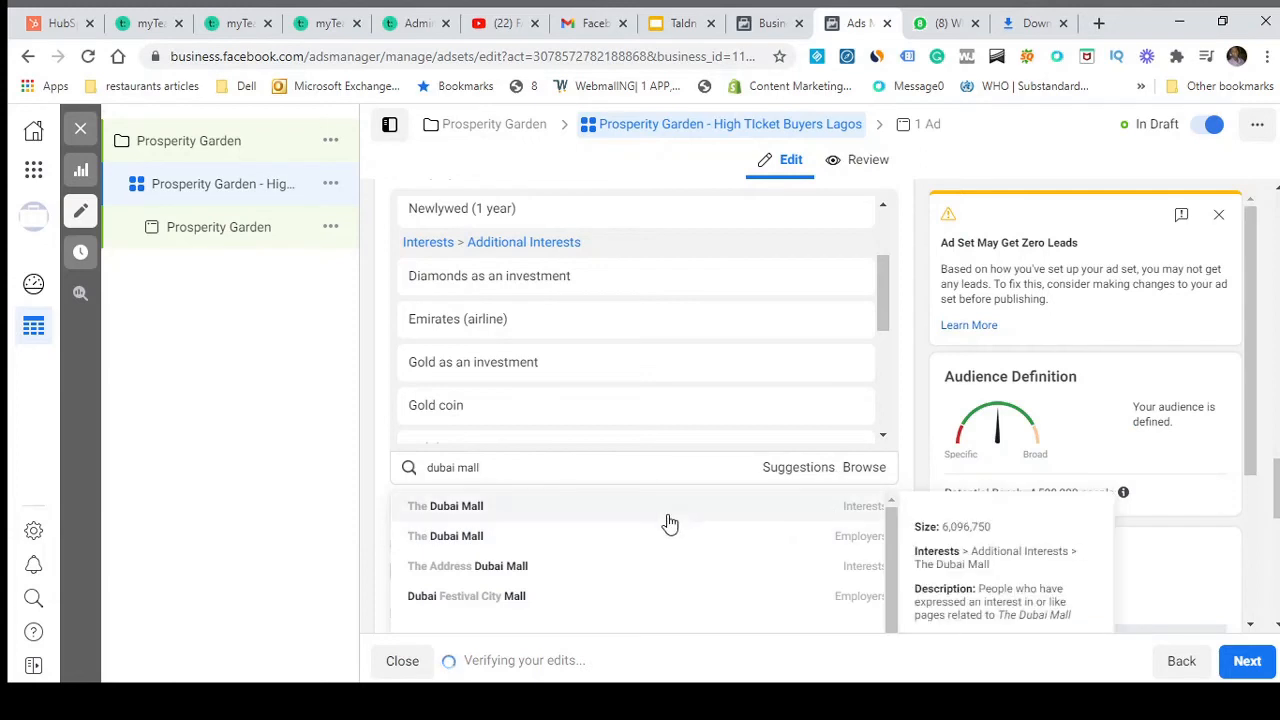
left_click(667, 523)
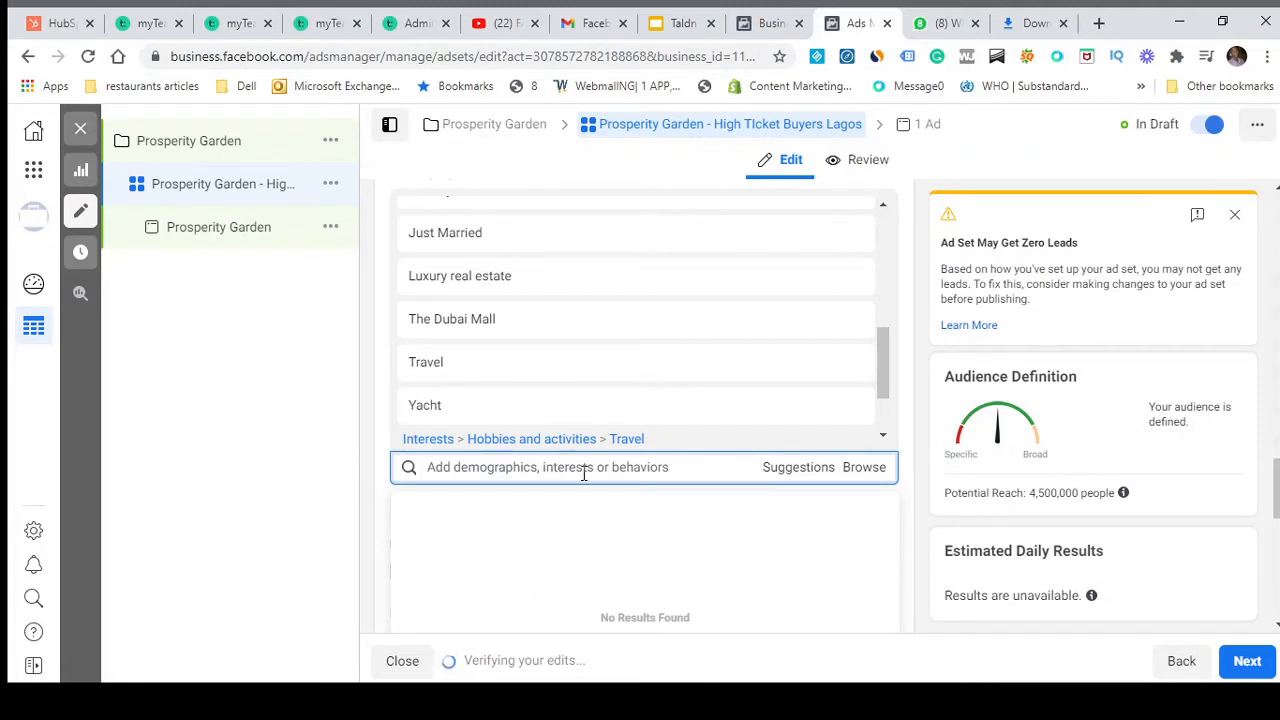
Search for "tripadvisor" to include the TripAdvisor interest, and add the suggested Trivago interest to the detailed targeting
type("tripadvisor")
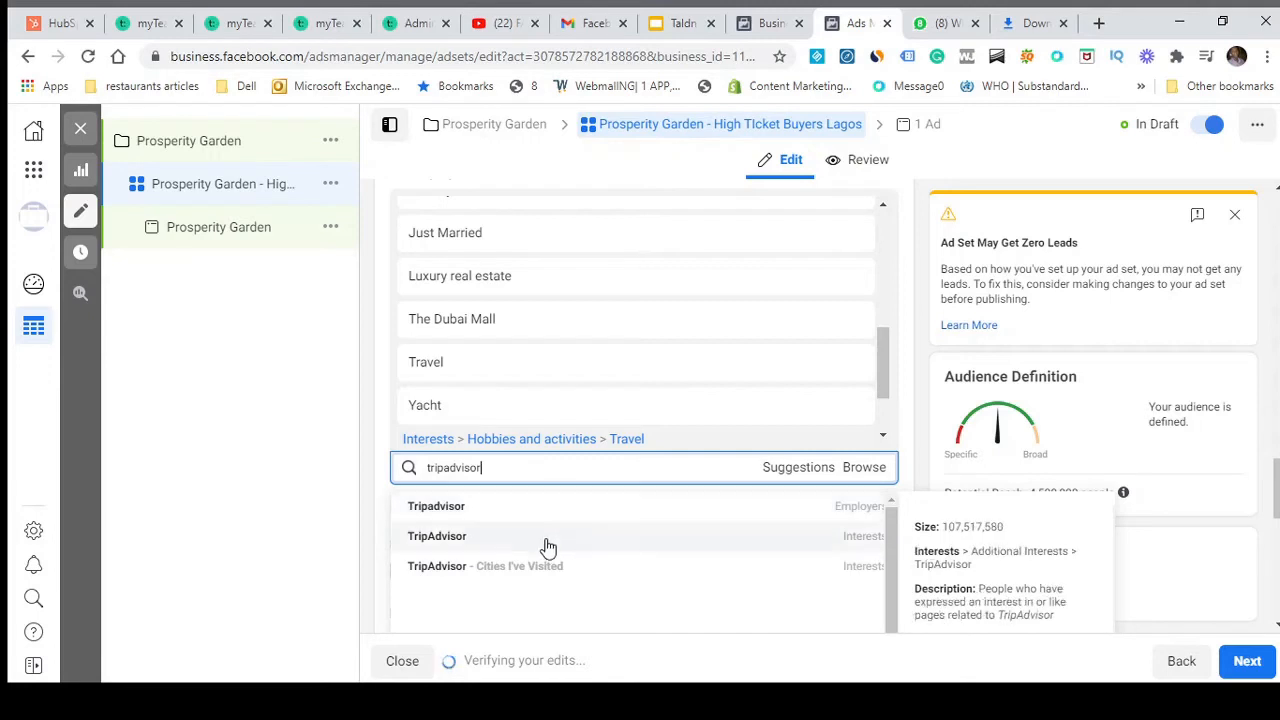
left_click(548, 545)
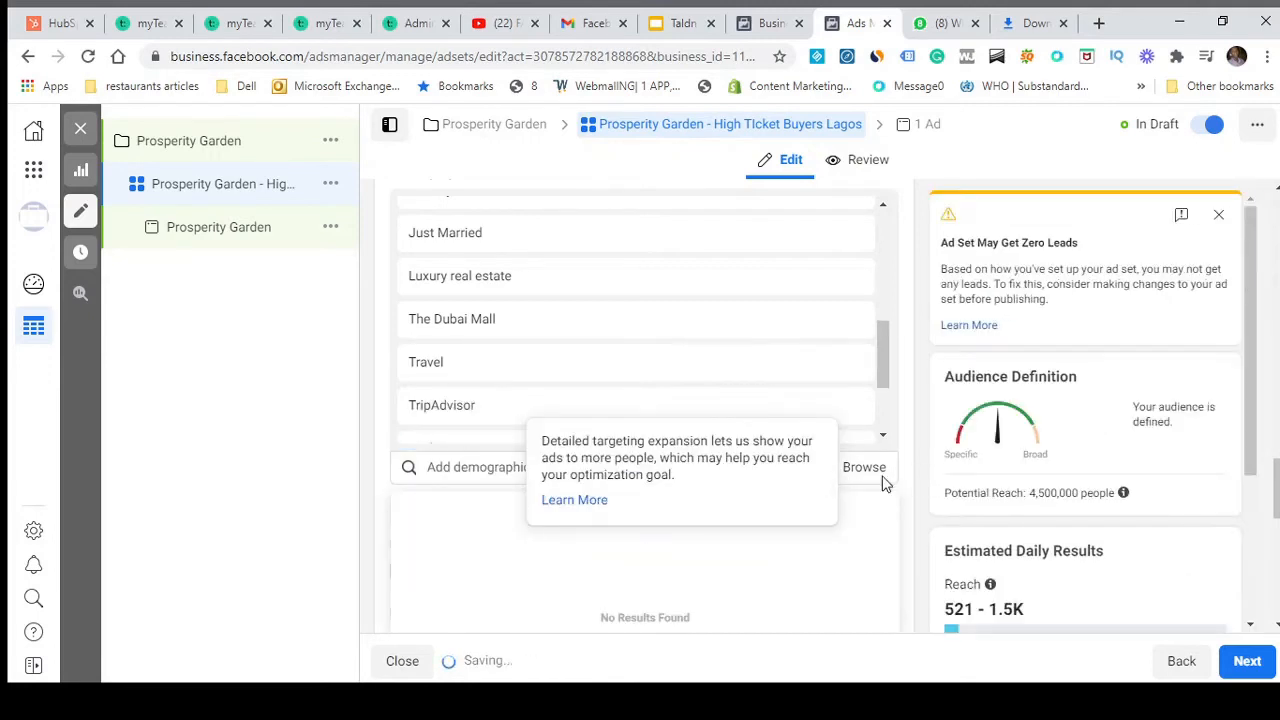
left_click(795, 474)
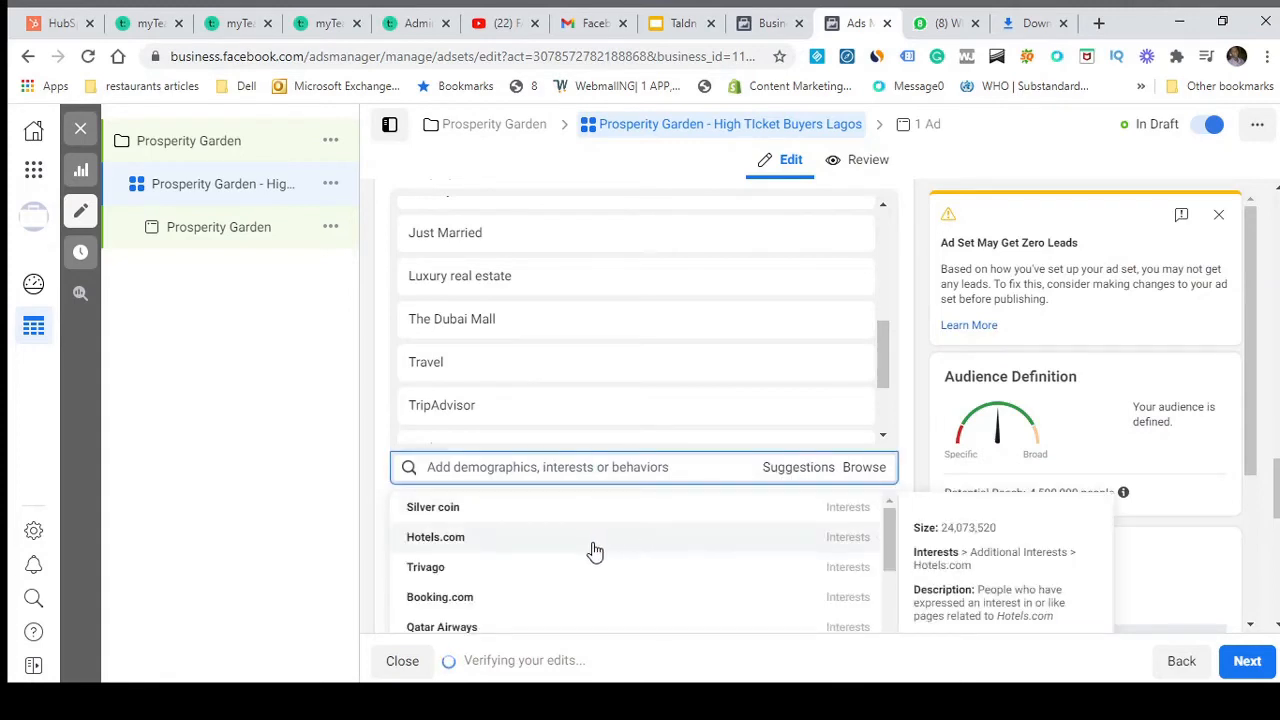
scroll(592, 551, "down", 2)
scroll(592, 551, "up", 2)
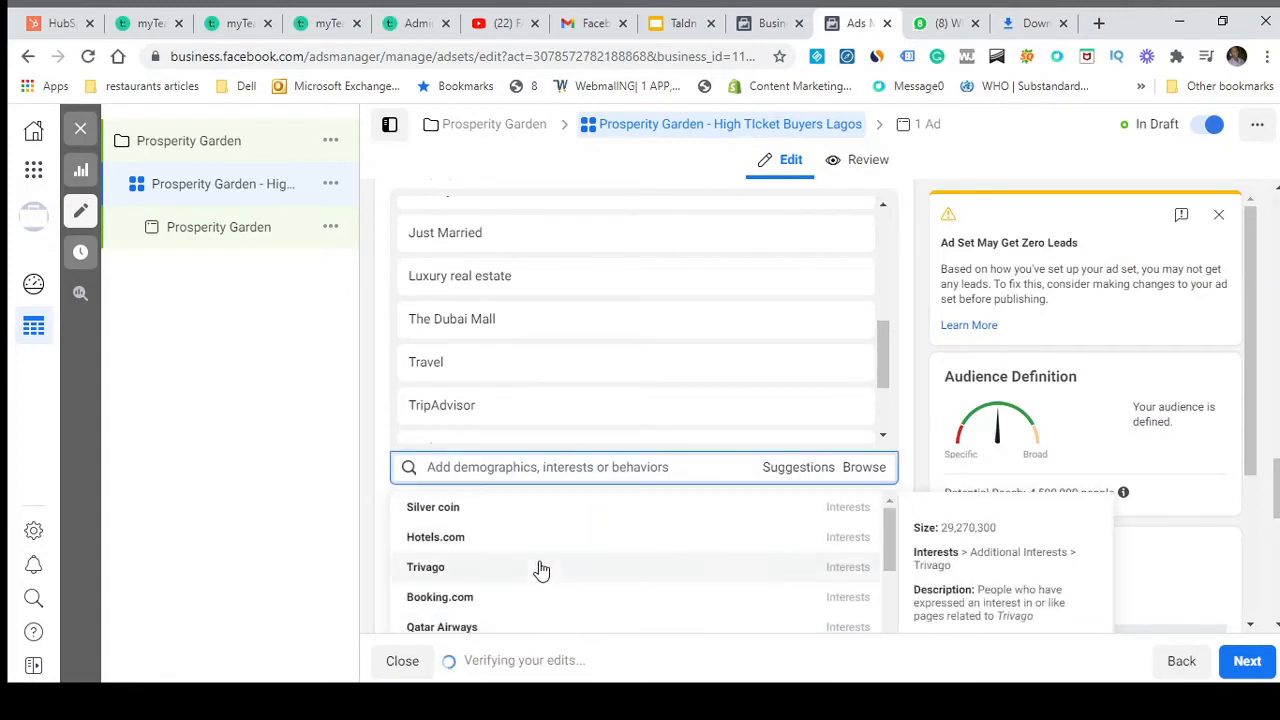
left_click(540, 570)
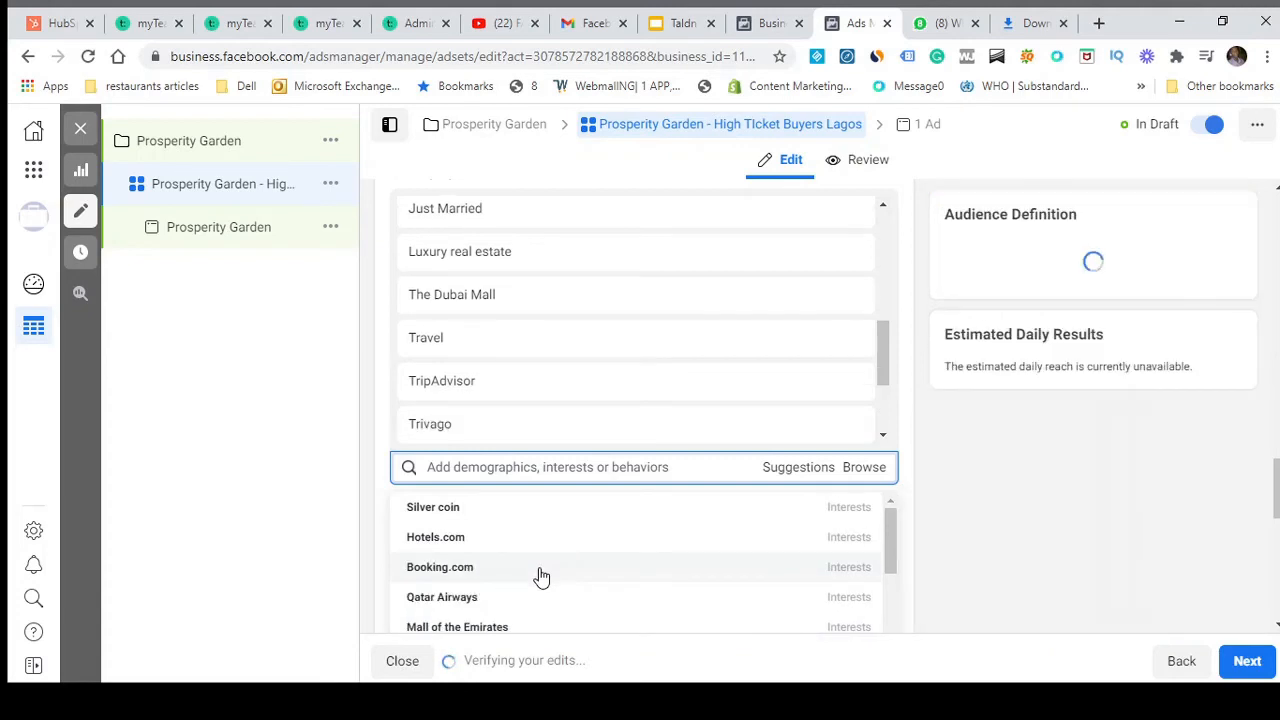
Add the suggested Qatar Airways interest to the detailed targeting
scroll(540, 574, "down", 2)
scroll(497, 563, "up", 2)
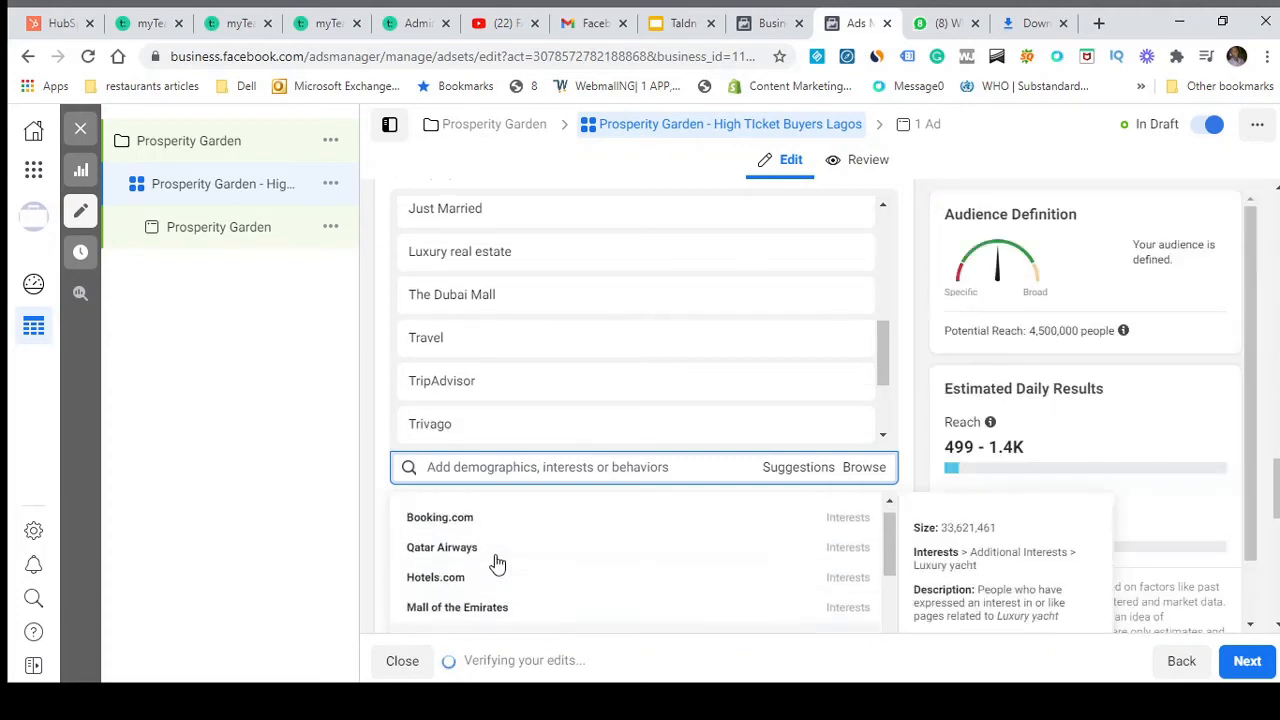
left_click(497, 577)
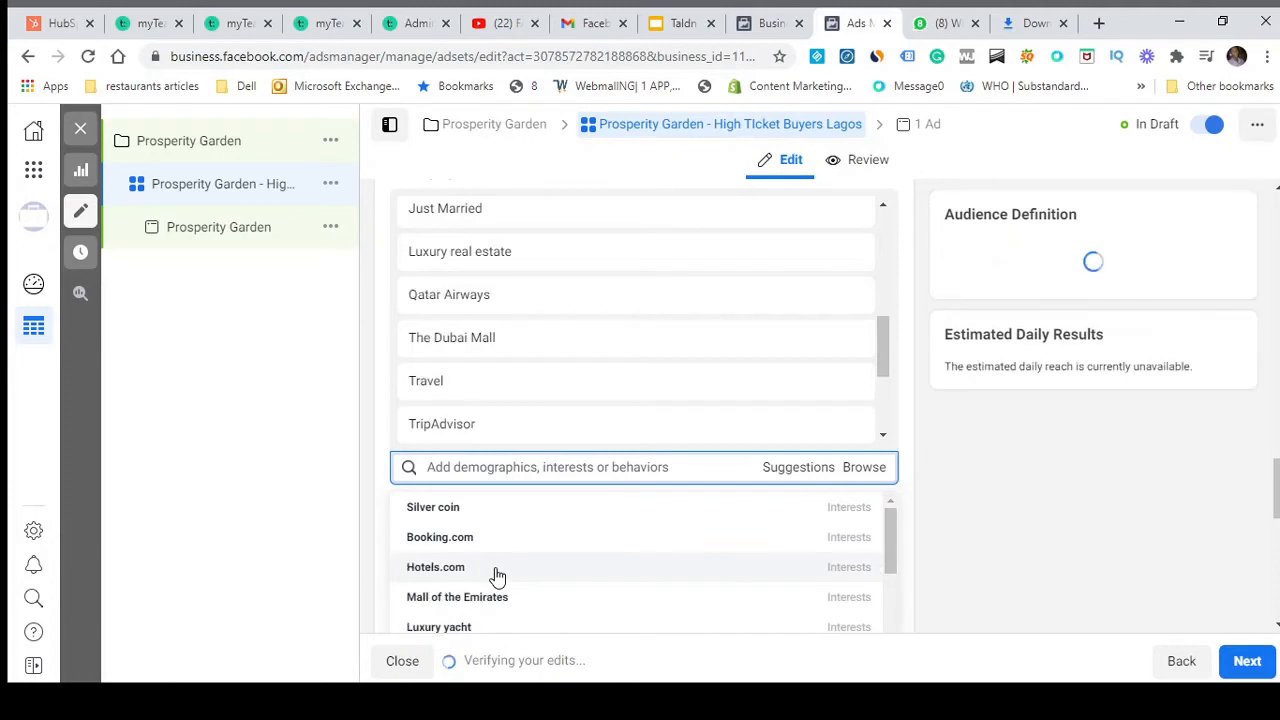
Look through the remaining travel and luxury suggestions and check the settings below the detailed targeting
scroll(500, 590, "down", 3)
scroll(500, 588, "down", 5)
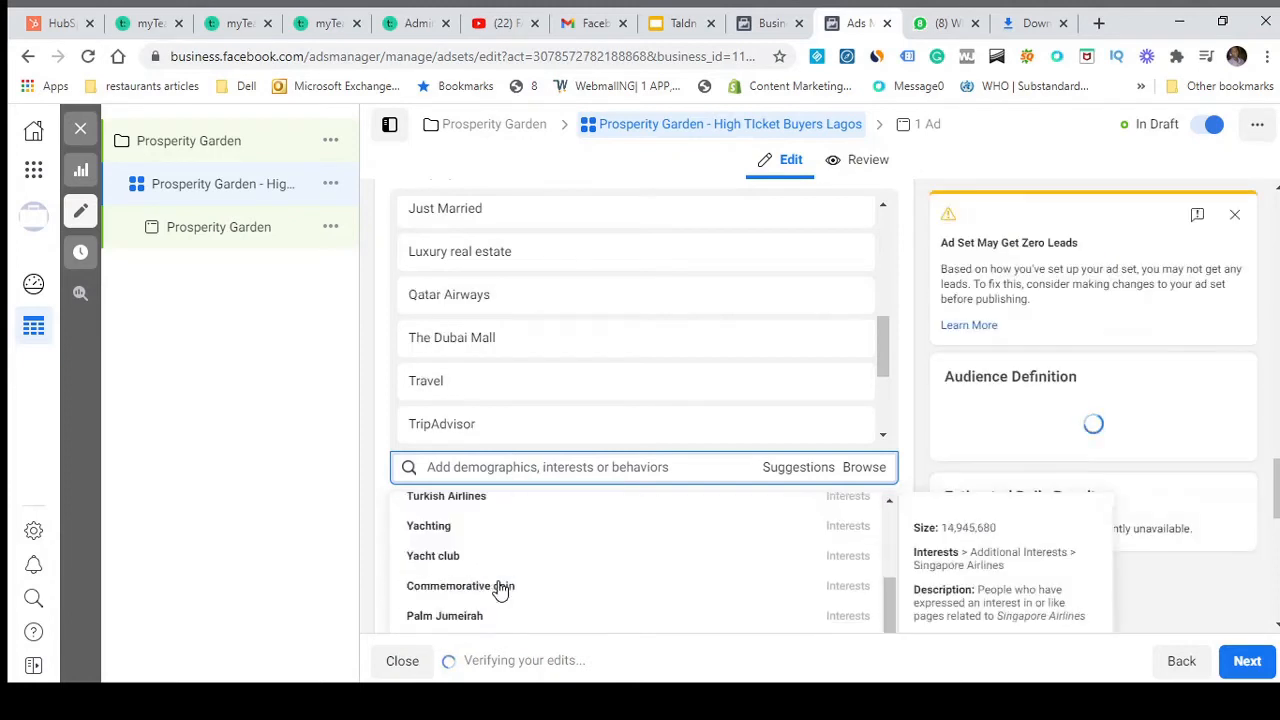
scroll(477, 557, "down", 2)
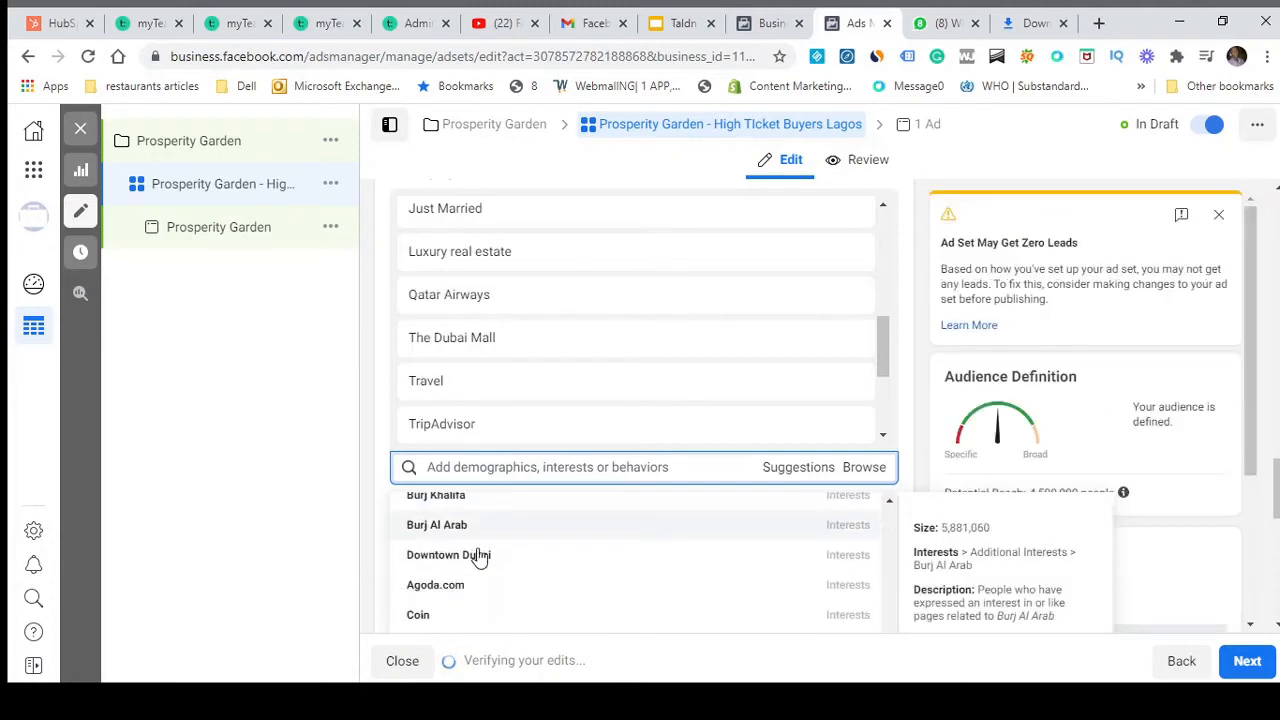
left_click(907, 417)
scroll(905, 417, "down", 2)
scroll(1040, 545, "down", 2)
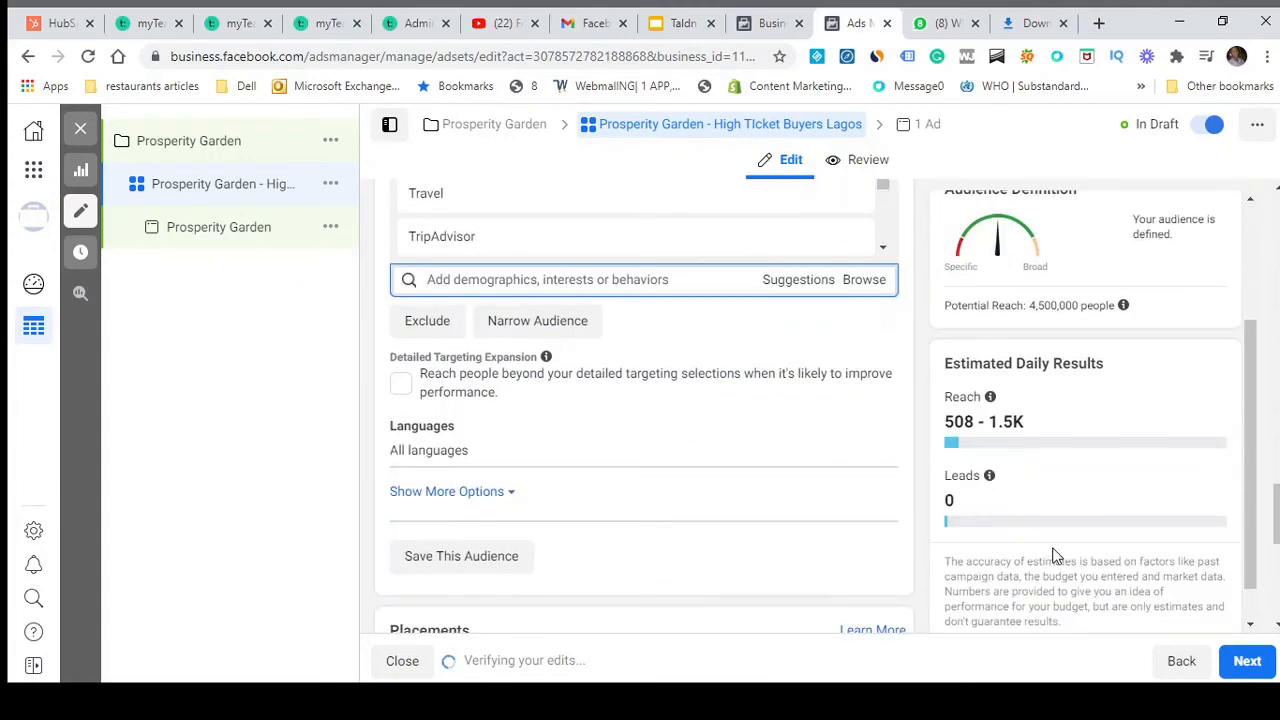
scroll(1054, 554, "down", 2)
scroll(717, 432, "up", 3)
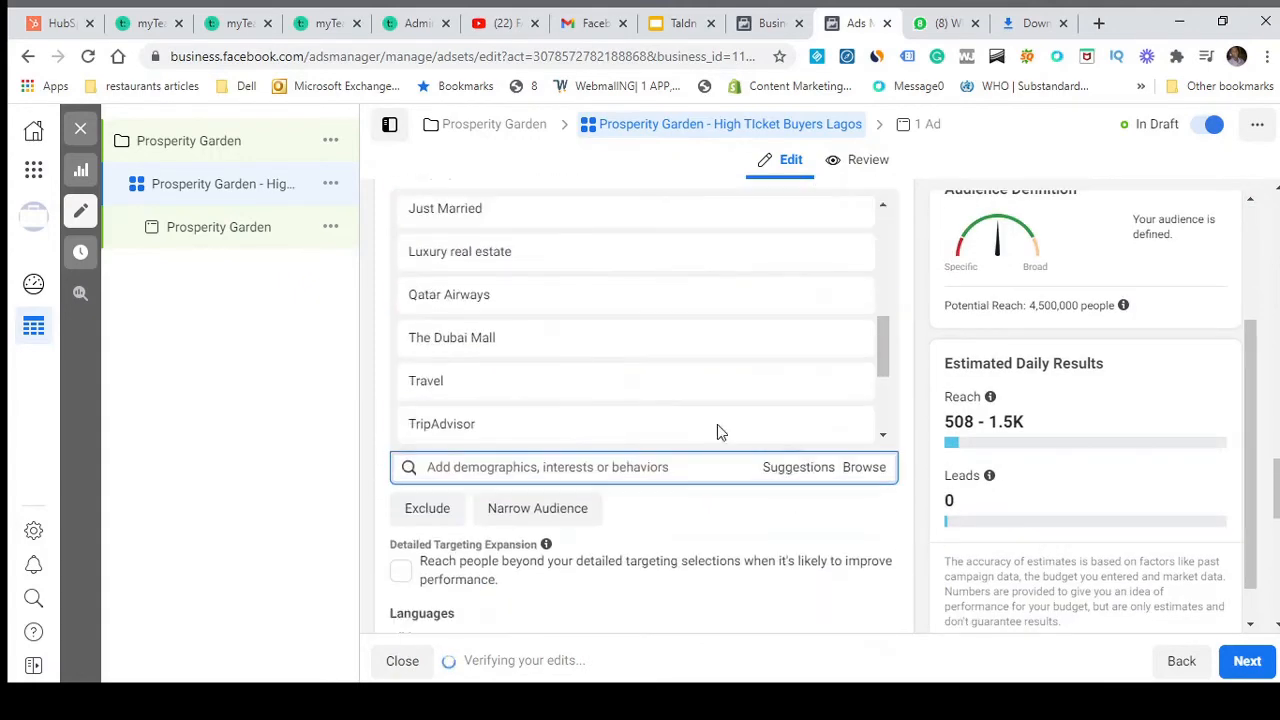
Search for "chevron" and include the Chevron Corporation interest in the detailed targeting
left_click(631, 467)
type("d")
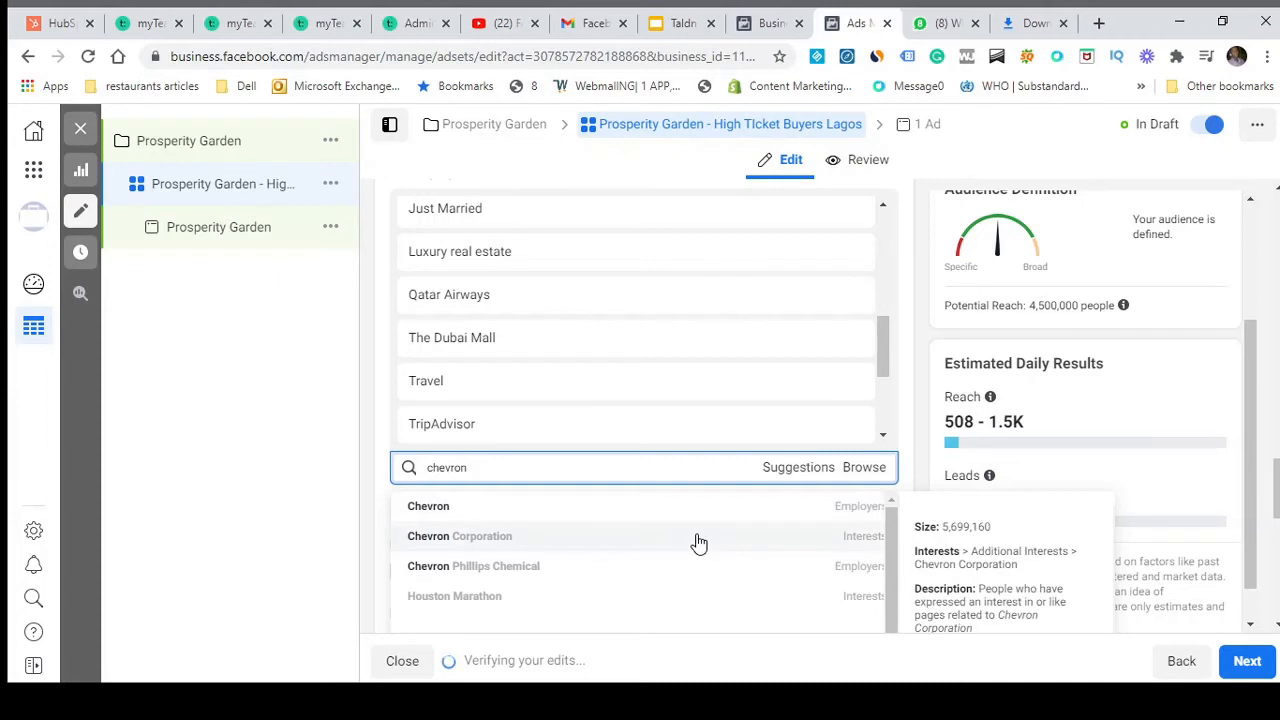
left_click(698, 538)
left_click(785, 477)
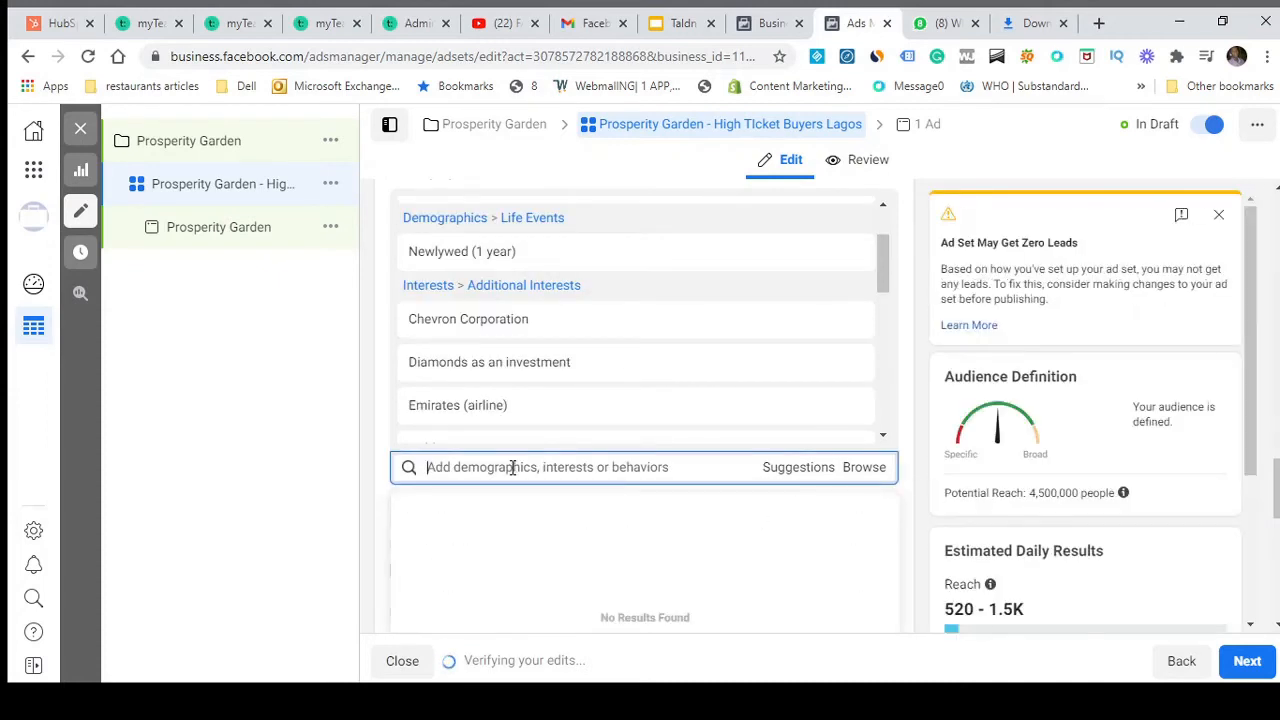
Search for "texaco" and "mobil" and include the Texaco and Mobil interests in the detailed targeting
type("mob")
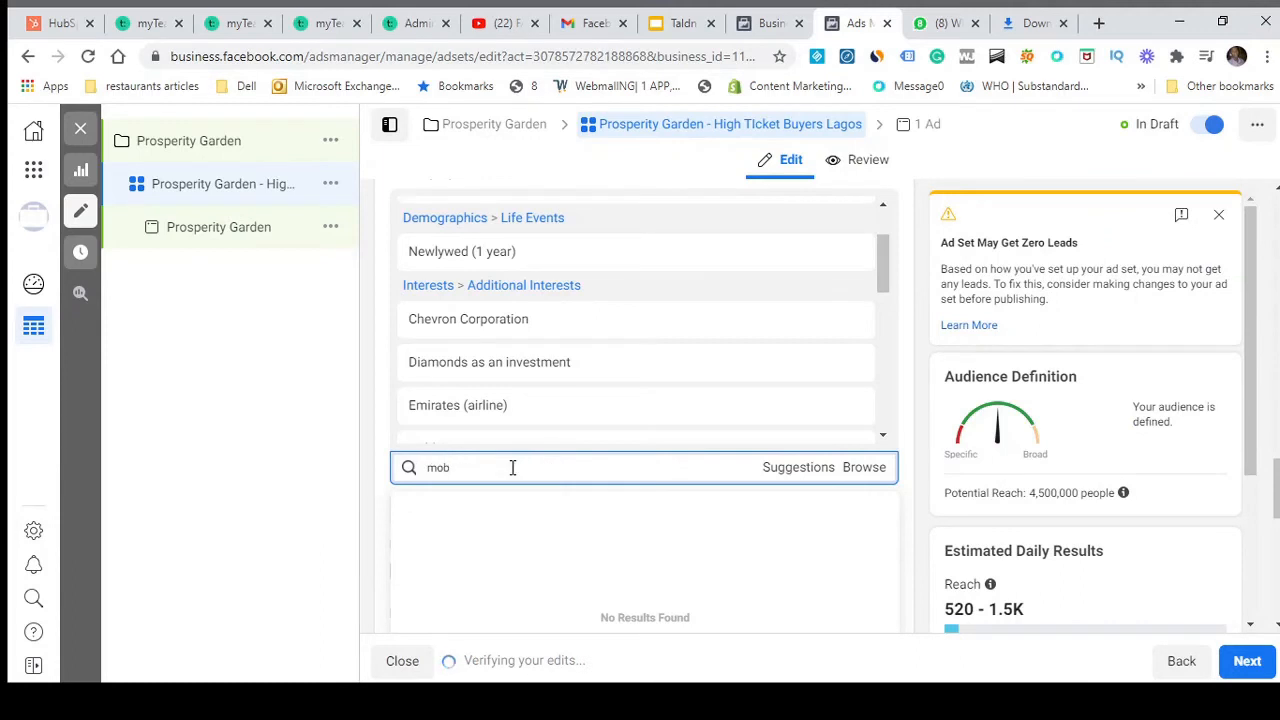
key("BackSpace")
key("BackSpace")
key("BackSpace")
type("texaco")
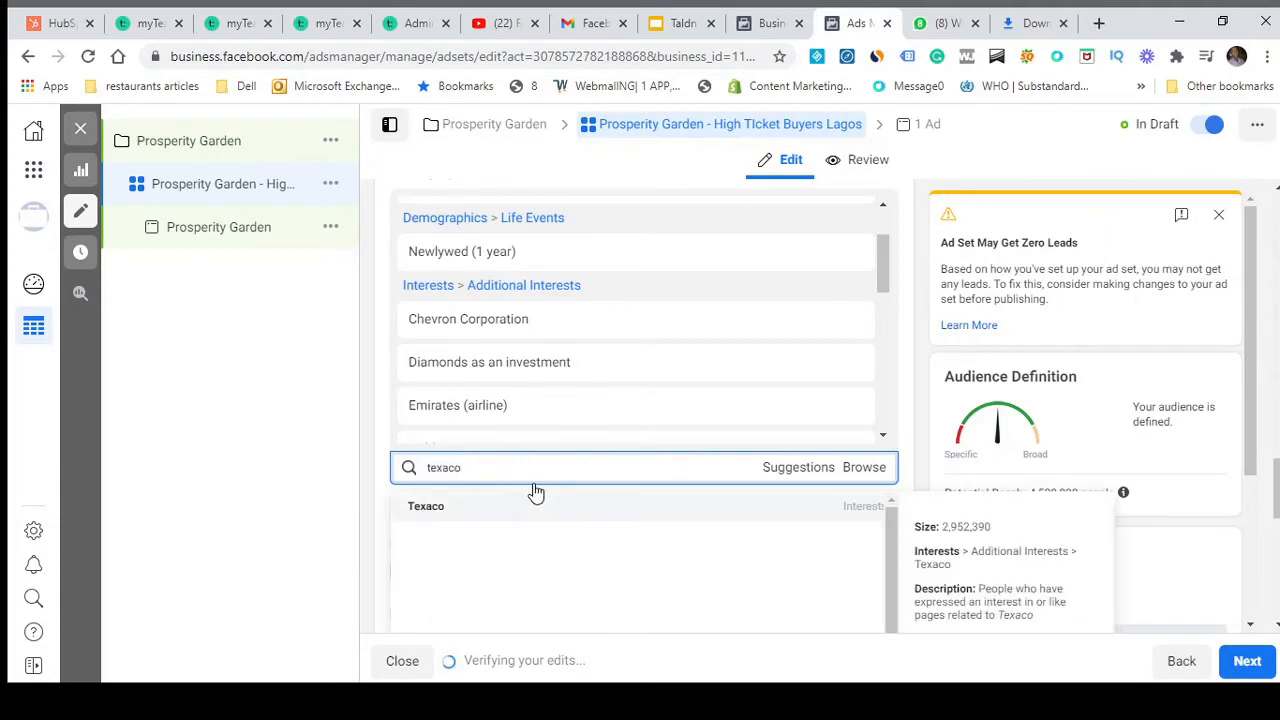
left_click(536, 495)
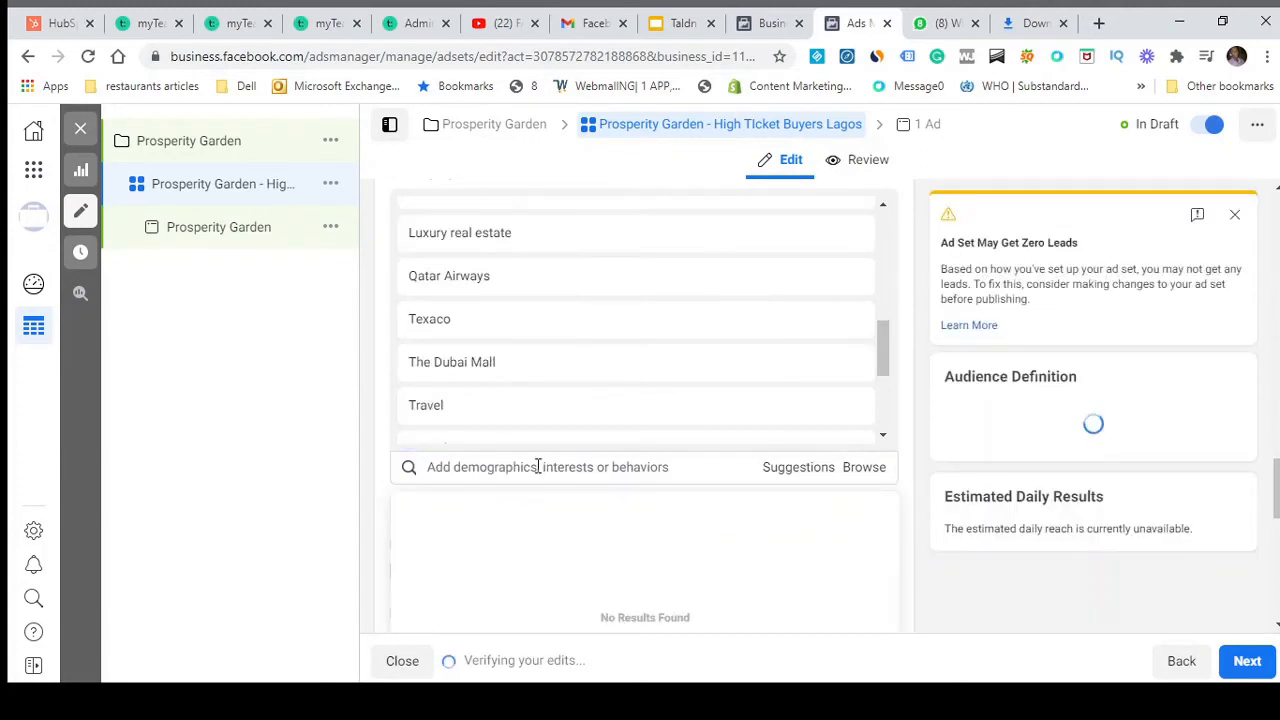
left_click(537, 466)
type("mobil")
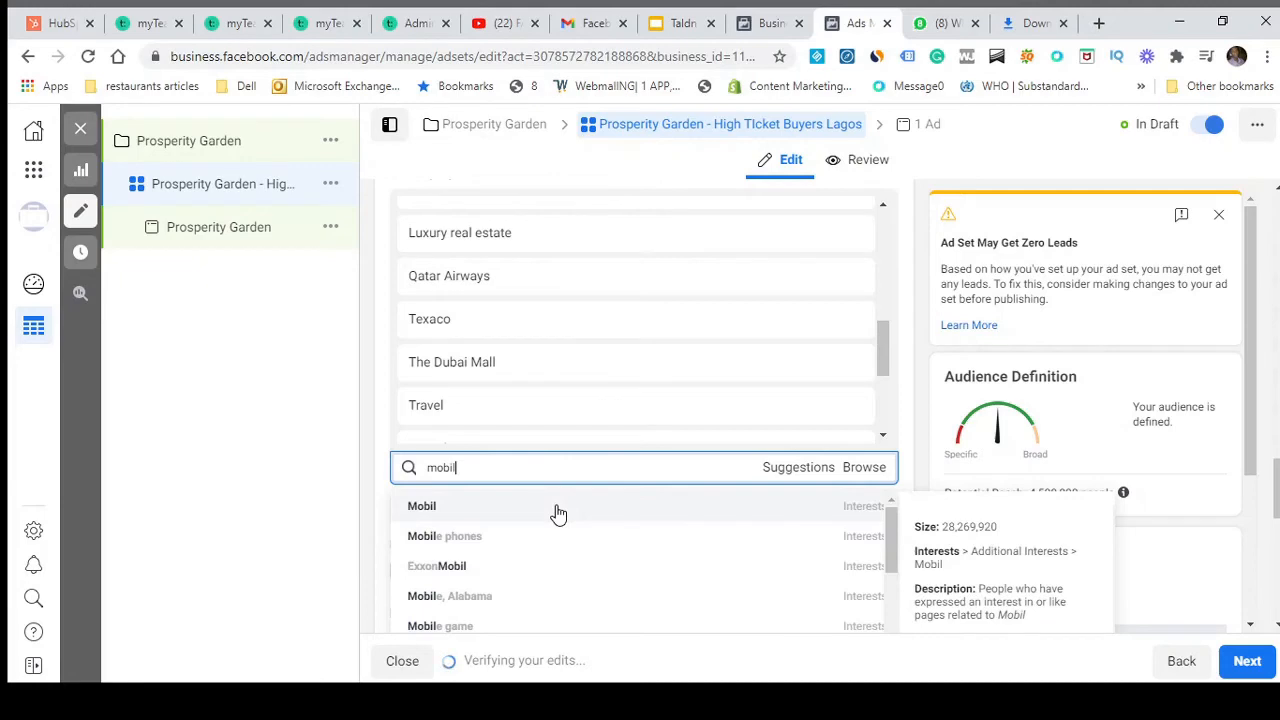
left_click(558, 513)
Review the ad set's audience setup, from the included detailed targeting back to the age, gender and location settings
scroll(763, 376, "up", 10)
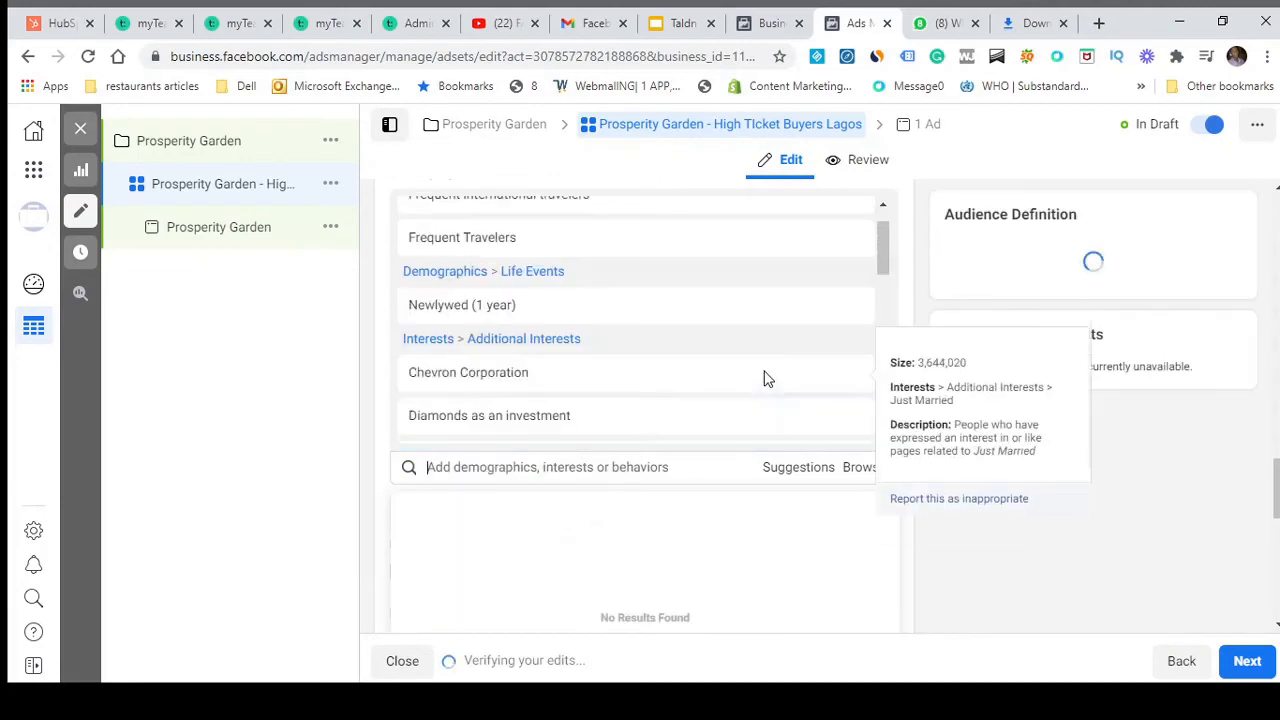
scroll(767, 379, "down", 1)
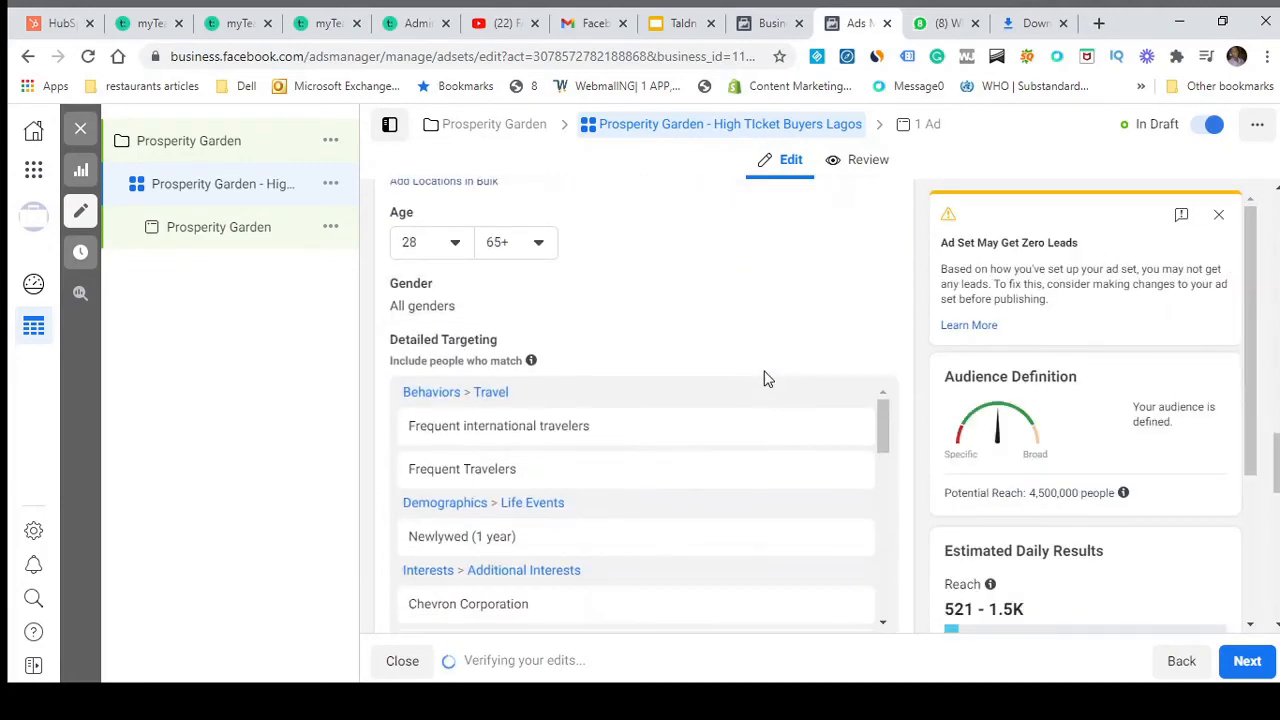
scroll(767, 379, "up", 1)
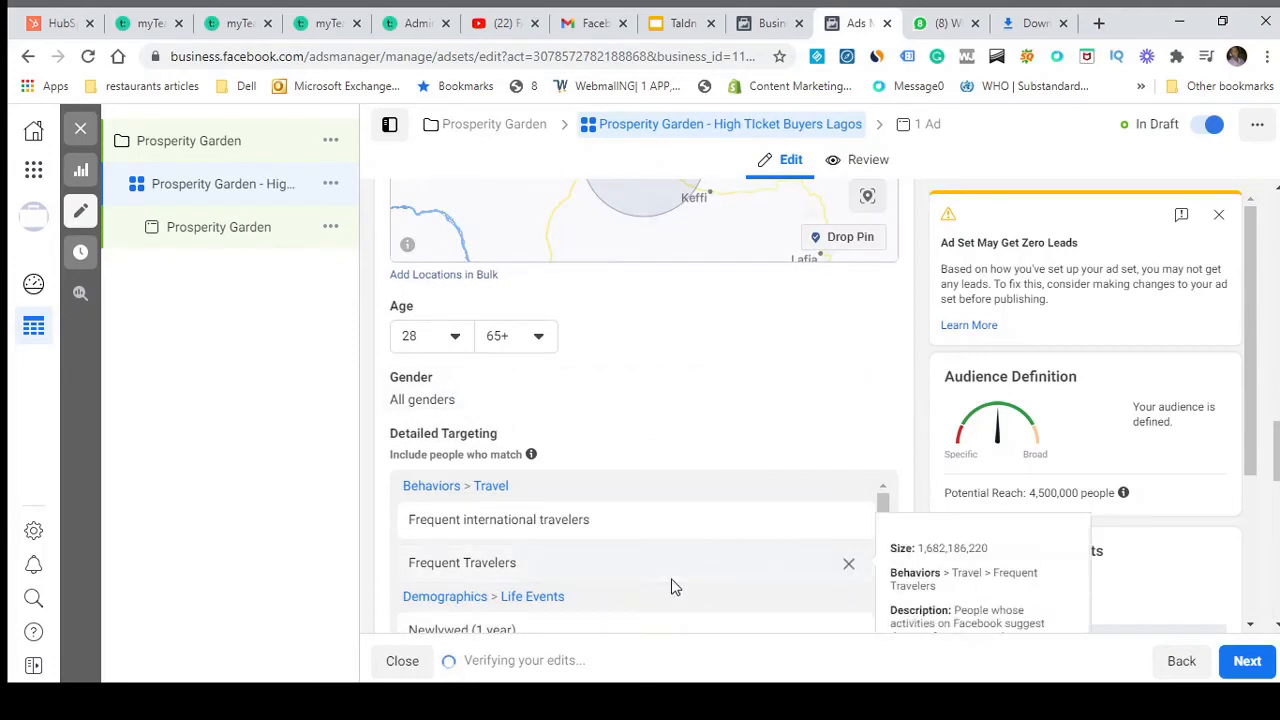
scroll(674, 586, "up", 4)
scroll(674, 586, "up", 3)
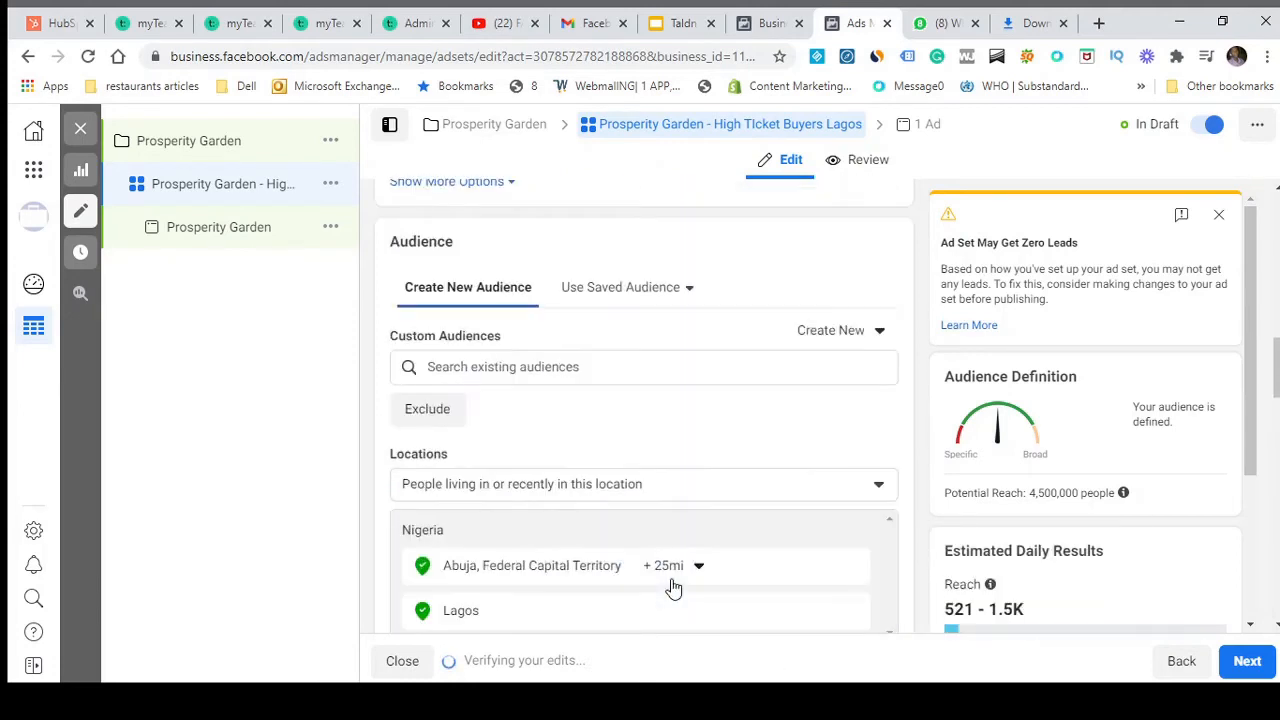
Check the ad set's detailed targeting and placement settings, closing the open targeting results
scroll(674, 586, "down", 9)
scroll(674, 586, "down", 5)
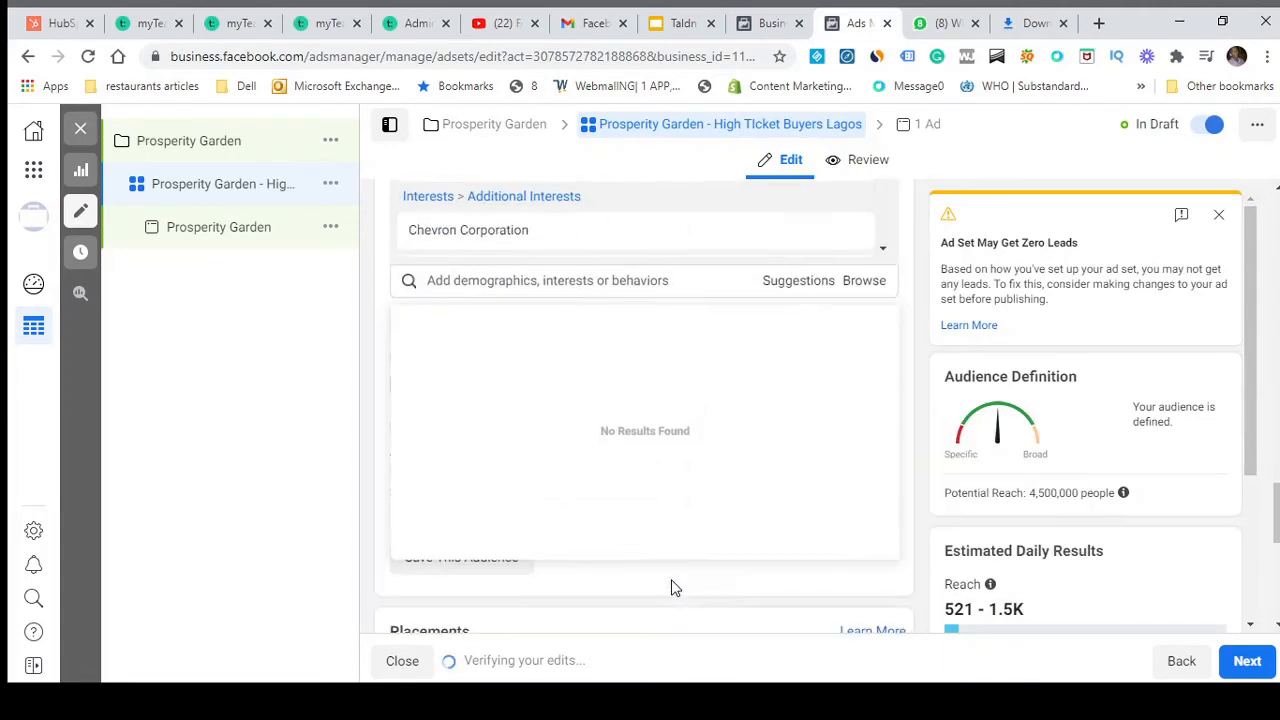
scroll(590, 405, "down", 1)
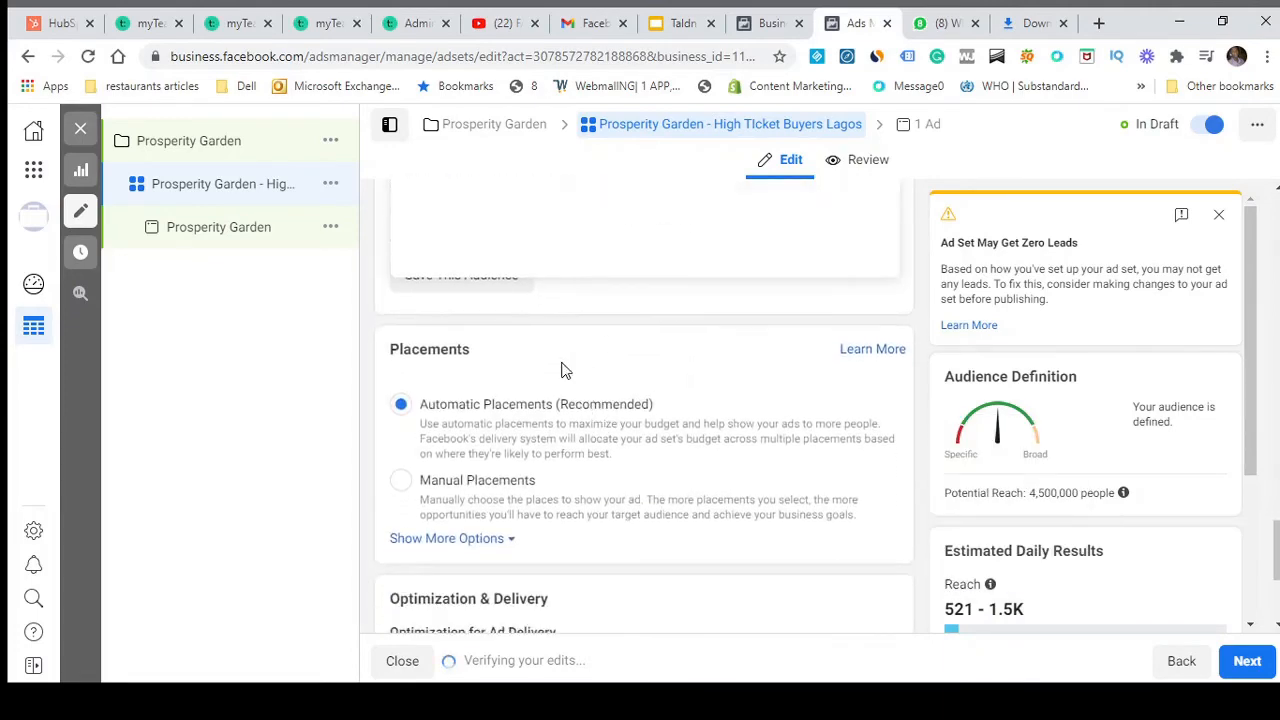
scroll(520, 340, "up", 4)
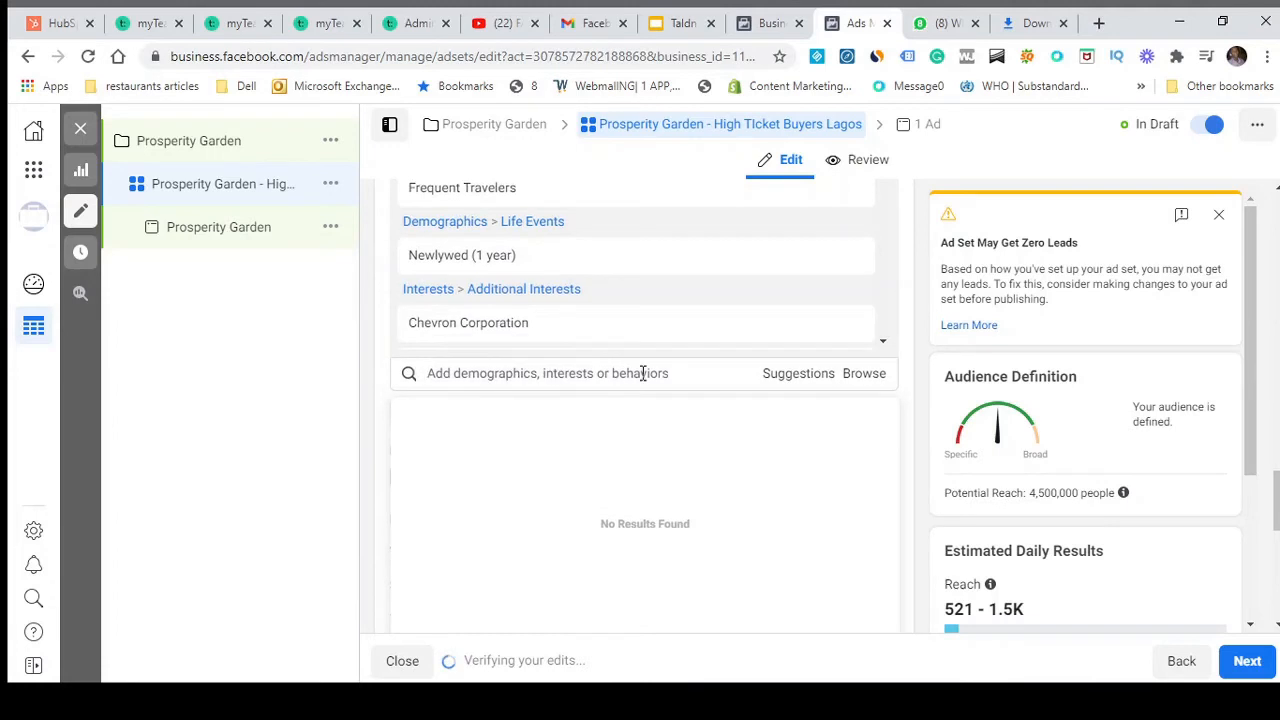
left_click(642, 373)
scroll(688, 470, "down", 3)
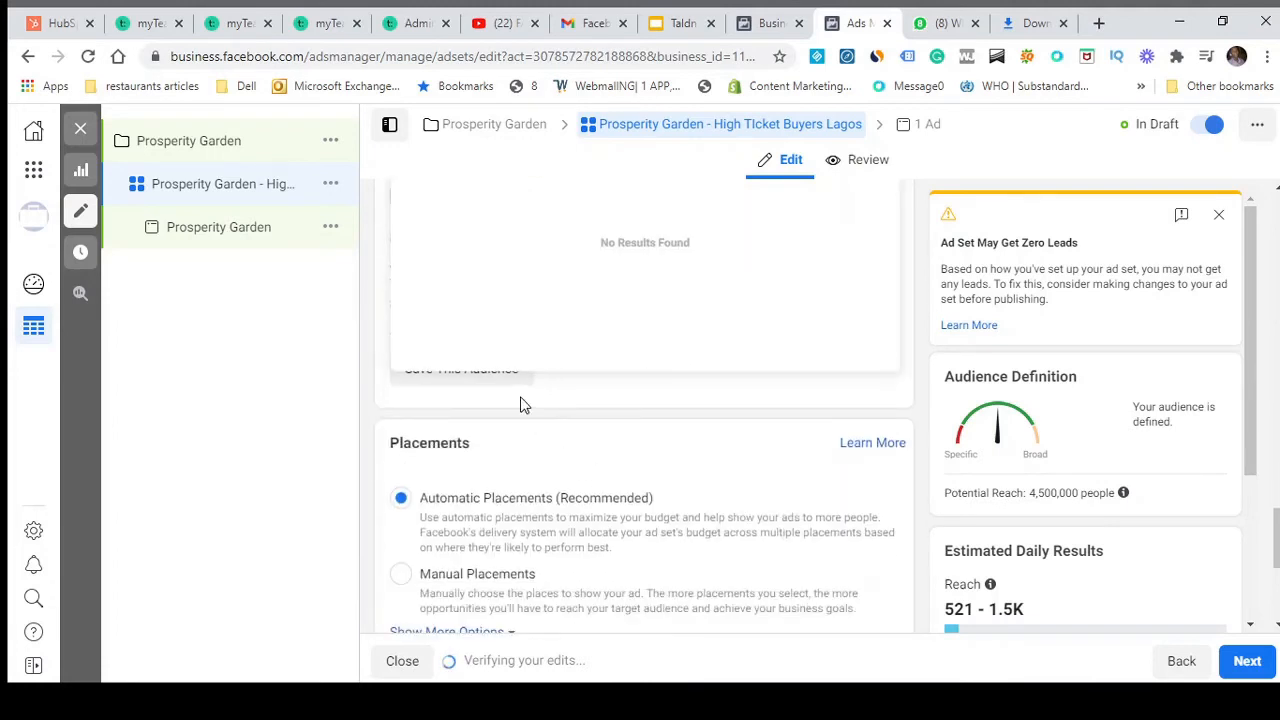
left_click(521, 404)
scroll(560, 390, "up", 3)
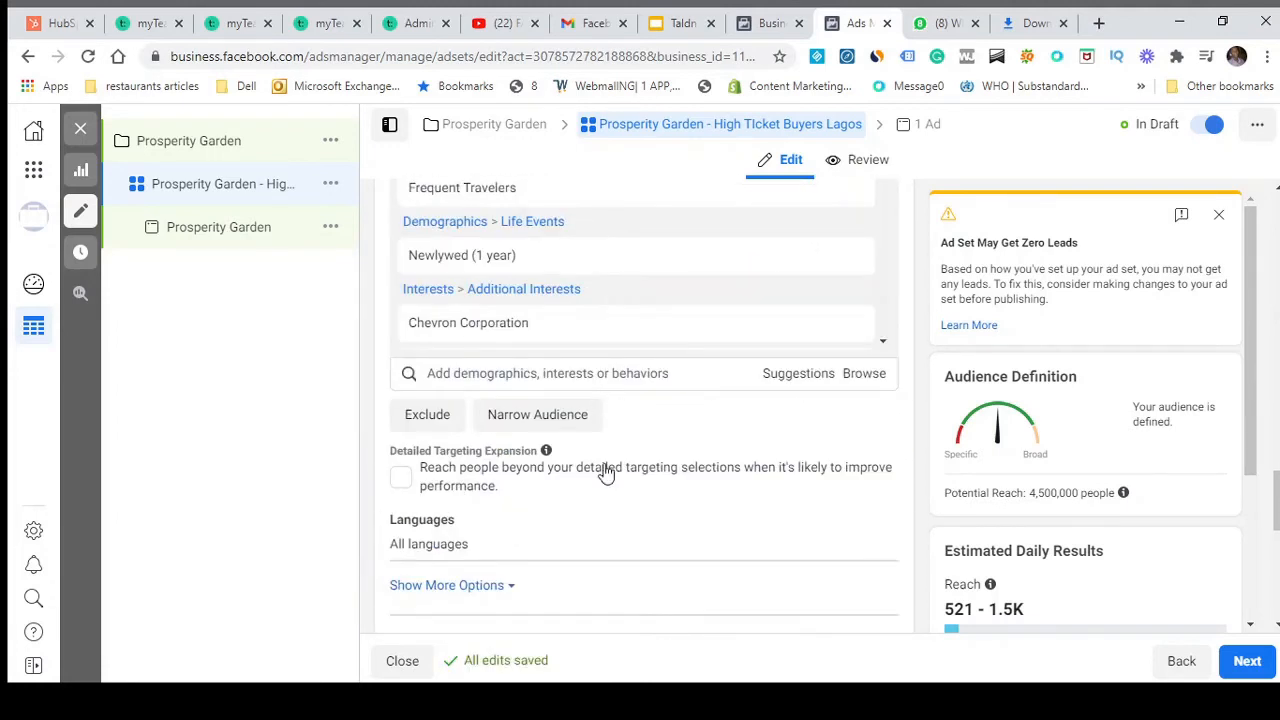
Browse the purchase and travel behaviors and include Returned from travels 2 weeks ago in the detailed targeting
left_click(866, 378)
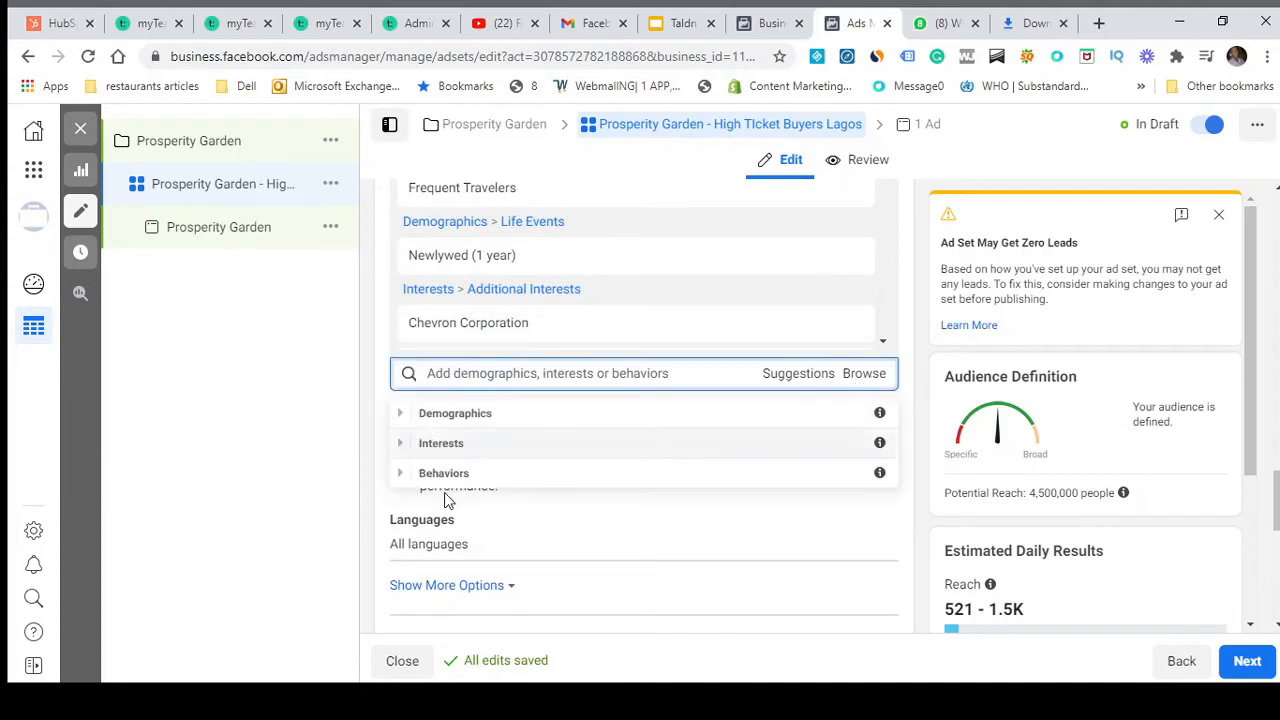
scroll(440, 460, "down", 1)
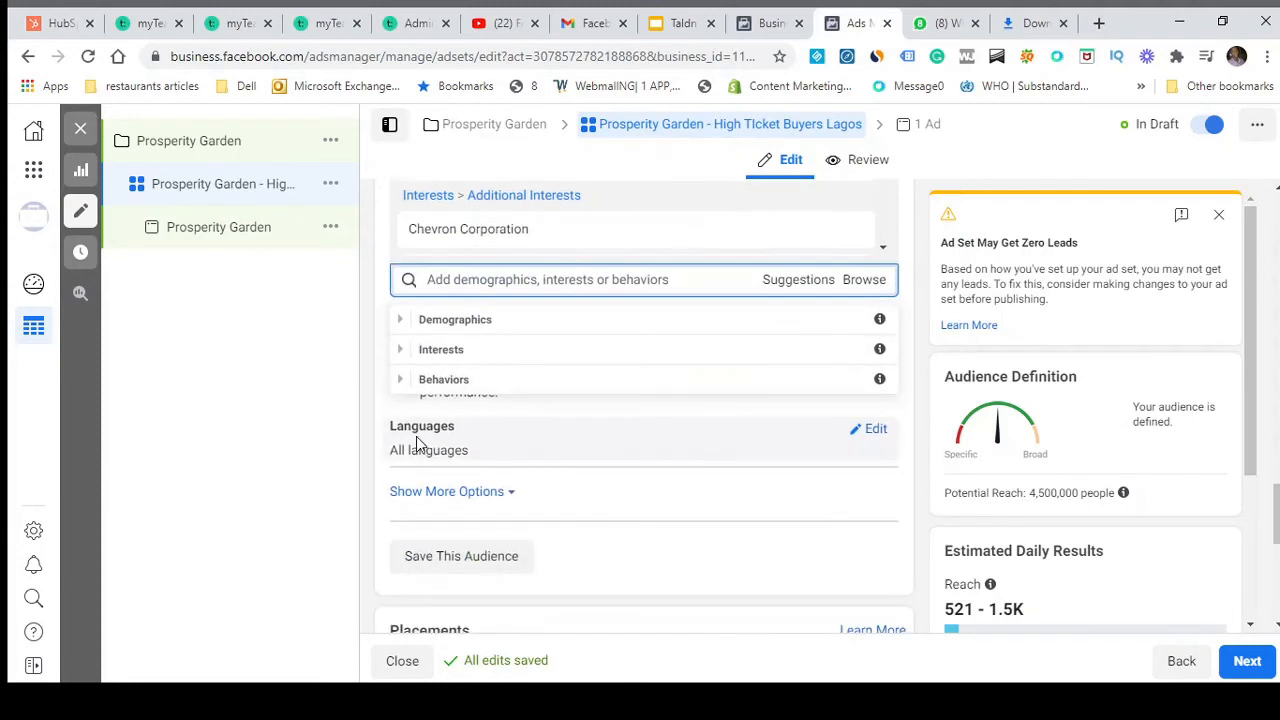
left_click(408, 380)
scroll(405, 420, "down", 2)
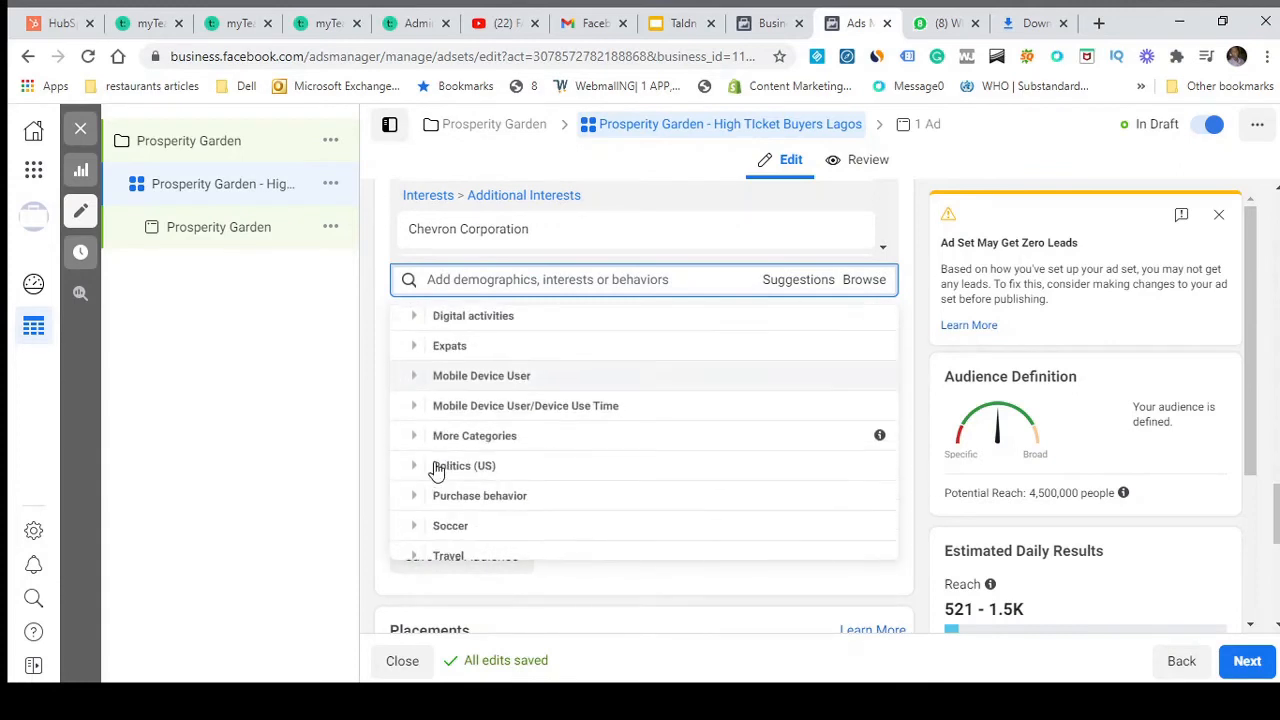
left_click(415, 486)
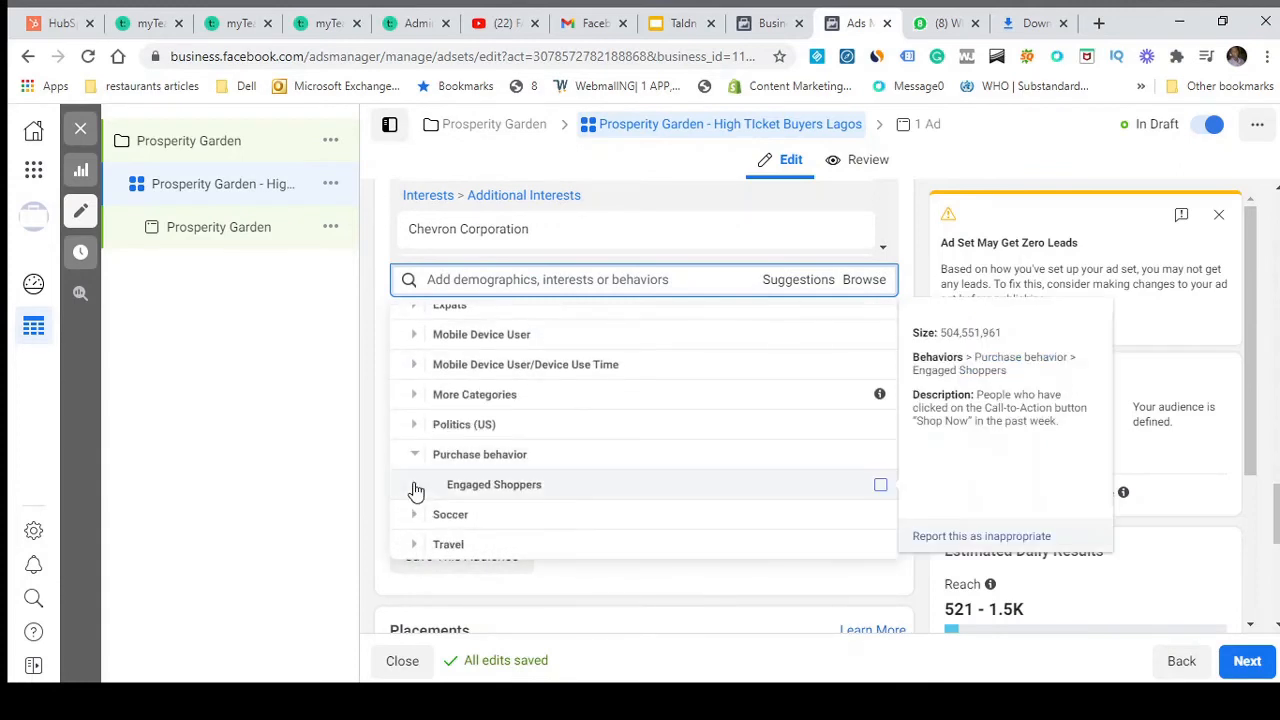
left_click(414, 456)
scroll(420, 480, "down", 2)
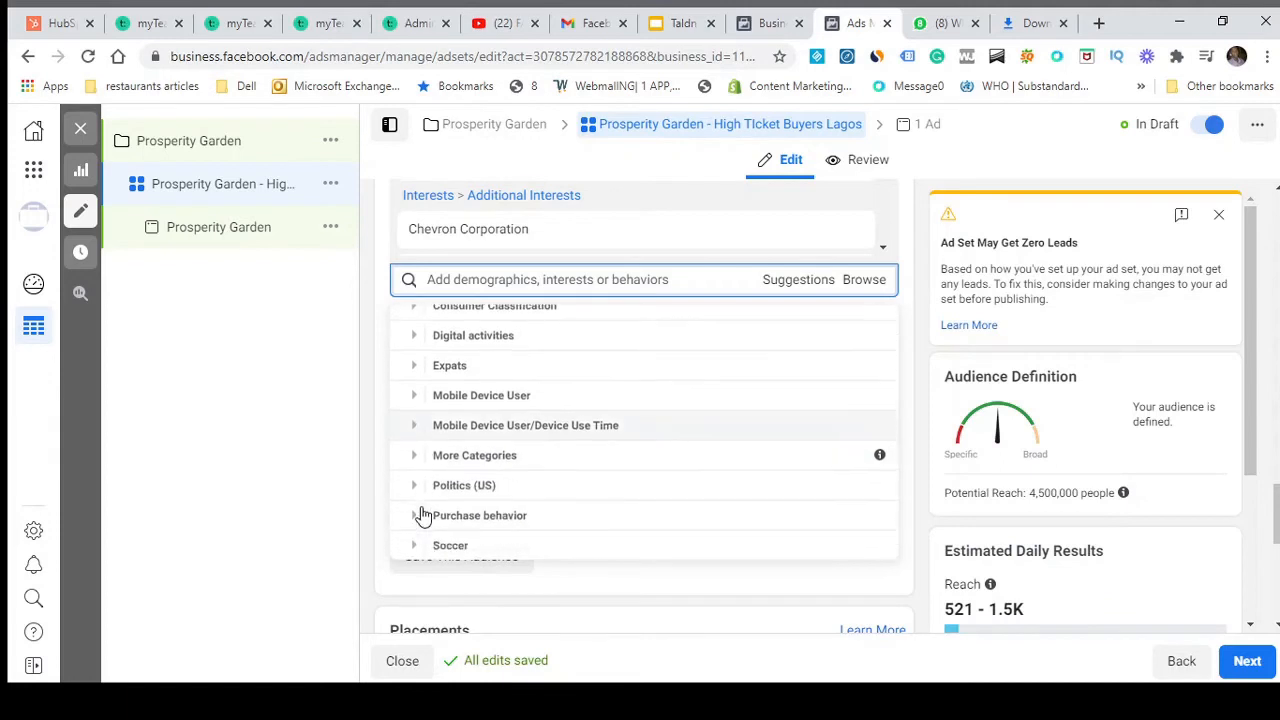
left_click(414, 544)
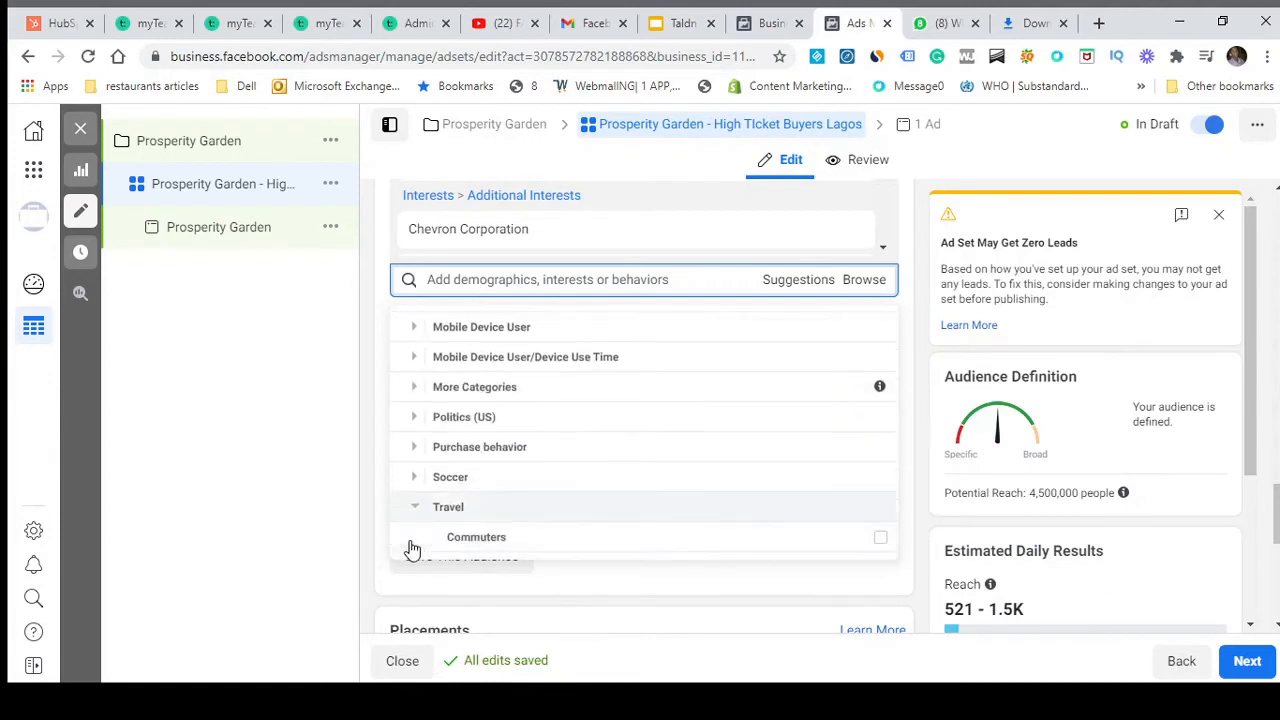
left_click(880, 543)
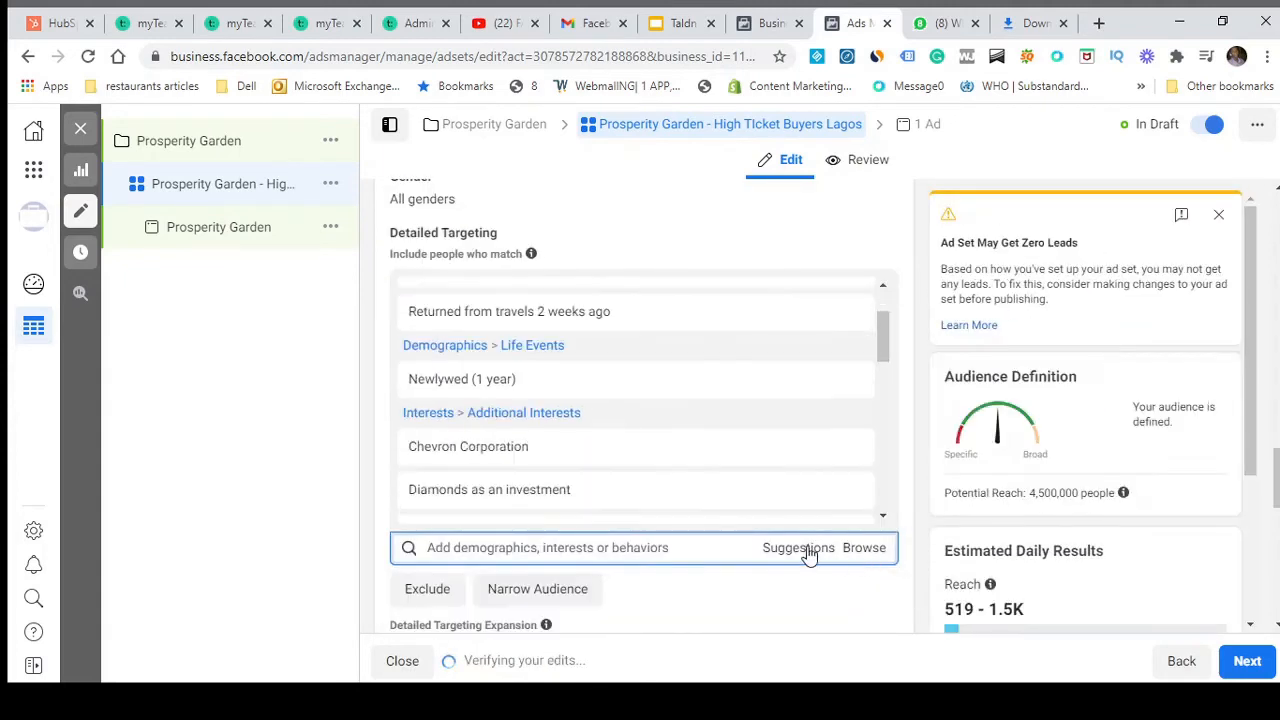
Examine the included interests and the behavior categories, including the countries under Consumer Classification
scroll(495, 505, "down", 2)
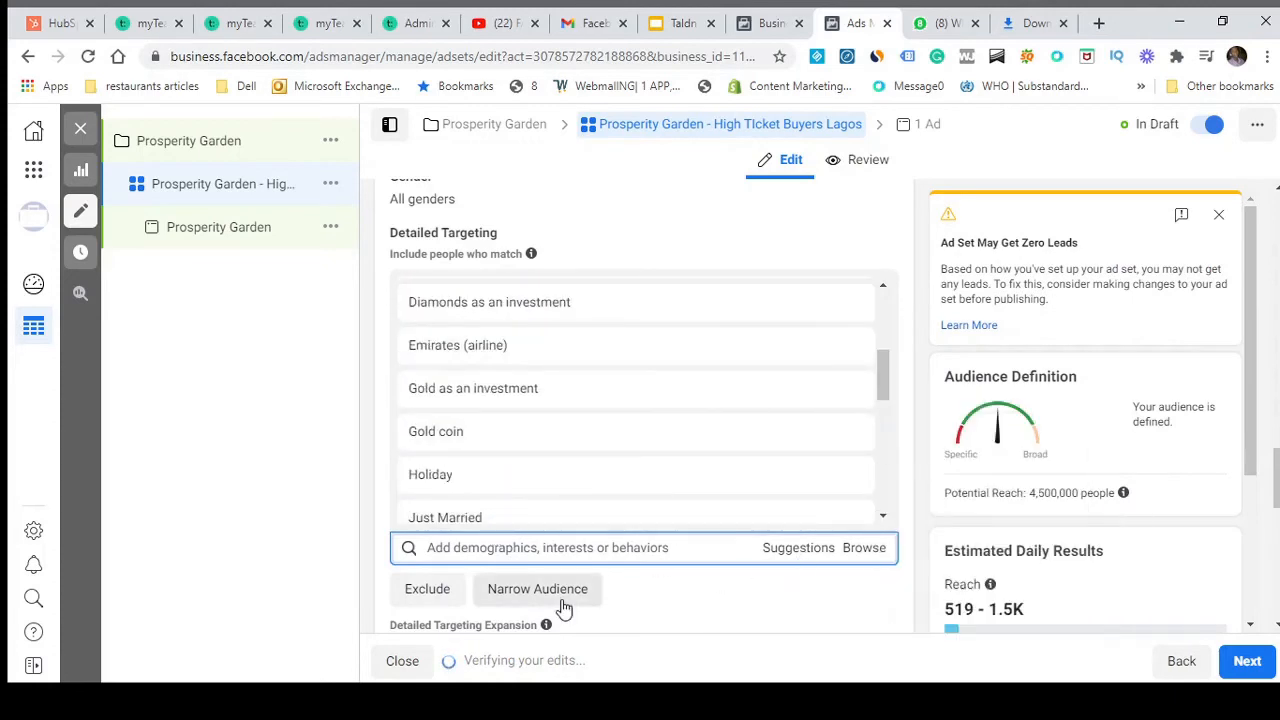
scroll(563, 606, "down", 2)
left_click(855, 370)
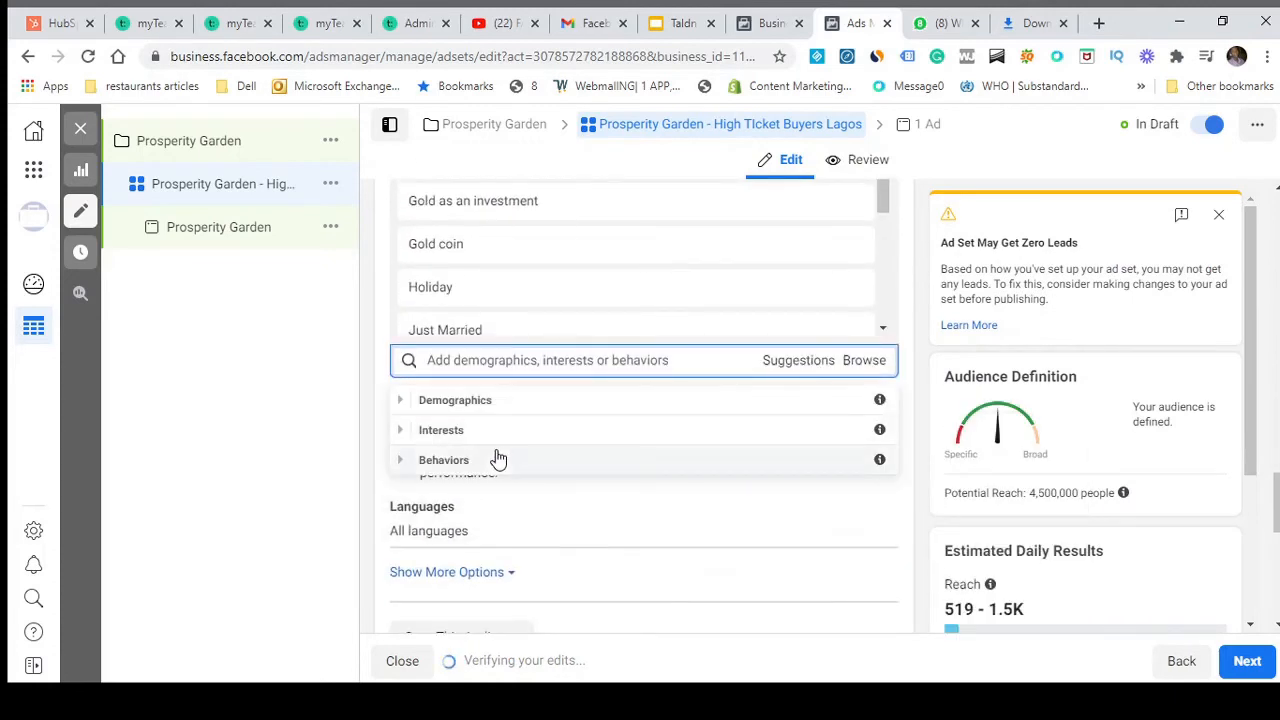
left_click(405, 462)
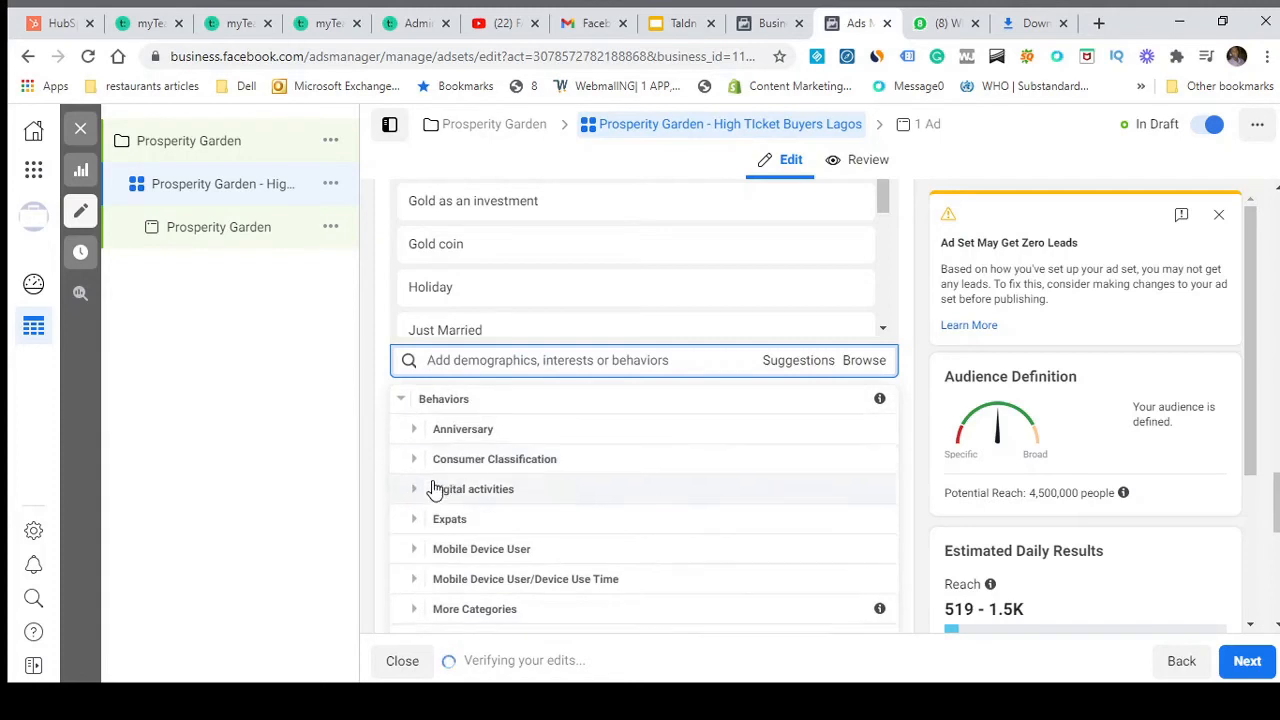
scroll(409, 489, "down", 1)
scroll(420, 489, "up", 1)
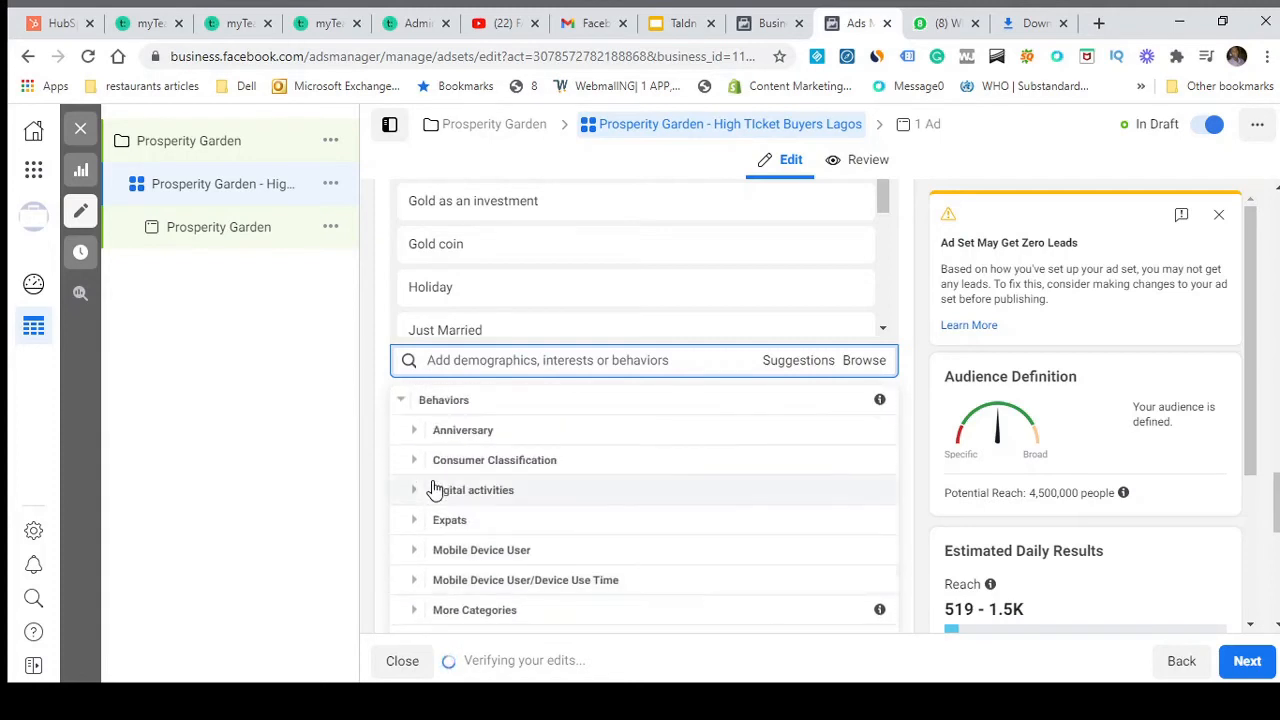
left_click(406, 460)
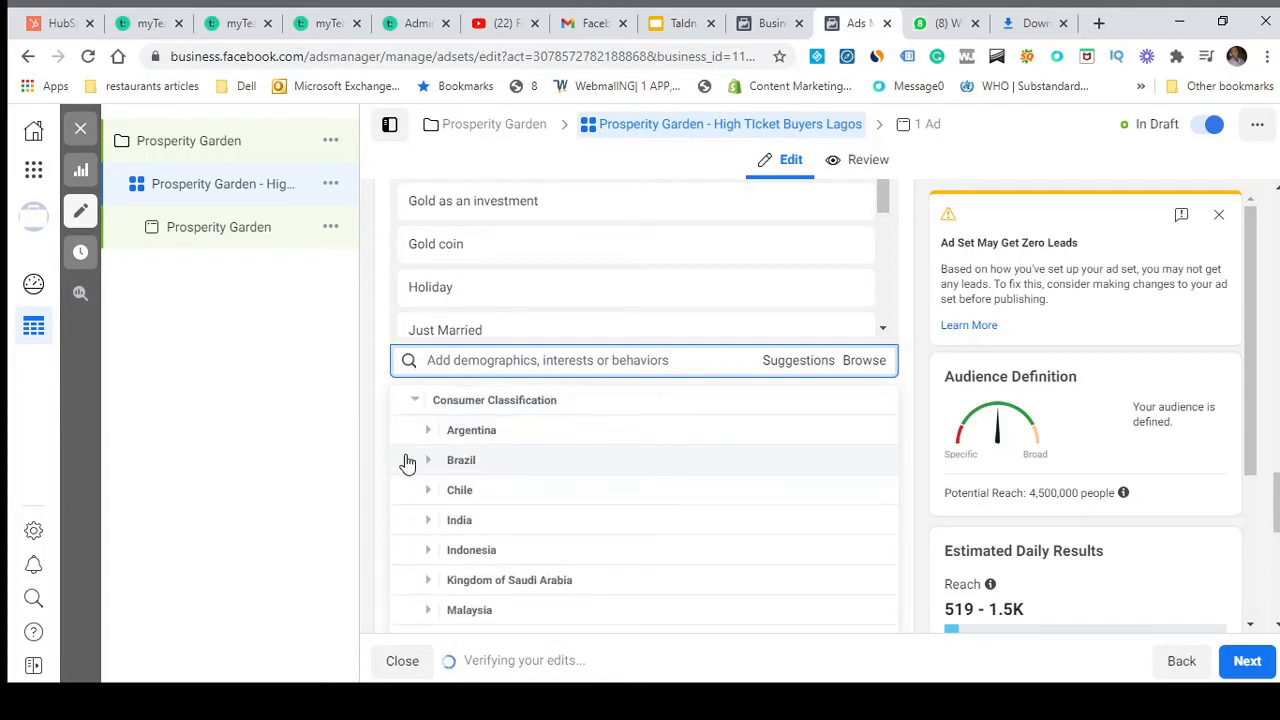
left_click(414, 402)
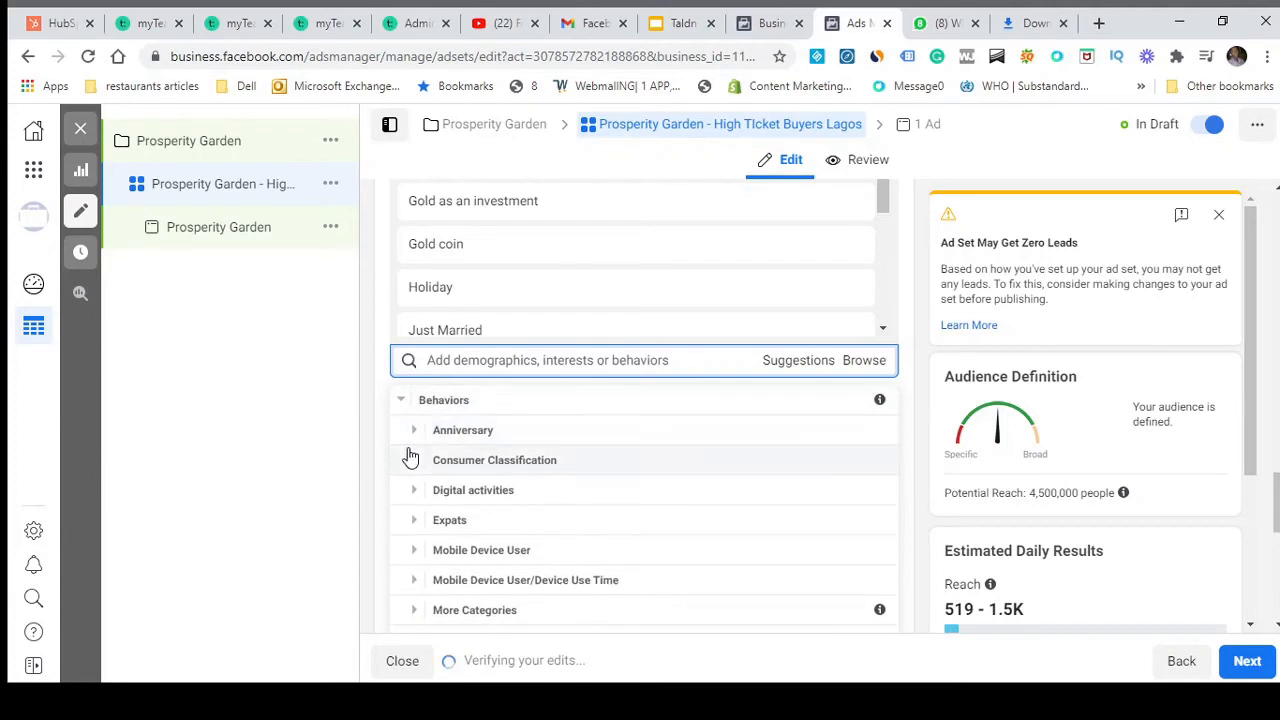
Look through the Expats behaviors and include Friends of those who live abroad in the detailed targeting
scroll(410, 457, "down", 1)
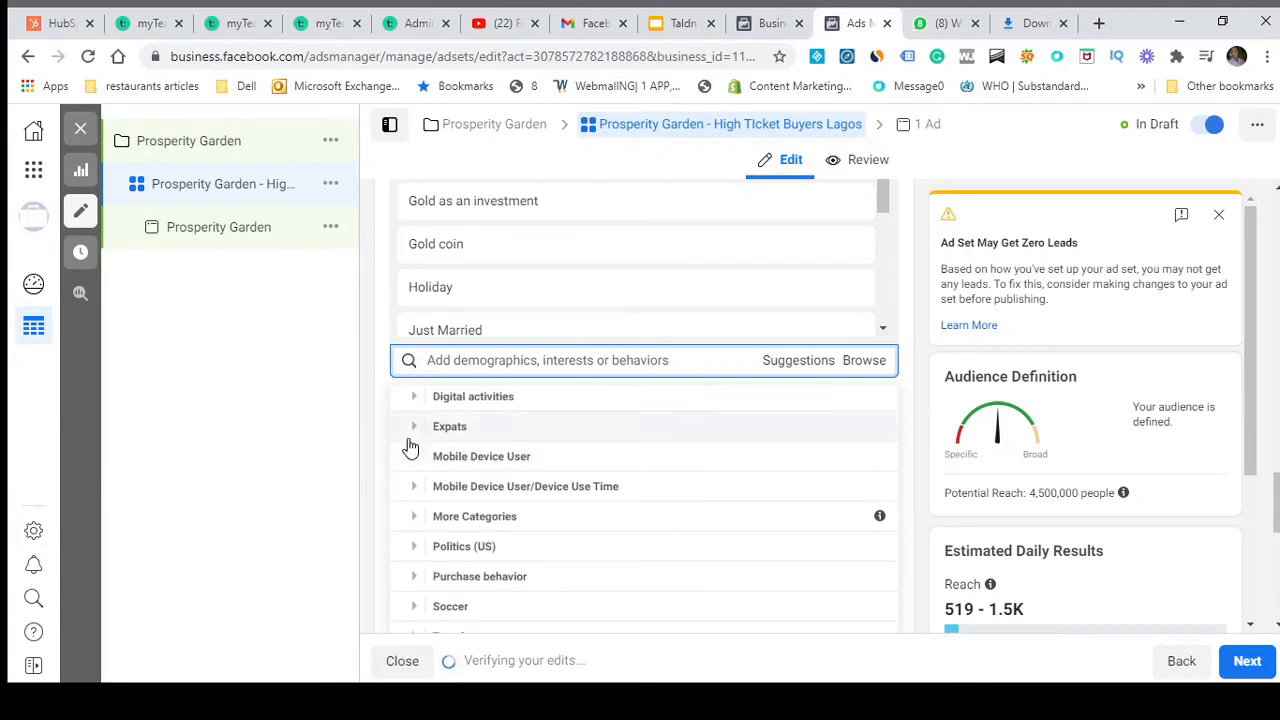
left_click(414, 430)
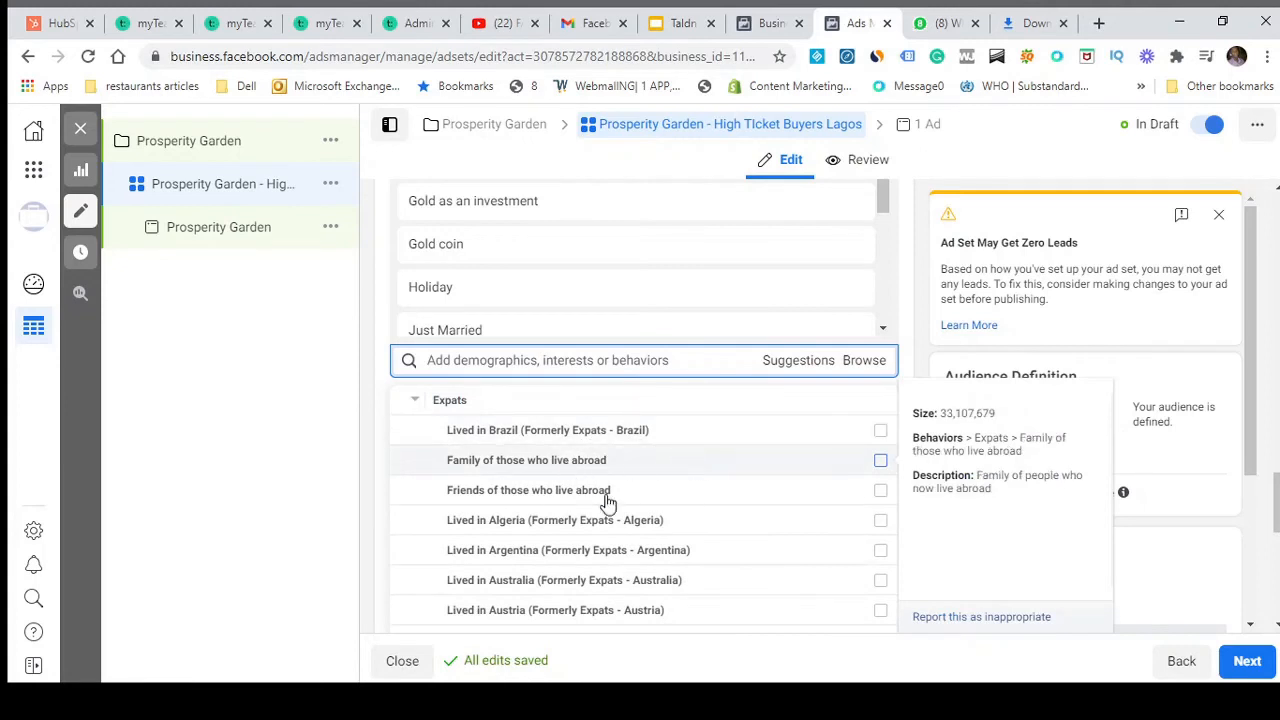
scroll(670, 541, "down", 3)
scroll(670, 541, "down", 5)
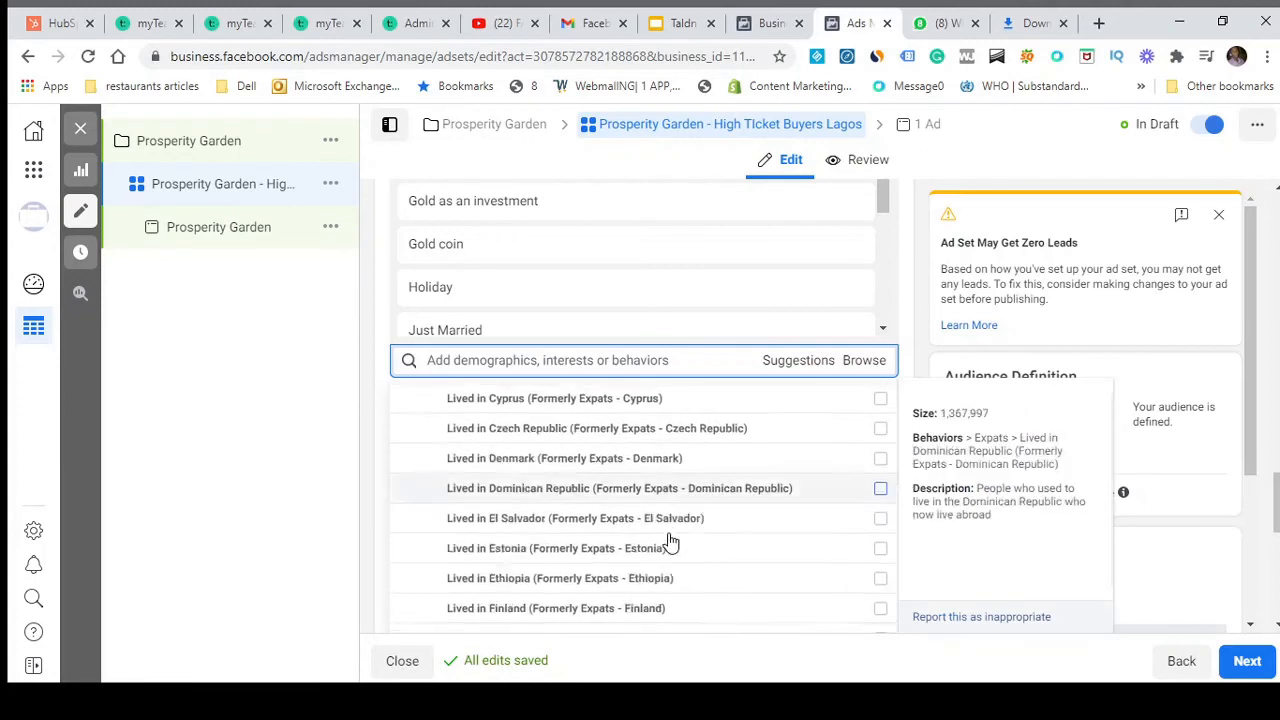
scroll(670, 541, "up", 10)
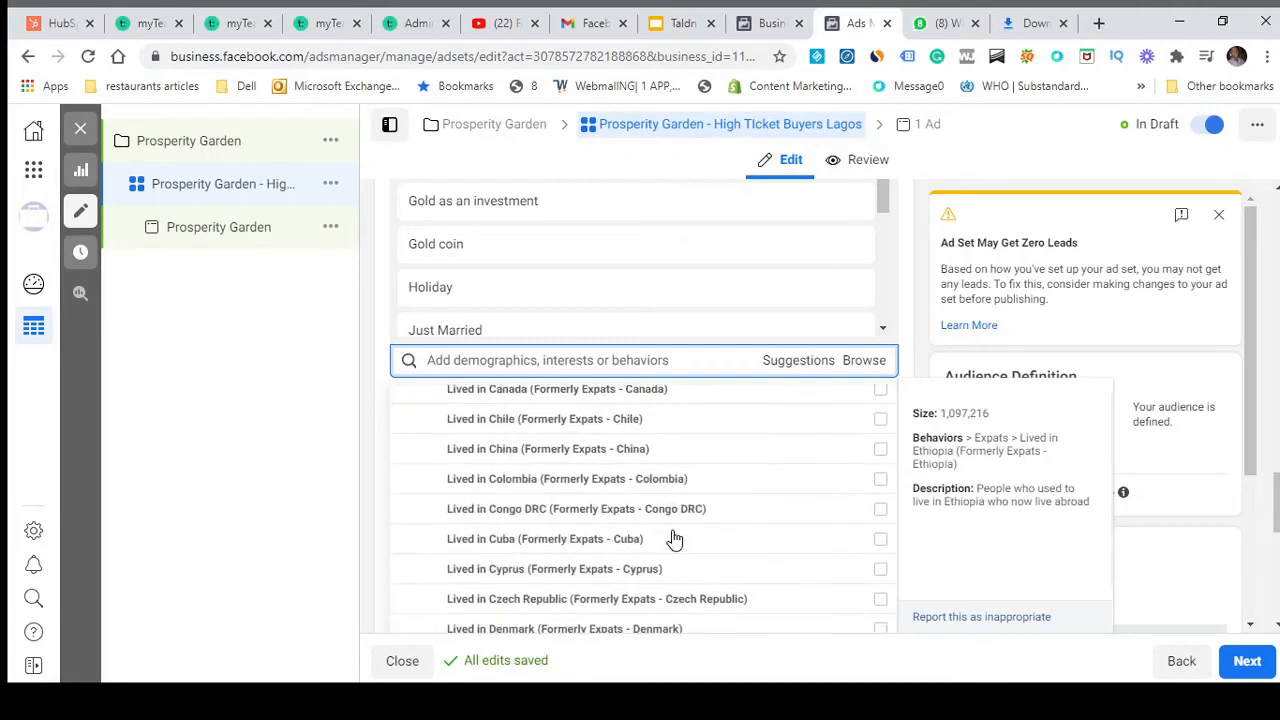
scroll(673, 540, "down", 2)
mouse_move(673, 540)
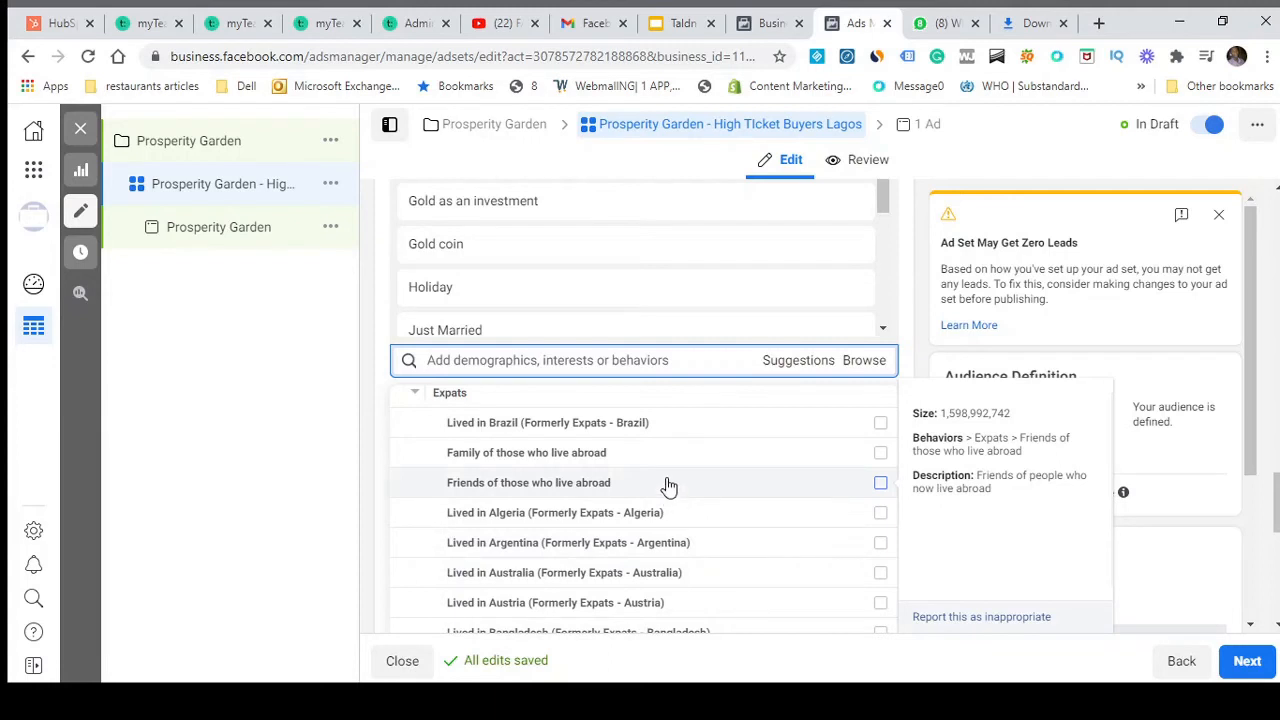
left_click(761, 480)
Include the Expats behavior Family of those who live abroad in the detailed targeting and collapse the Expats category
scroll(786, 531, "down", 1)
scroll(790, 540, "down", 1)
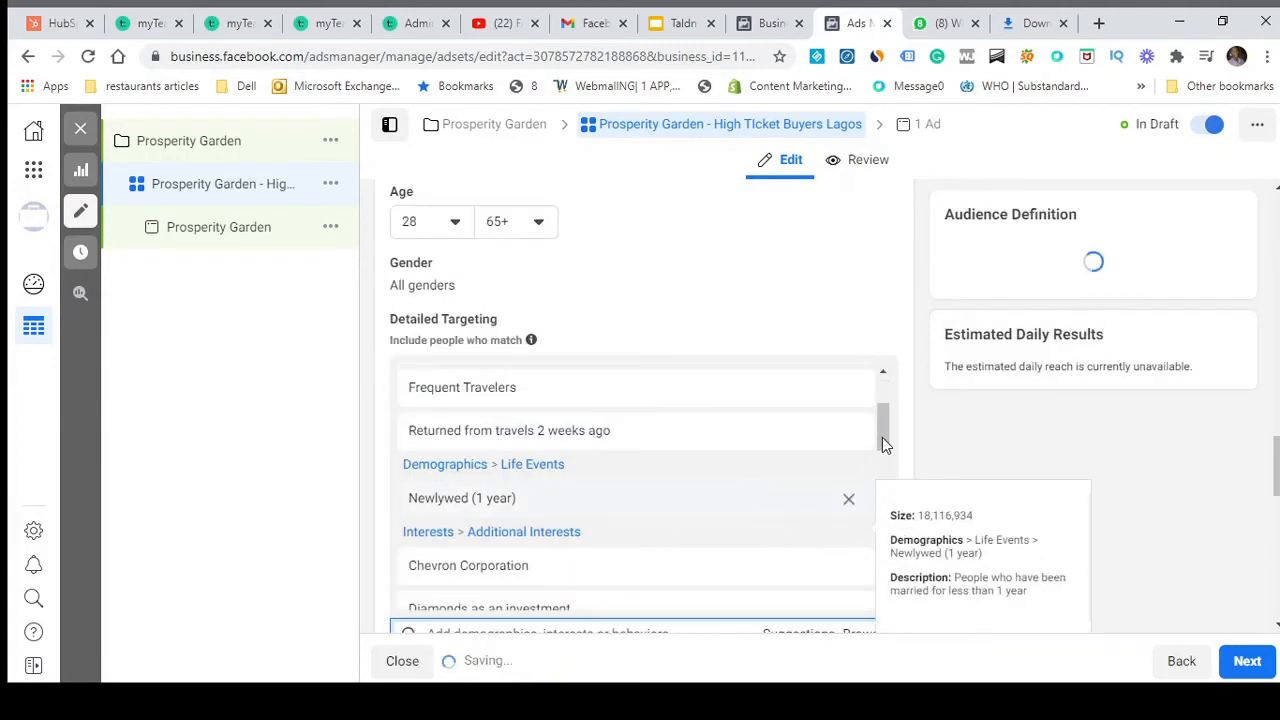
scroll(882, 437, "down", 2)
scroll(846, 529, "down", 5)
scroll(894, 523, "down", 3)
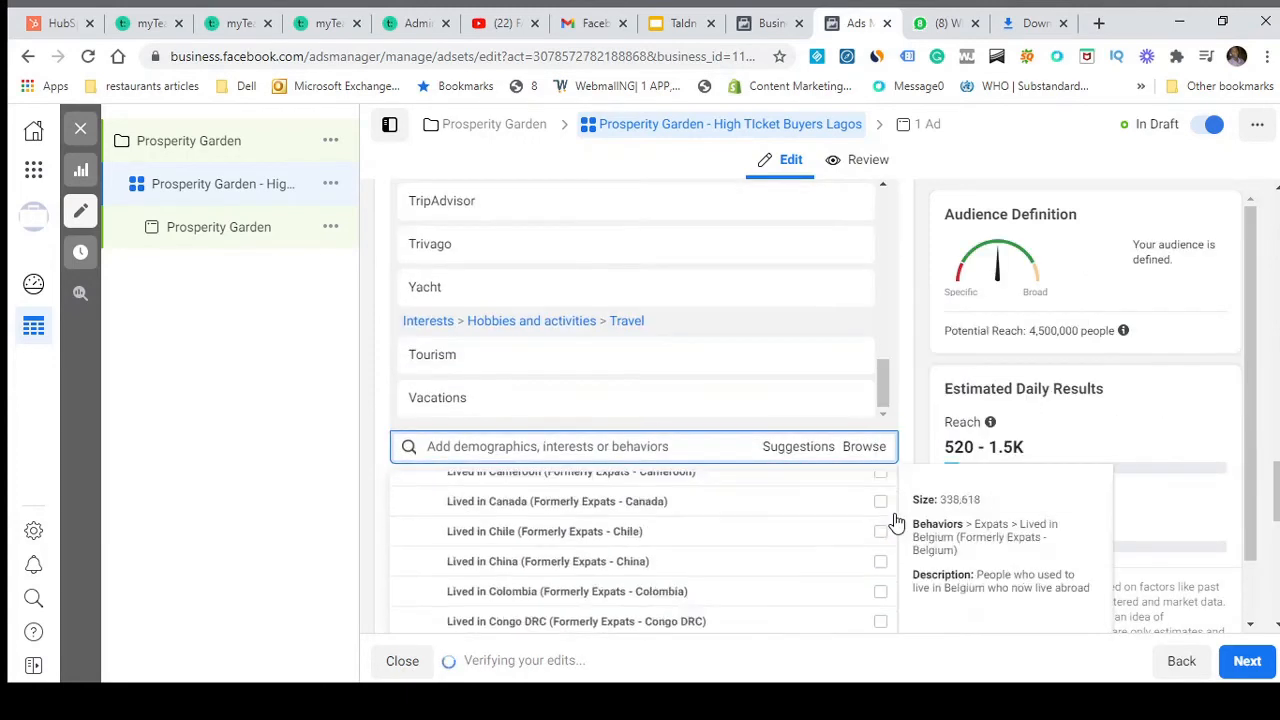
scroll(857, 560, "up", 8)
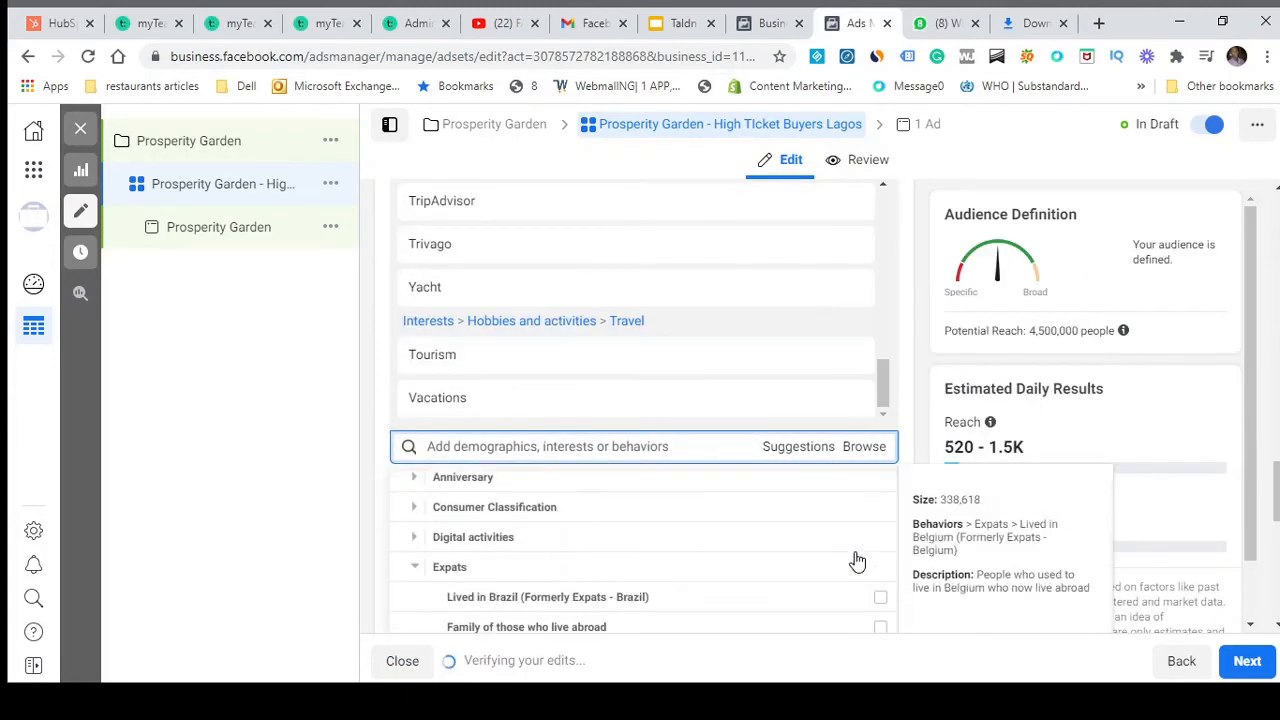
scroll(857, 560, "down", 2)
scroll(857, 560, "up", 1)
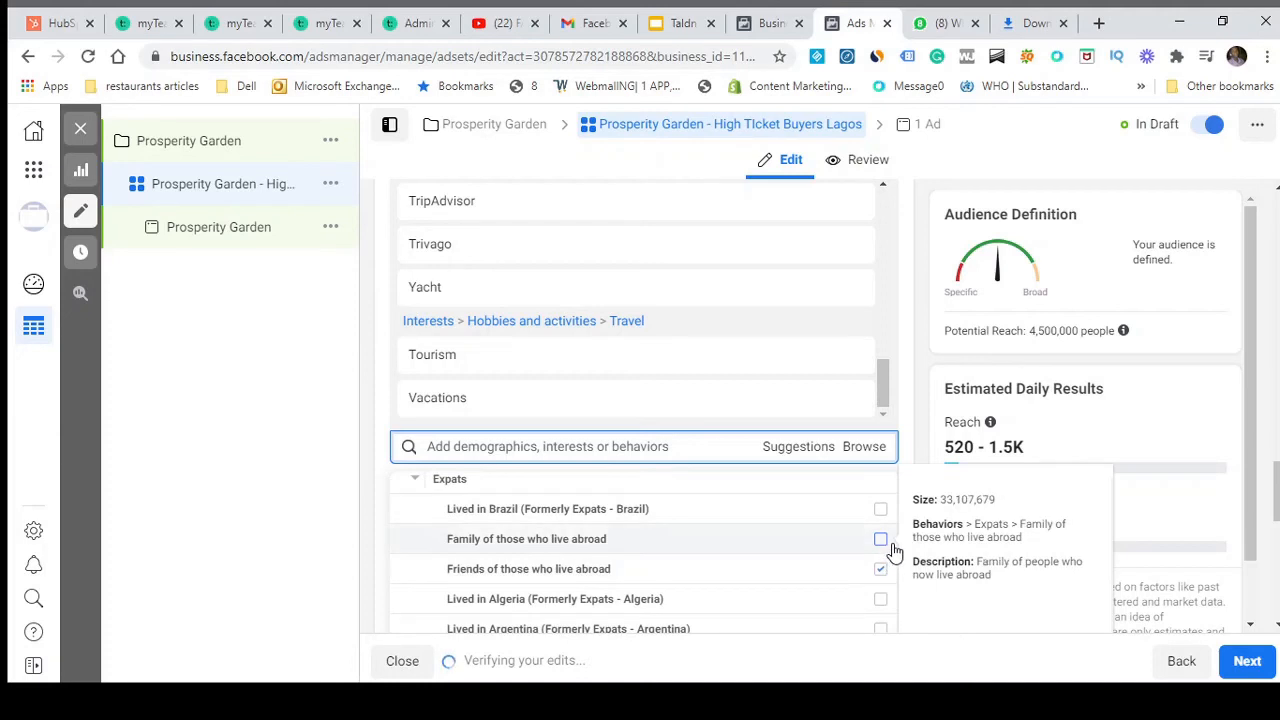
left_click(632, 538)
left_click(418, 462)
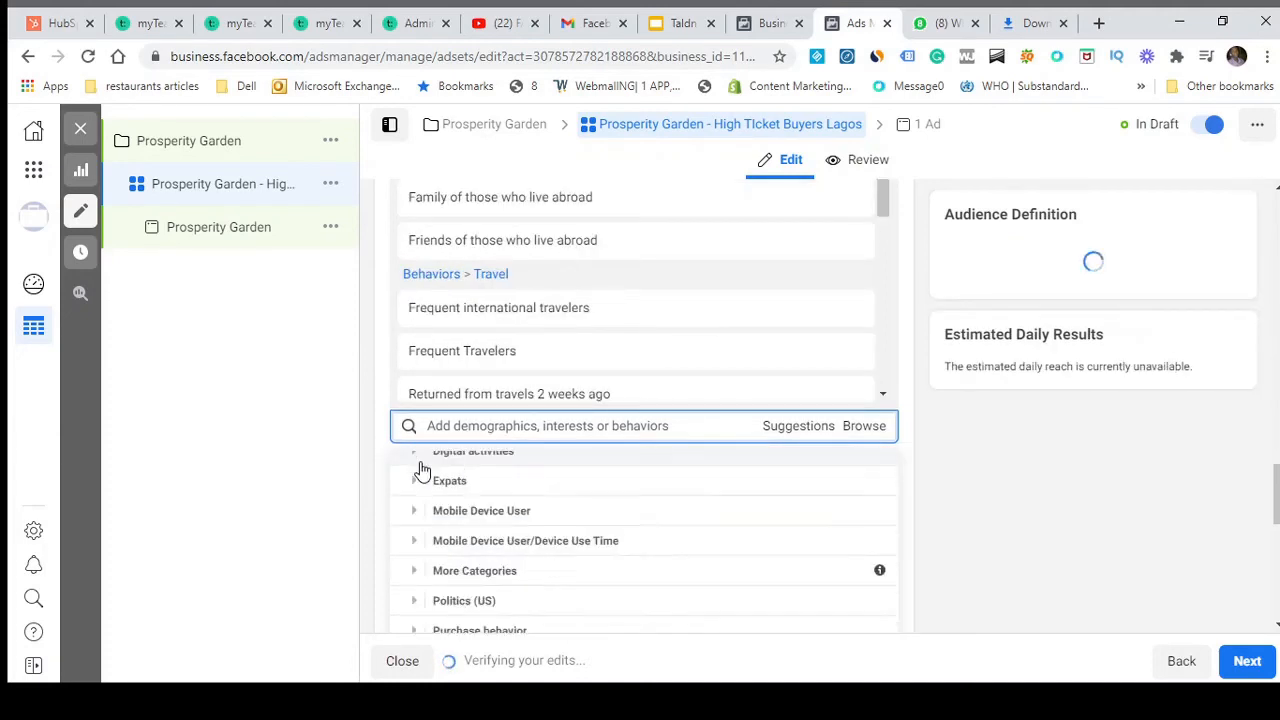
Include Facebook access (OS): Mac OS X from the Digital activities operating system behaviors in the detailed targeting
scroll(422, 470, "up", 1)
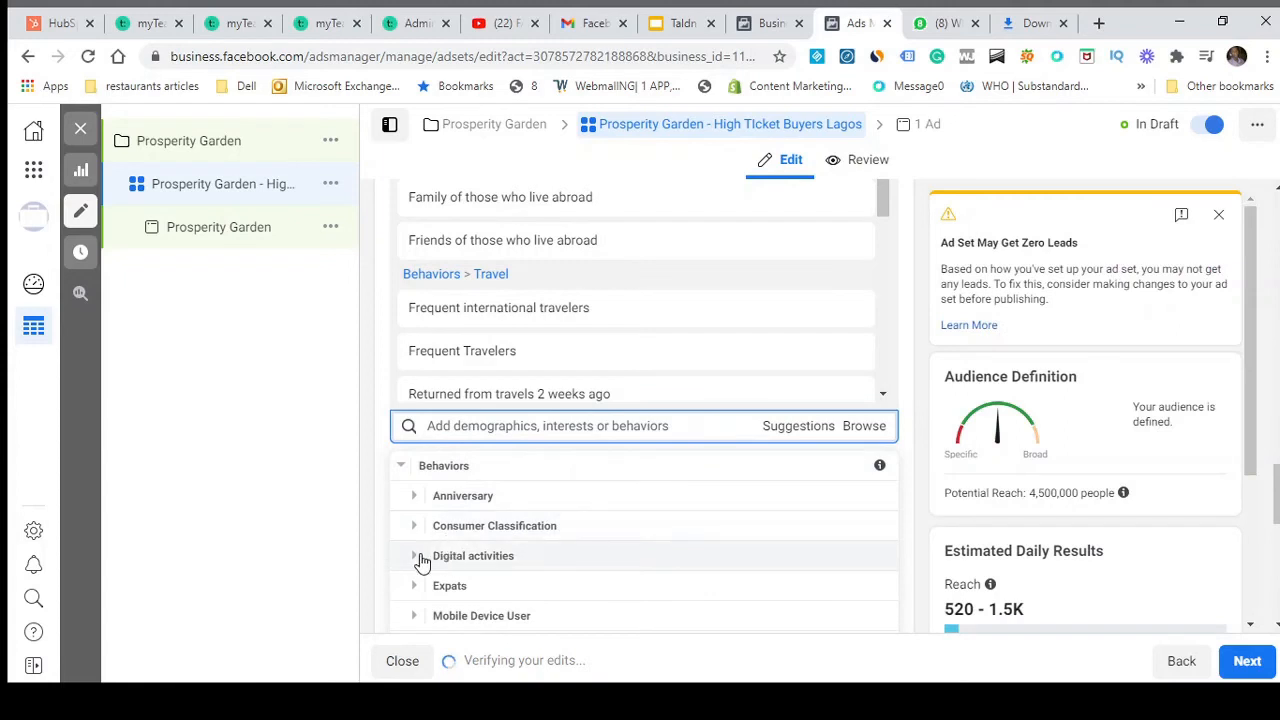
left_click(418, 556)
scroll(490, 555, "down", 1)
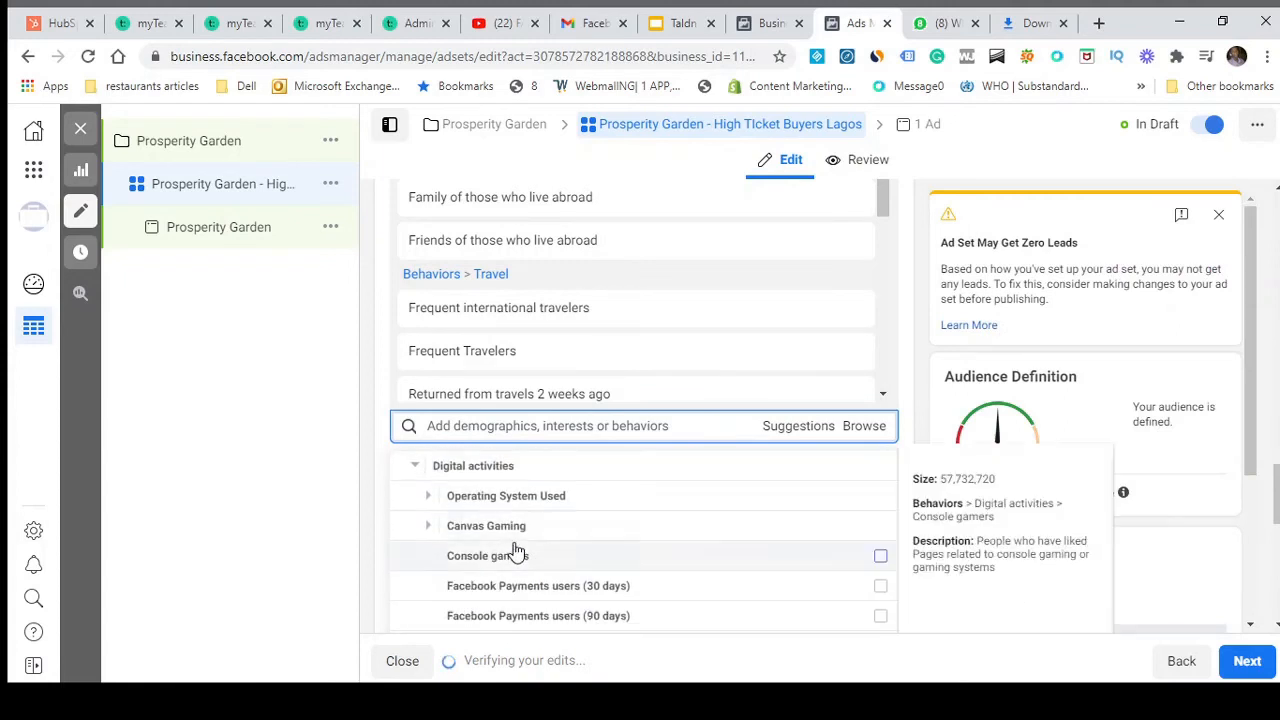
scroll(515, 551, "down", 2)
scroll(515, 551, "down", 1)
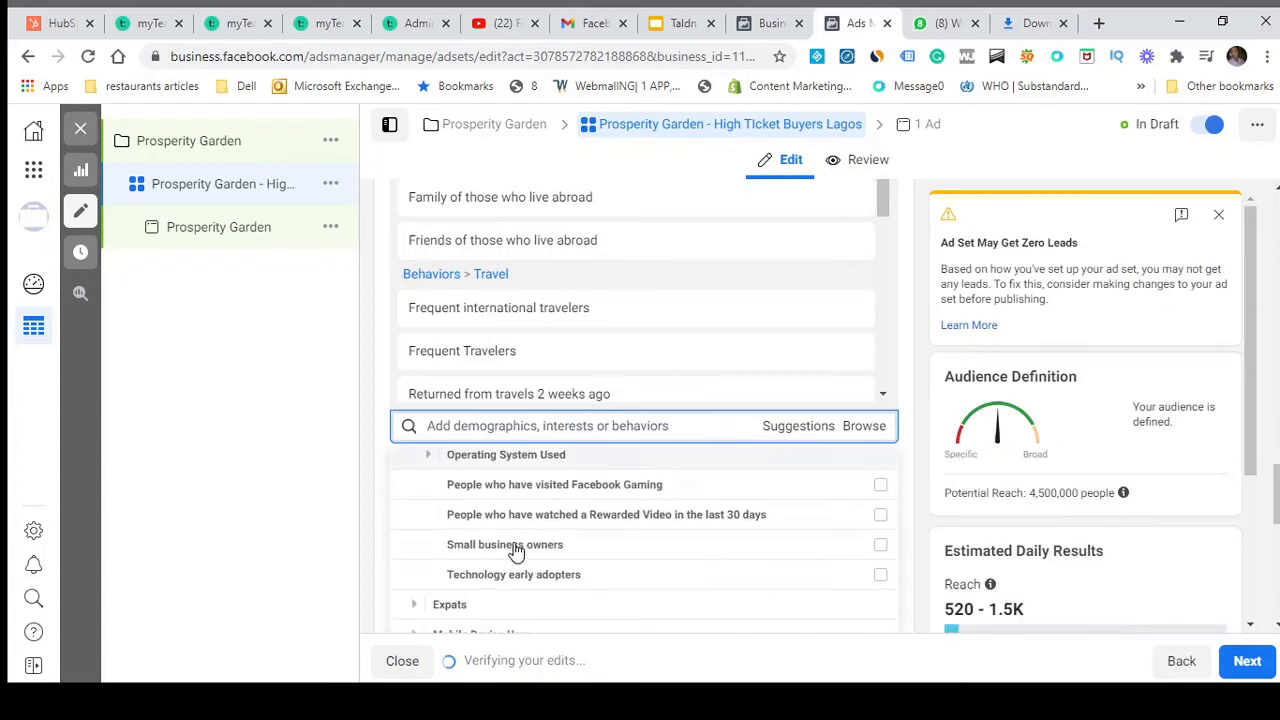
scroll(514, 551, "up", 1)
left_click(437, 551)
scroll(432, 551, "down", 2)
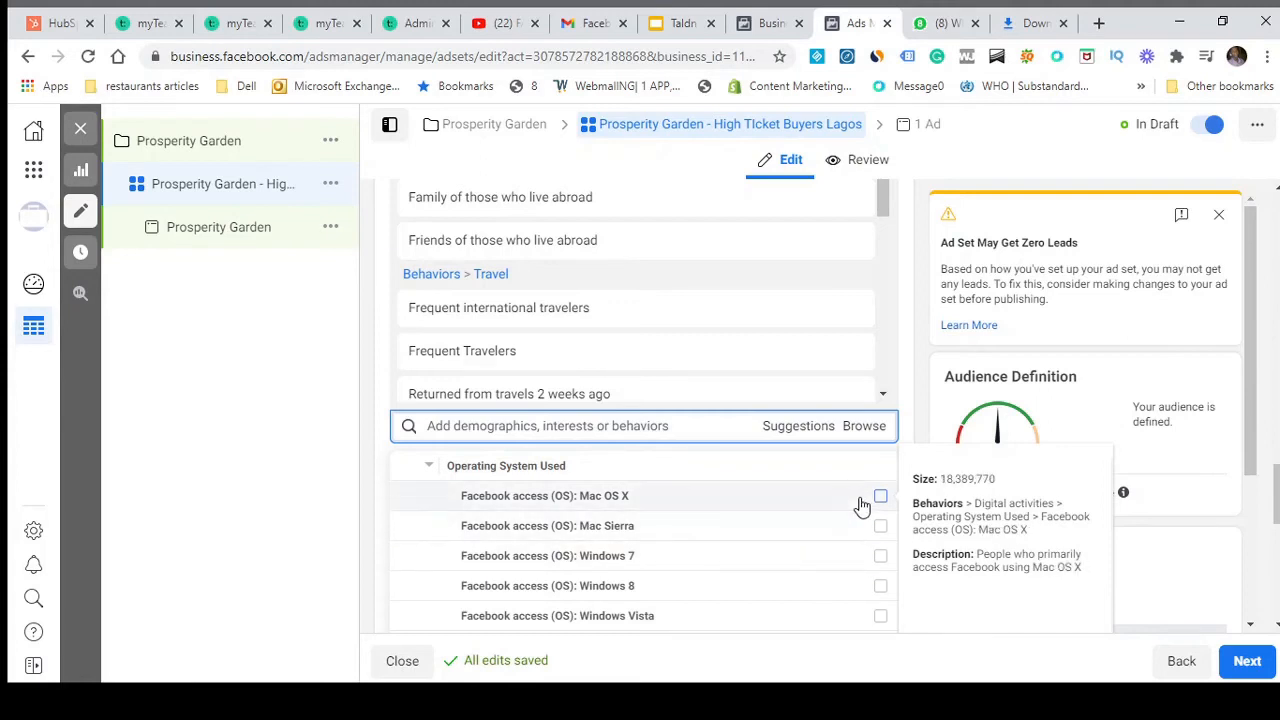
left_click(826, 497)
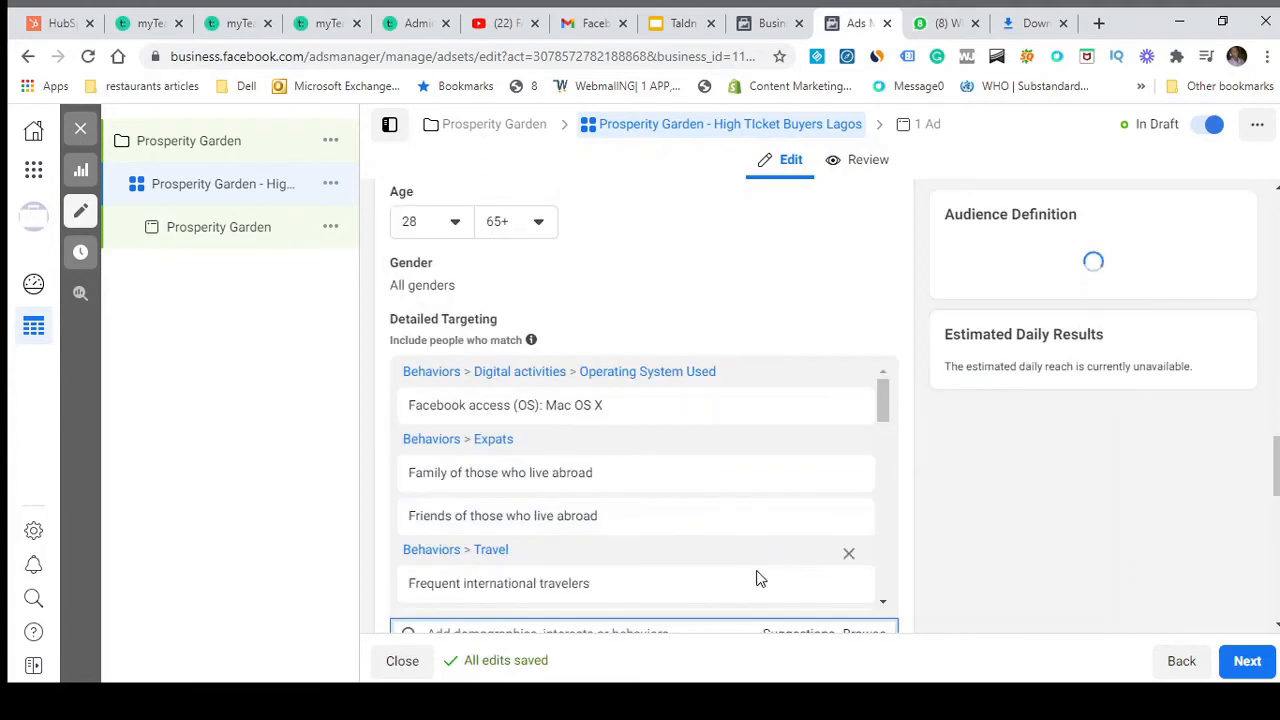
Examine the included detailed targeting selections and the remaining behaviors under Digital activities
scroll(700, 575, "down", 3)
scroll(688, 573, "down", 10)
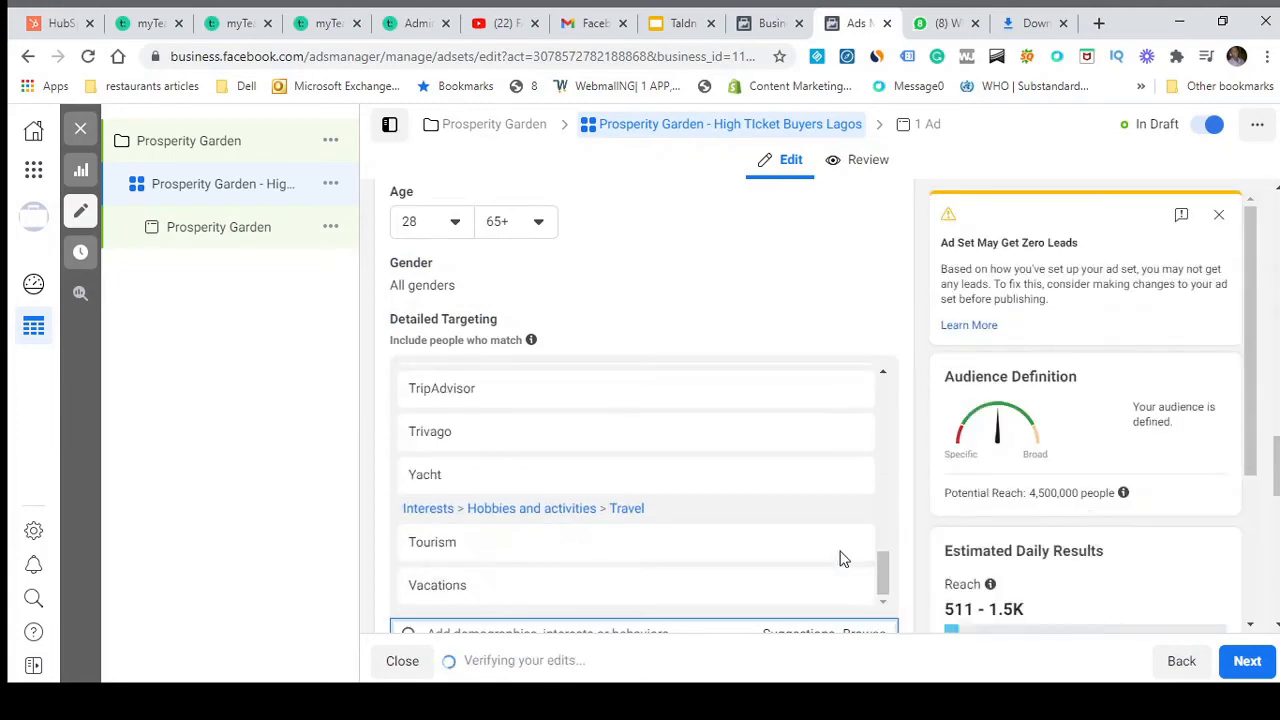
scroll(900, 559, "down", 4)
scroll(710, 498, "down", 1)
scroll(700, 490, "up", 5)
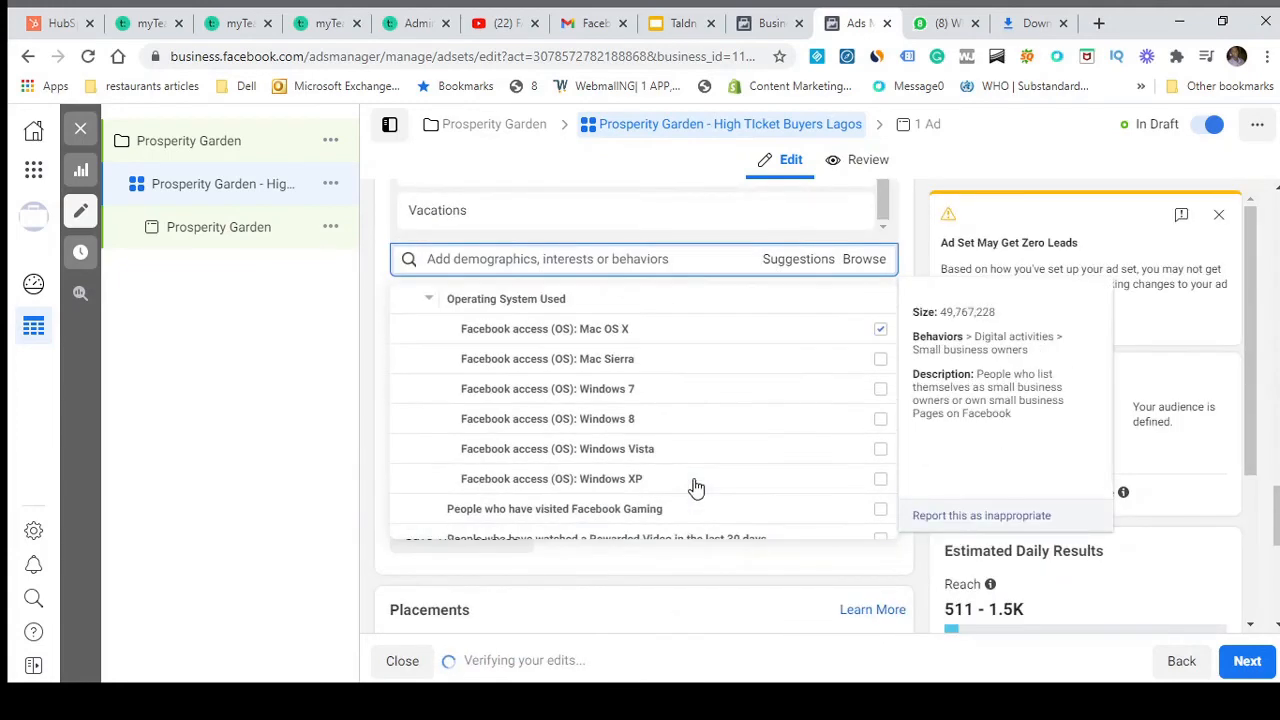
scroll(697, 488, "down", 3)
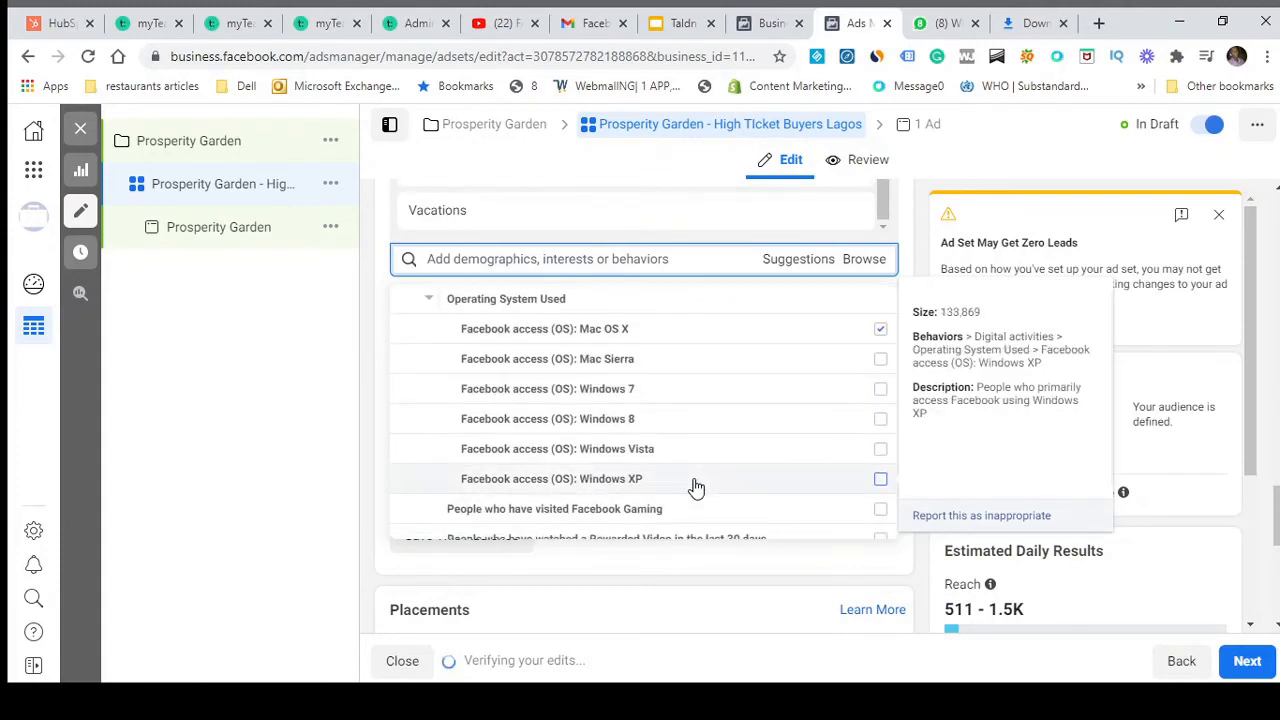
scroll(697, 487, "down", 1)
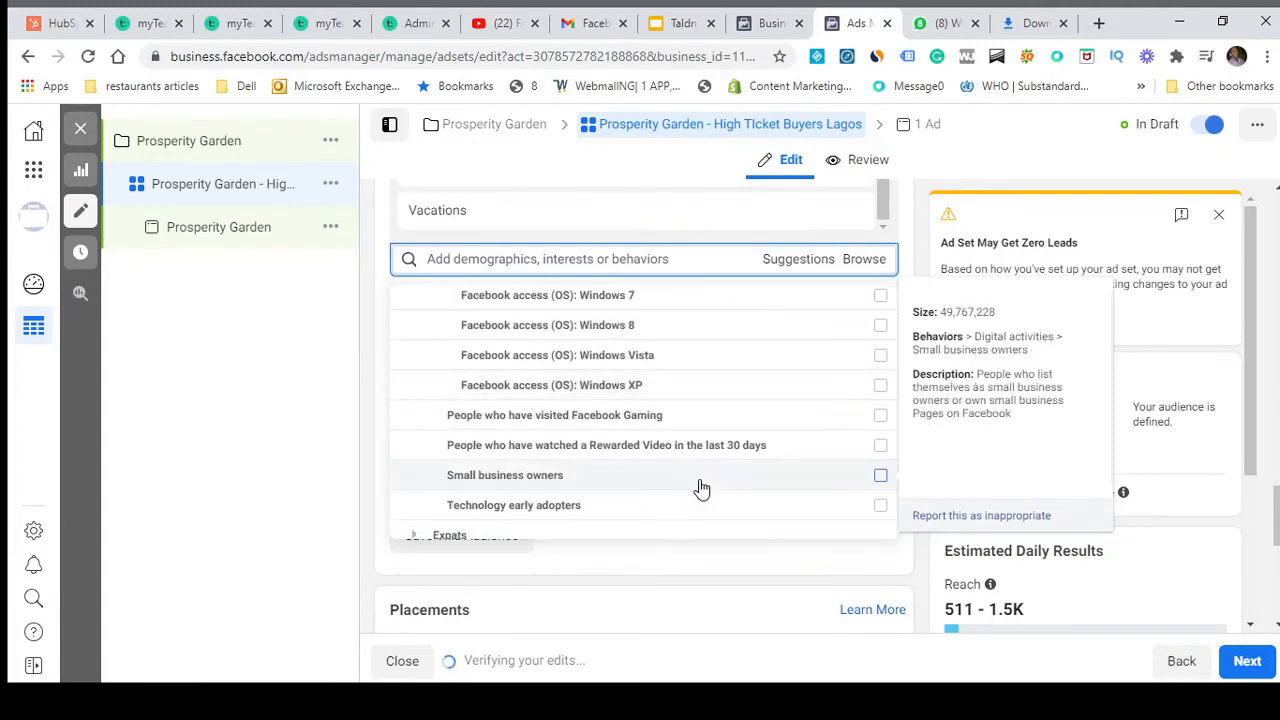
scroll(700, 488, "up", 3)
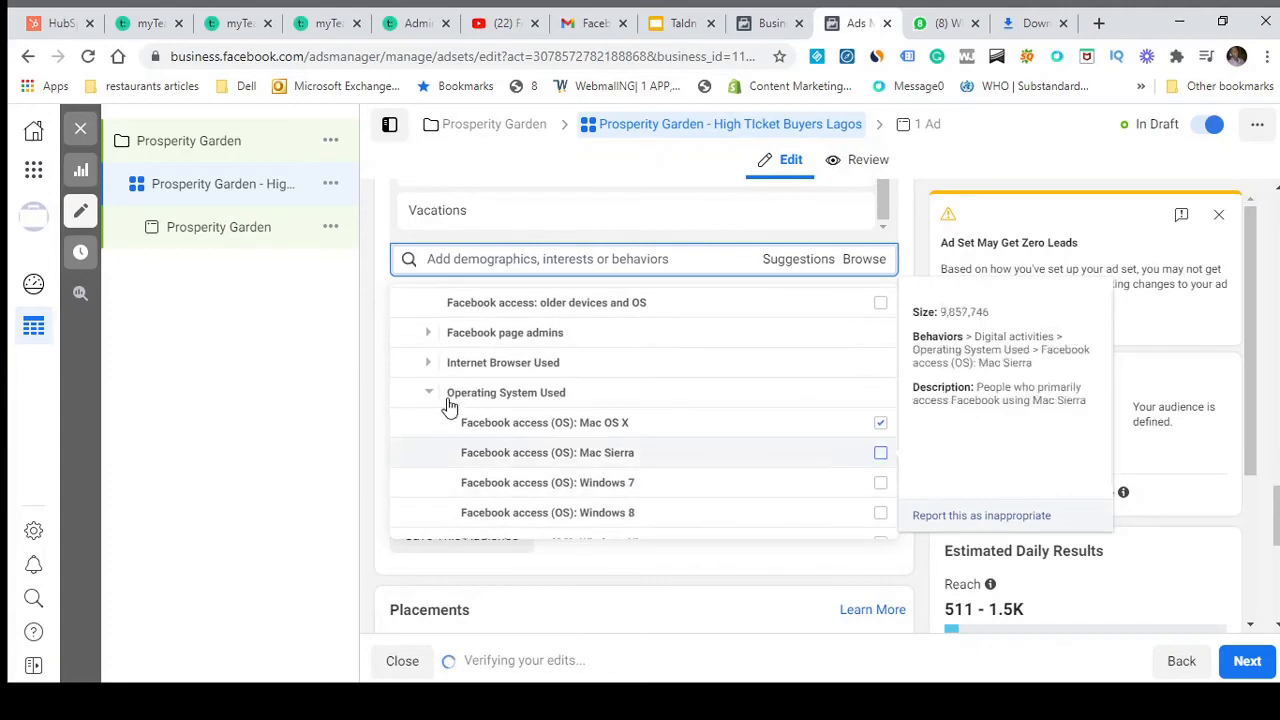
Check the Internet Browser Used and Operating System Used options and the behavior categories following Digital activities
left_click(433, 365)
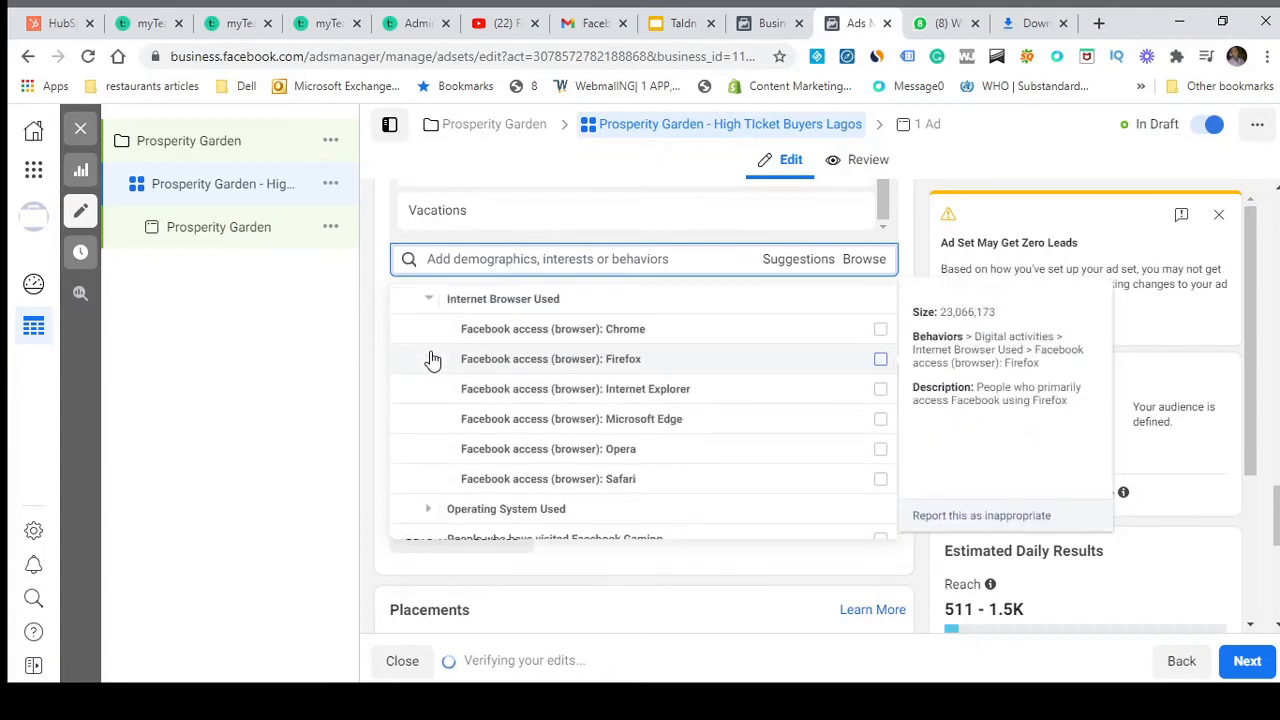
left_click(430, 305)
scroll(434, 370, "up", 1)
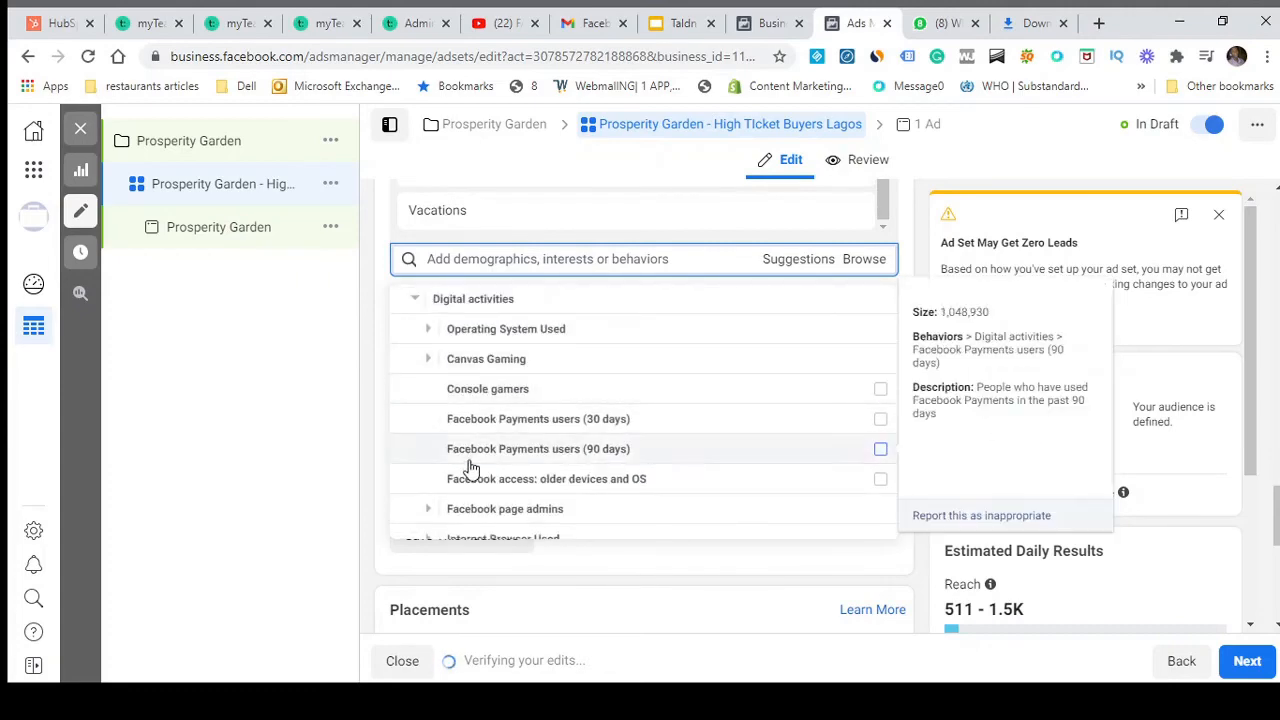
scroll(440, 450, "down", 2)
left_click(429, 381)
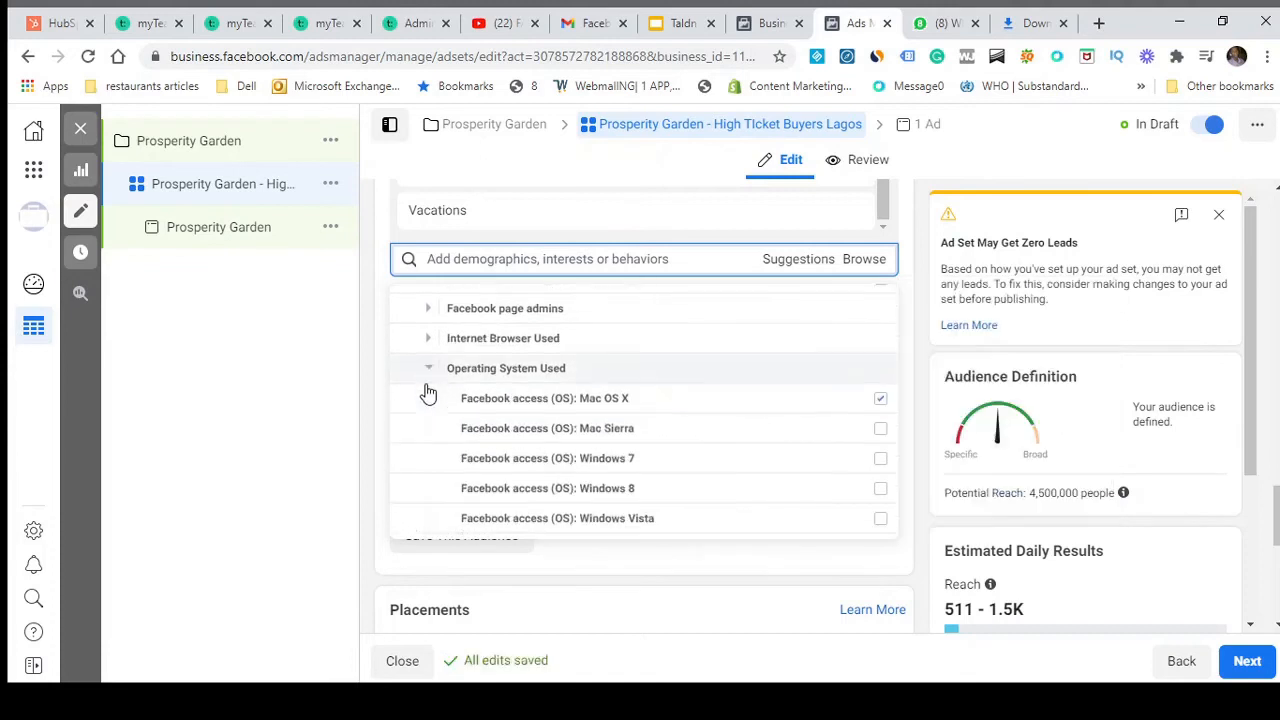
scroll(543, 434, "down", 1)
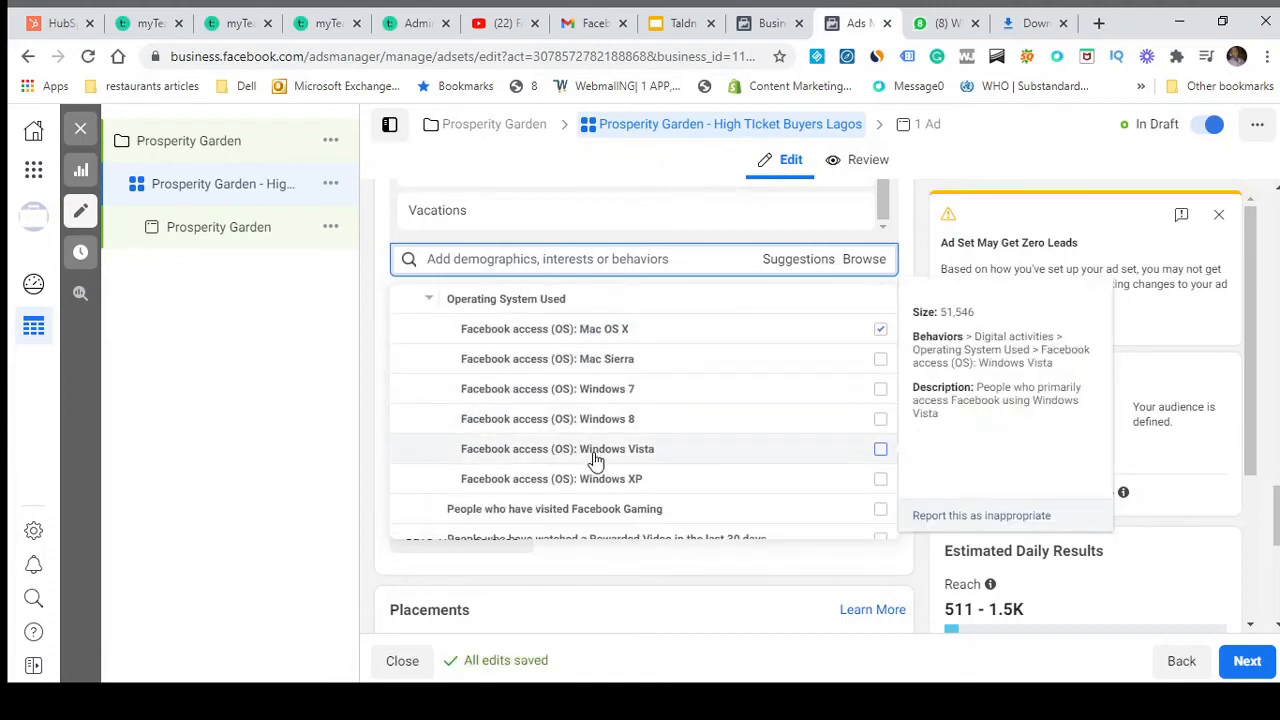
scroll(595, 462, "down", 1)
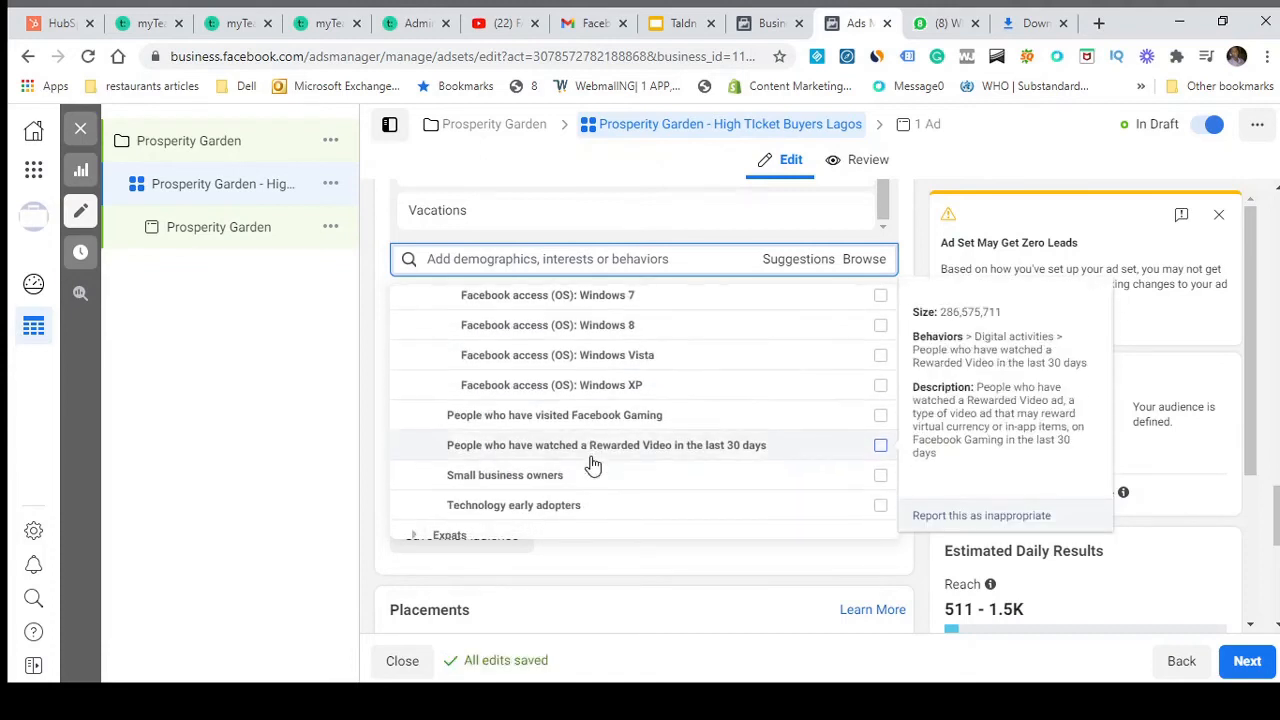
scroll(592, 464, "down", 1)
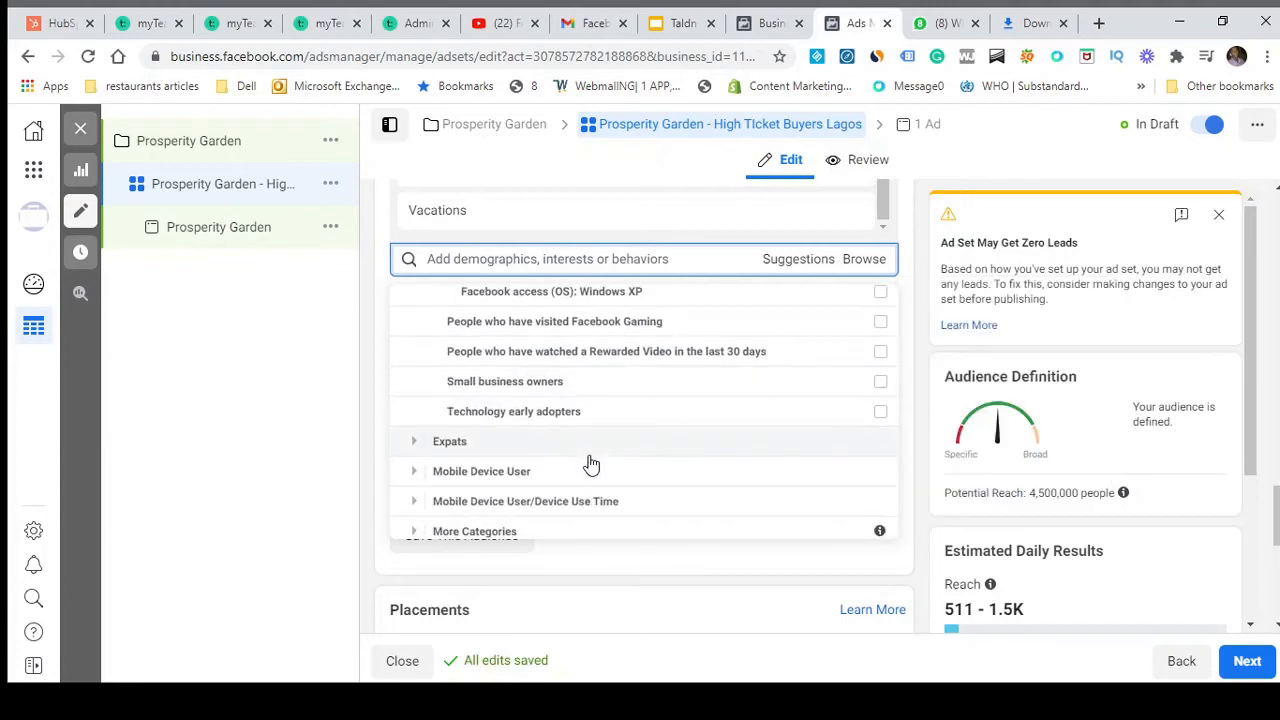
scroll(516, 441, "up", 4)
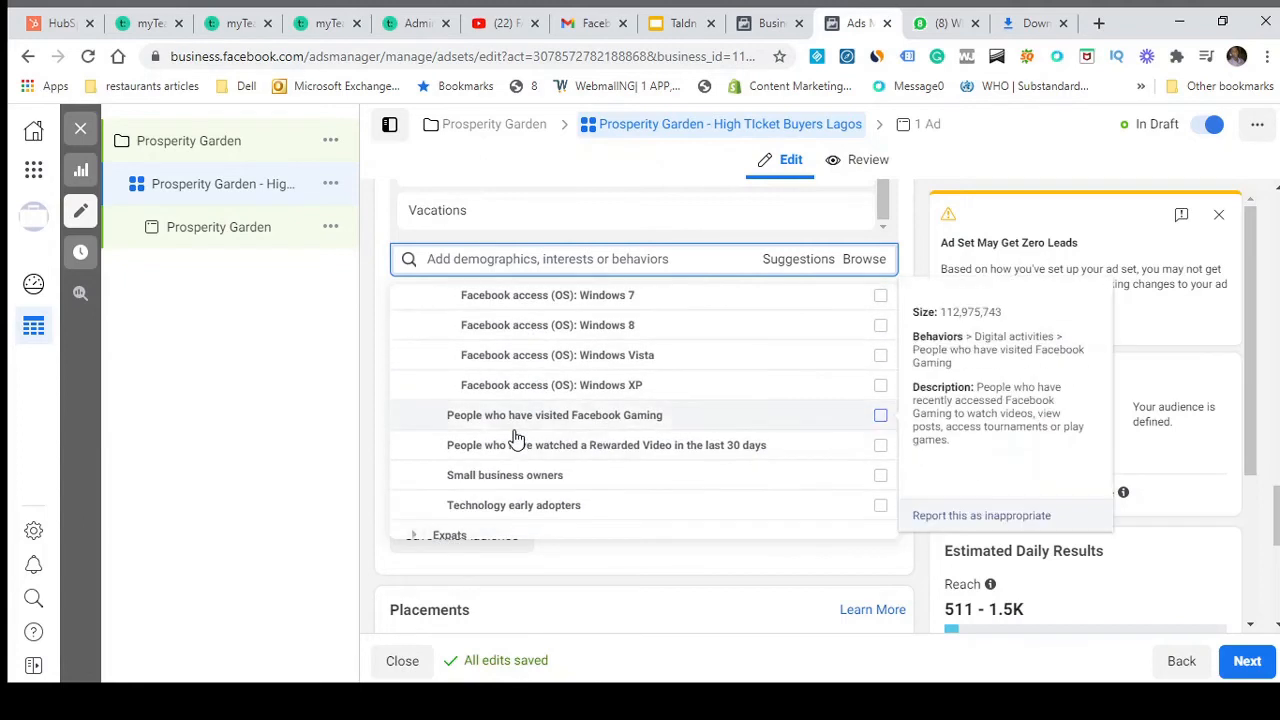
Collapse the Behaviors category and include the Investment banking interest from Business and industry > Banking in the detailed targeting
scroll(516, 441, "up", 3)
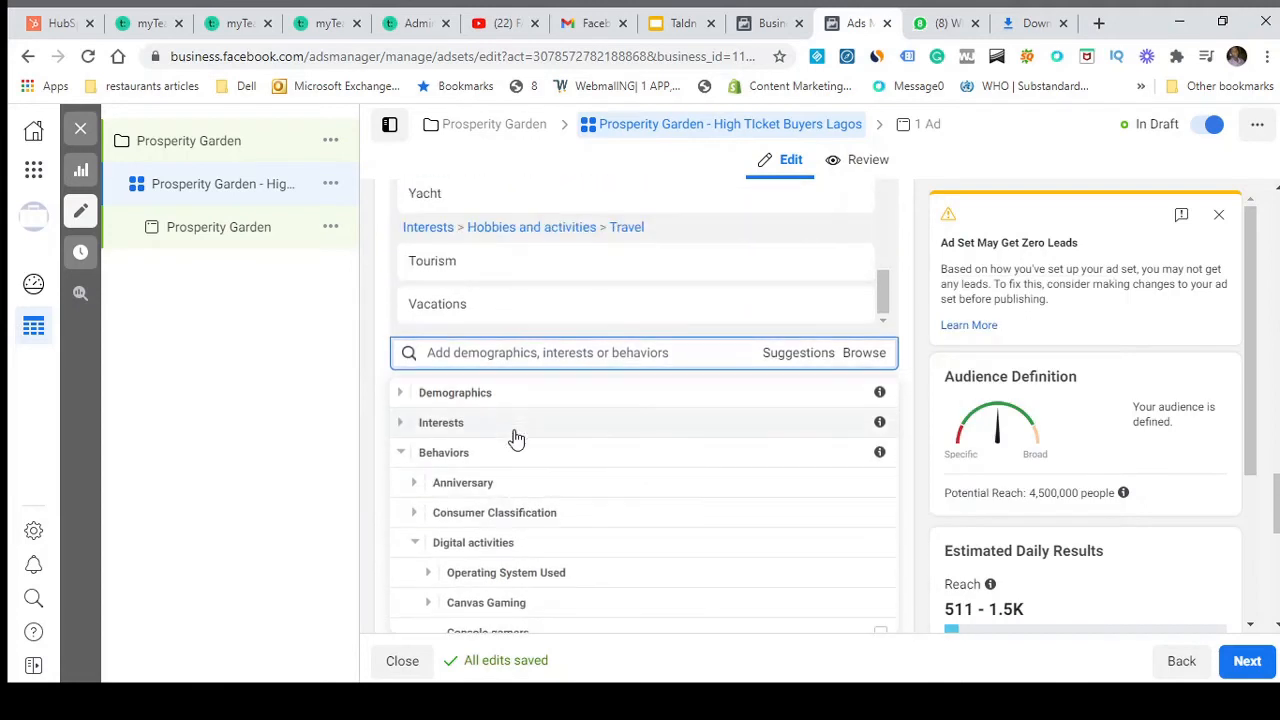
left_click(403, 460)
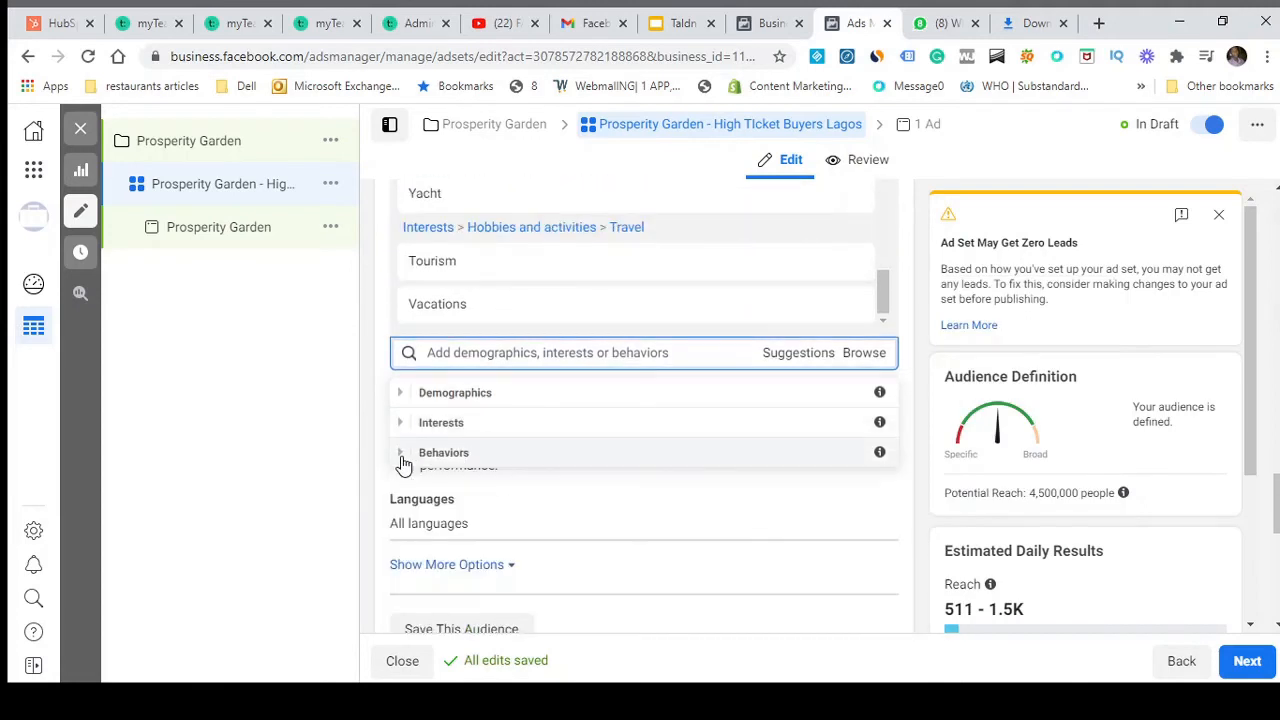
left_click(401, 428)
scroll(447, 455, "down", 4)
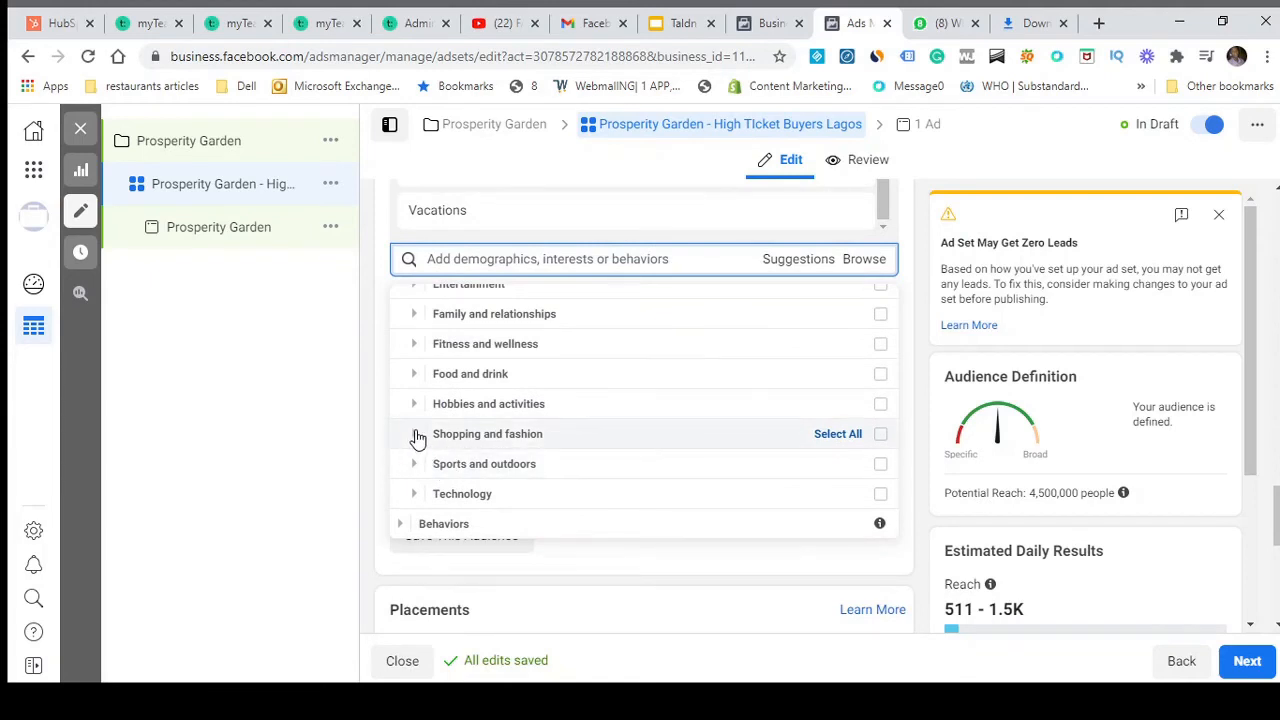
scroll(418, 438, "up", 2)
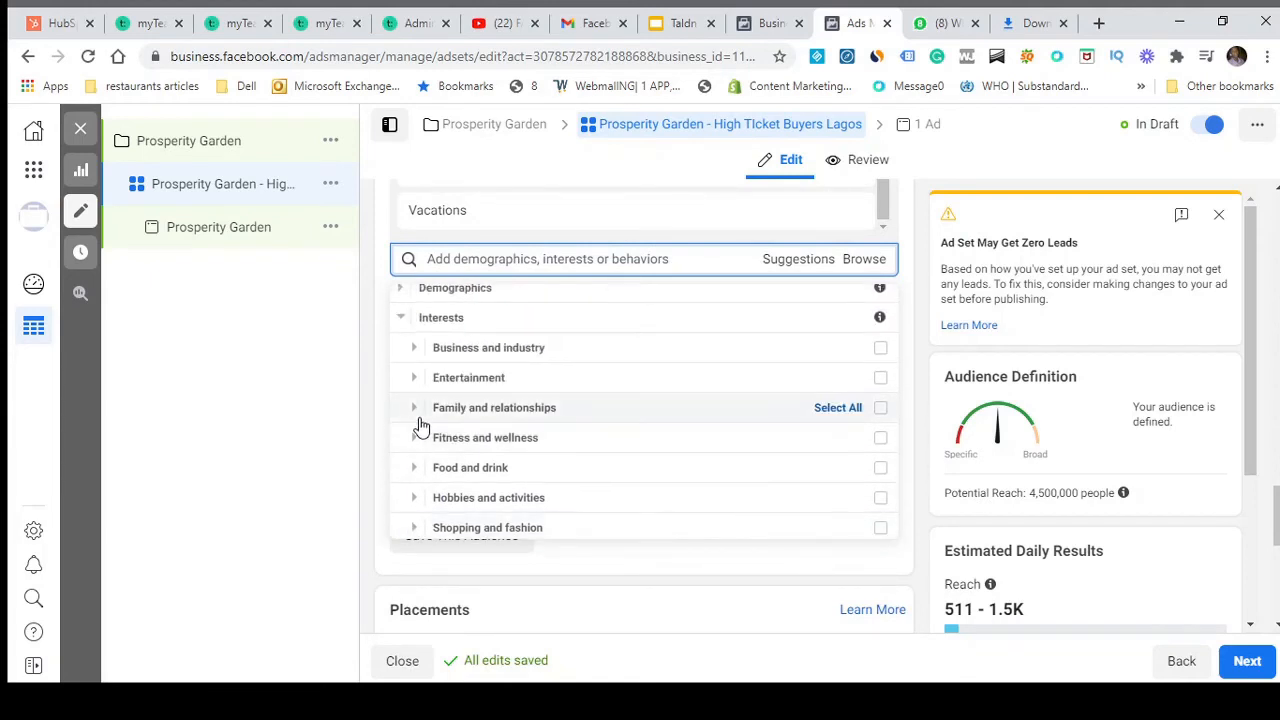
left_click(414, 350)
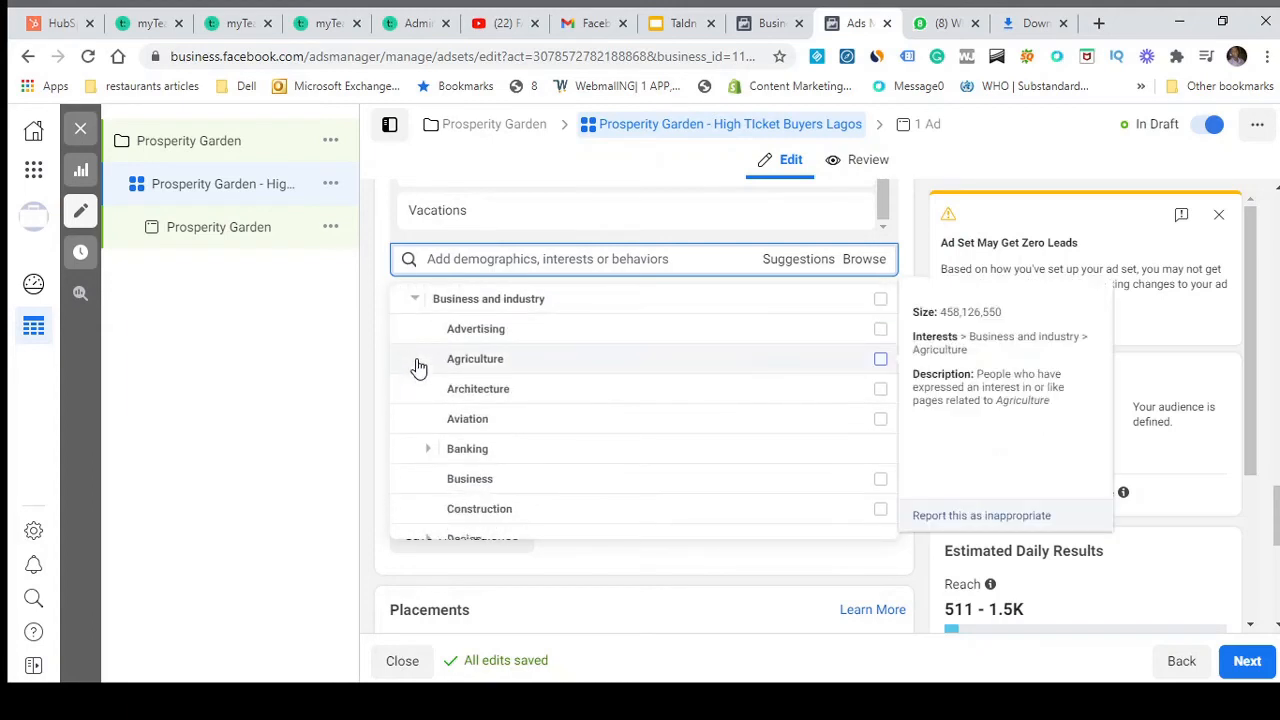
scroll(443, 449, "down", 1)
scroll(428, 423, "up", 1)
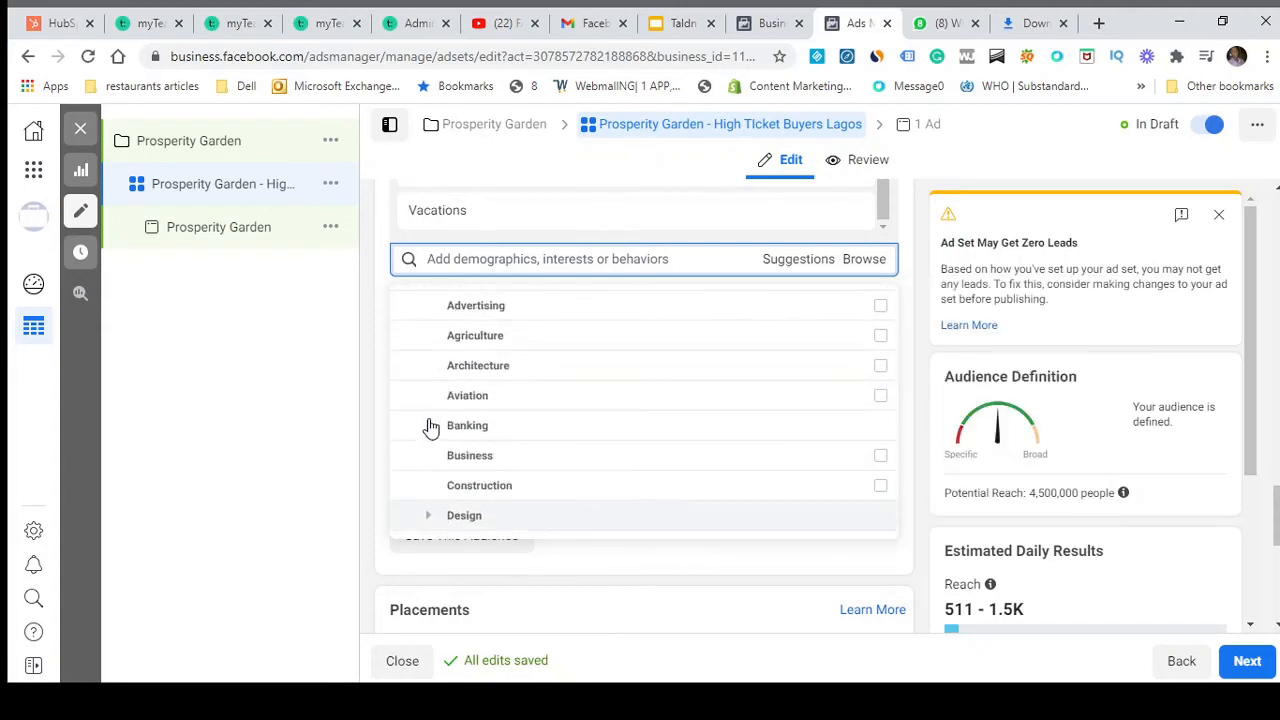
left_click(429, 449)
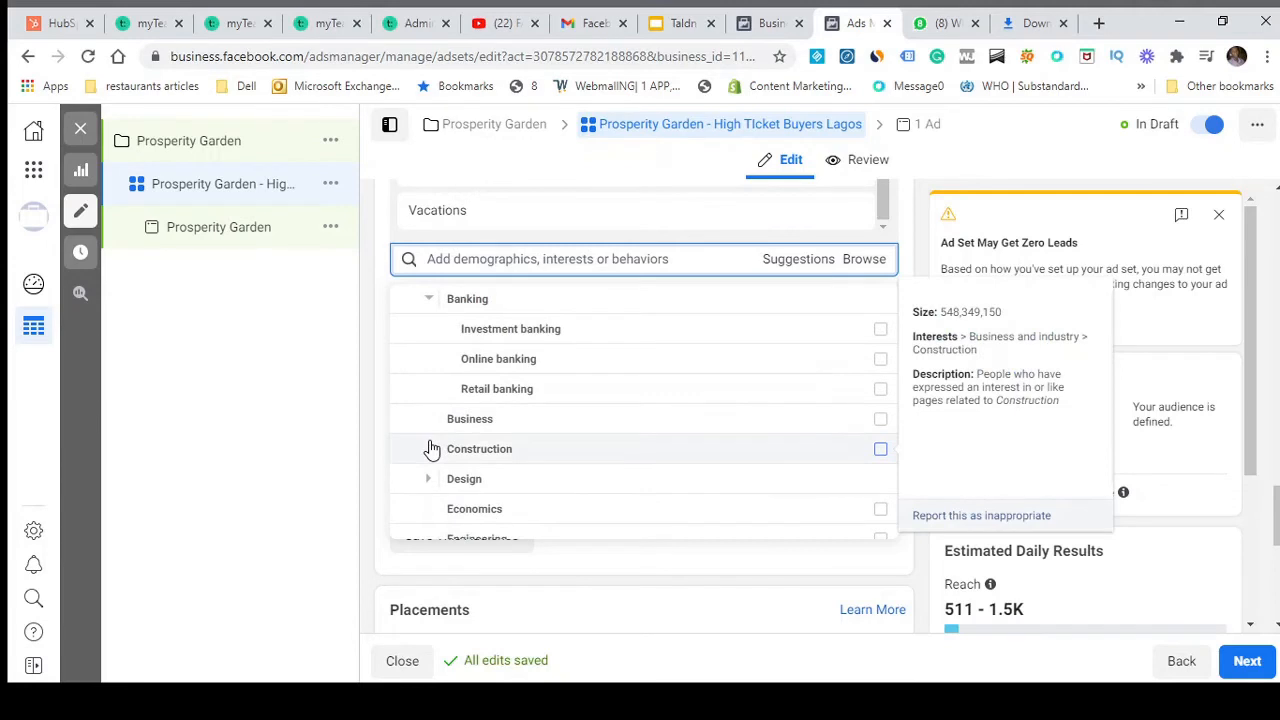
left_click(879, 333)
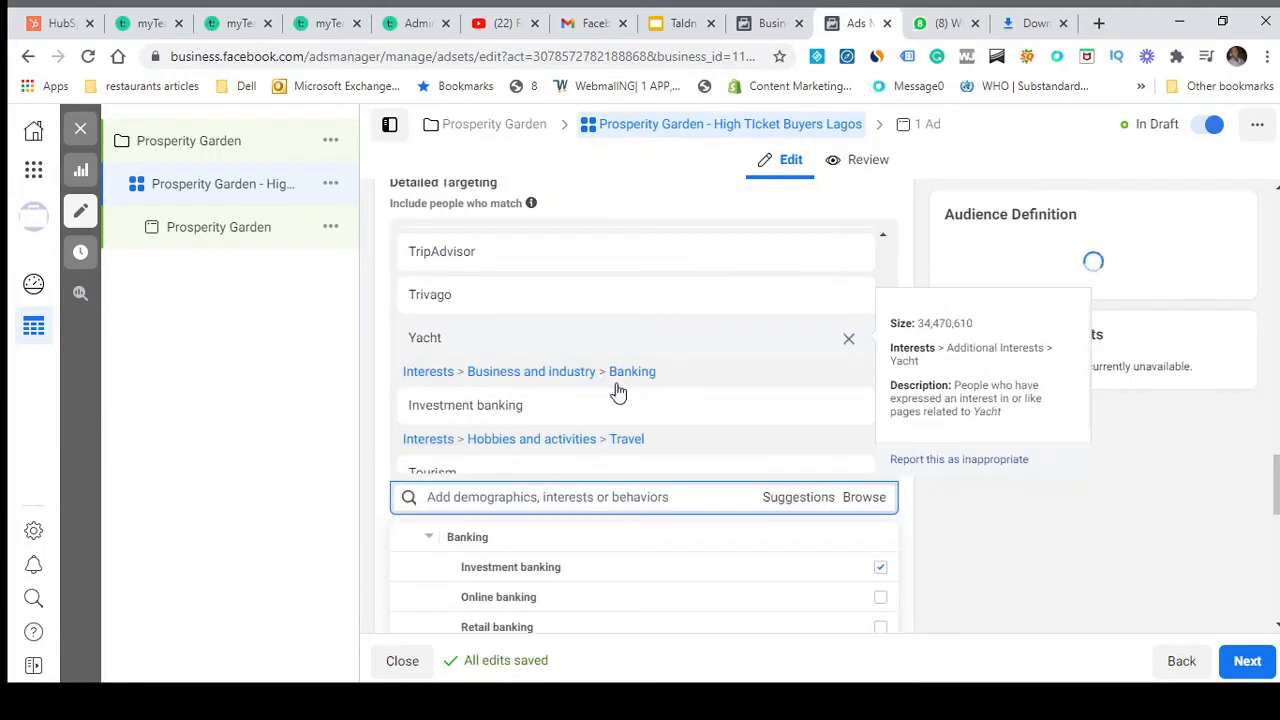
Review the remaining Business and industry interests and the ad set's locations, age, detailed targeting, placements, and optimization and delivery settings
scroll(653, 450, "down", 1)
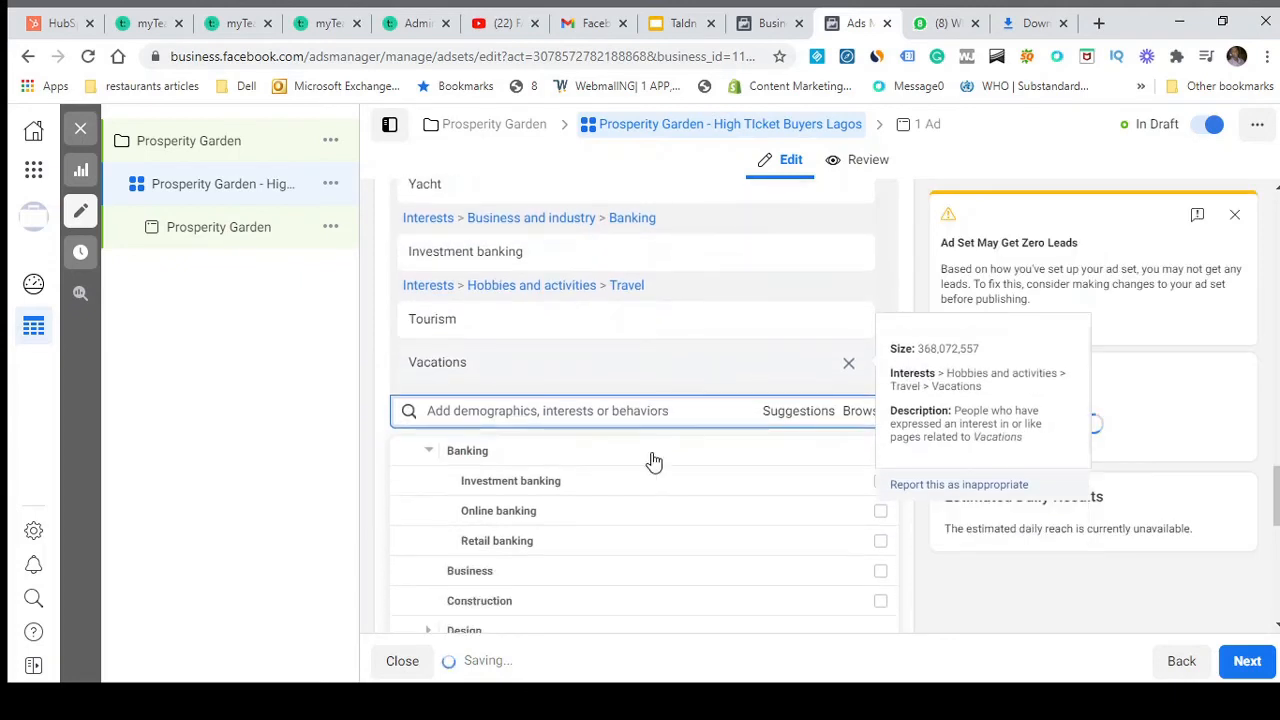
scroll(528, 480, "down", 8)
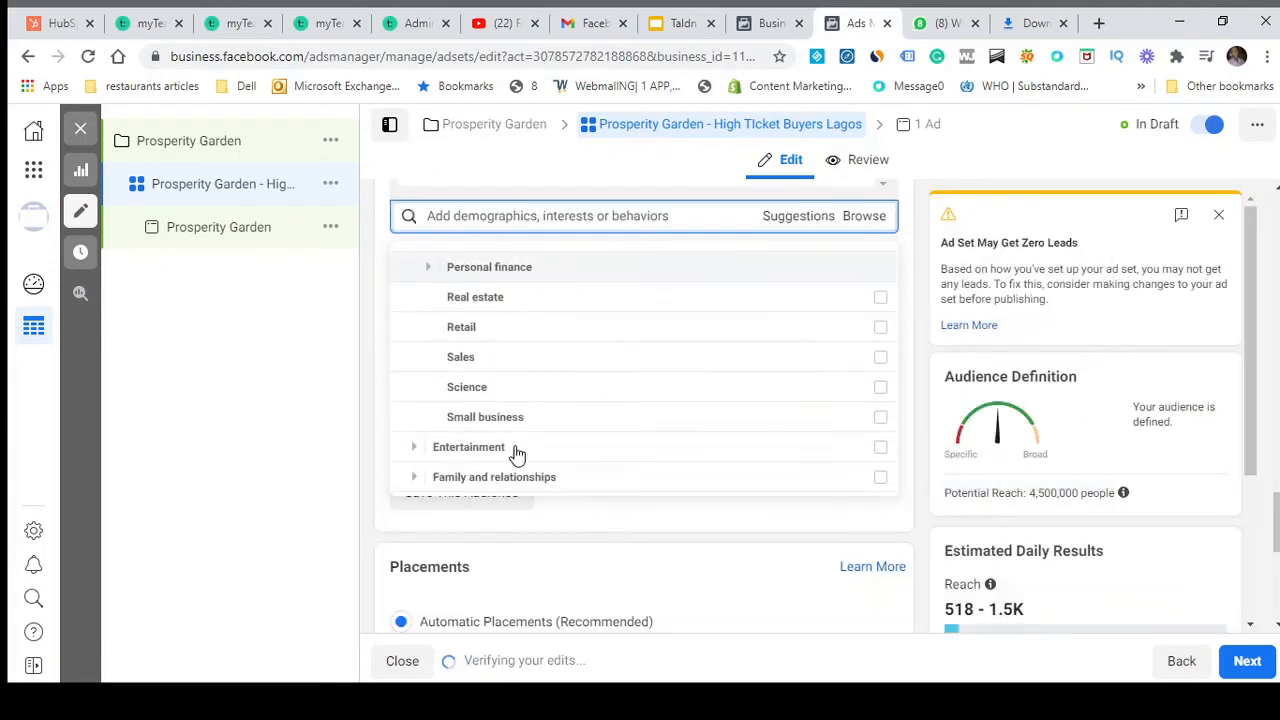
scroll(514, 451, "down", 3)
scroll(514, 451, "up", 3)
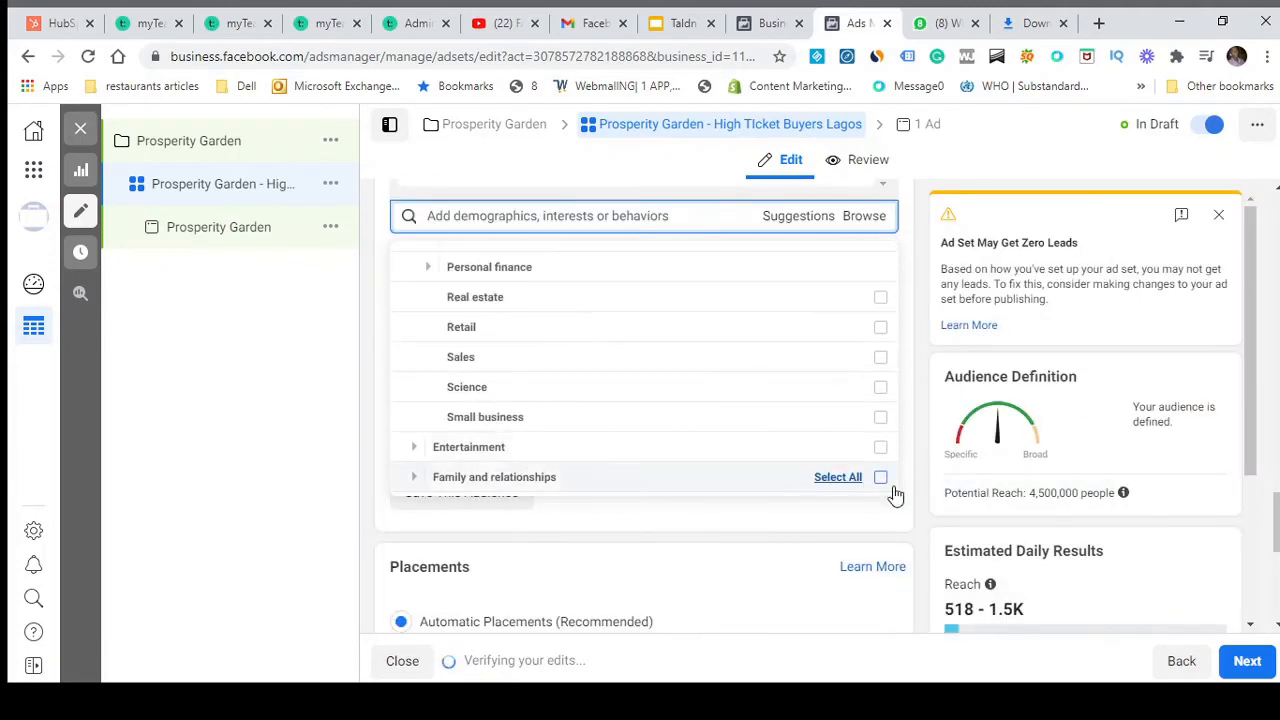
scroll(895, 495, "down", 2)
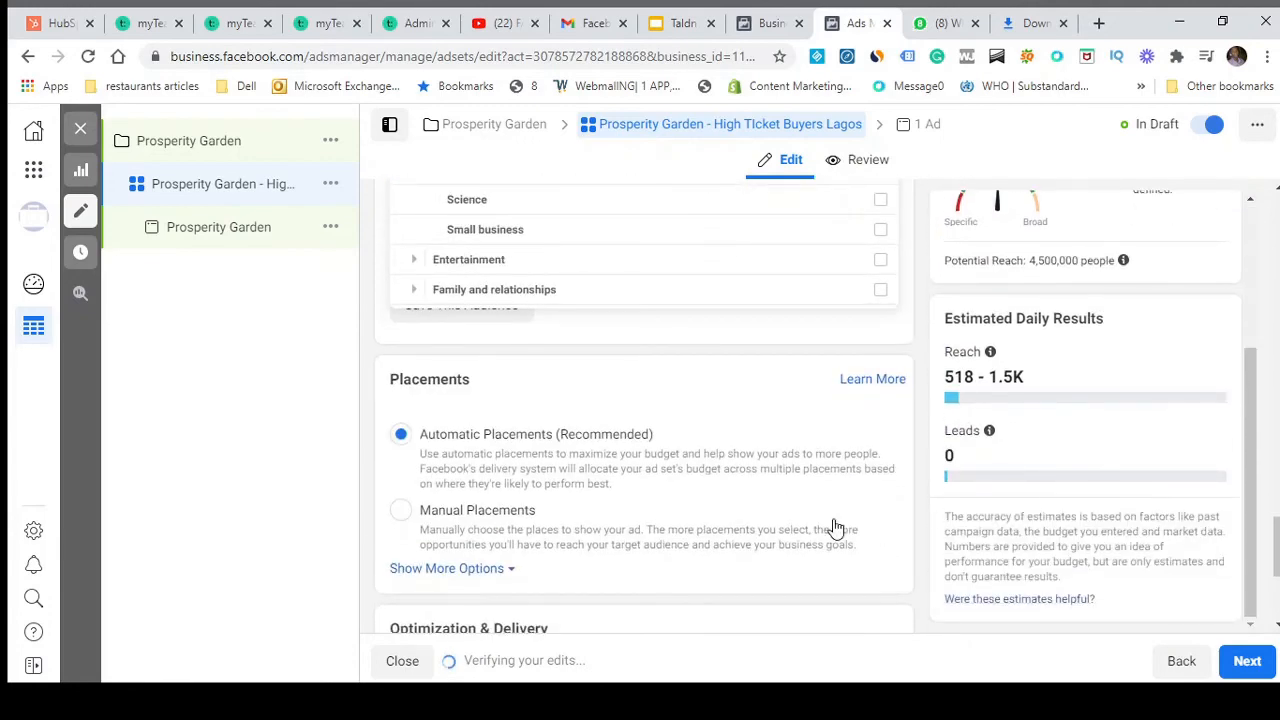
scroll(833, 523, "down", 2)
scroll(832, 520, "up", 10)
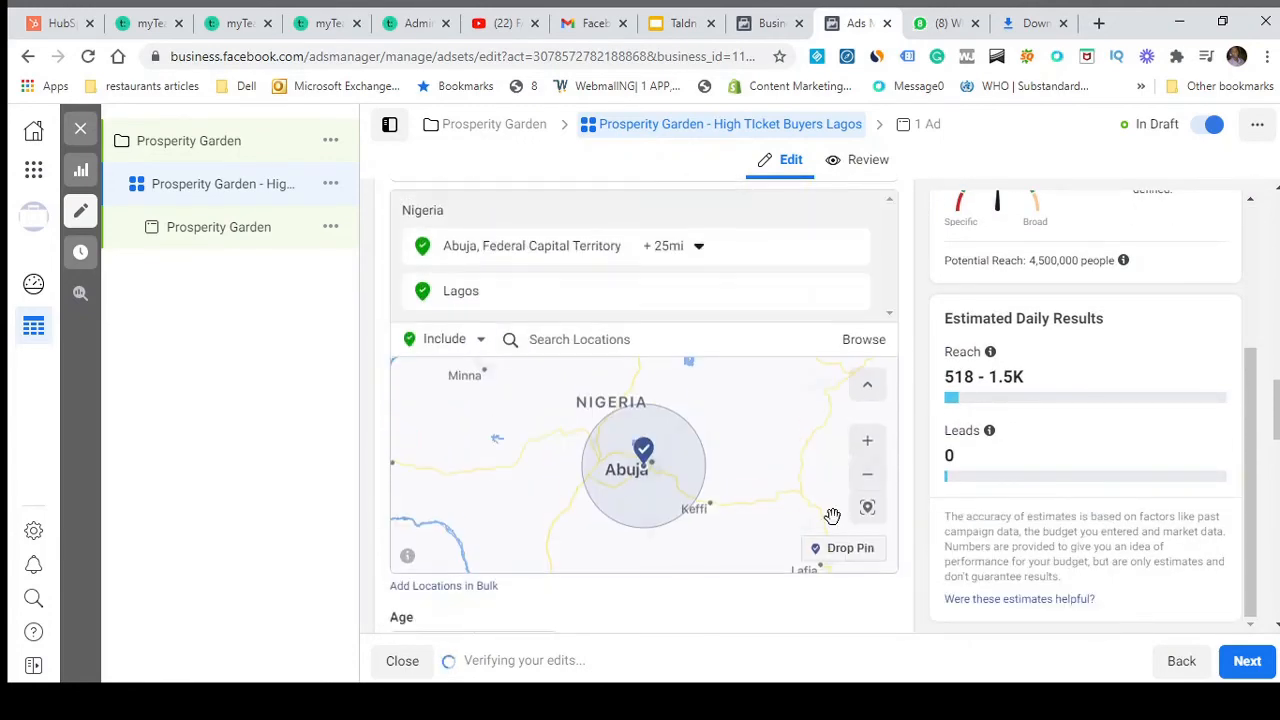
scroll(832, 516, "down", 4)
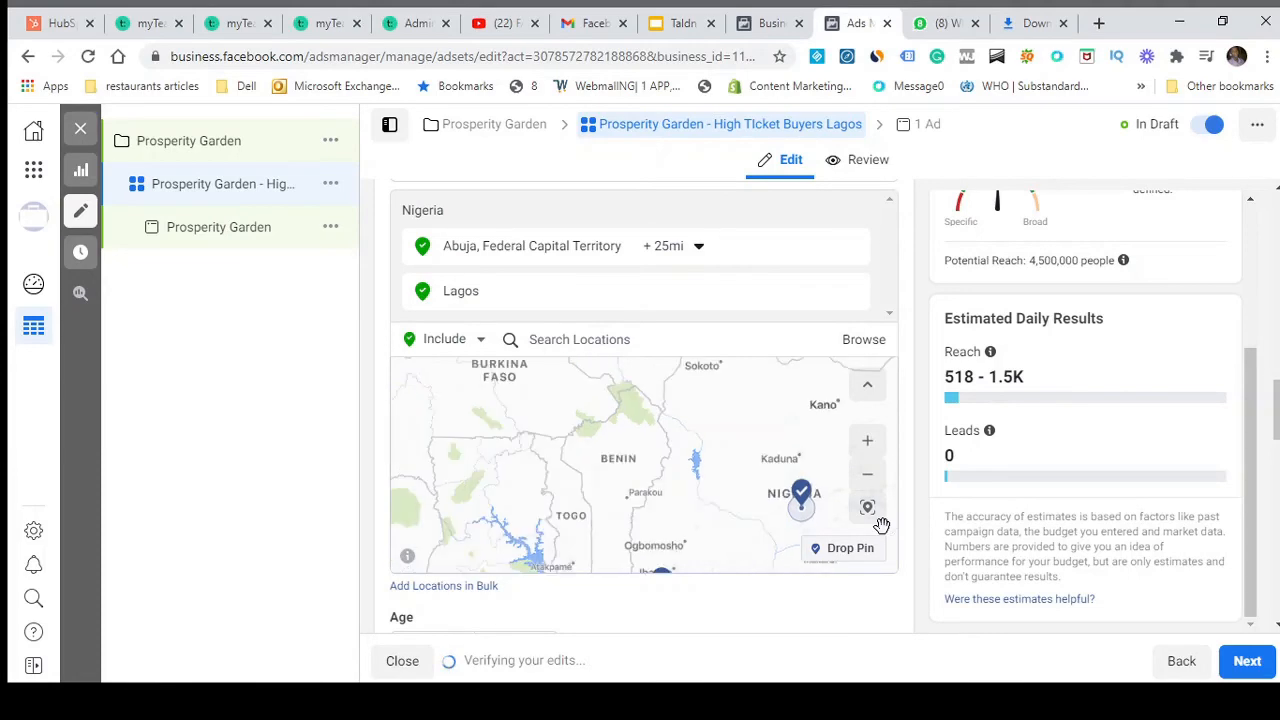
scroll(917, 543, "down", 2)
scroll(870, 536, "up", 3)
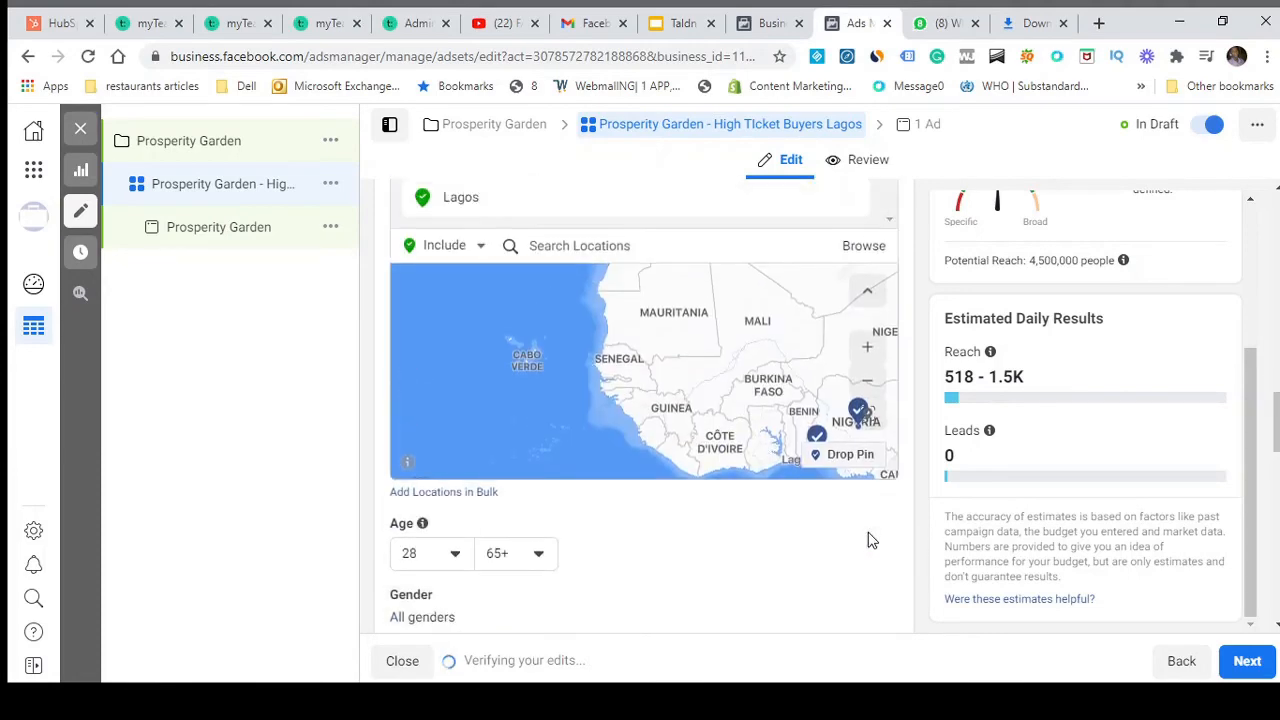
scroll(893, 540, "up", 1)
scroll(885, 535, "down", 6)
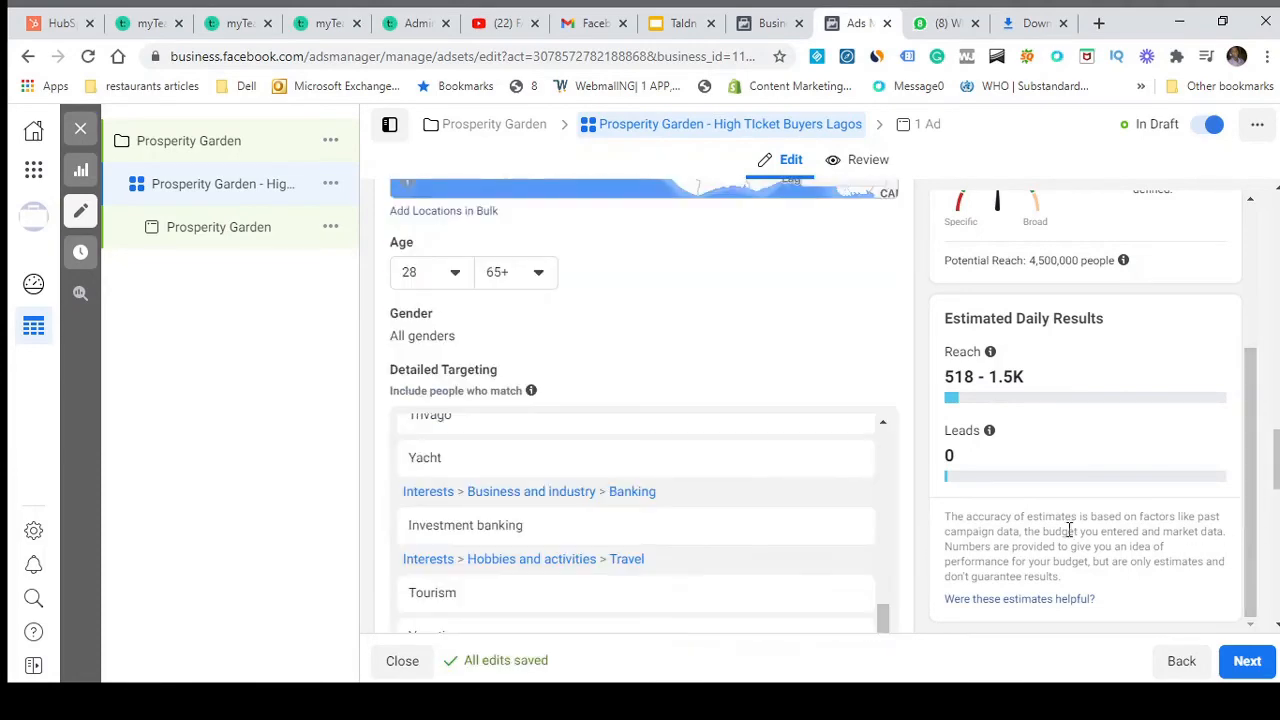
scroll(878, 524, "down", 5)
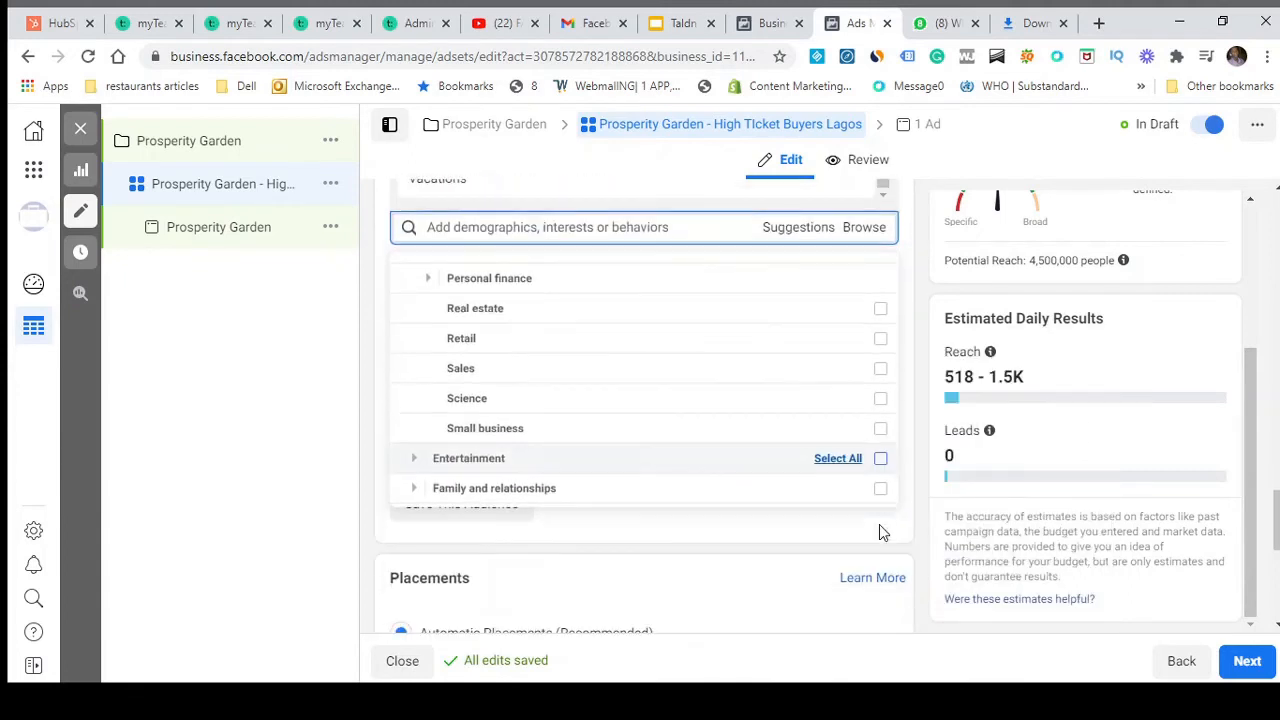
scroll(882, 535, "down", 4)
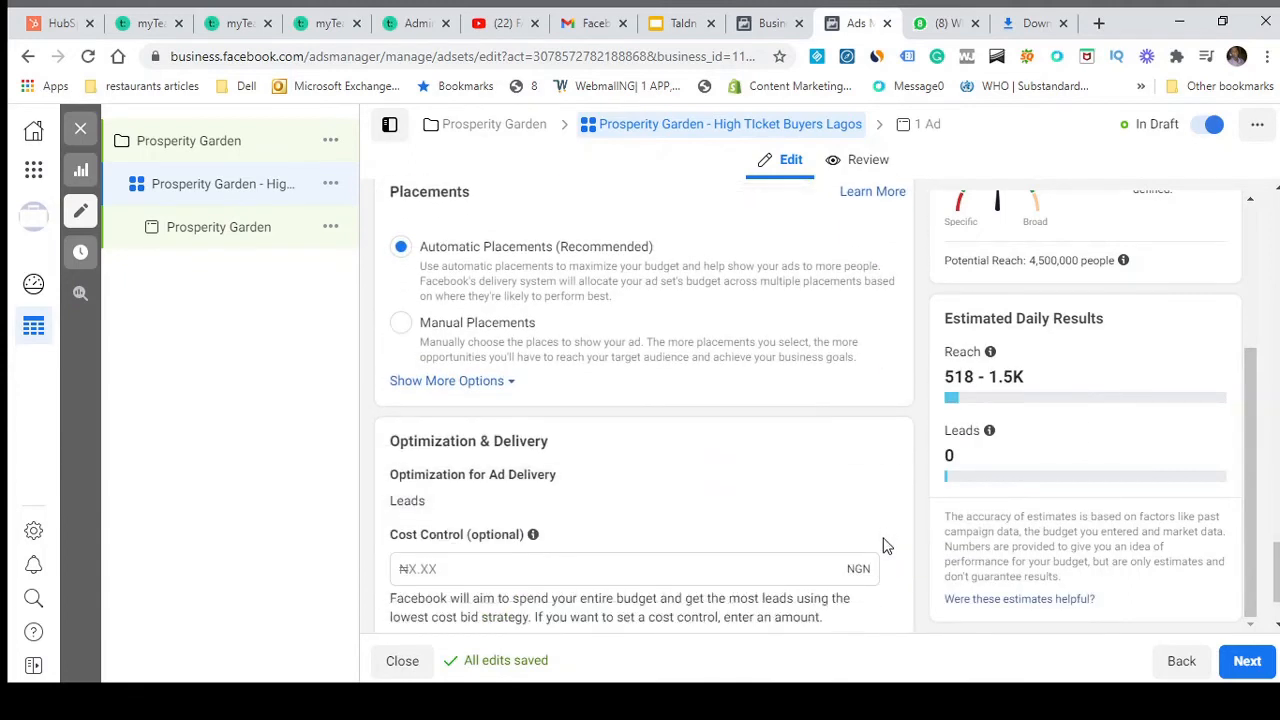
scroll(883, 545, "up", 3)
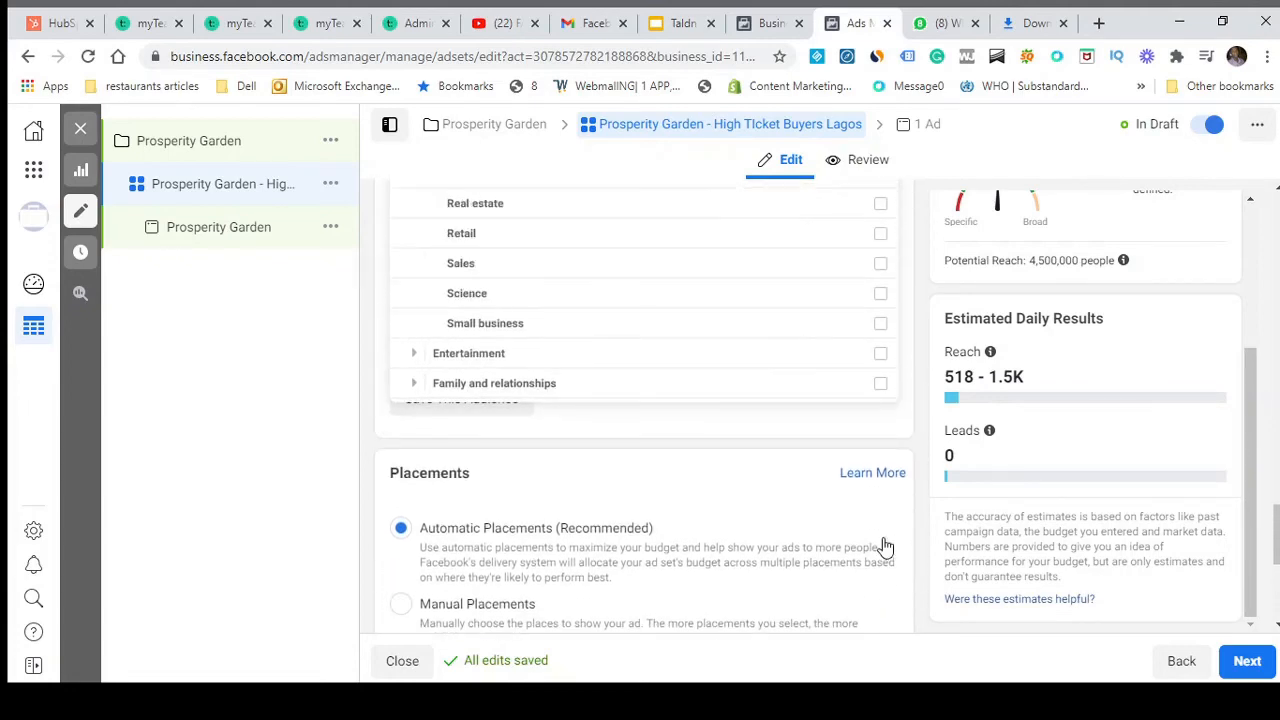
scroll(884, 545, "up", 1)
Save the ad set's targeting as an audience named Prosperity Garden Audience
left_click(745, 534)
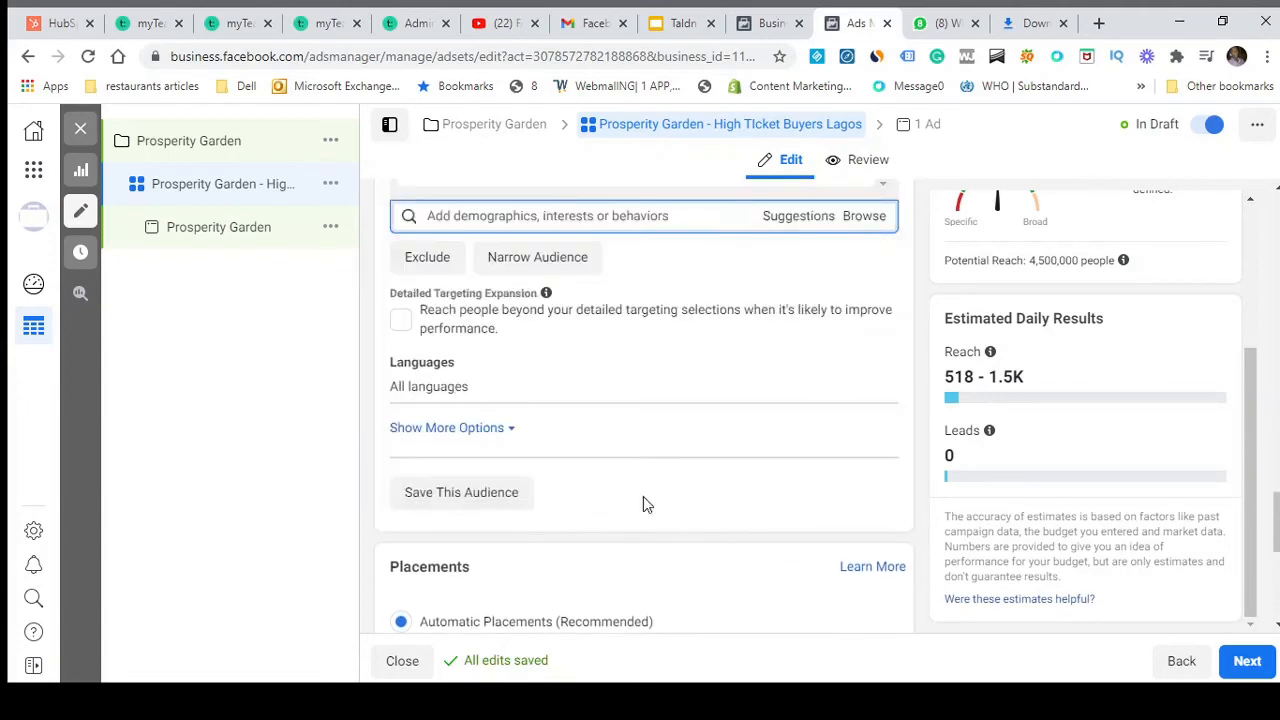
left_click(513, 496)
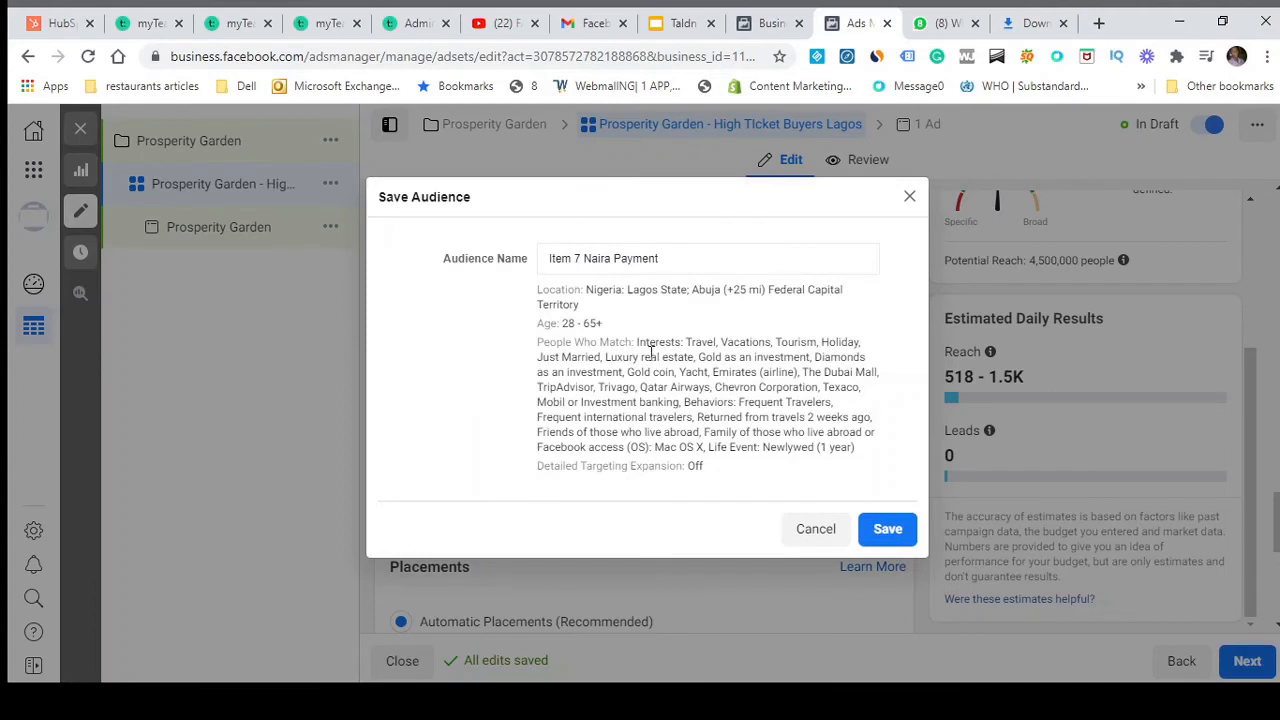
triple_click(676, 258)
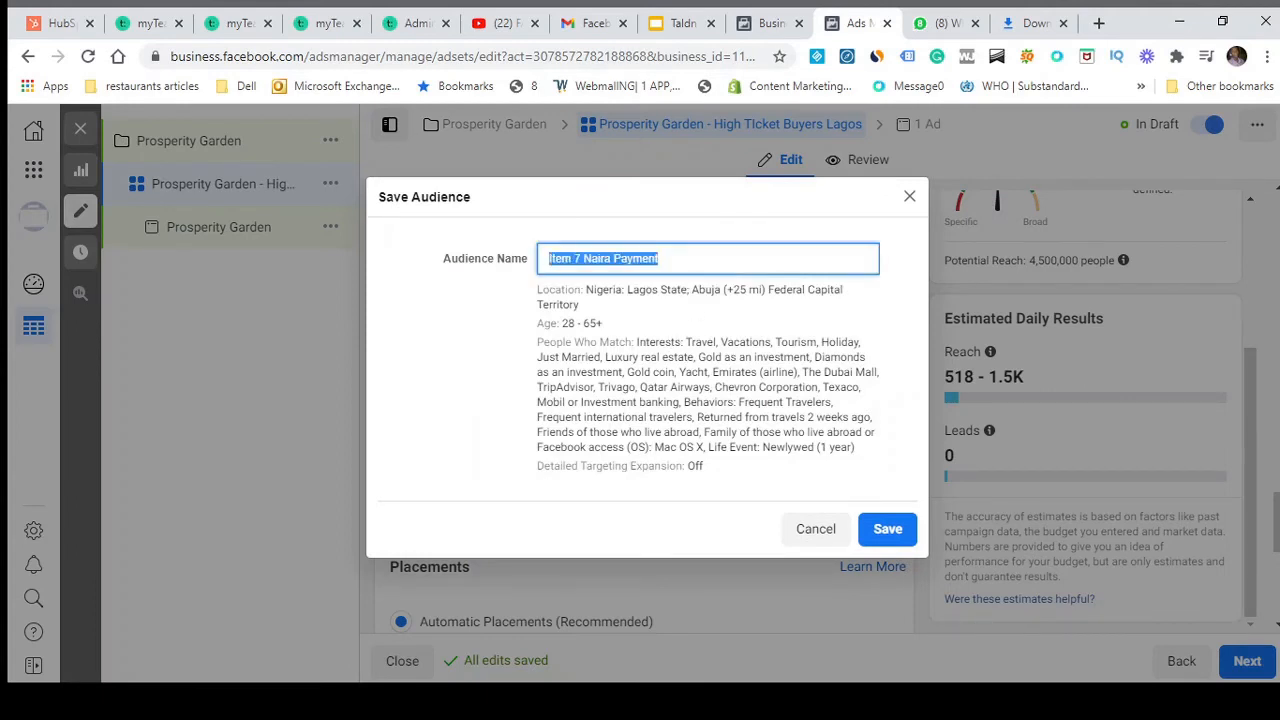
type("Prosperity Garden")
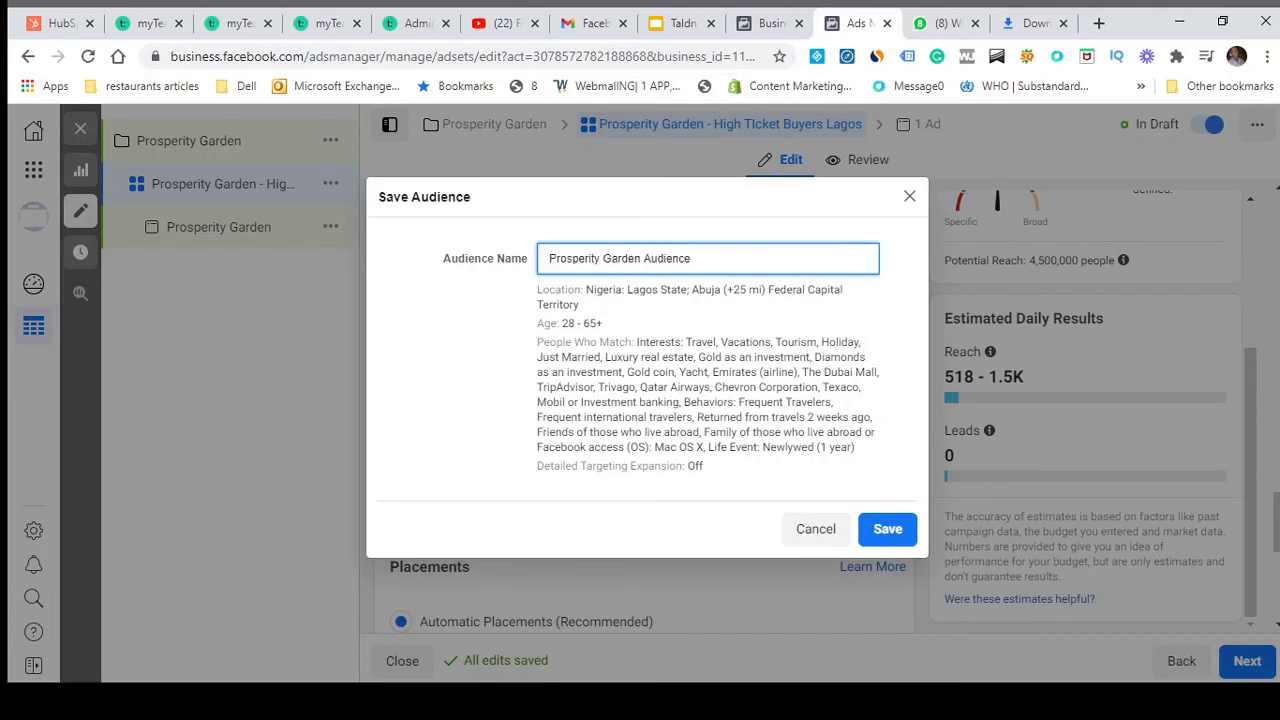
type("Audience")
left_click(884, 530)
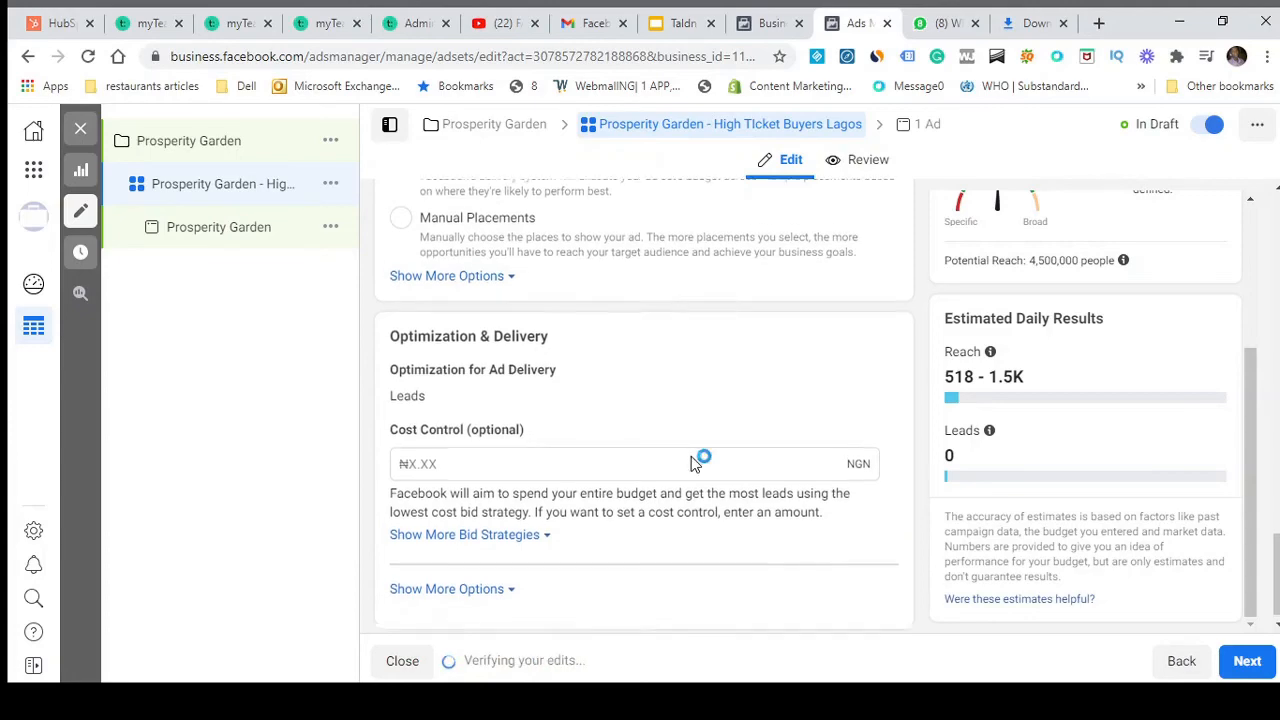
Choose Manual Placements for the ad set and dismiss the recommendation to use automatic placements
scroll(690, 458, "up", 5)
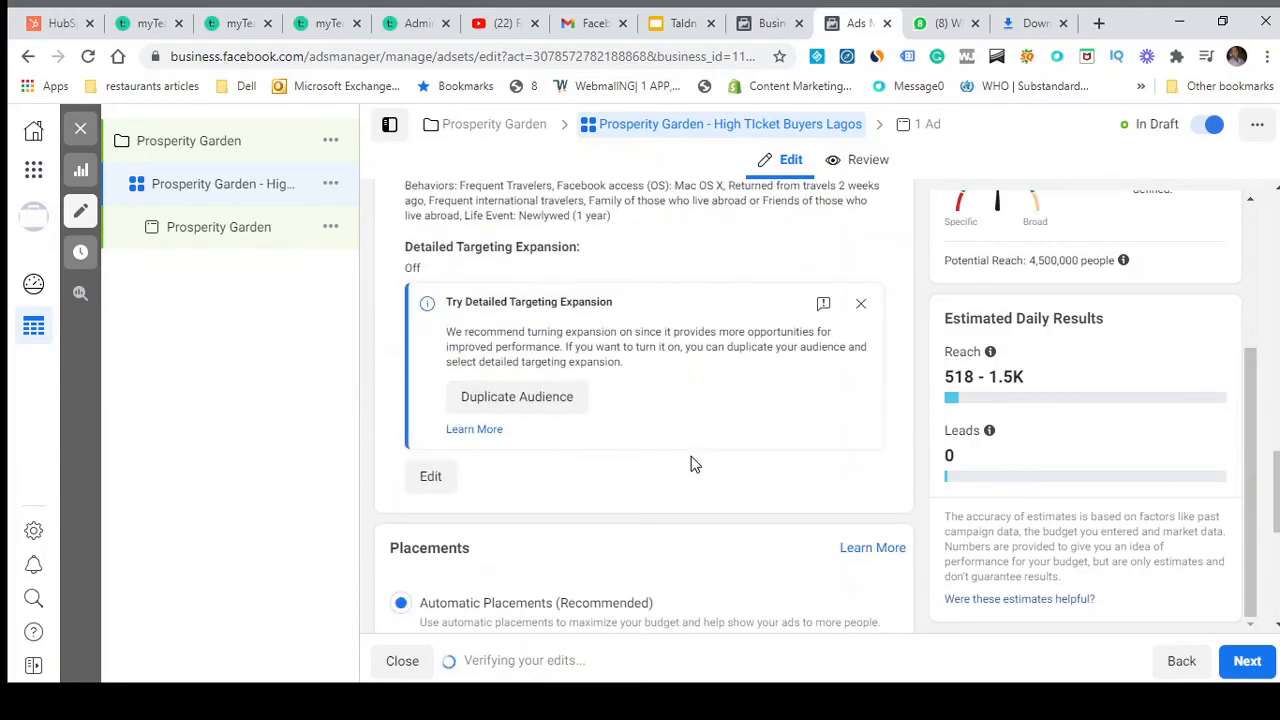
scroll(695, 463, "up", 2)
scroll(693, 463, "down", 2)
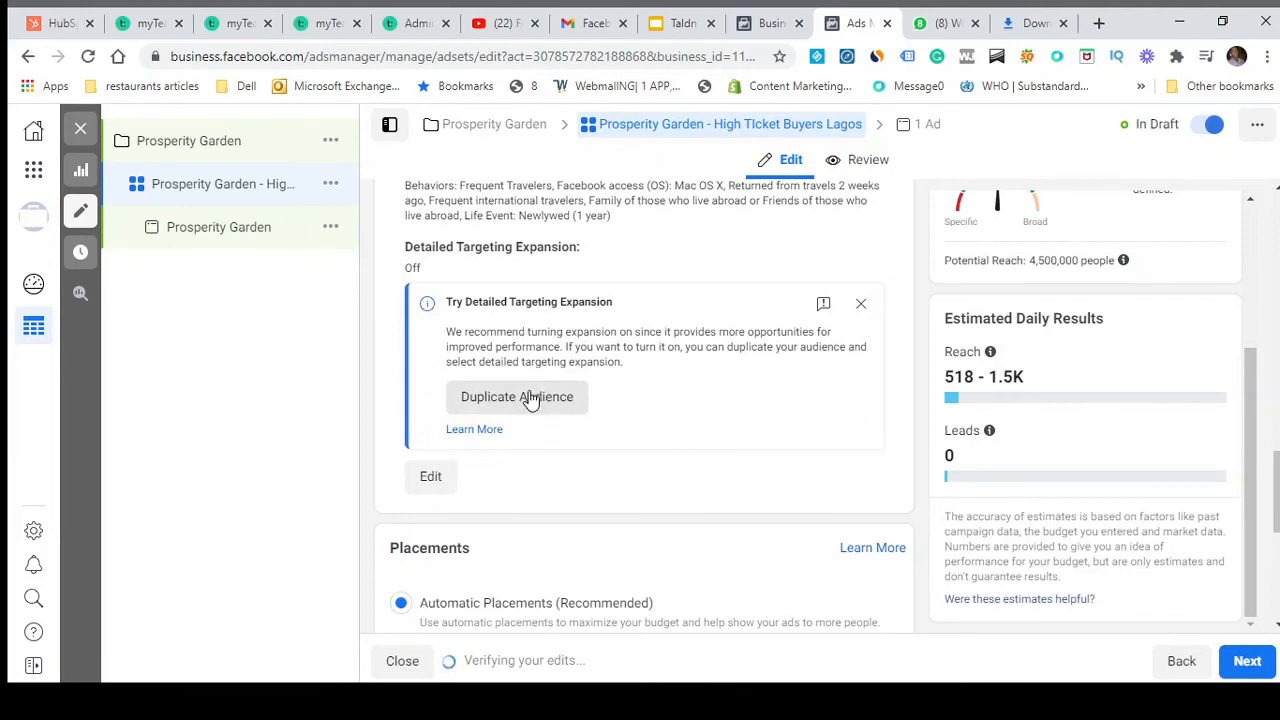
scroll(476, 441, "down", 1)
scroll(476, 441, "up", 1)
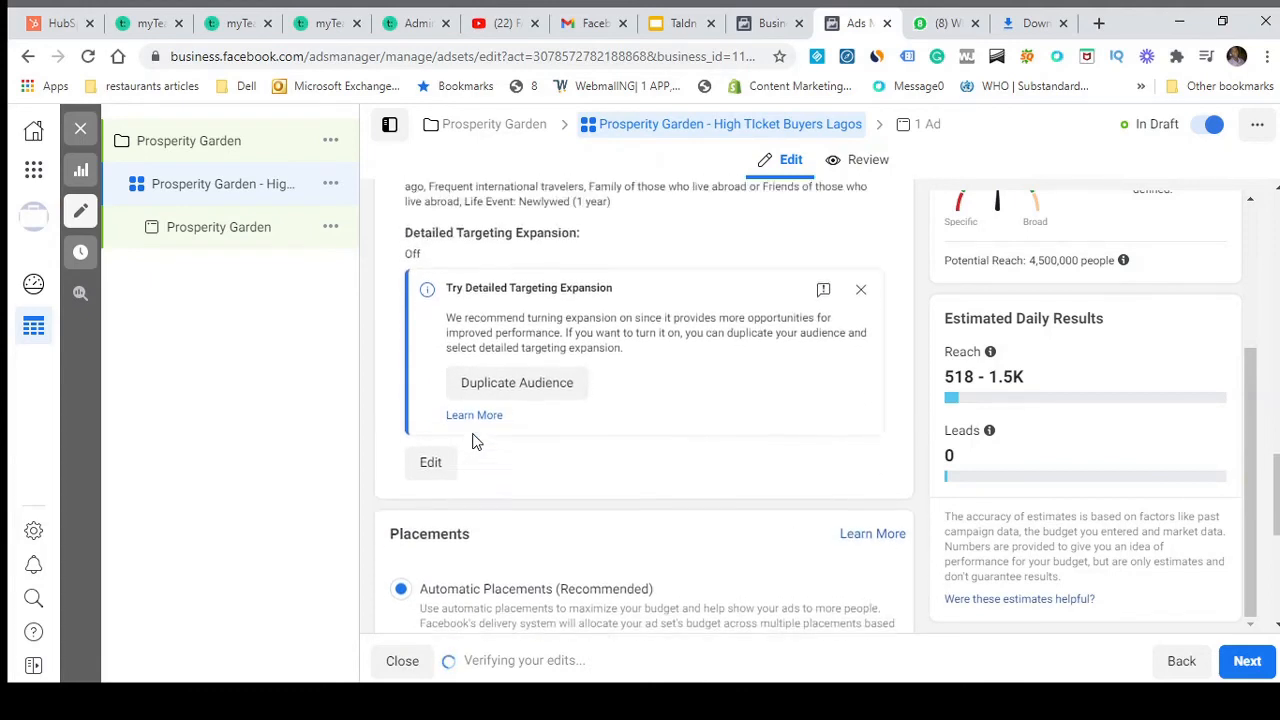
scroll(476, 441, "down", 3)
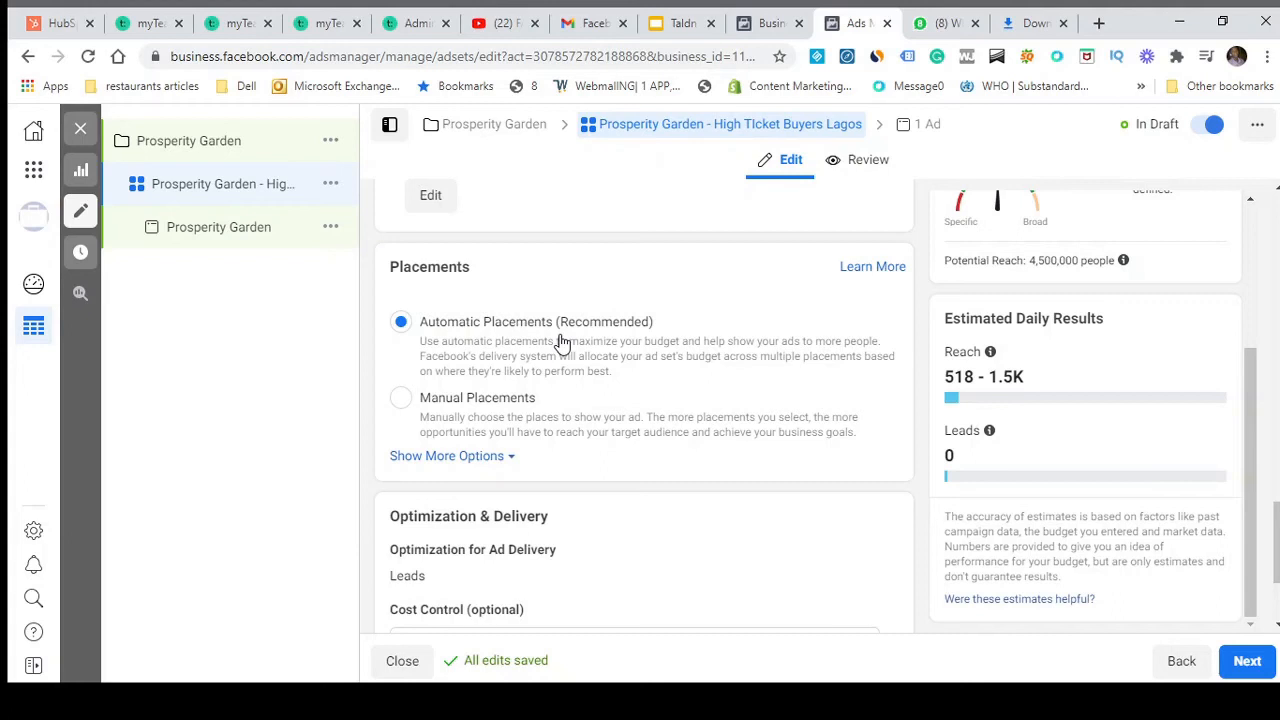
left_click(499, 403)
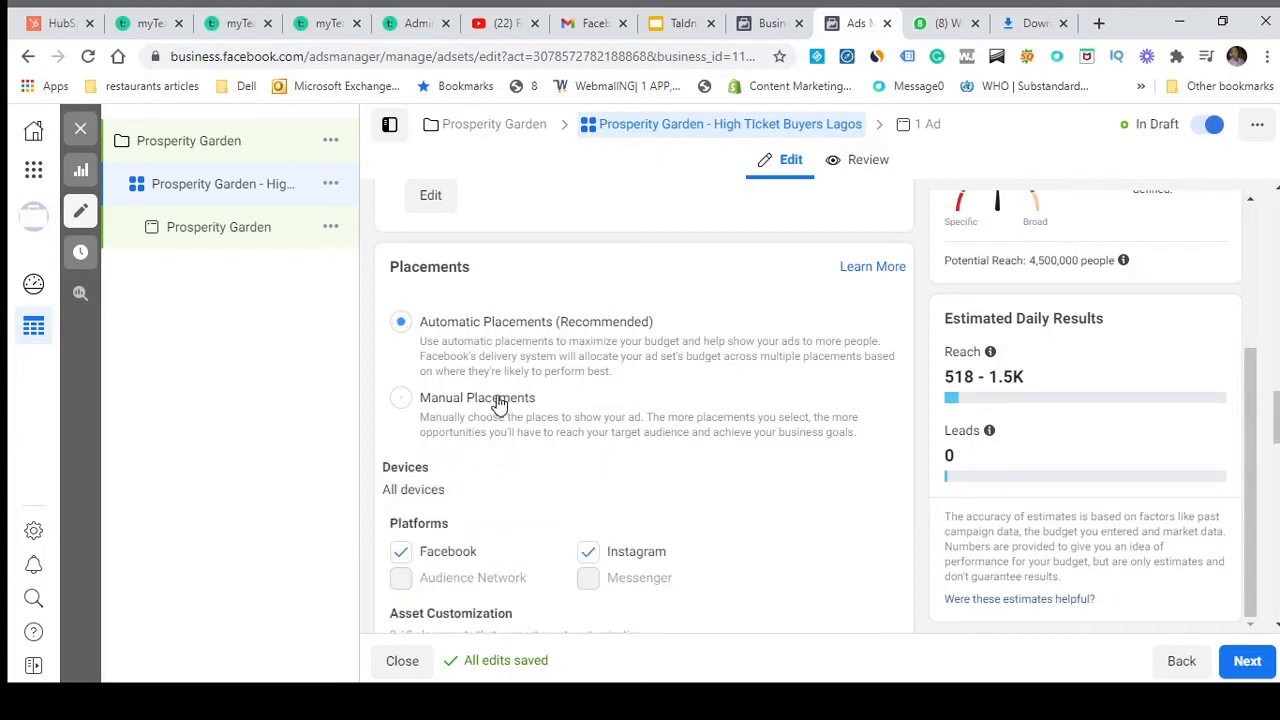
left_click(499, 333)
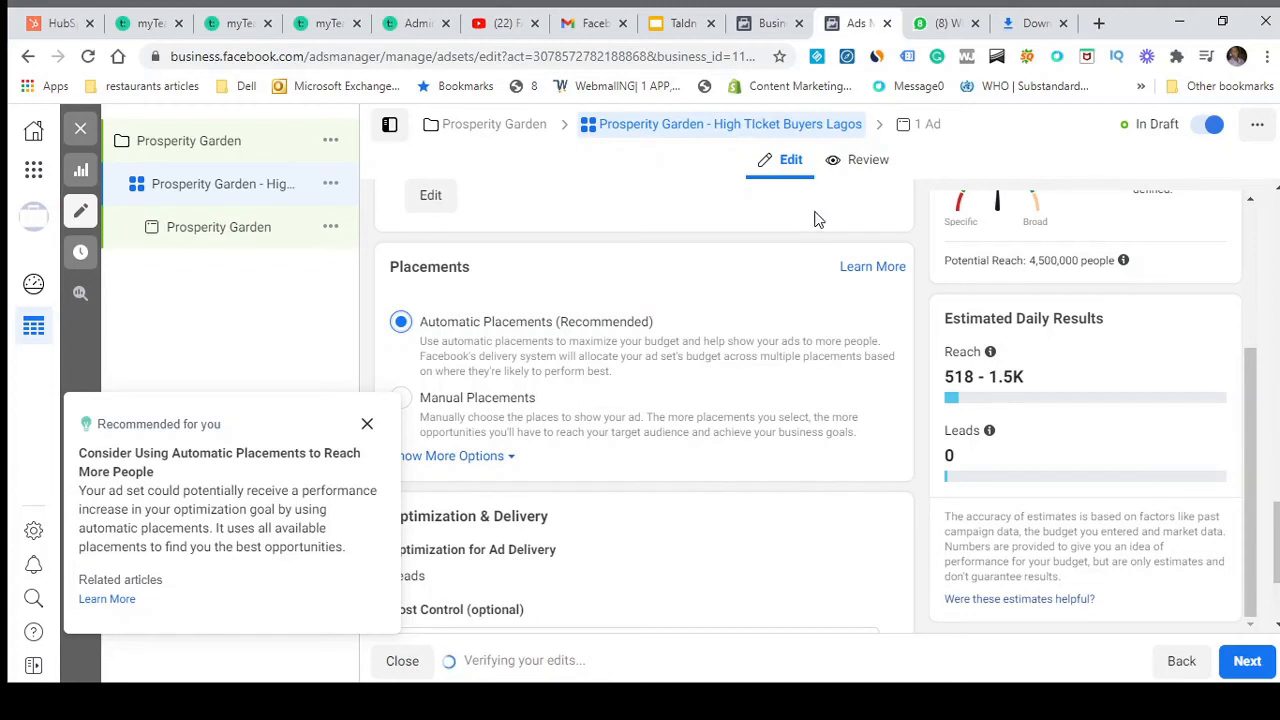
left_click(369, 426)
left_click(401, 399)
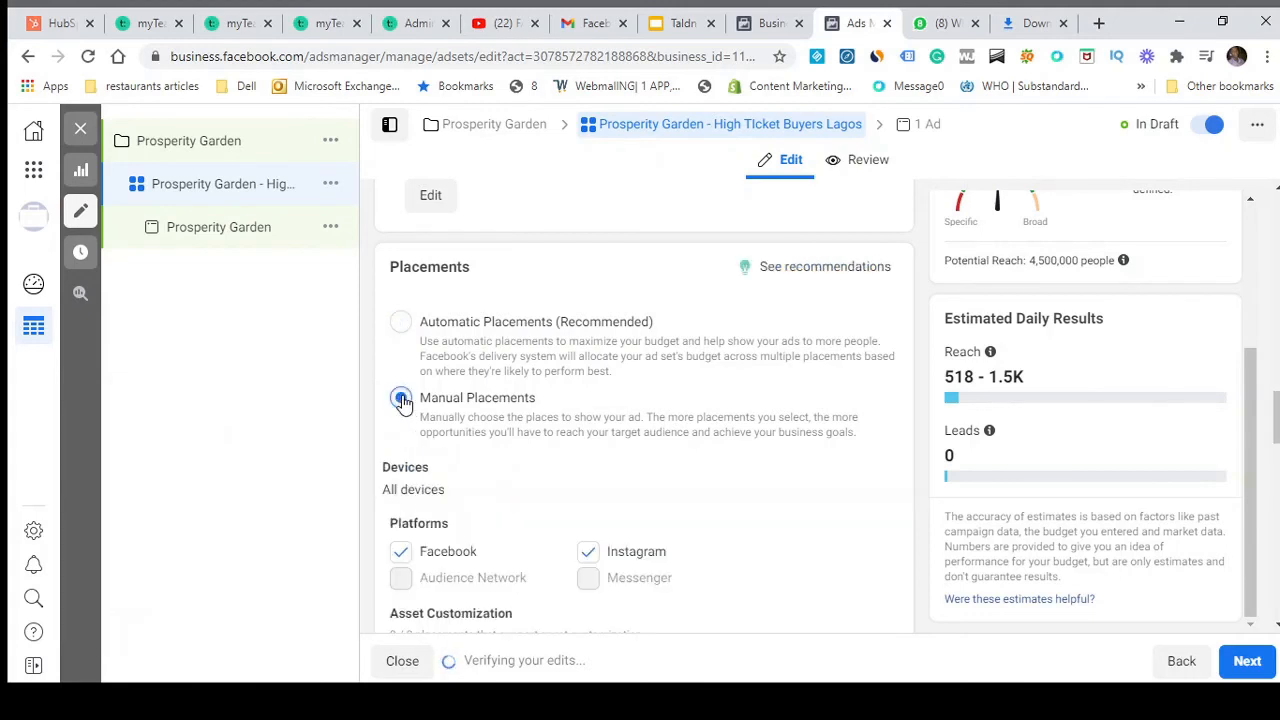
Try the manual placements with only Instagram and with only Facebook as the platform, restoring both each time
scroll(668, 552, "down", 1)
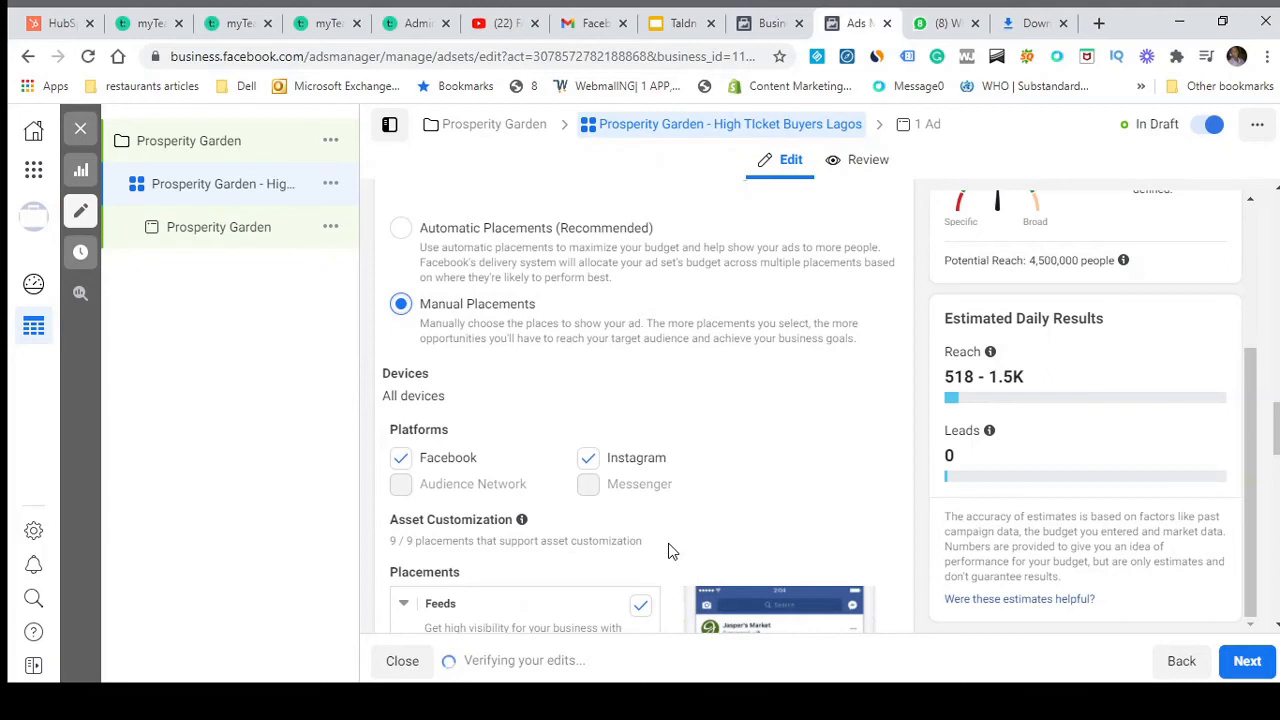
scroll(664, 549, "down", 2)
scroll(654, 546, "up", 2)
left_click(401, 458)
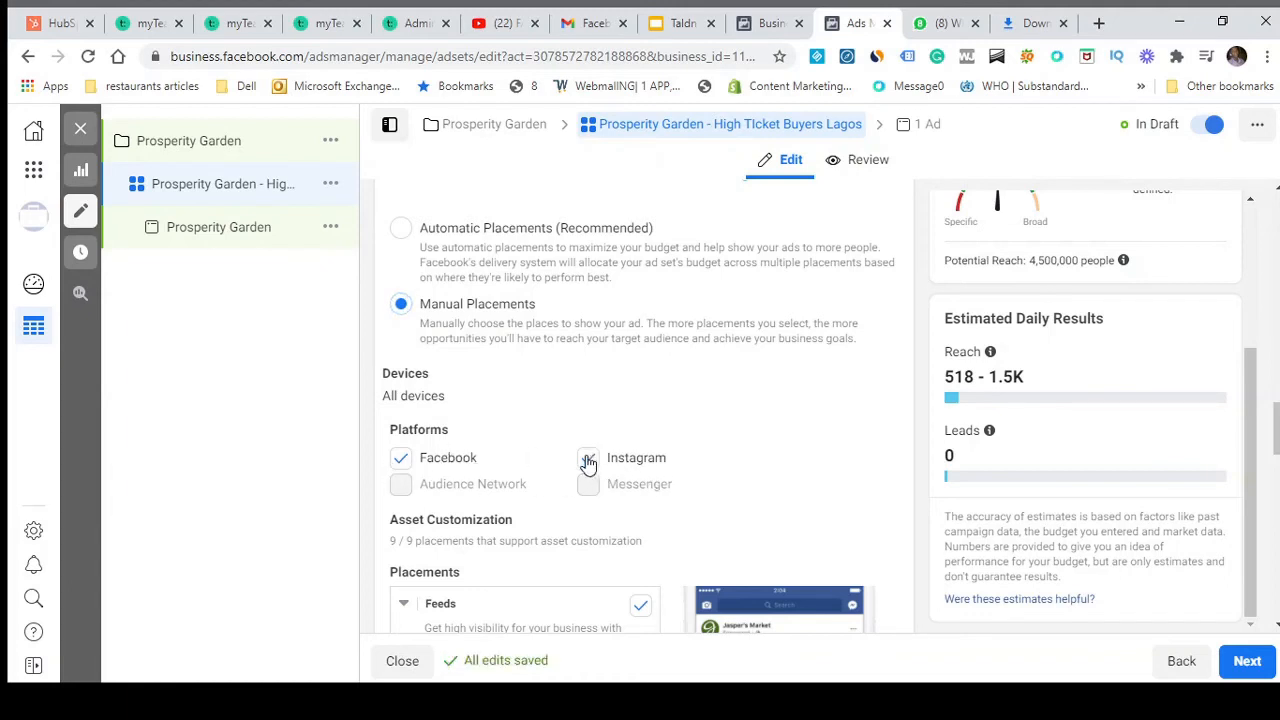
left_click(403, 468)
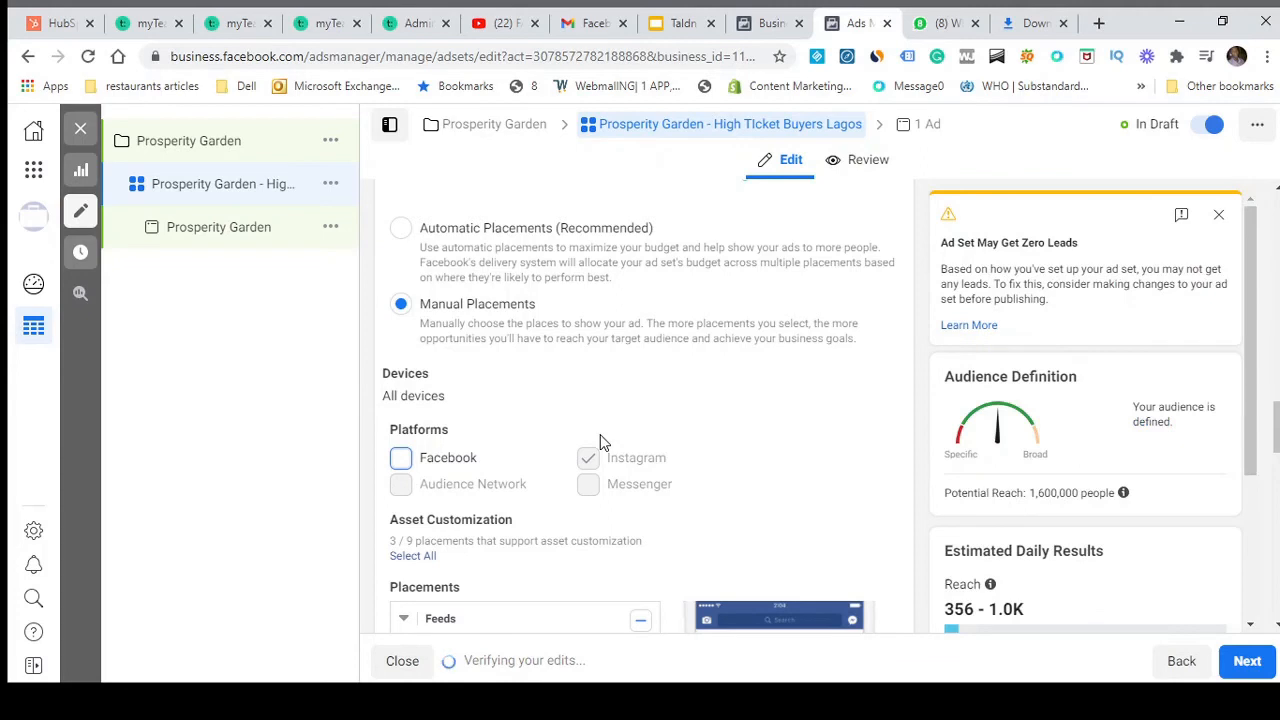
left_click(401, 461)
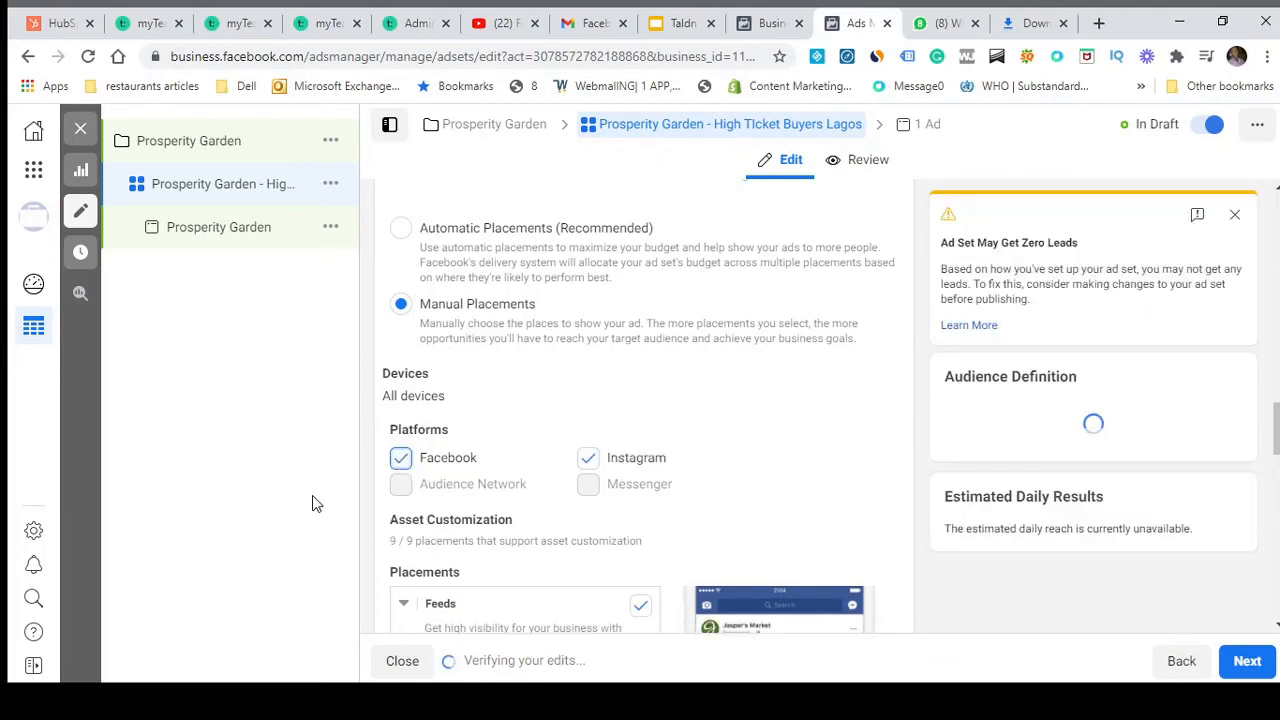
left_click(592, 463)
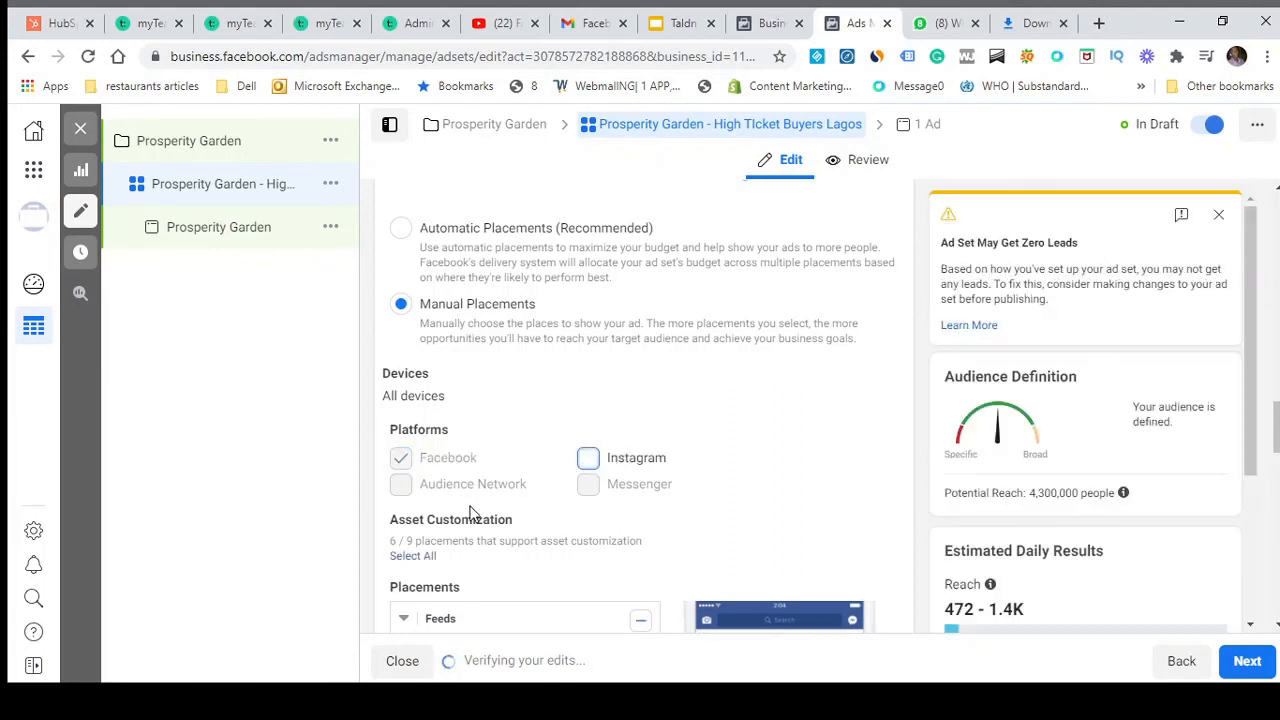
left_click(592, 462)
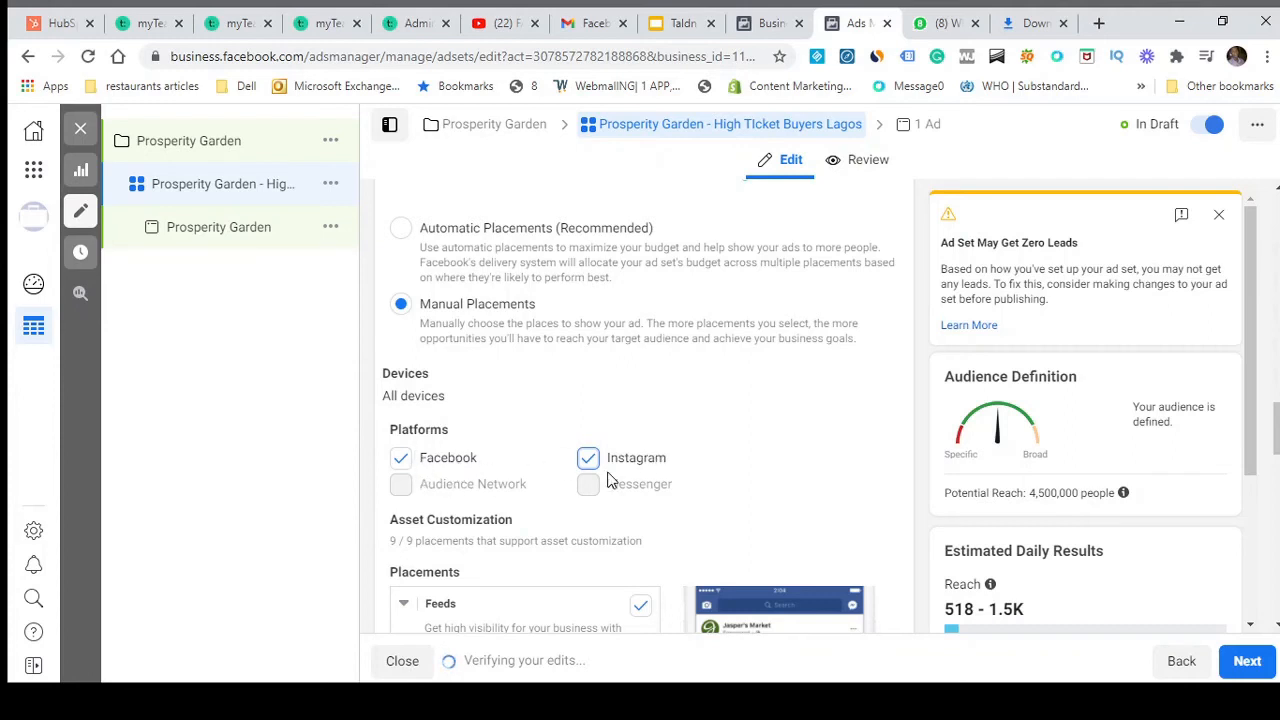
left_click(401, 462)
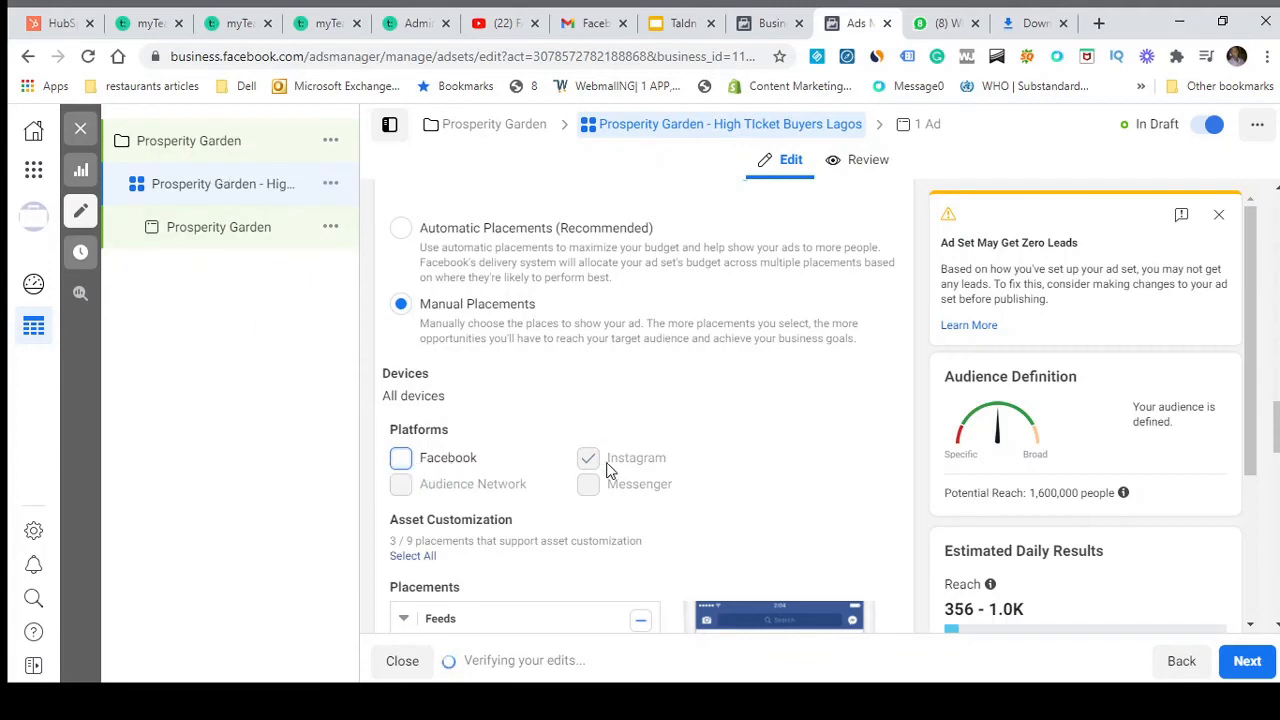
left_click(407, 462)
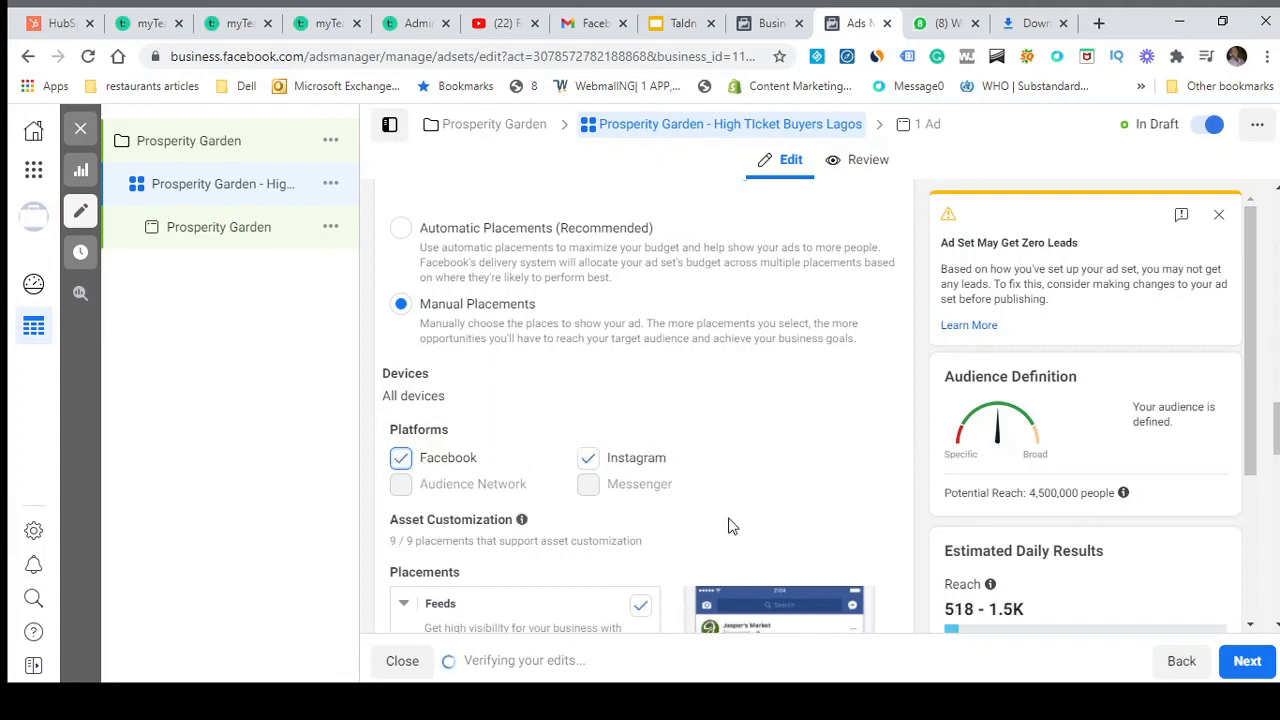
Examine the ad set's placements alongside its potential reach and the estimated daily reach and leads
scroll(697, 443, "down", 1)
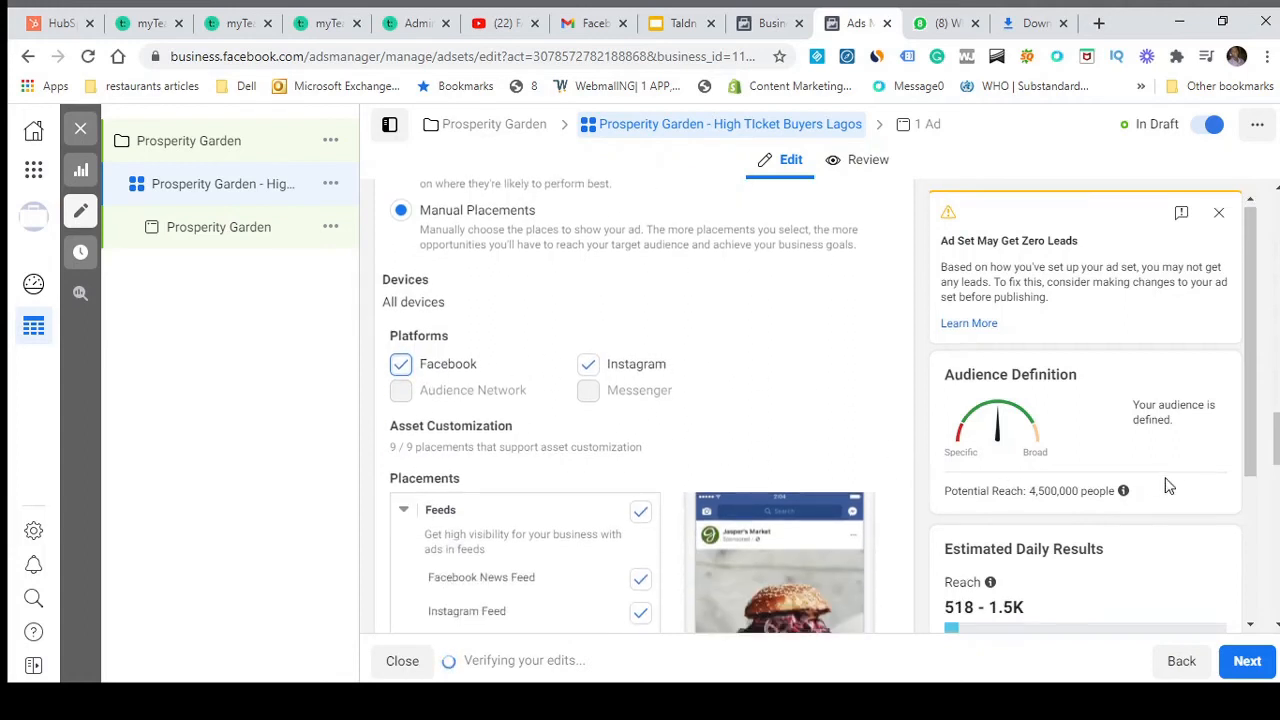
scroll(1166, 486, "down", 1)
scroll(674, 331, "up", 4)
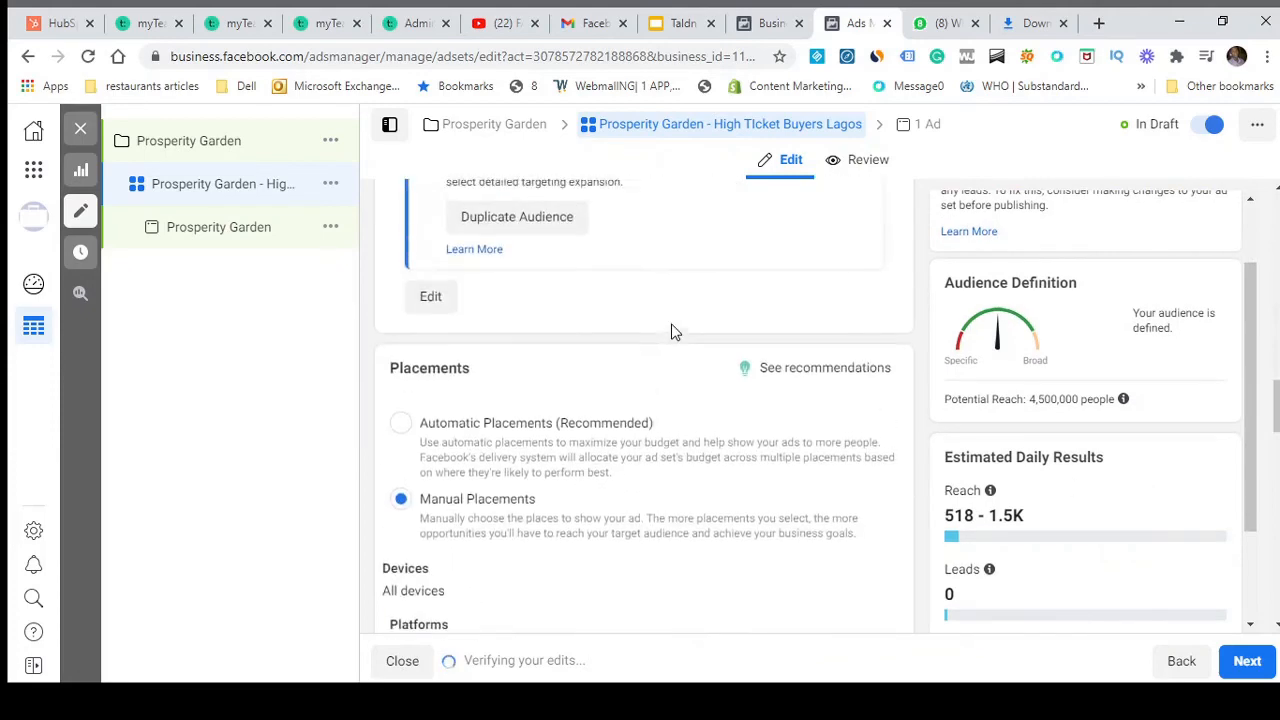
scroll(655, 361, "down", 3)
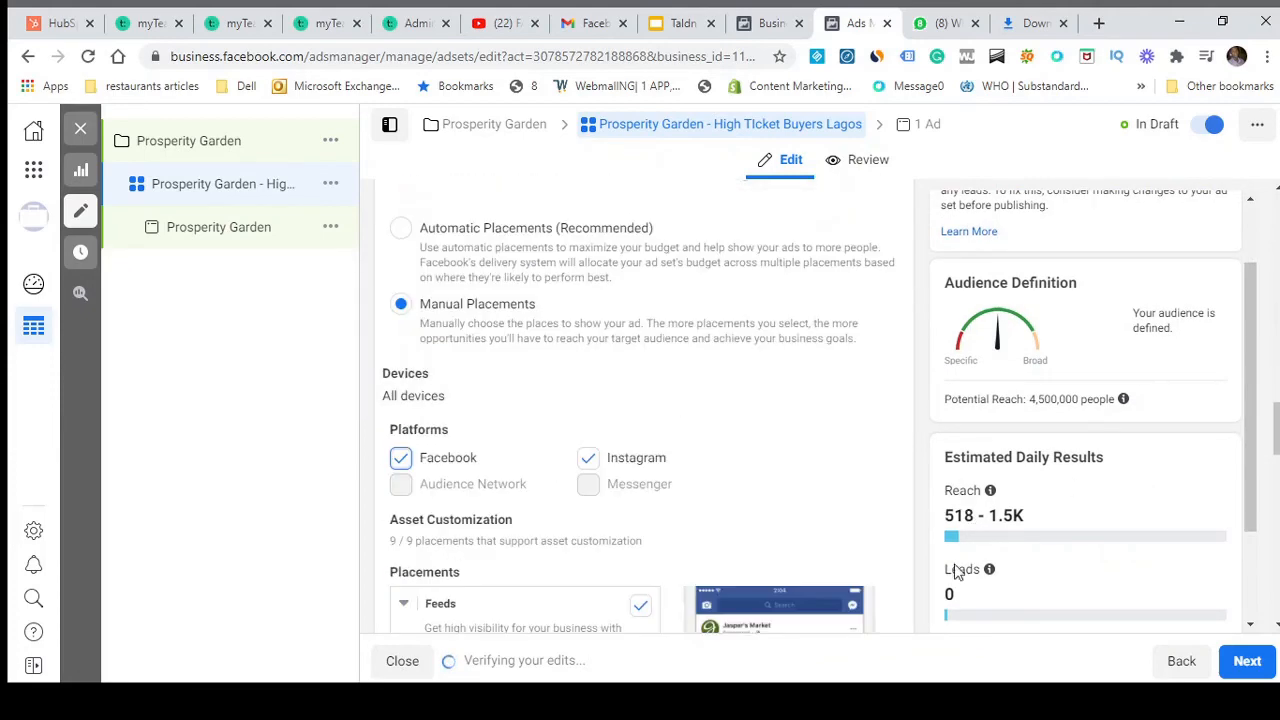
mouse_move(989, 569)
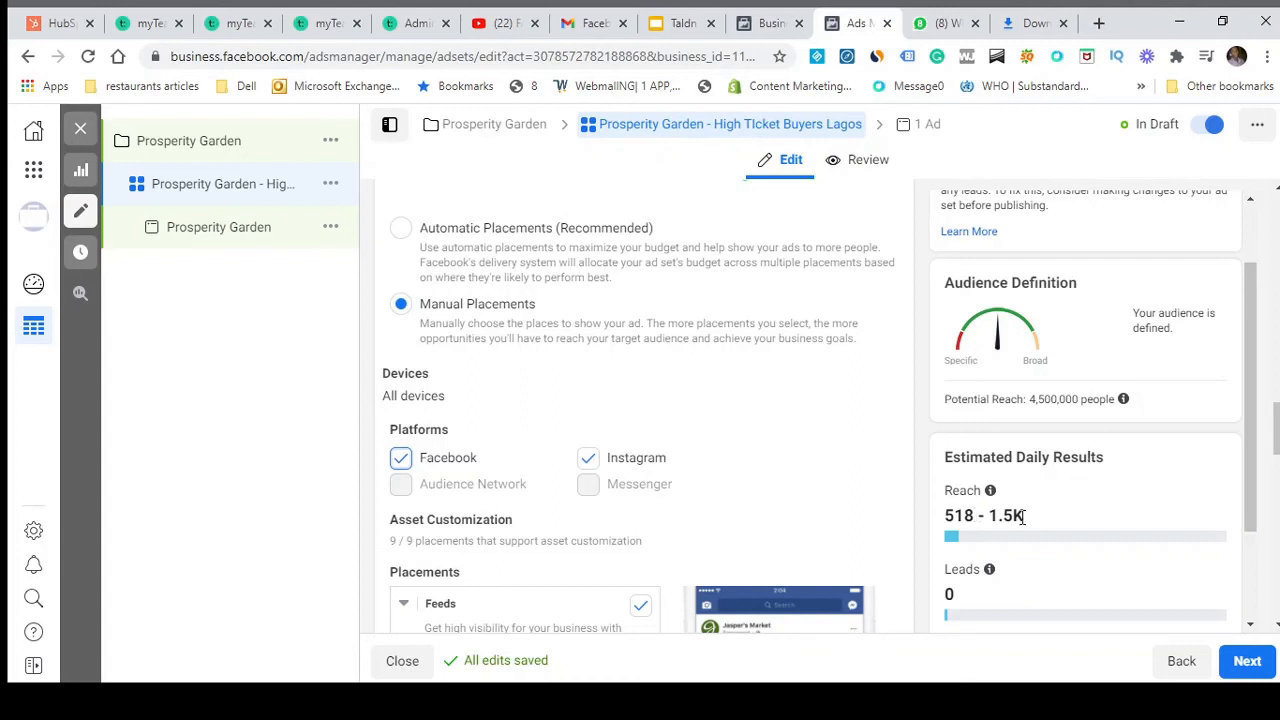
scroll(1032, 530, "down", 3)
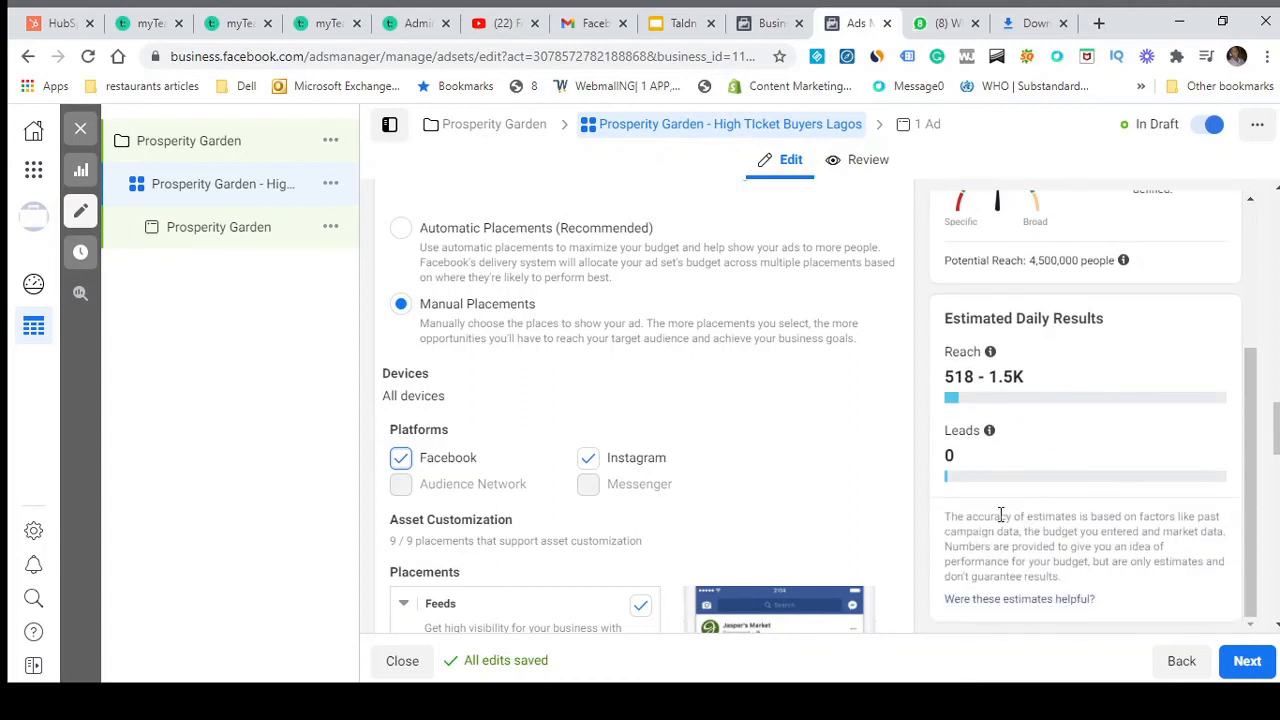
left_click_drag(968, 460, 947, 456)
Set the ad set's daily budget to ₦2,000
scroll(764, 516, "up", 10)
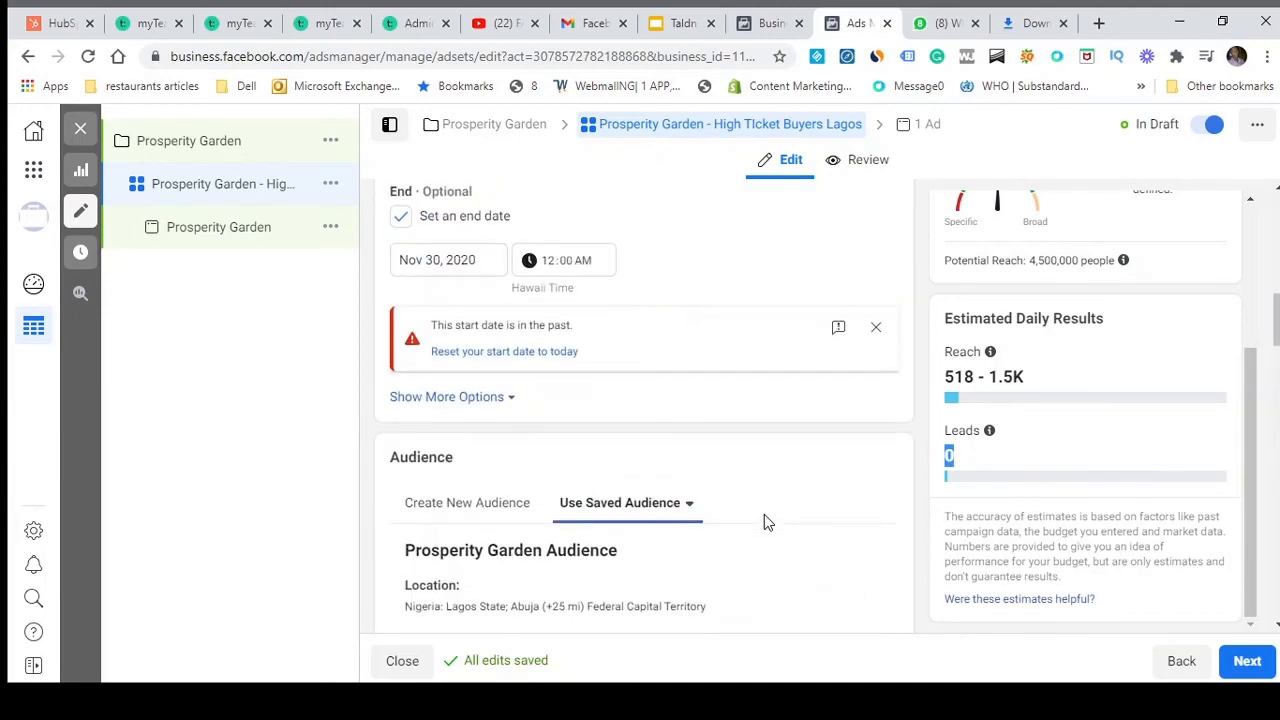
scroll(763, 514, "up", 1)
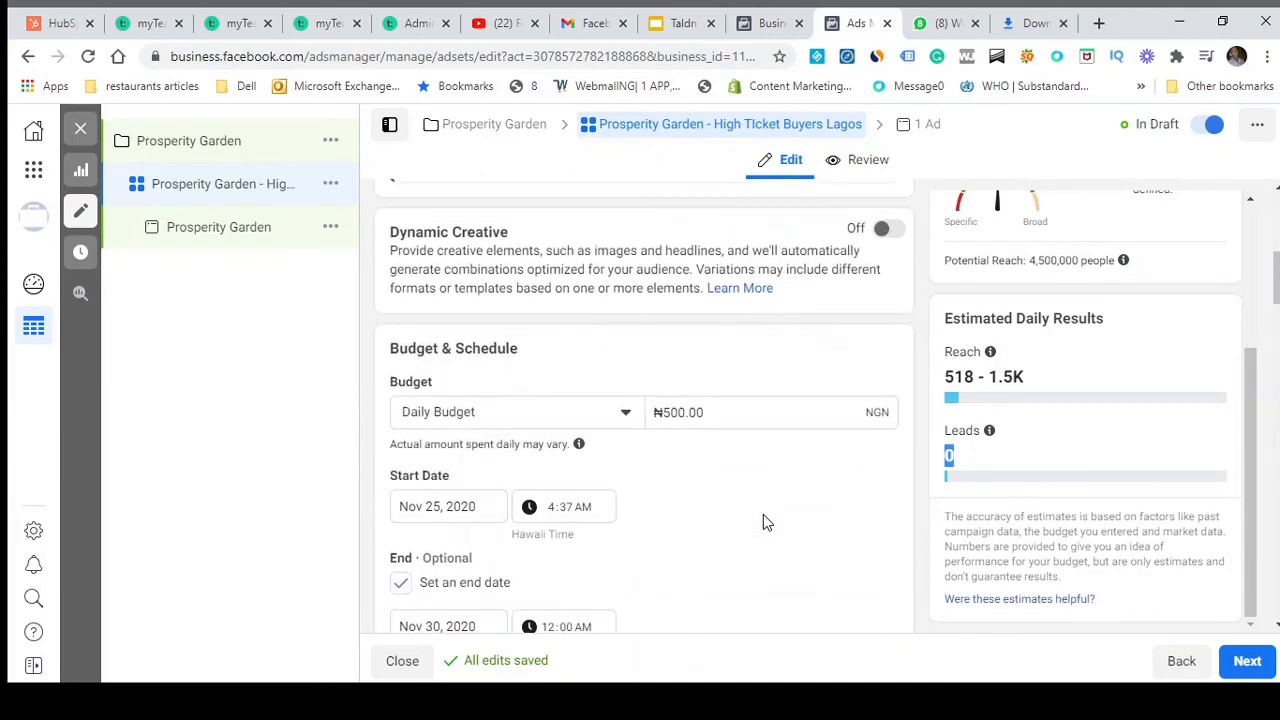
left_click(703, 418)
left_click_drag(703, 418, 670, 414)
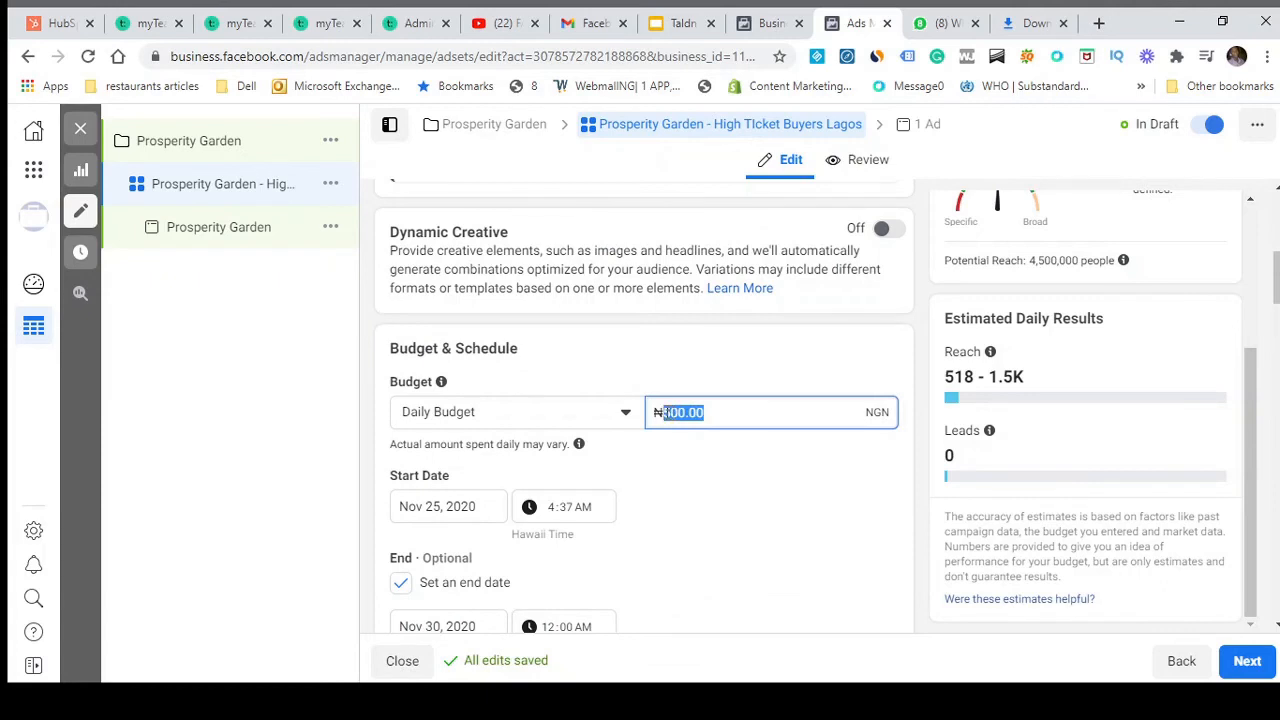
key("BackSpace")
left_click(757, 471)
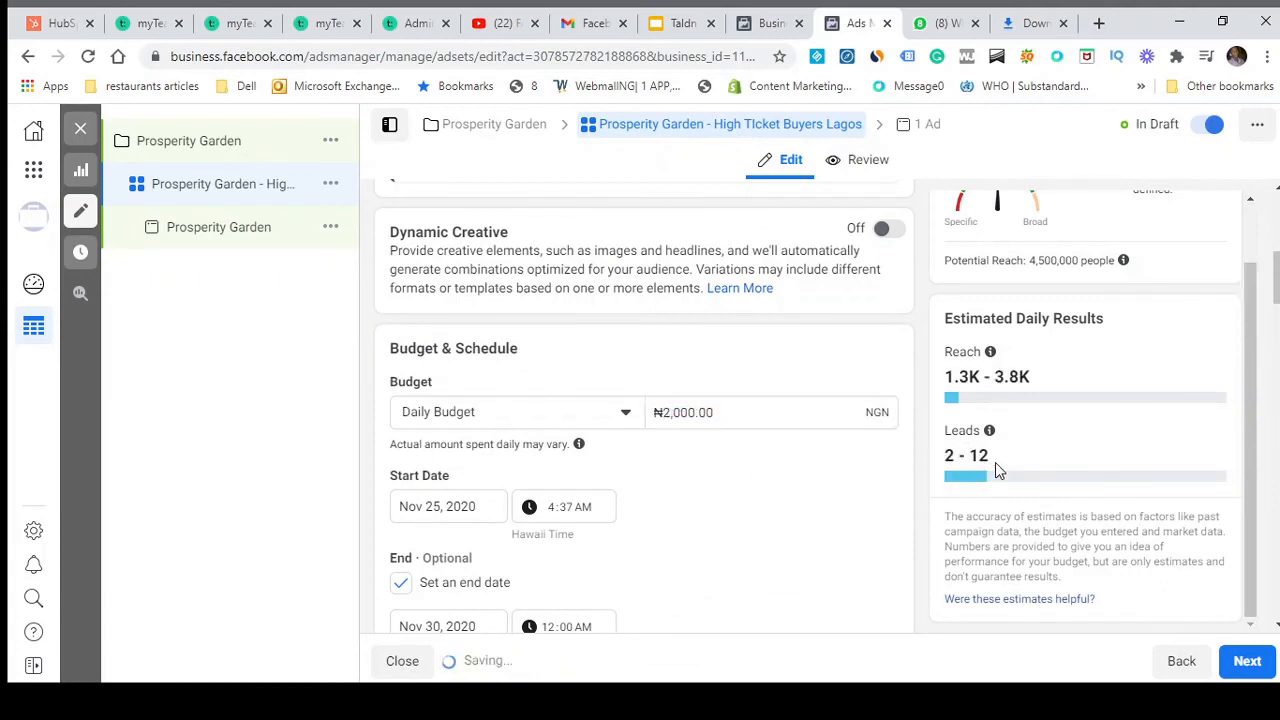
Set the ad set's daily budget back to ₦500
scroll(686, 469, "down", 1)
left_click(717, 318)
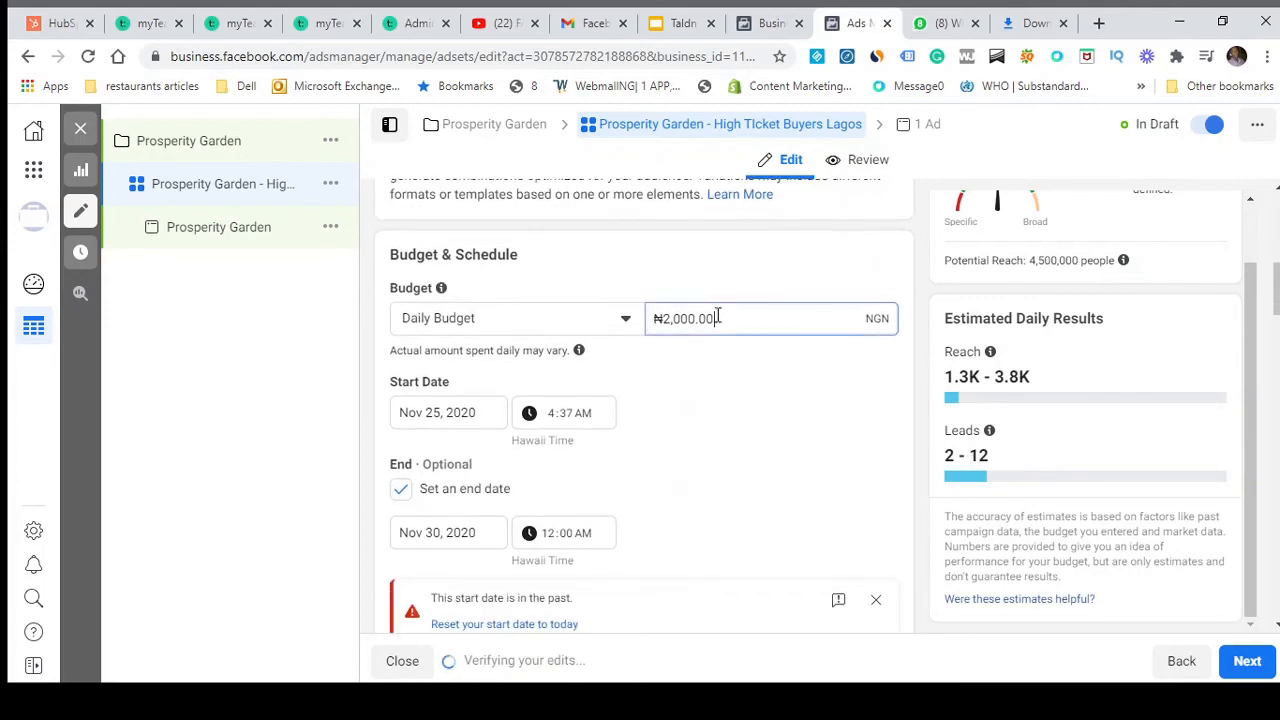
left_click_drag(717, 318, 665, 314)
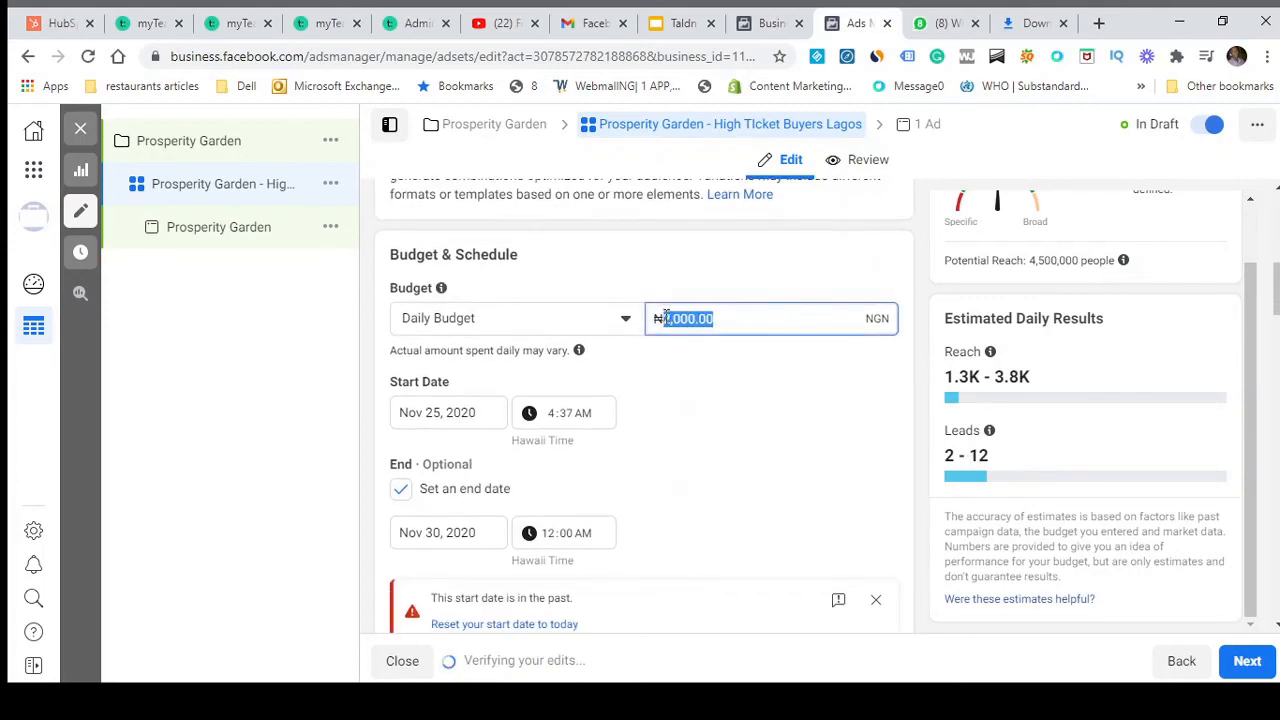
key("BackSpace")
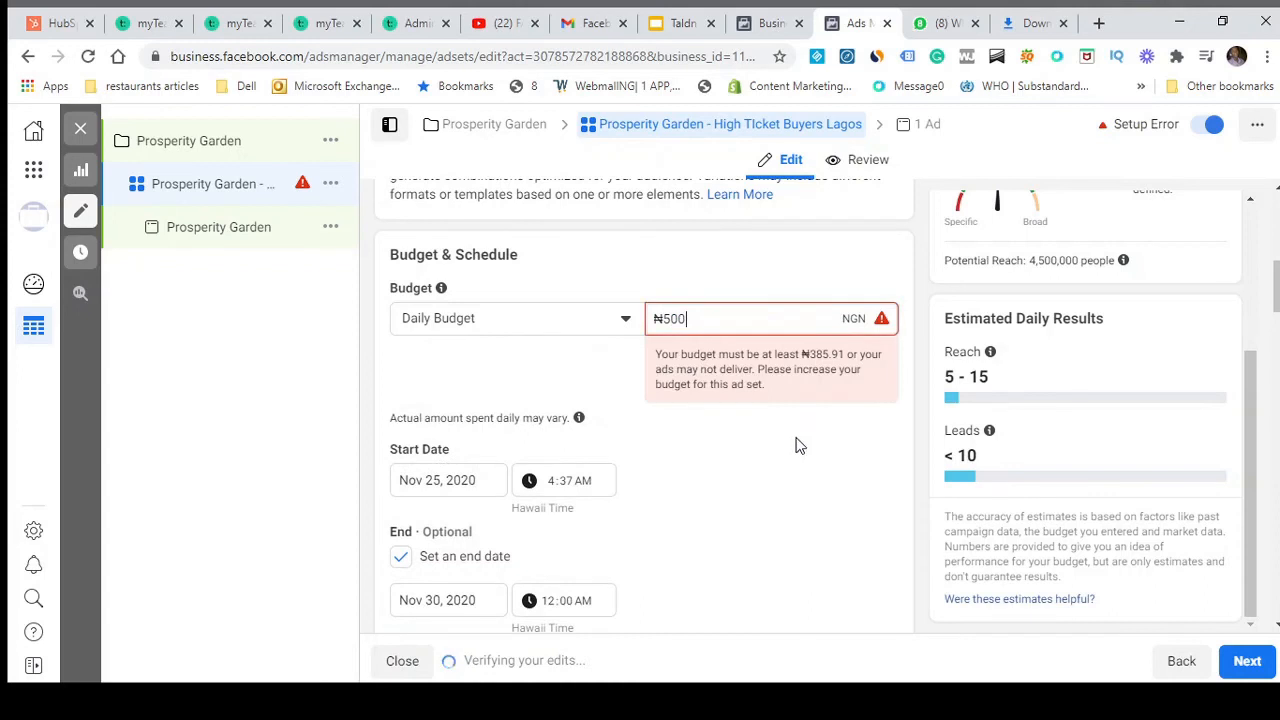
left_click(735, 522)
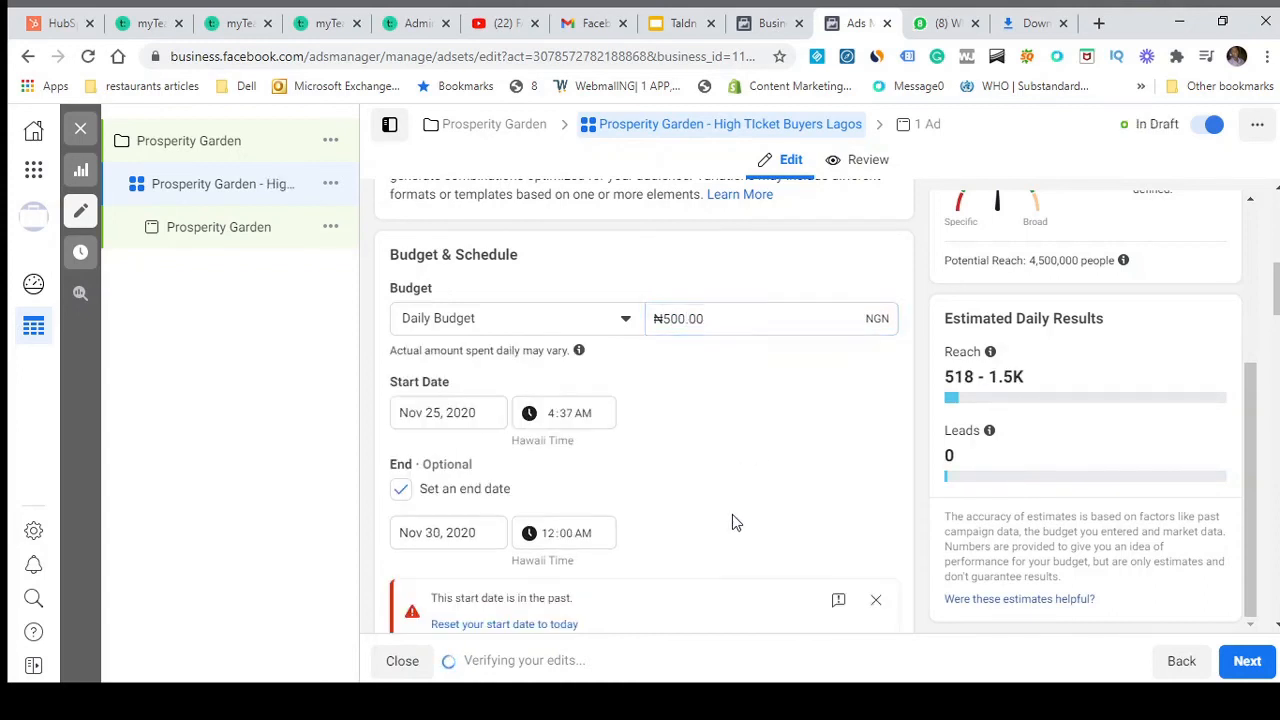
Remove the end date from the ad set's schedule
scroll(470, 548, "down", 2)
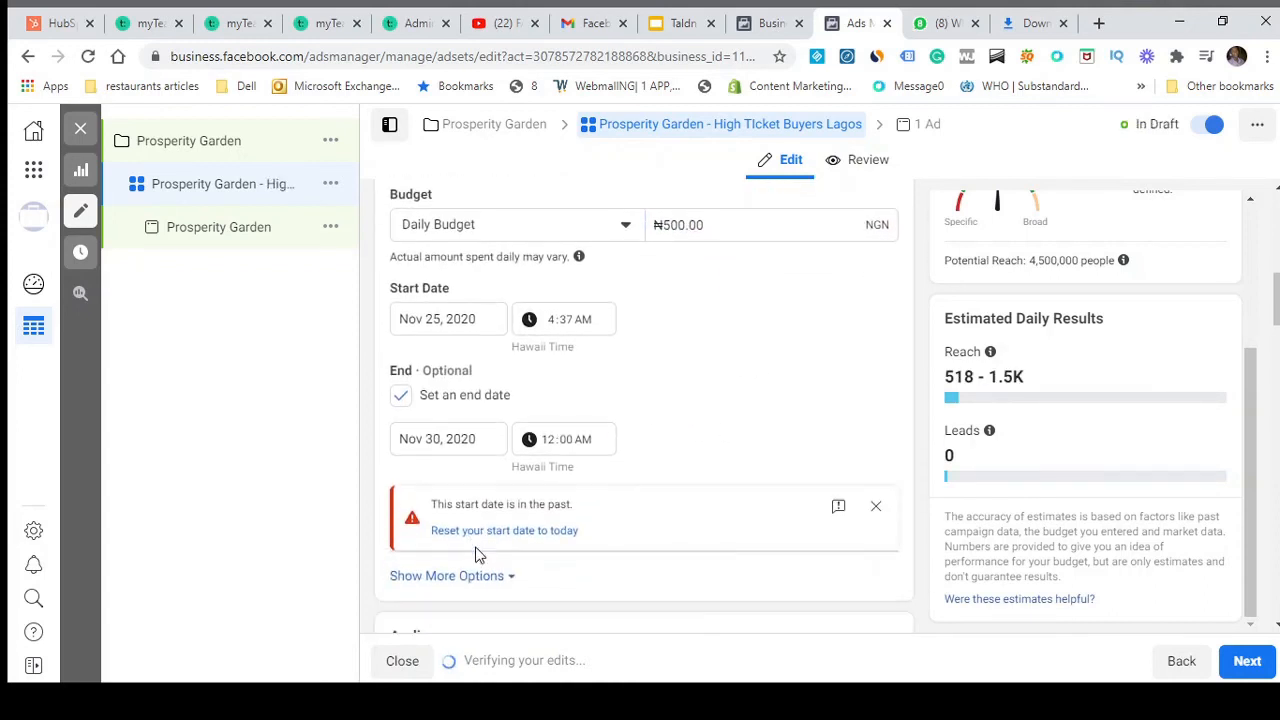
left_click(400, 398)
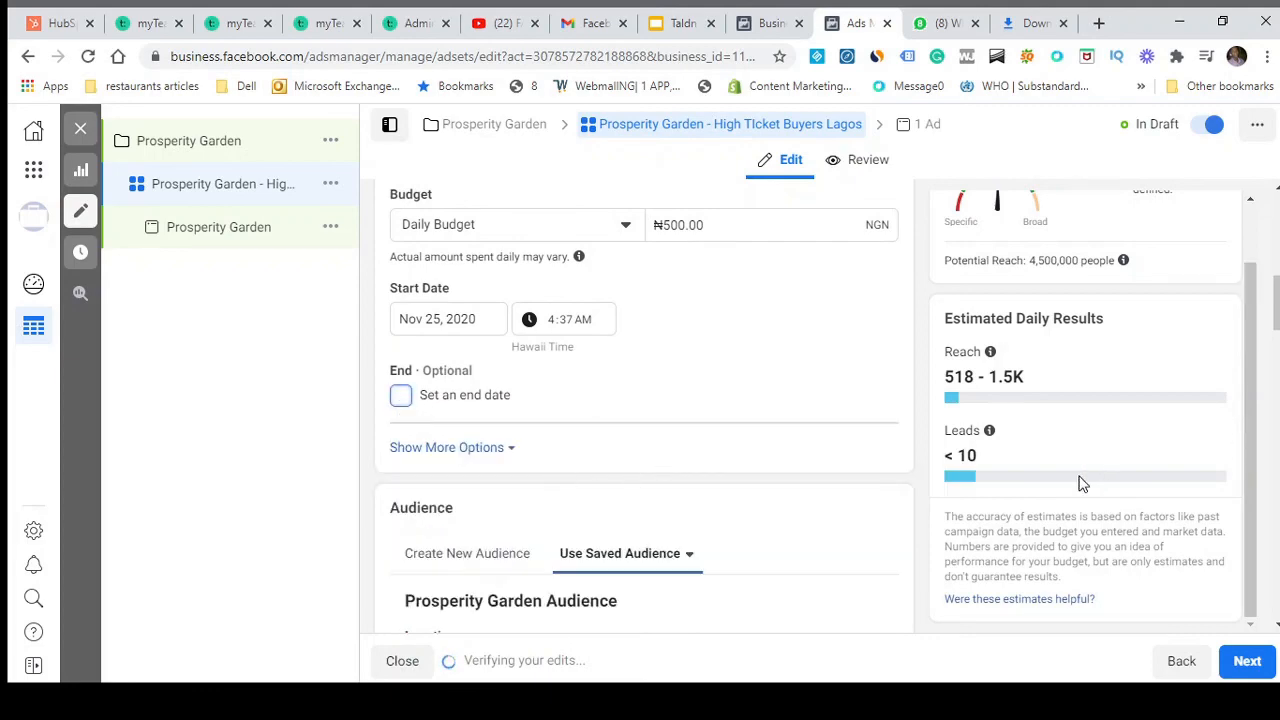
Review the ad set's saved audience details, manual placements, platforms and device settings
scroll(708, 490, "down", 5)
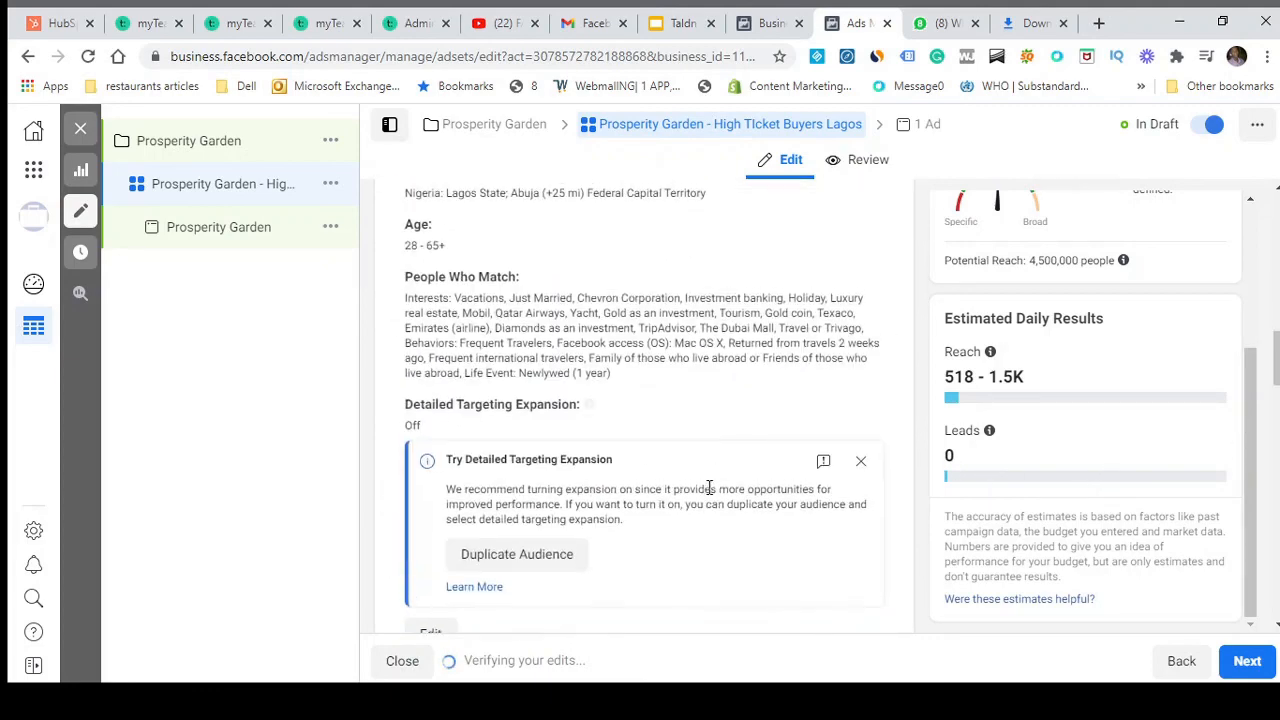
scroll(708, 487, "down", 10)
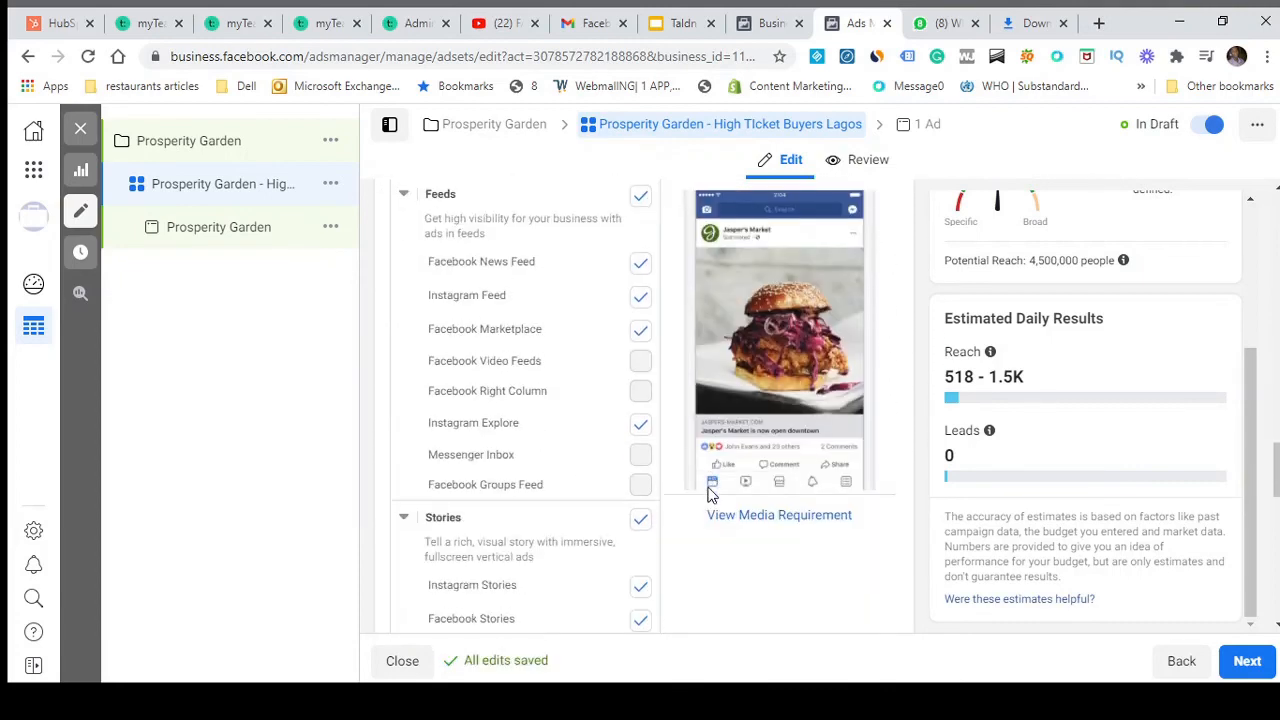
scroll(708, 490, "down", 3)
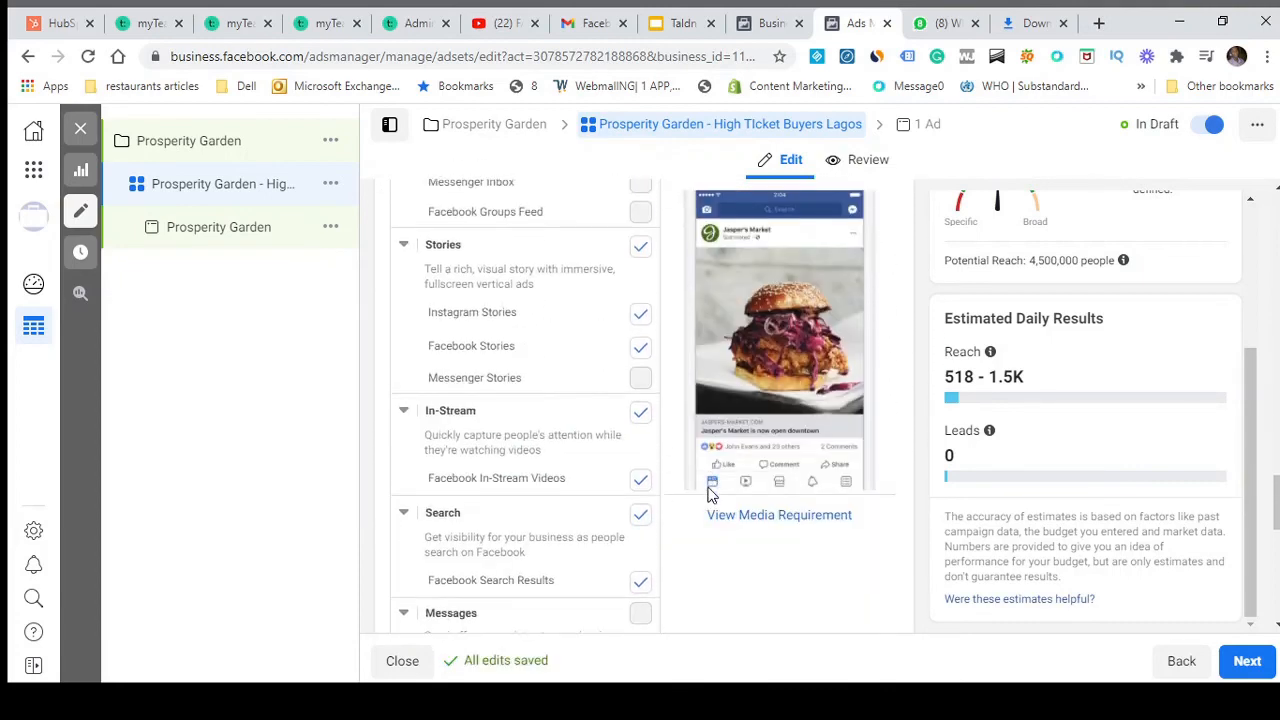
scroll(708, 488, "up", 6)
scroll(605, 475, "down", 1)
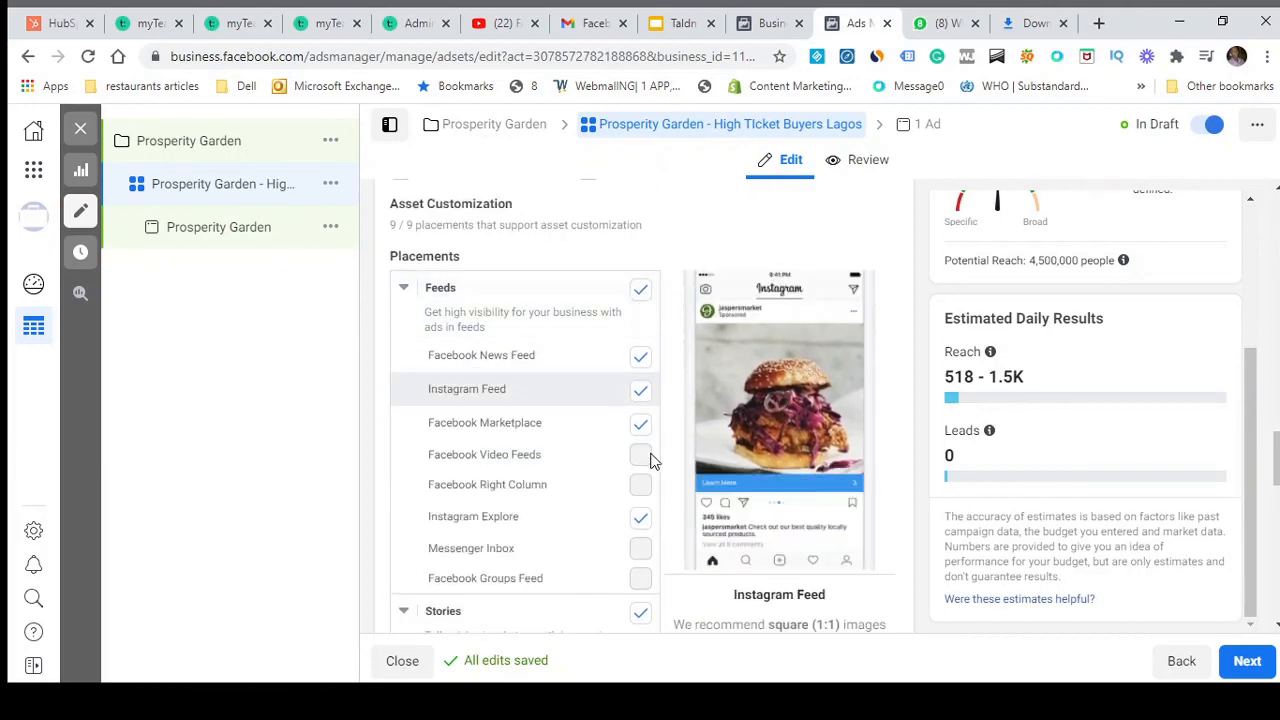
scroll(645, 463, "up", 4)
scroll(641, 467, "up", 2)
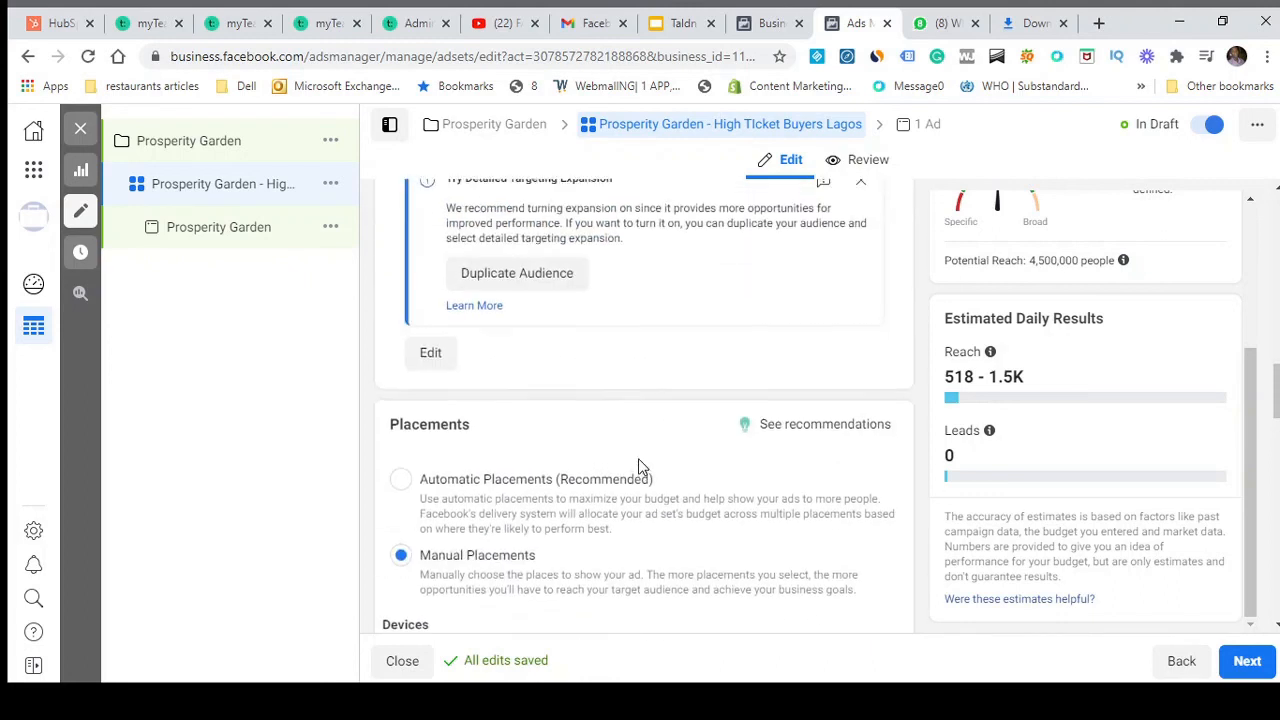
scroll(640, 467, "down", 3)
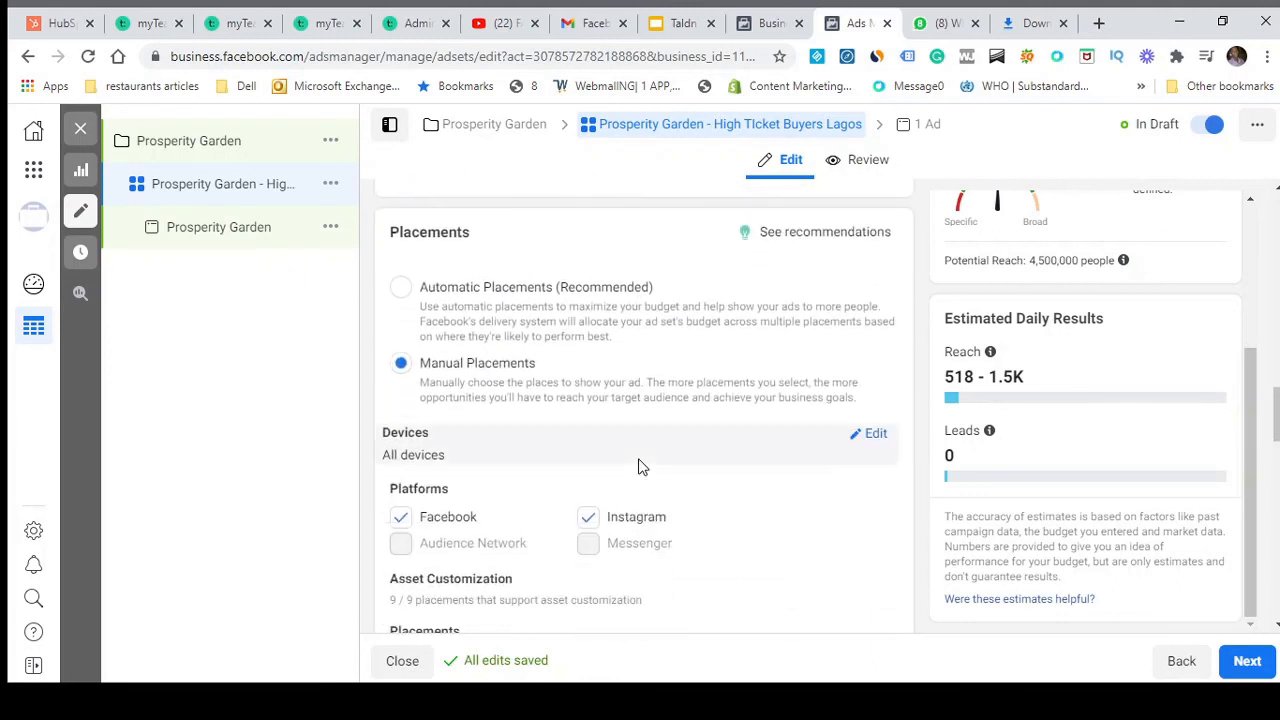
scroll(640, 466, "up", 1)
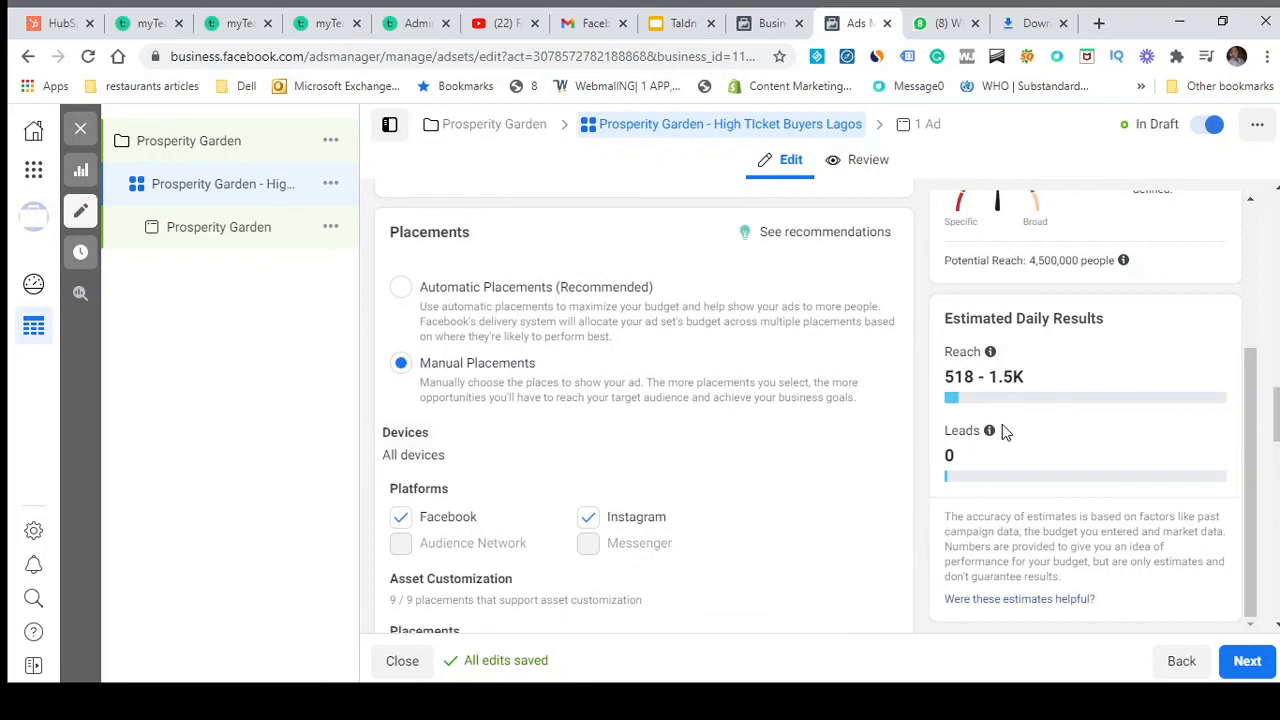
Limit the ad set's manual placements to mobile devices by excluding desktop
left_click(876, 436)
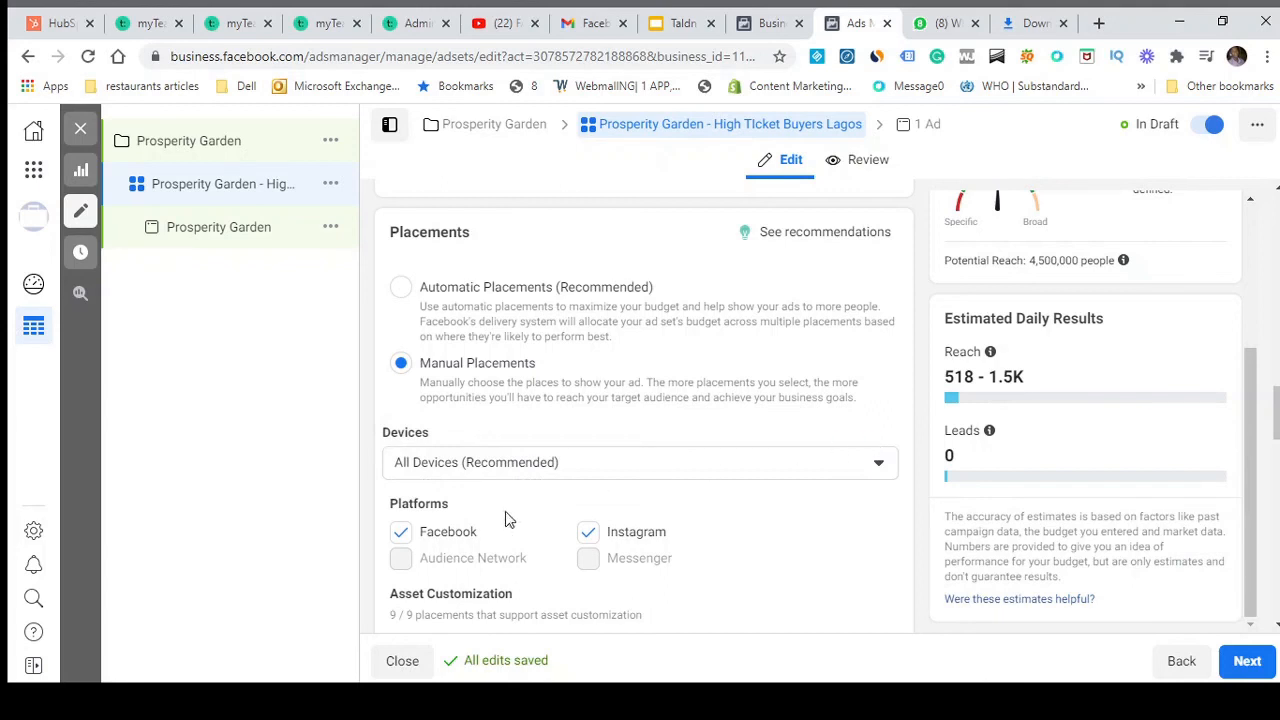
left_click(770, 471)
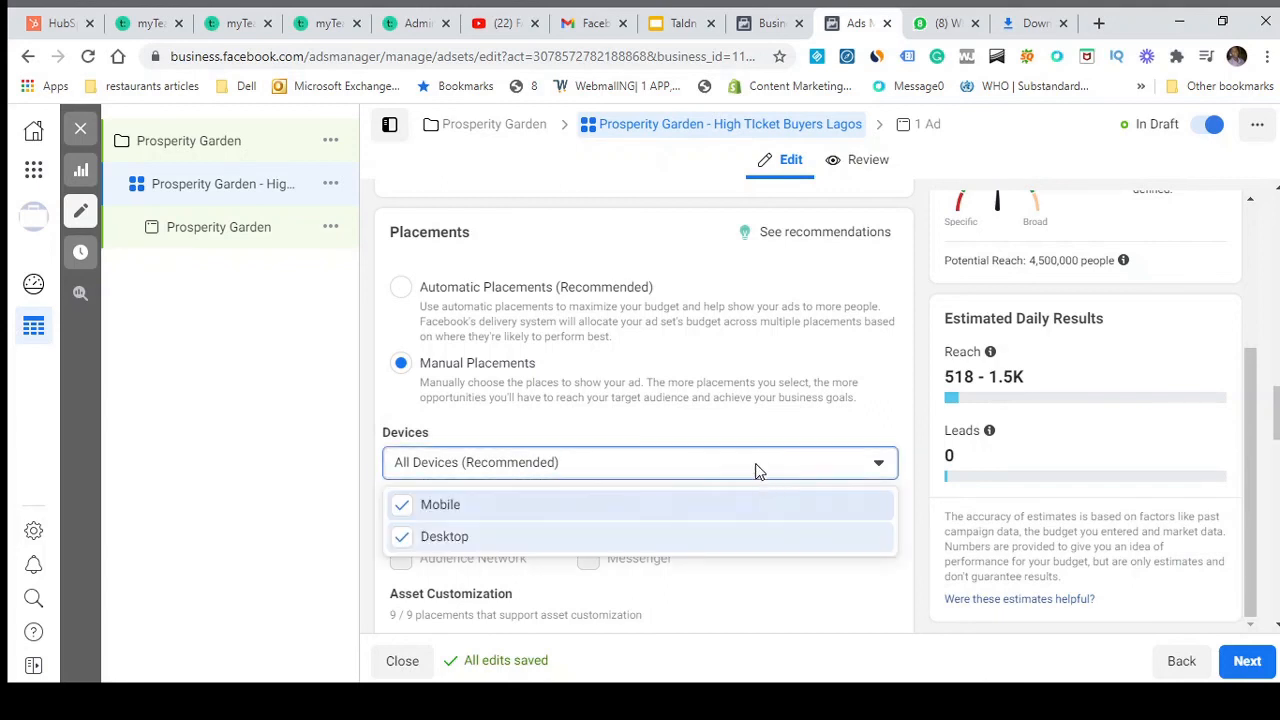
left_click(402, 538)
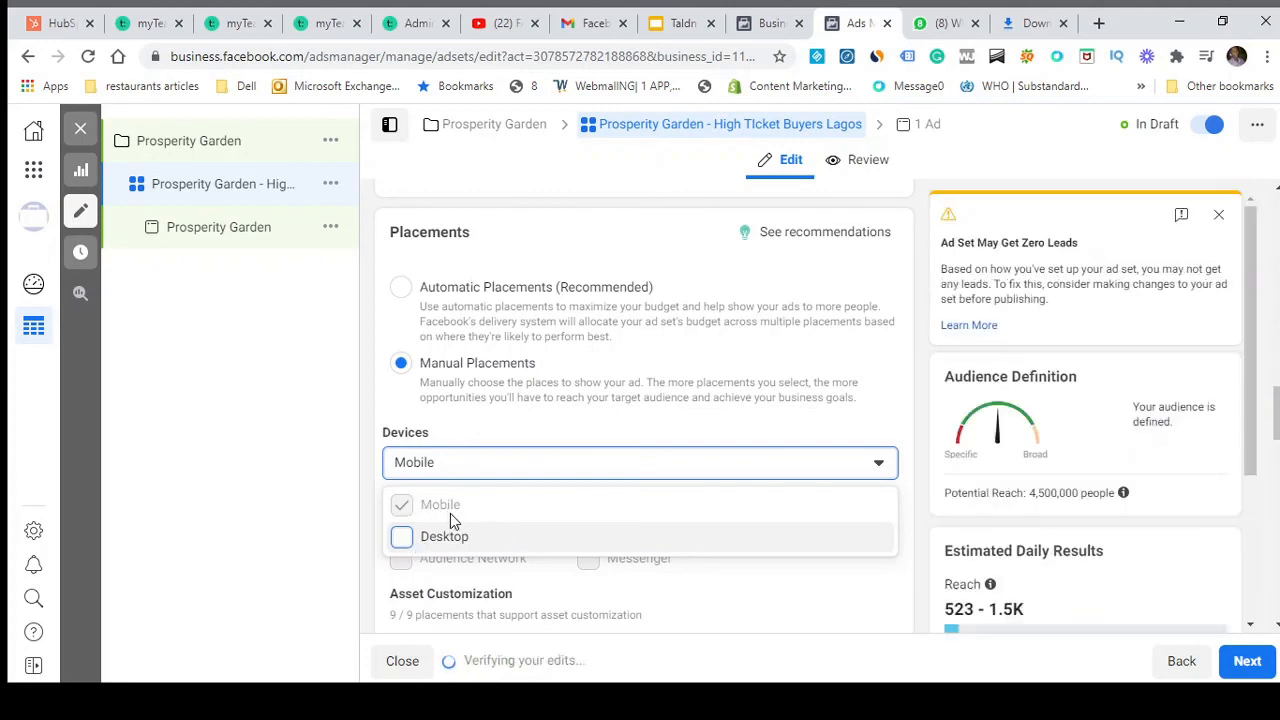
Try the all-devices and desktop-only settings for the placements, and return the device selection to mobile only
left_click(404, 540)
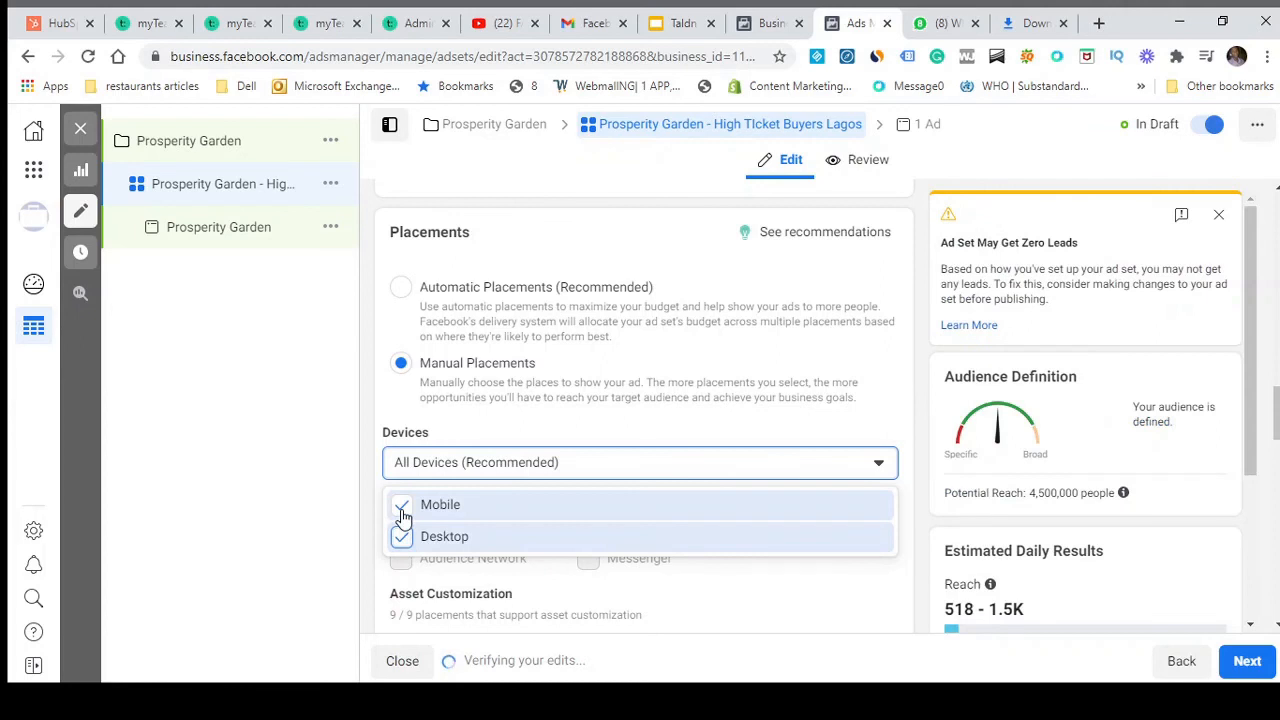
left_click(402, 506)
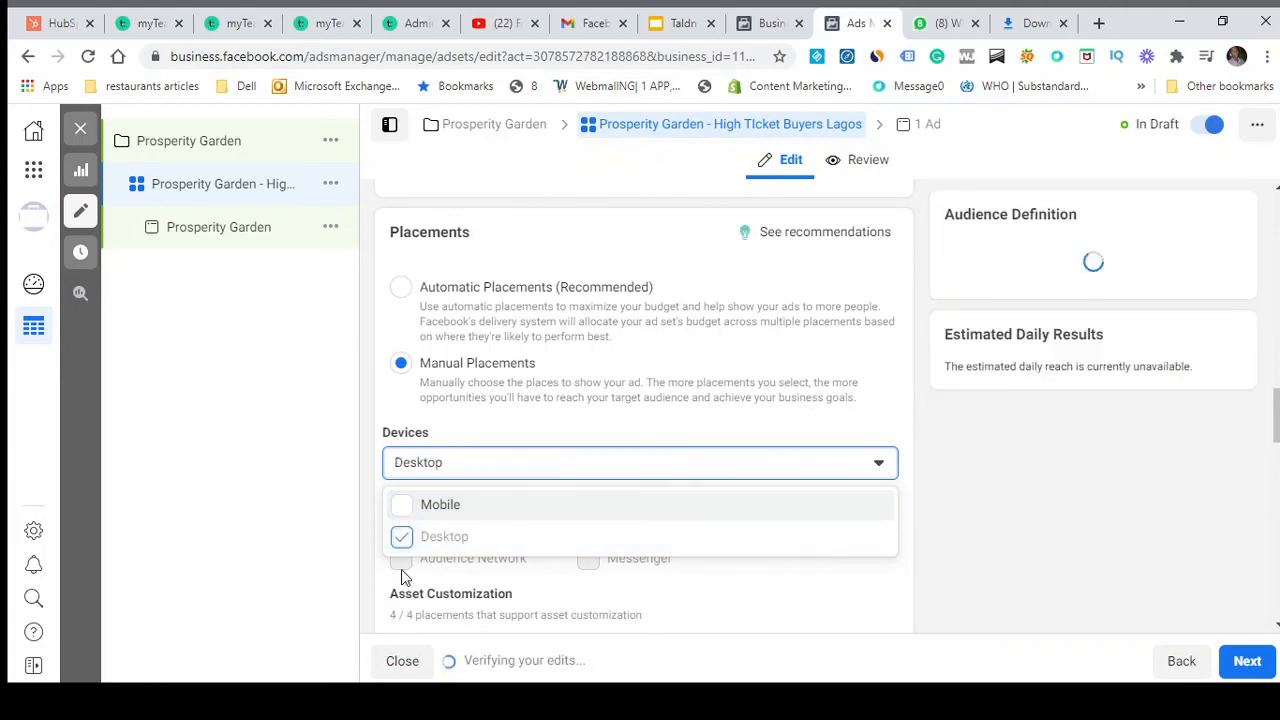
left_click(400, 510)
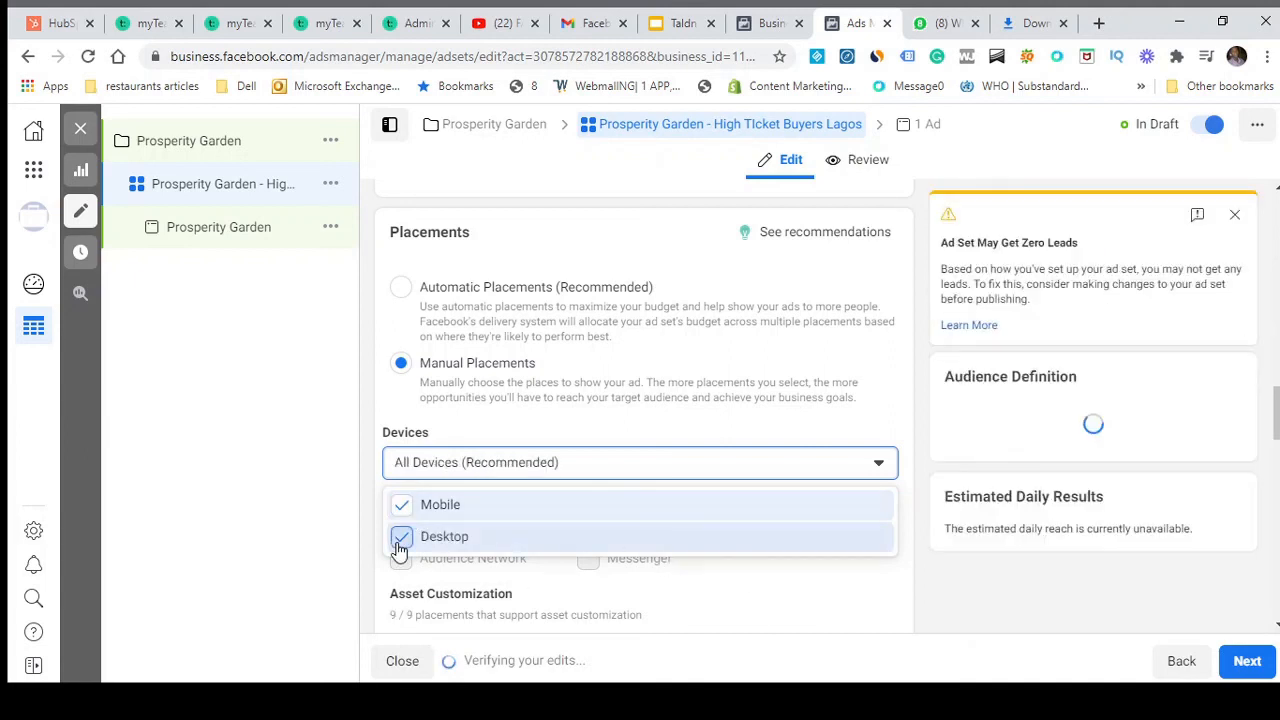
left_click(402, 541)
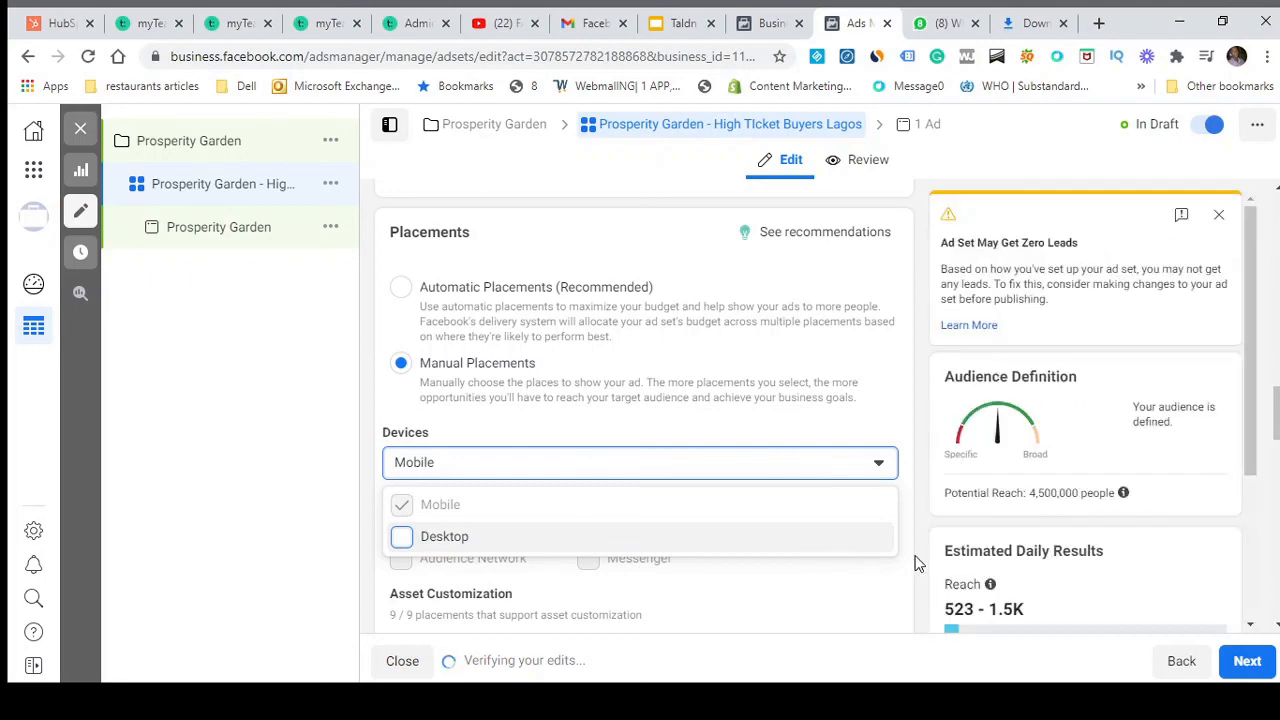
Examine the selected placements and the Optimization & Delivery settings, including the additional charging and delivery type options
scroll(910, 500, "down", 5)
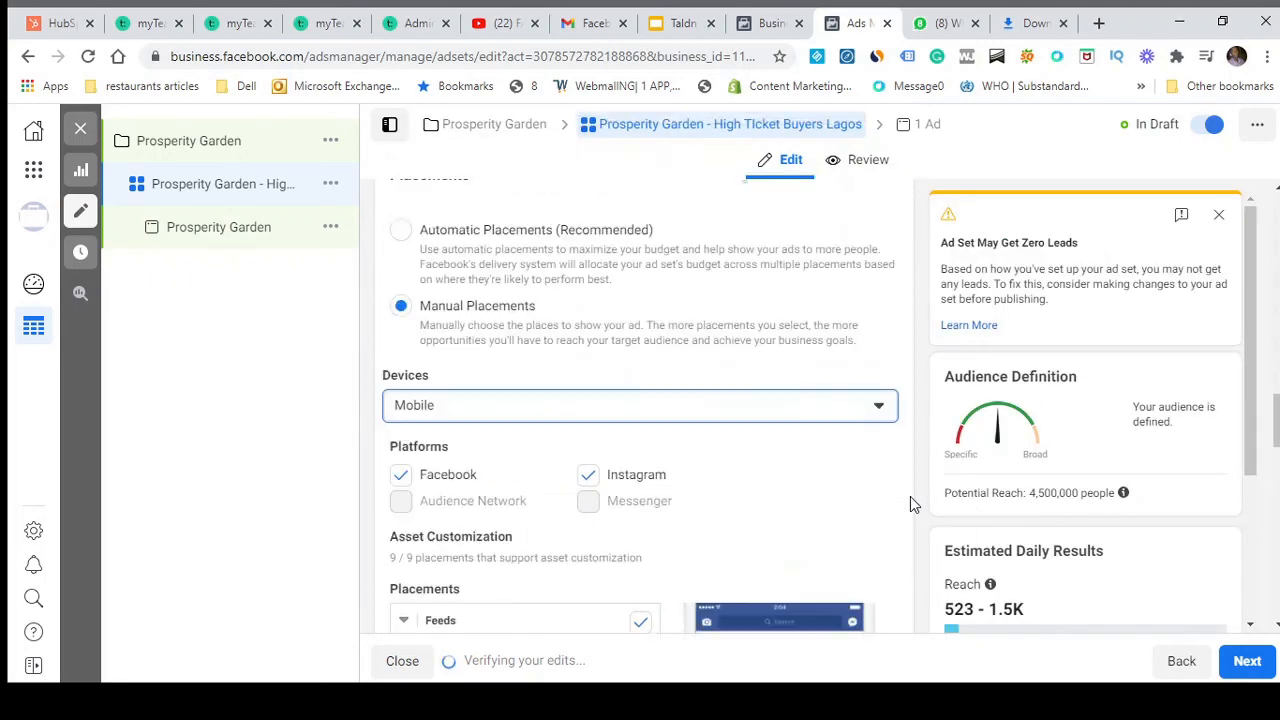
scroll(910, 496, "down", 2)
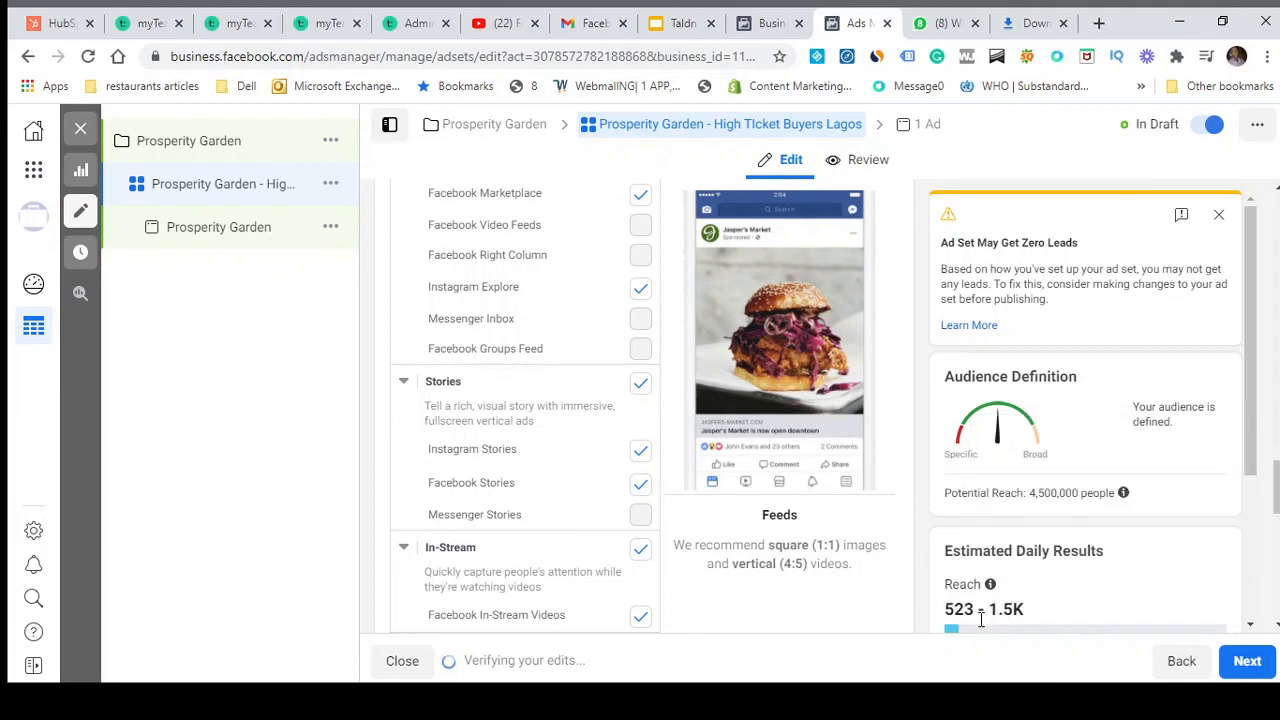
scroll(824, 515, "down", 5)
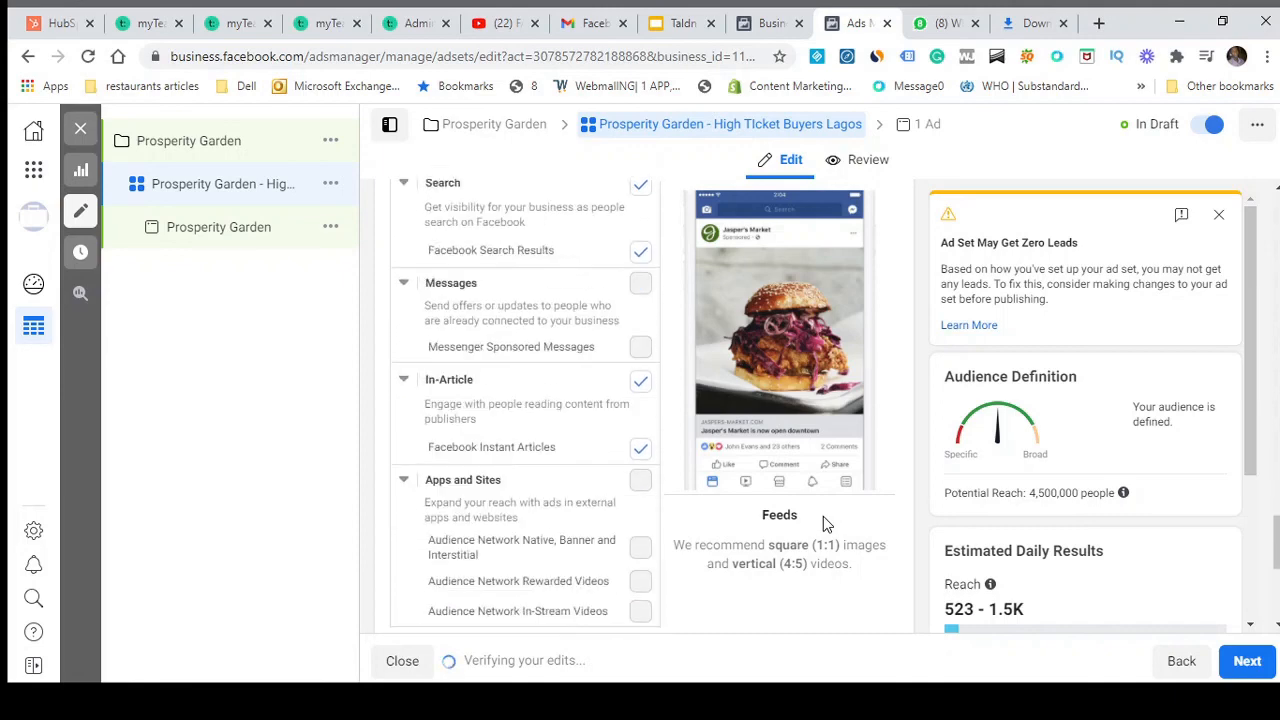
scroll(1243, 423, "down", 1)
scroll(910, 435, "down", 4)
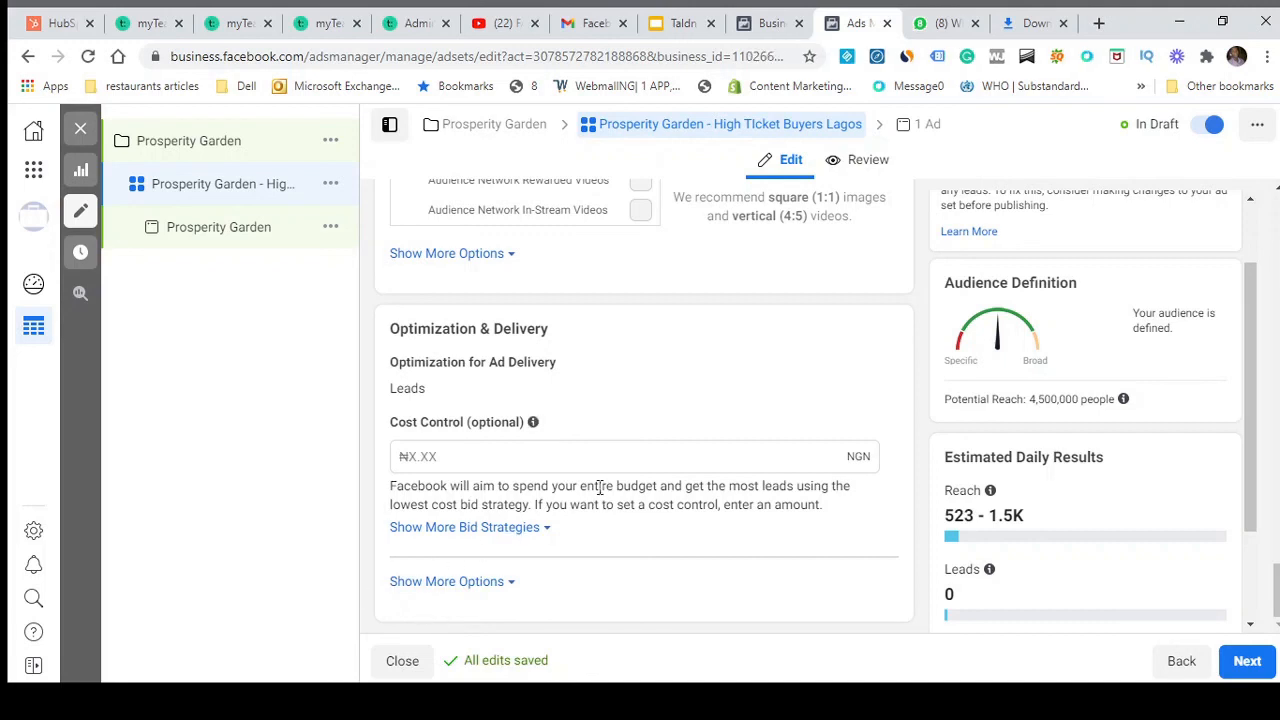
mouse_move(535, 425)
left_click(508, 584)
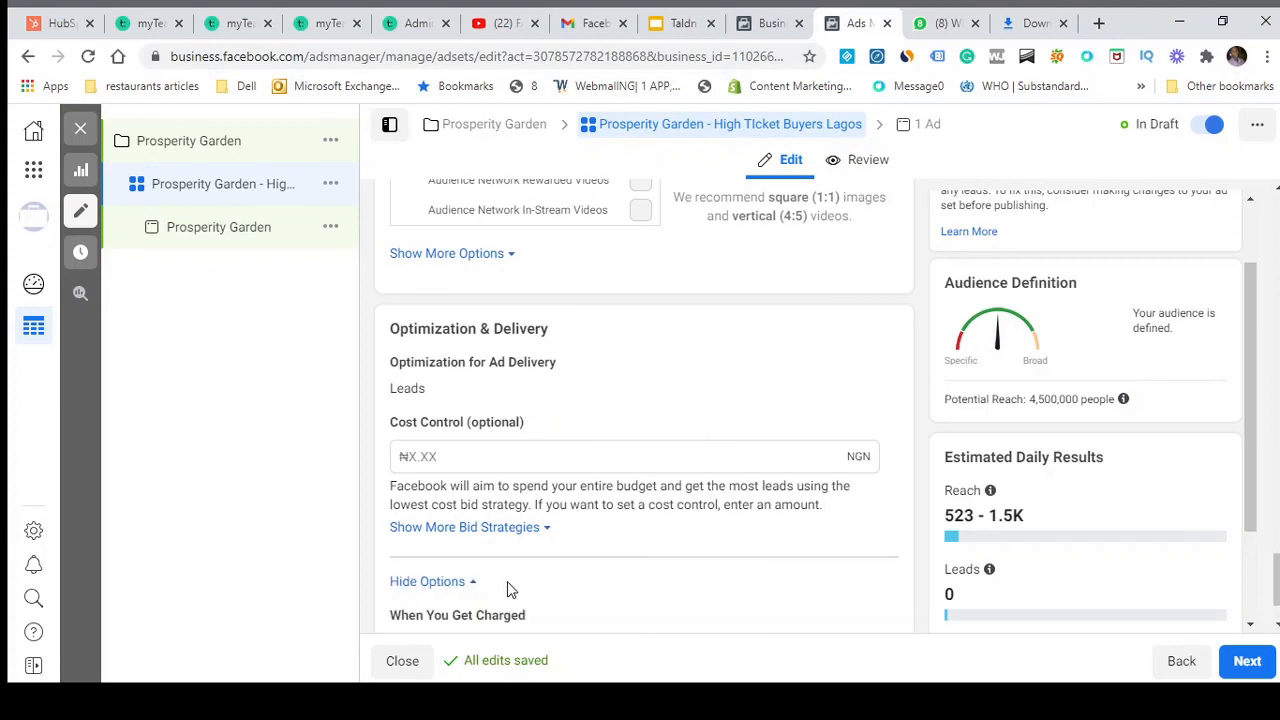
scroll(700, 500, "down", 1)
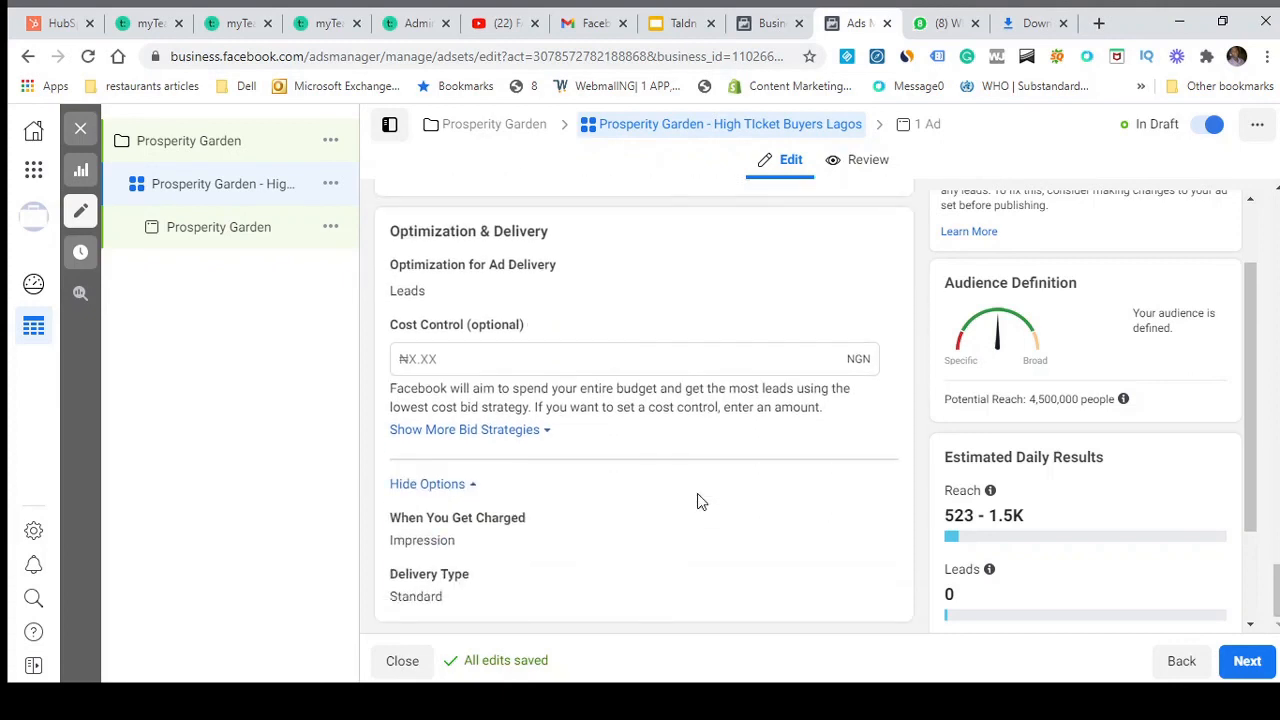
scroll(442, 501, "up", 1)
scroll(441, 492, "down", 1)
scroll(1140, 426, "down", 2)
scroll(838, 482, "up", 6)
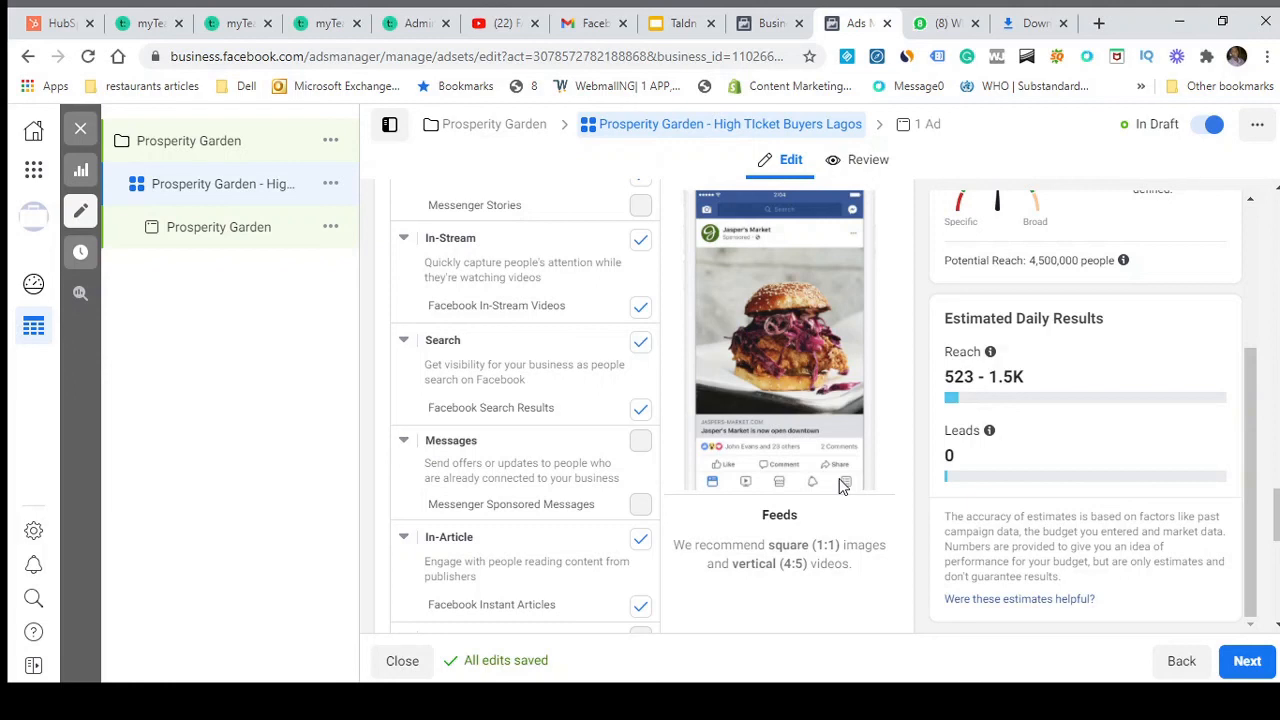
Open the Prosperity Garden ad under the High Ticket Buyers Lagos ad set for editing
left_click(218, 228)
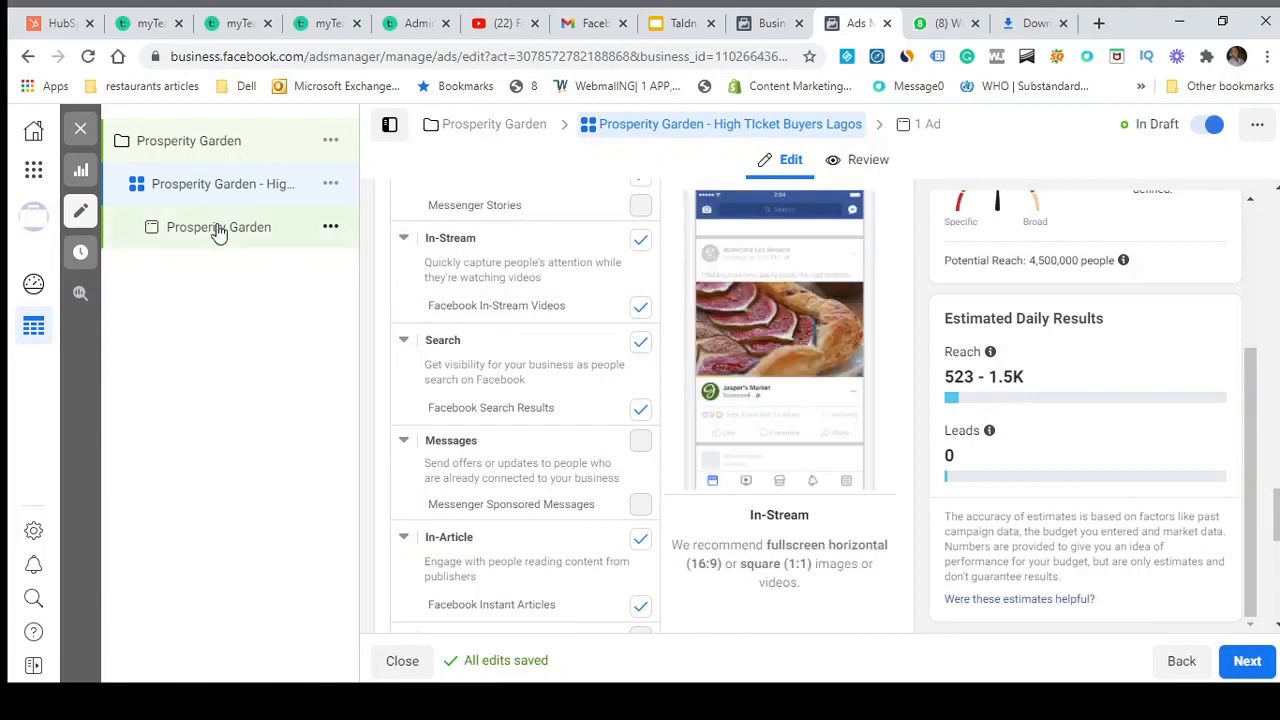